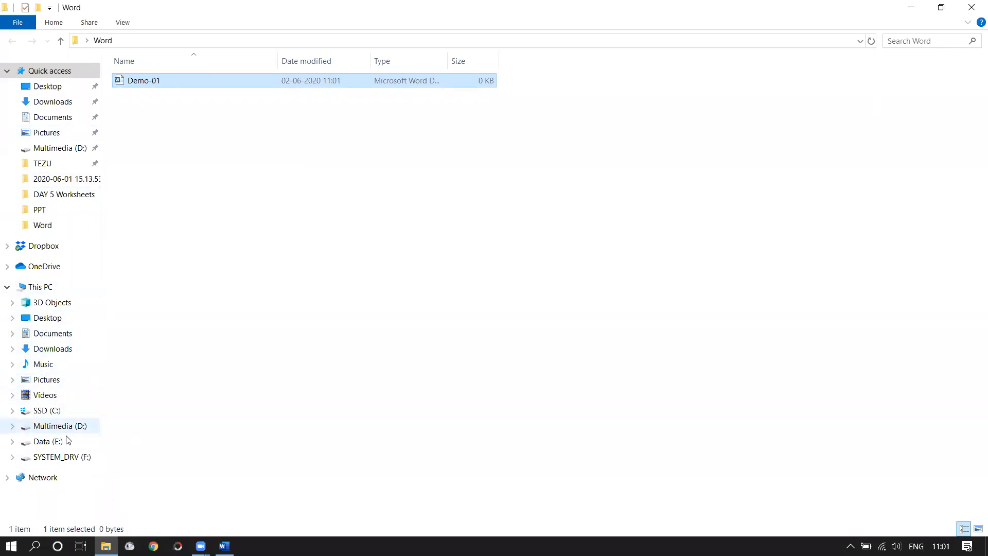
- Open the "1. Introduction" document from the thesis folder in SSD (C:) > ENTERTAINMENT > BOOKS > M.Tech > 4th sem IIT
click(48, 412)
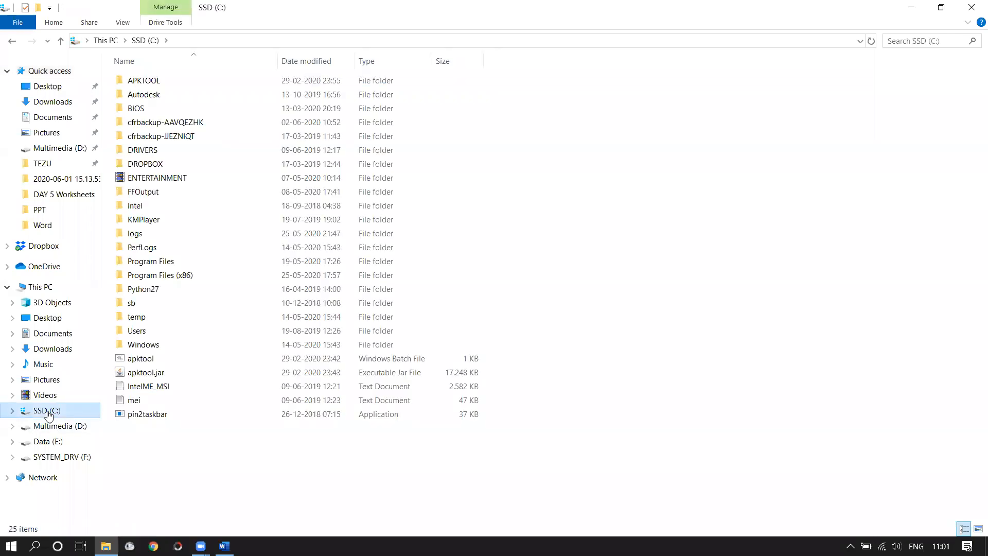
double_click(160, 178)
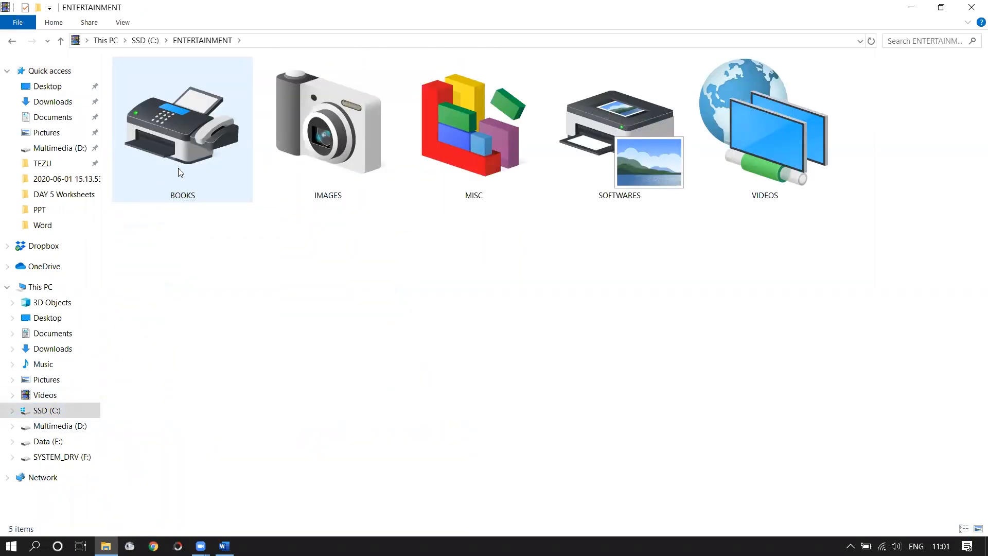
double_click(196, 155)
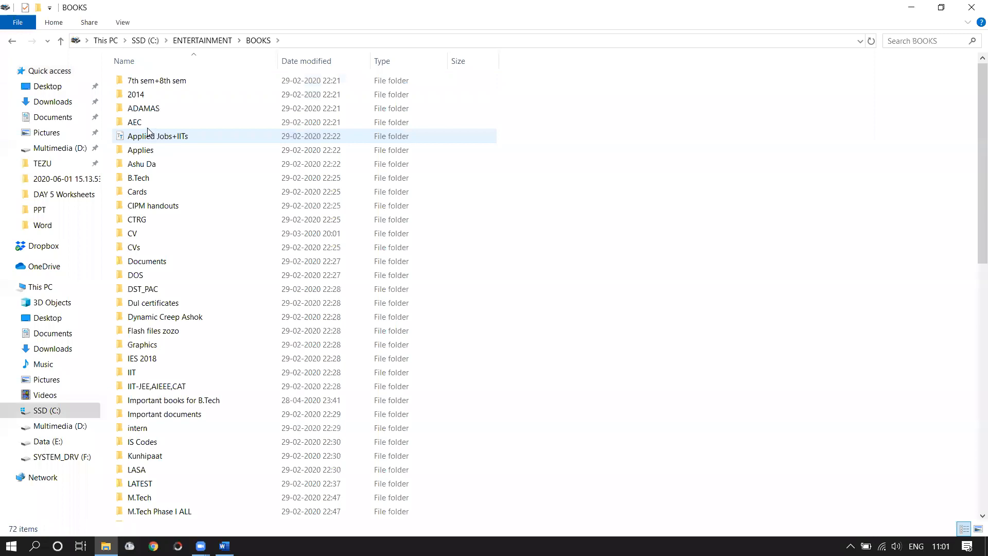
scroll(150, 427, down, 2)
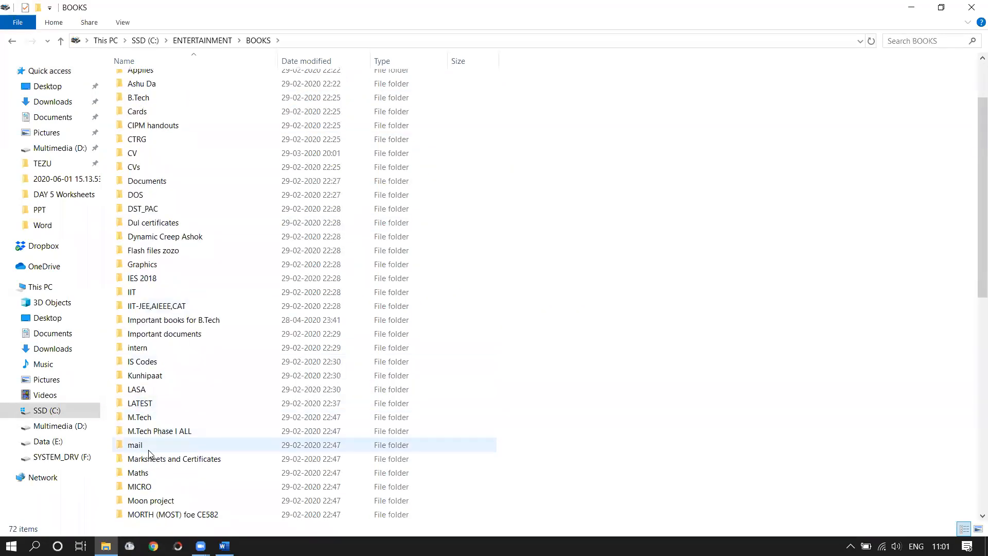
double_click(140, 418)
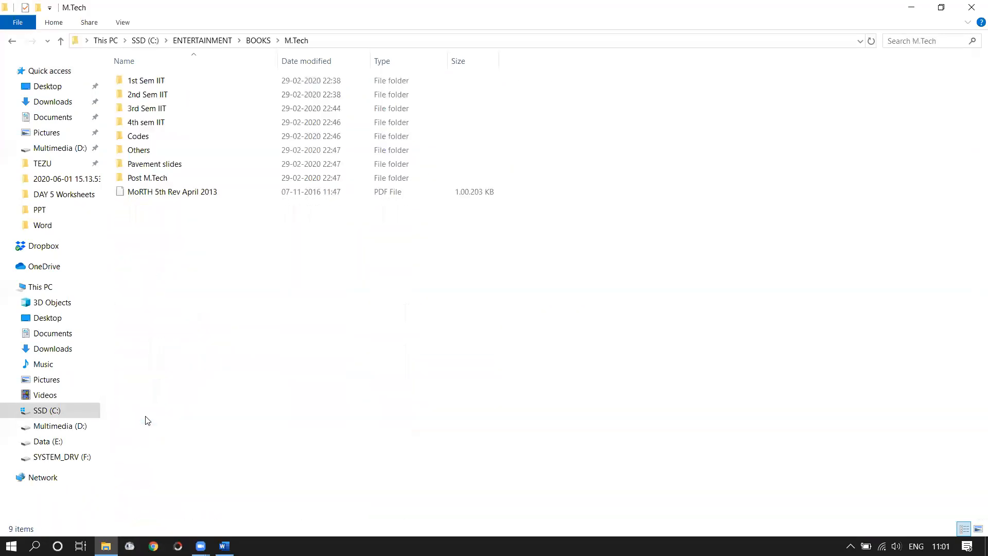
double_click(146, 124)
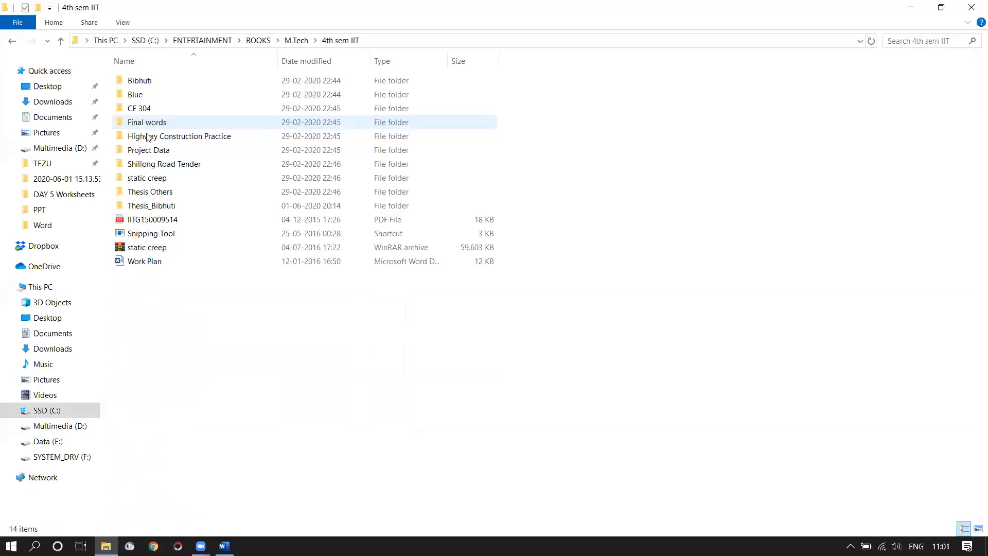
double_click(151, 206)
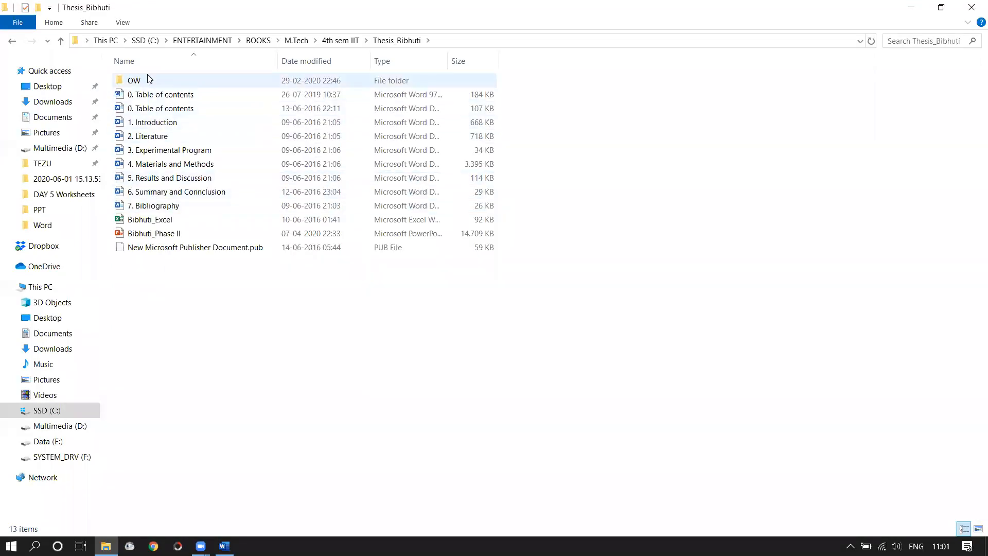
double_click(156, 125)
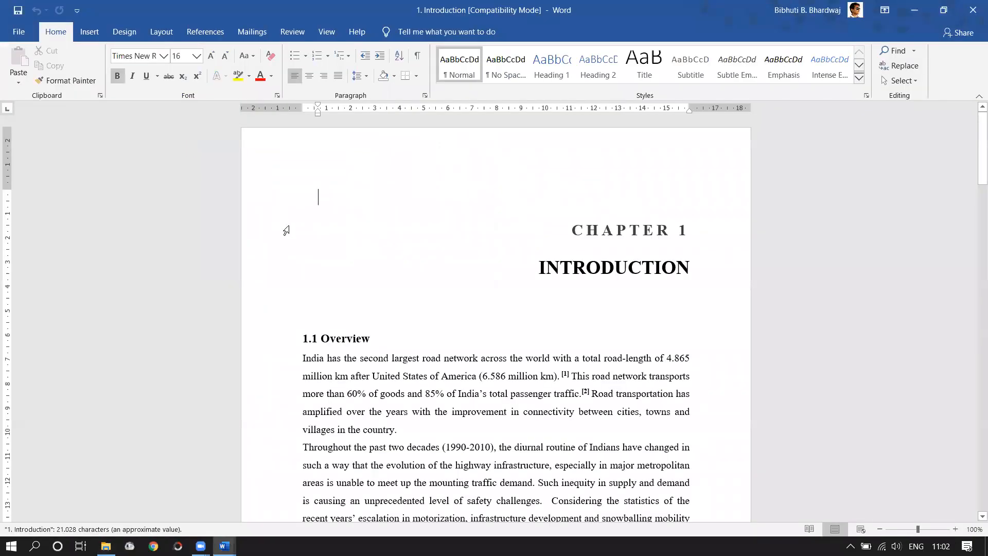
- Examine the "1.1 Overview" heading and its section number by selecting the heading and the number
scroll(285, 229, down, 1)
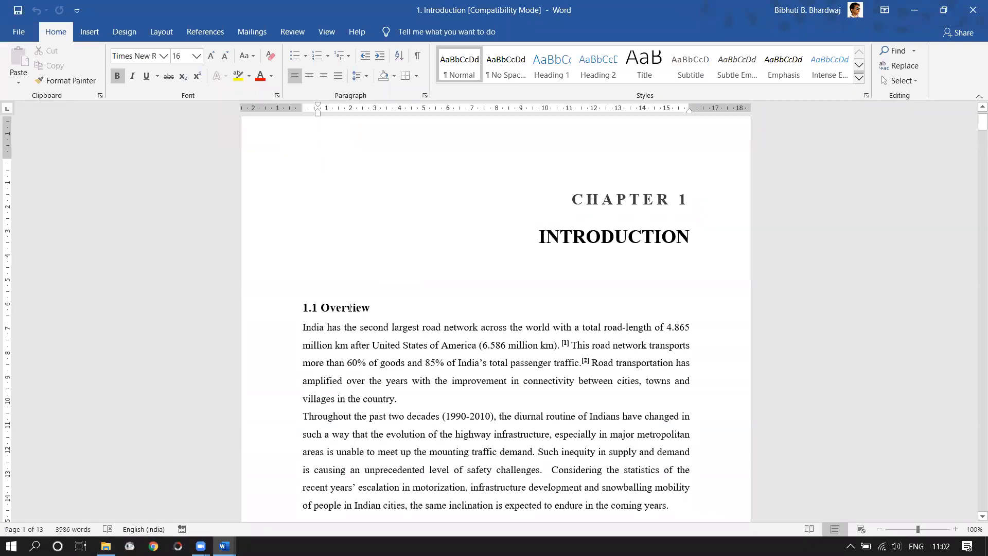
click(297, 305)
drag(298, 305, 365, 314)
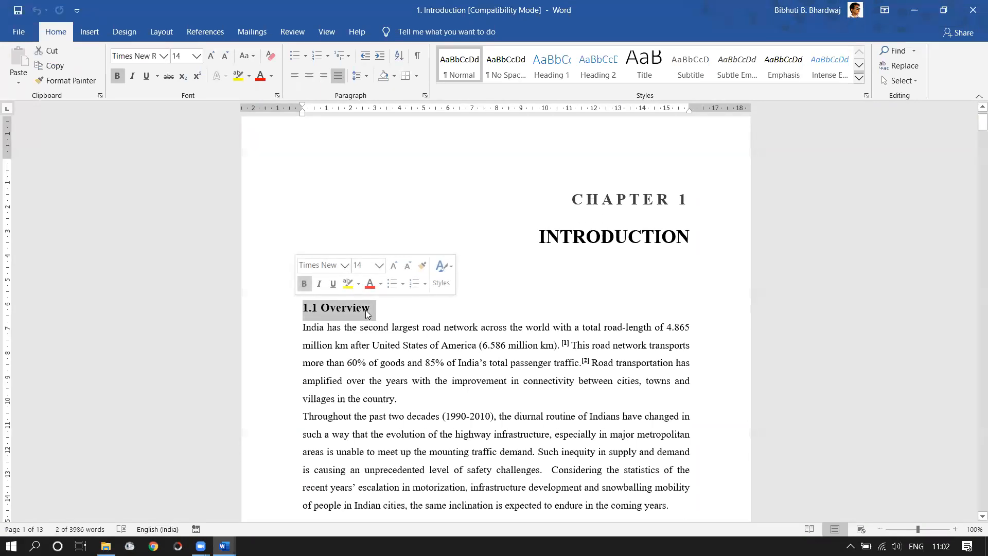
click(332, 326)
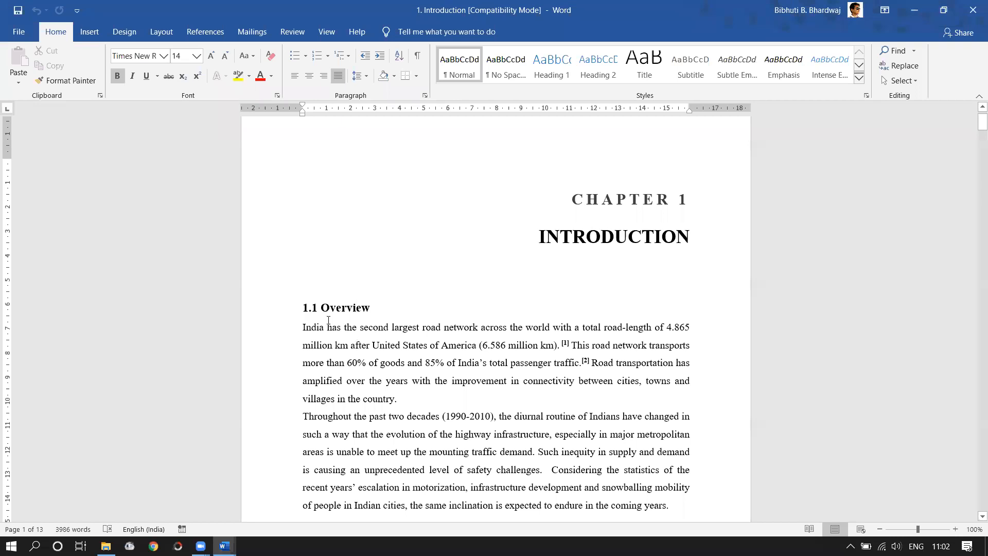
double_click(319, 307)
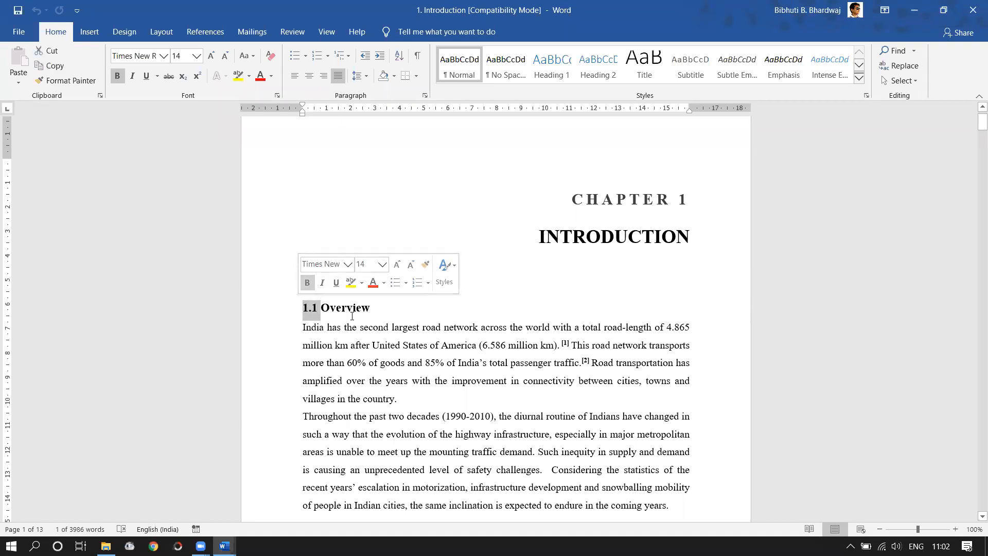
click(314, 308)
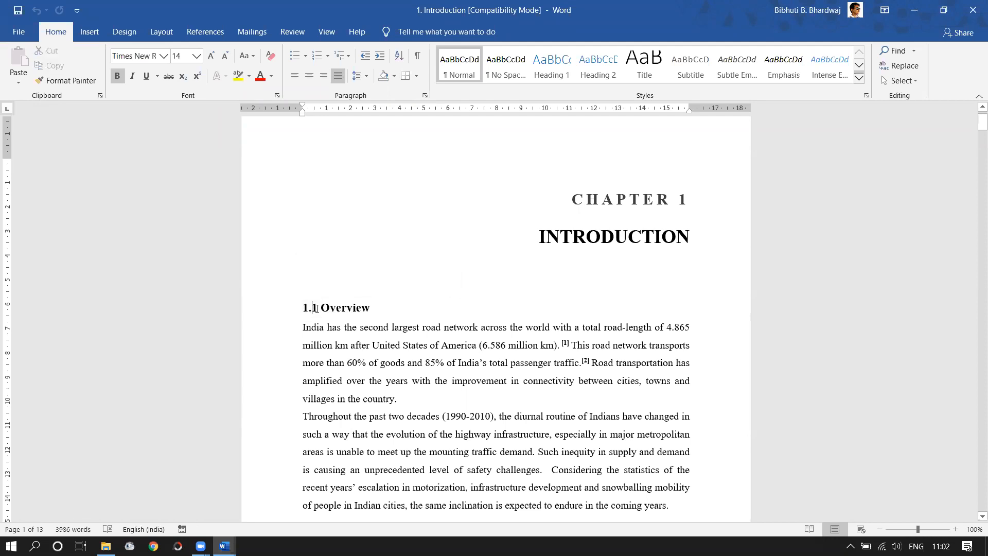
- Examine how the chapter's headings are numbered at each level, from 1.2 Background through 1.2.2.1 to 1.3 Technologies used in WMA
scroll(321, 310, down, 20)
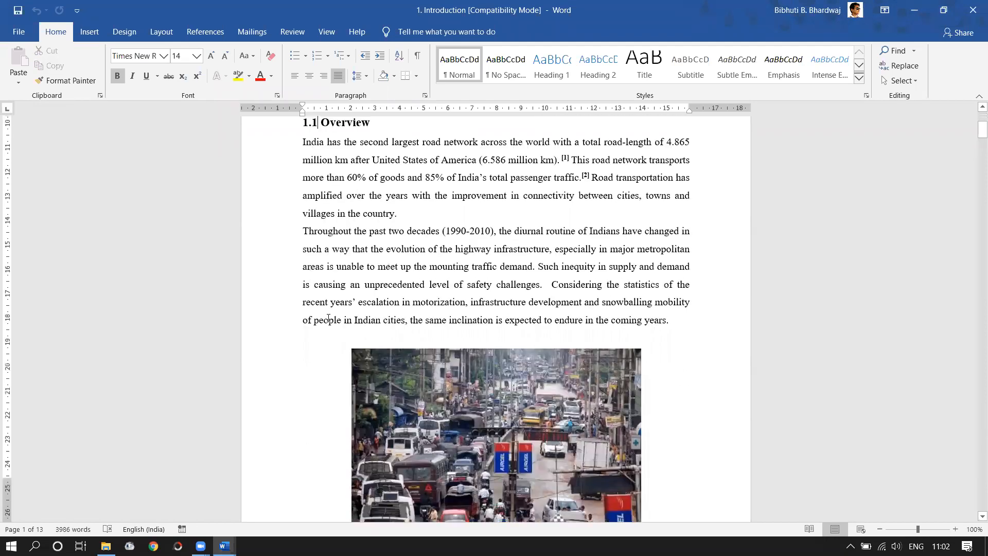
scroll(359, 347, down, 12)
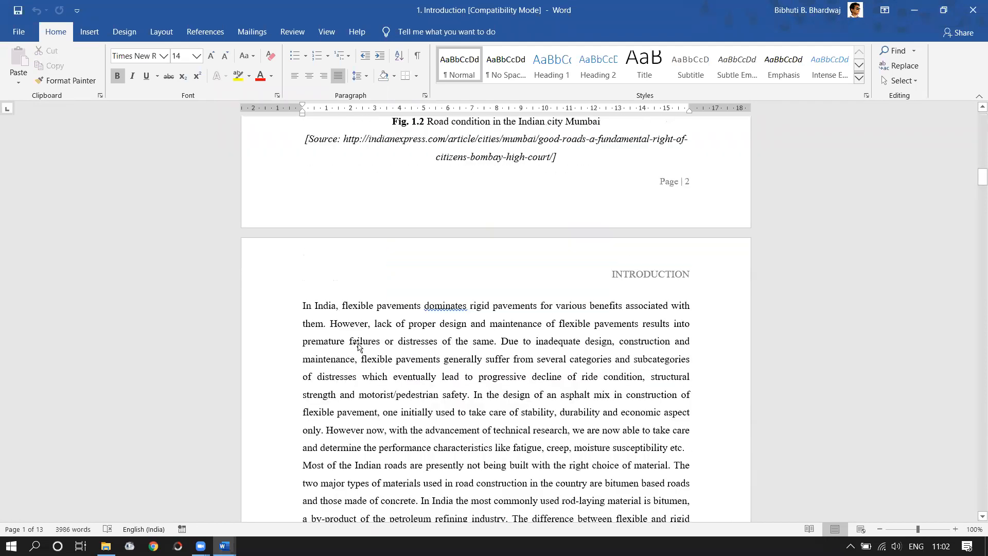
click(314, 322)
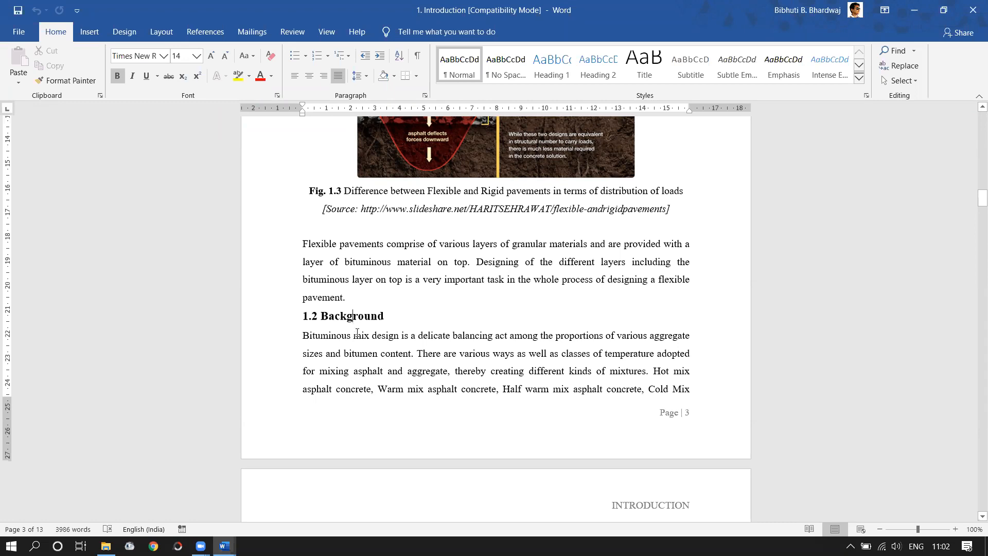
scroll(355, 327, down, 10)
scroll(350, 391, down, 6)
click(327, 292)
scroll(326, 354, down, 2)
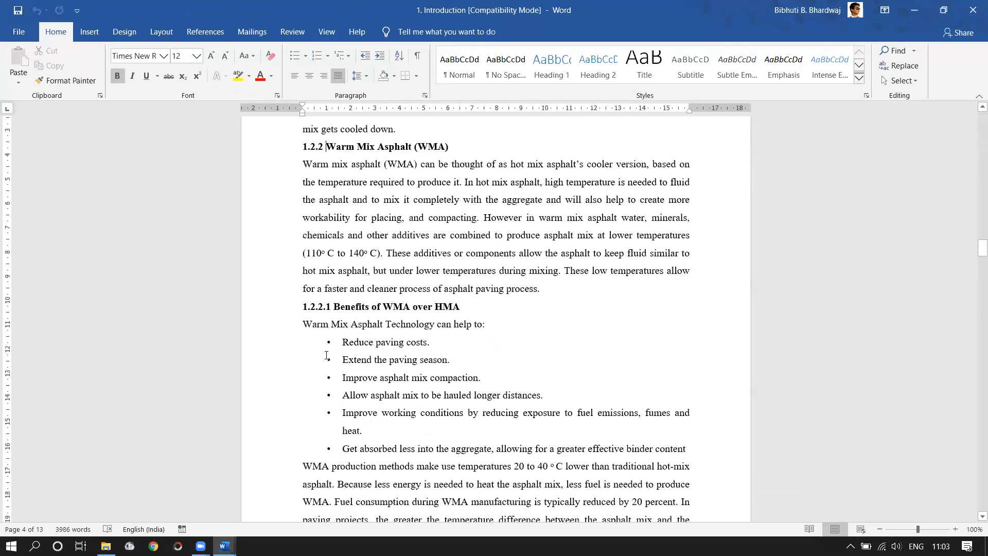
scroll(327, 355, down, 1)
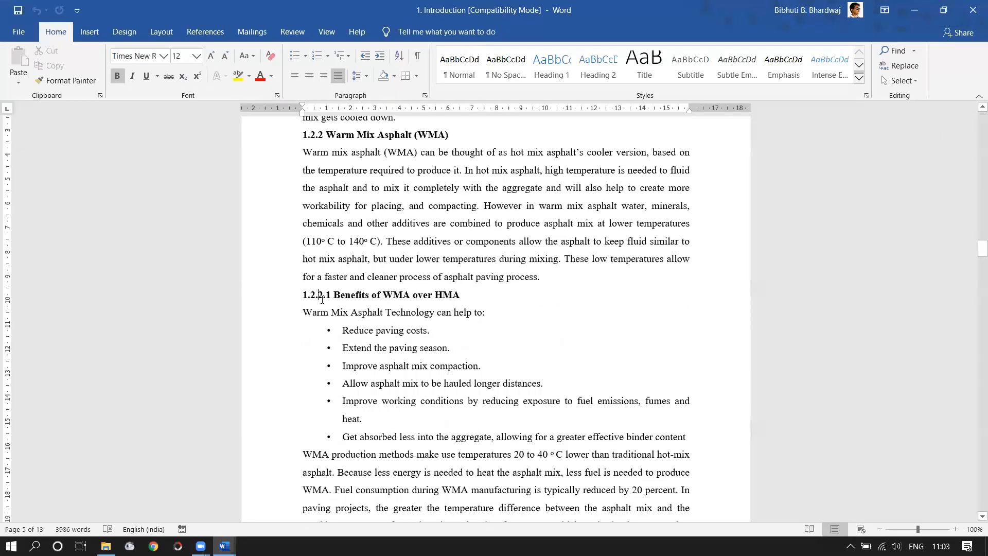
click(400, 134)
scroll(477, 310, down, 5)
scroll(477, 310, down, 9)
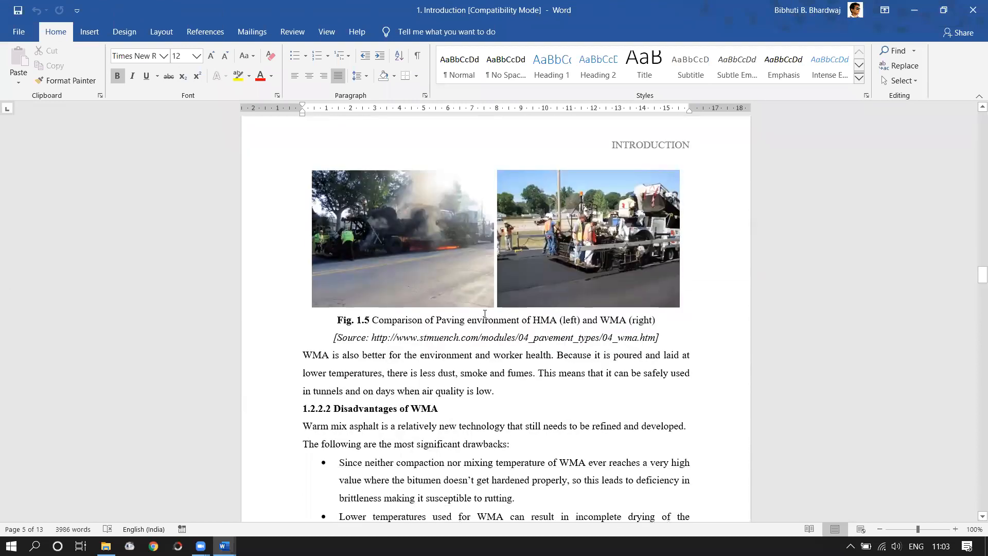
scroll(485, 314, down, 4)
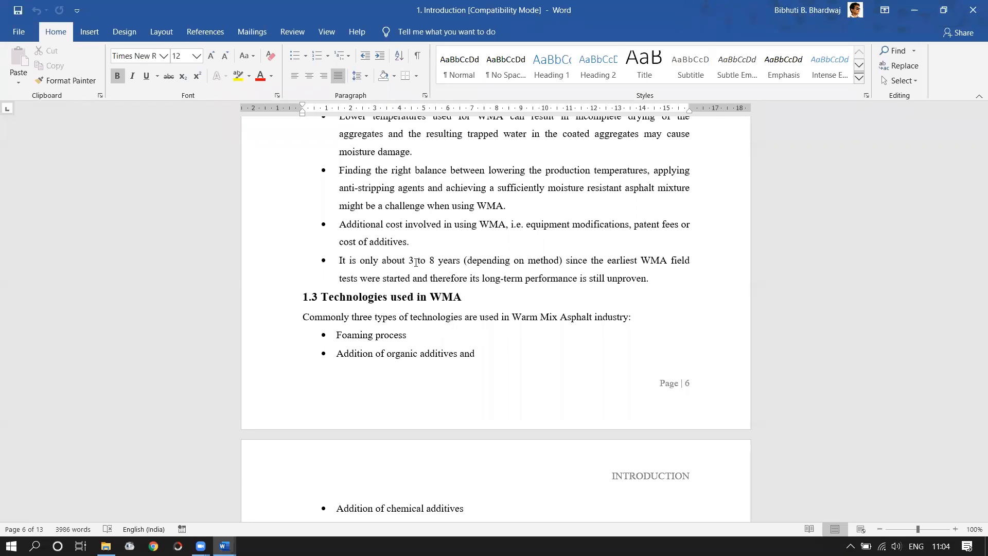
- Return to the thesis folder in File Explorer and open the 107 KB "0. Table of contents" document
click(973, 10)
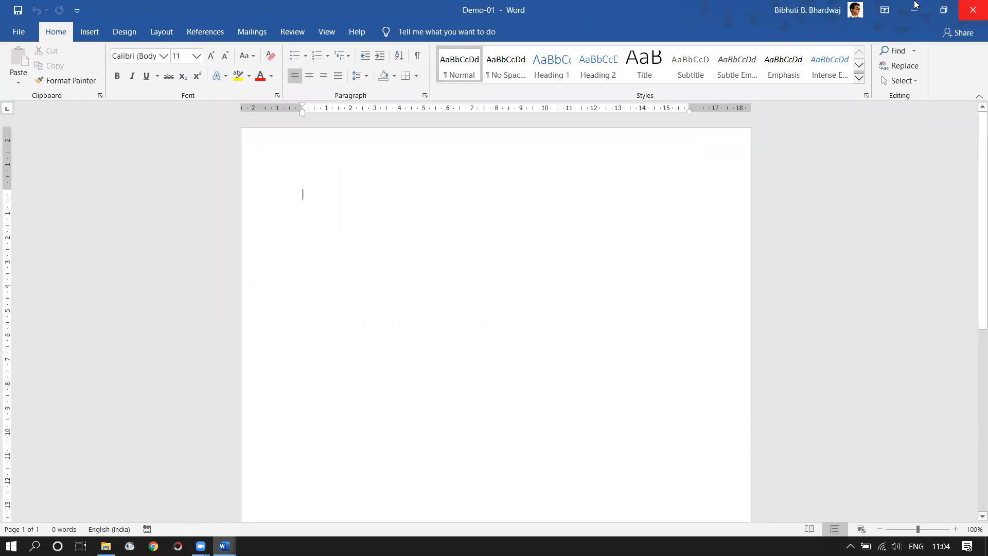
click(915, 5)
click(175, 108)
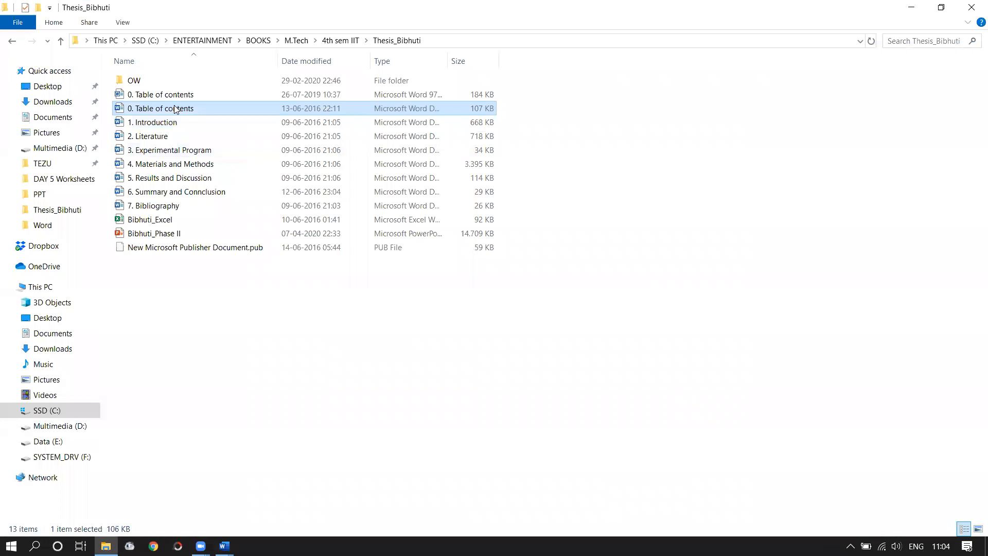
double_click(175, 108)
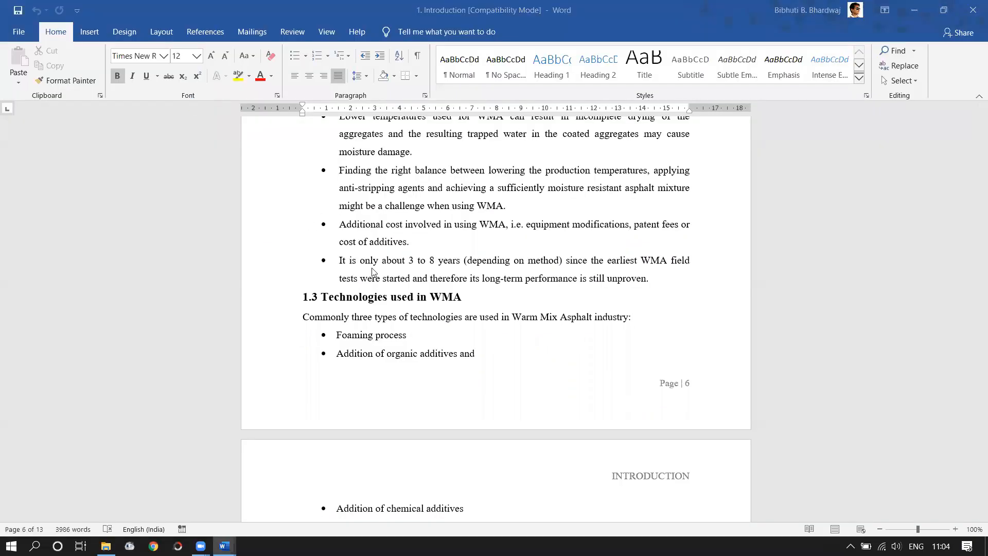
- Examine the Chapter 1 entries and their page numbers in the table of contents, down to 1.3.1 Foaming Process
scroll(492, 309, down, 5)
scroll(492, 309, down, 15)
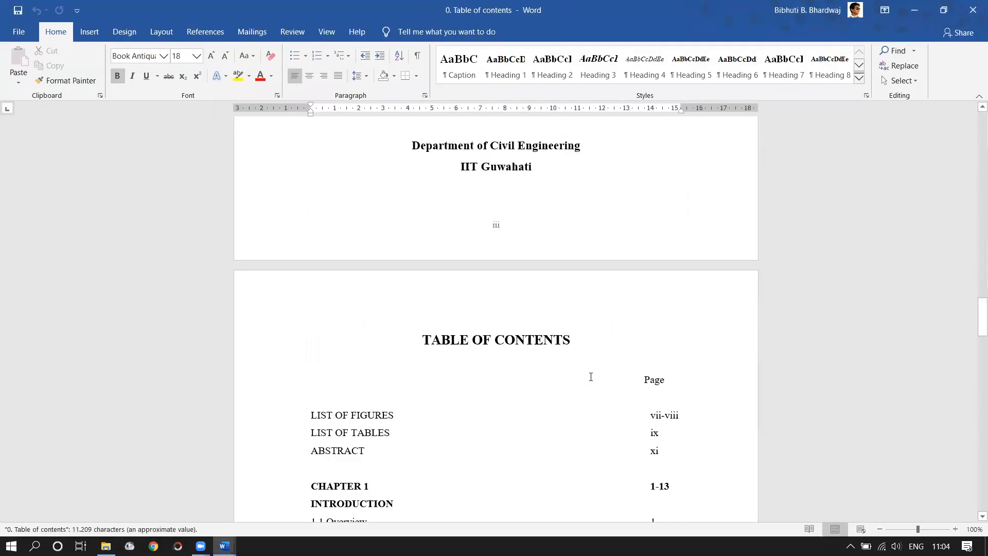
scroll(535, 268, up, 7)
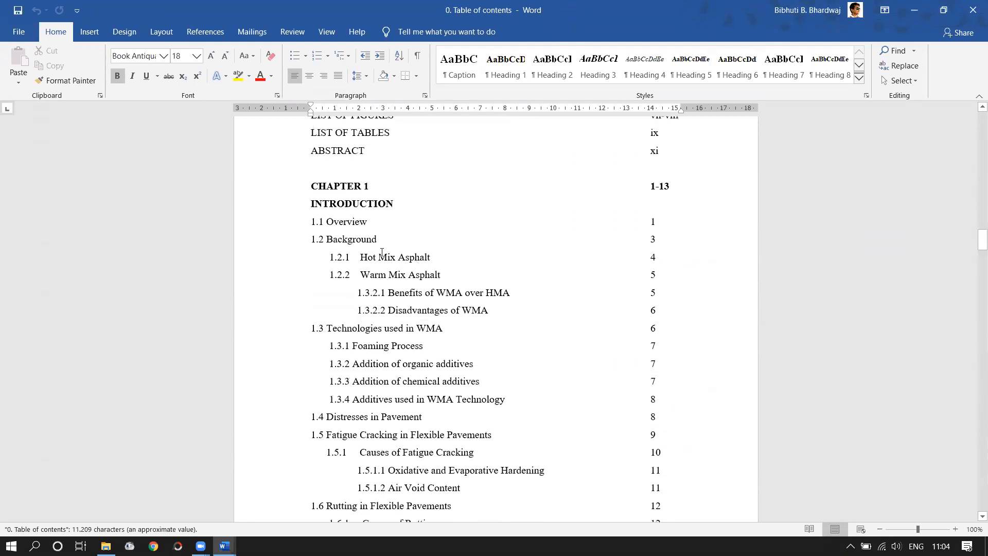
scroll(356, 242, up, 2)
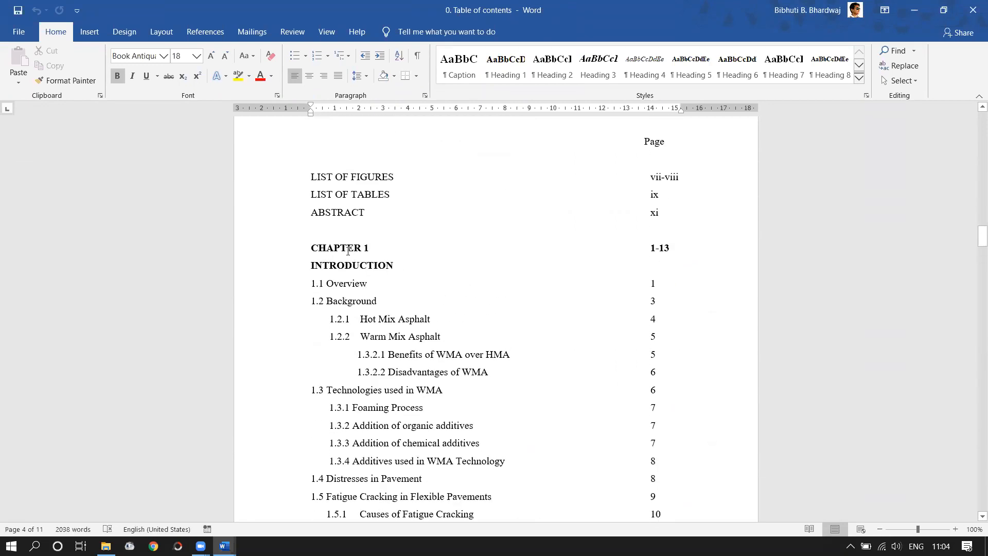
click(348, 249)
scroll(345, 283, down, 3)
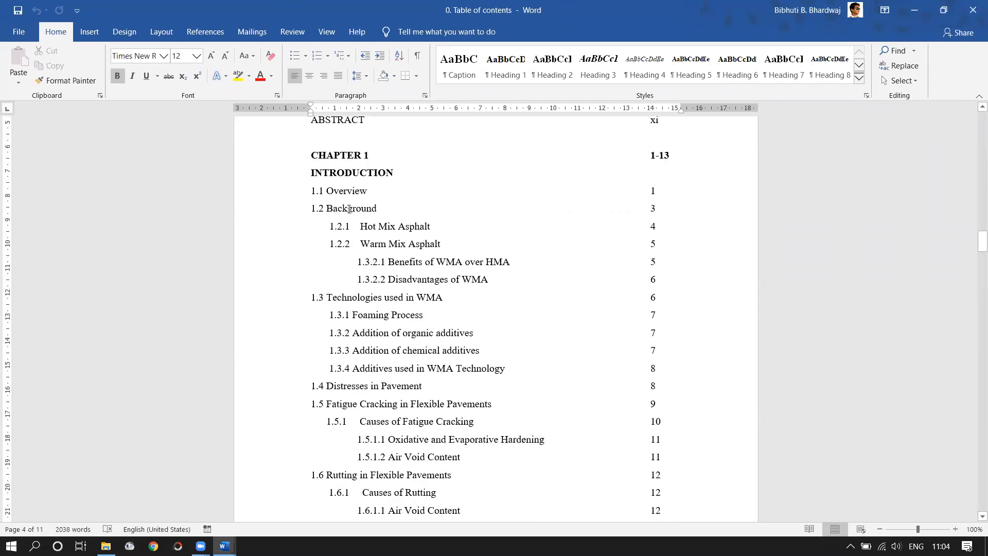
click(653, 194)
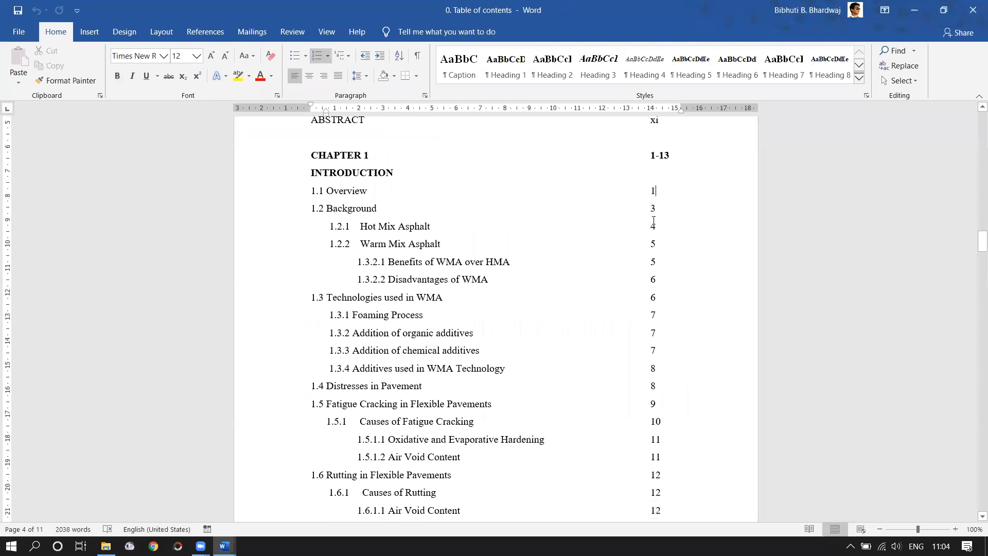
click(657, 279)
click(656, 314)
- Switch back to the "1. Introduction" document and select the 1.3.1 Foaming Process heading together with its paragraph
mouse_move(223, 545)
click(223, 489)
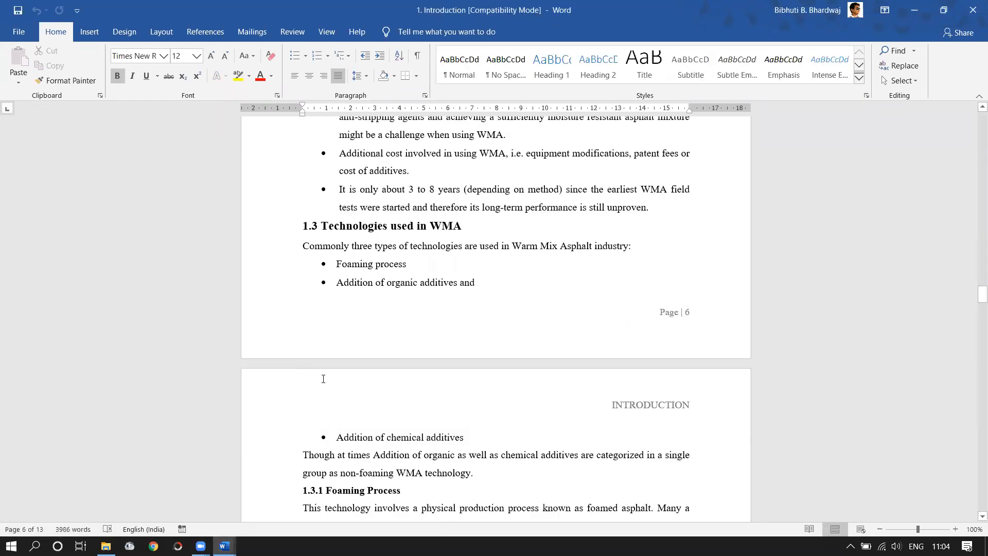
scroll(323, 379, down, 3)
scroll(329, 363, down, 15)
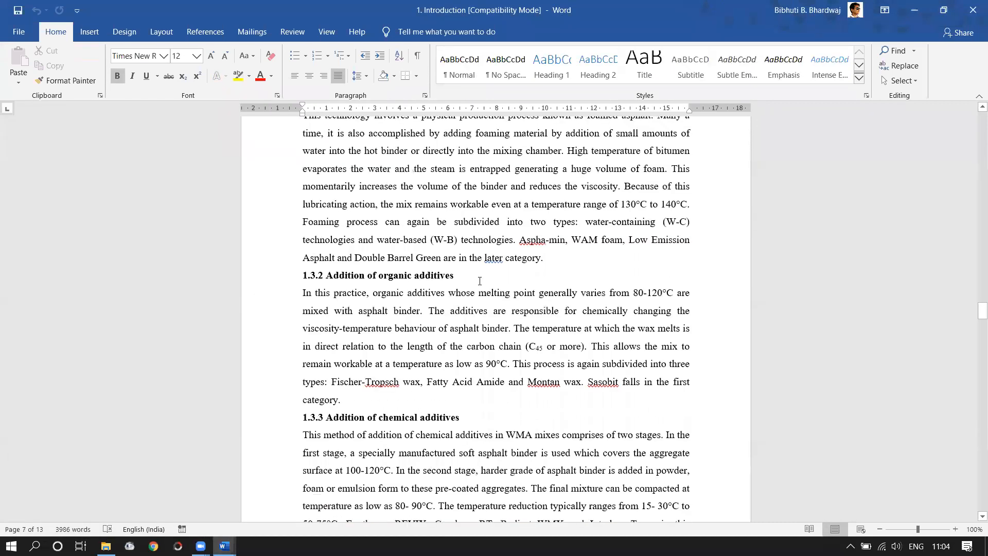
scroll(568, 406, up, 7)
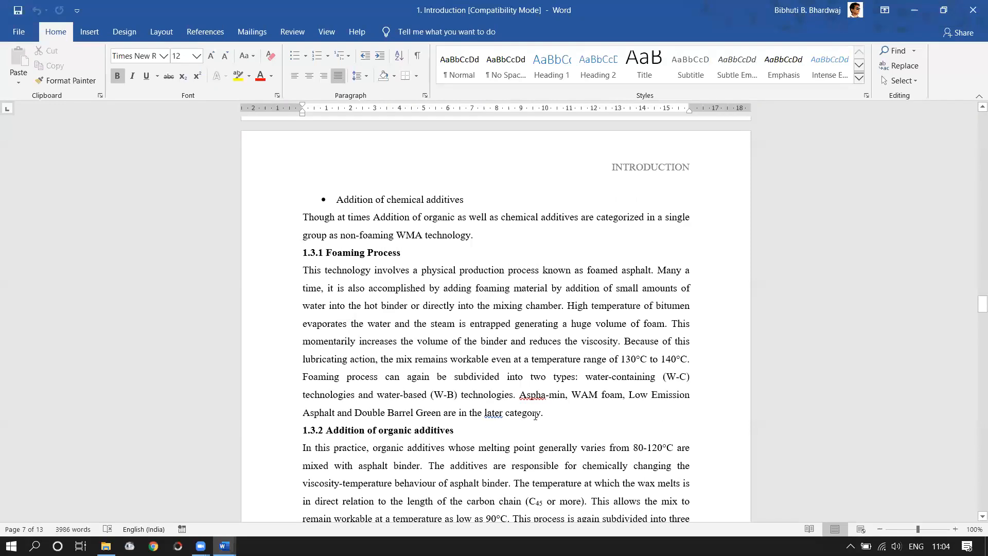
drag(547, 413, 272, 263)
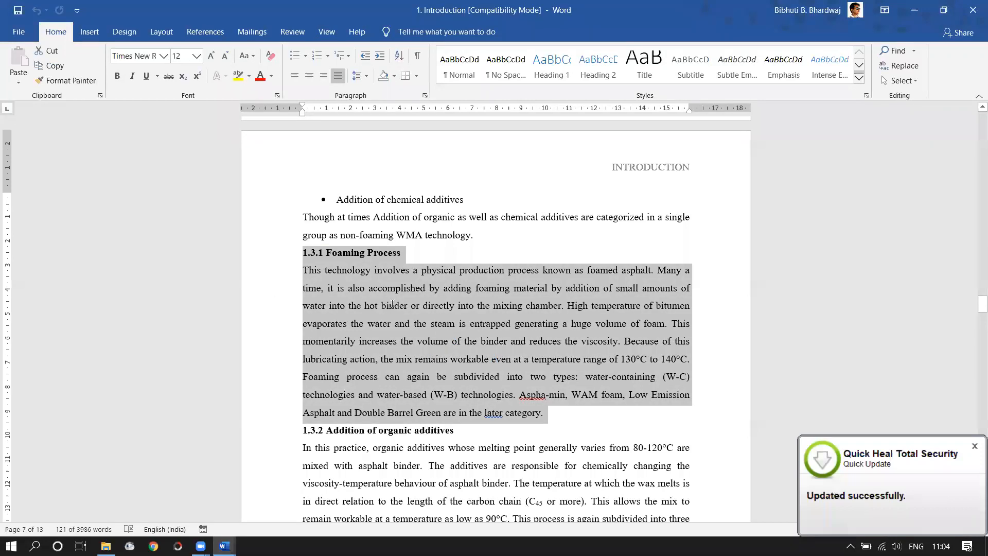
- Look through the pages following section 1.3.1, including 1.4 Distresses in Pavement and 1.5 Fatigue Cracking in Flexible Pavements
scroll(392, 304, down, 20)
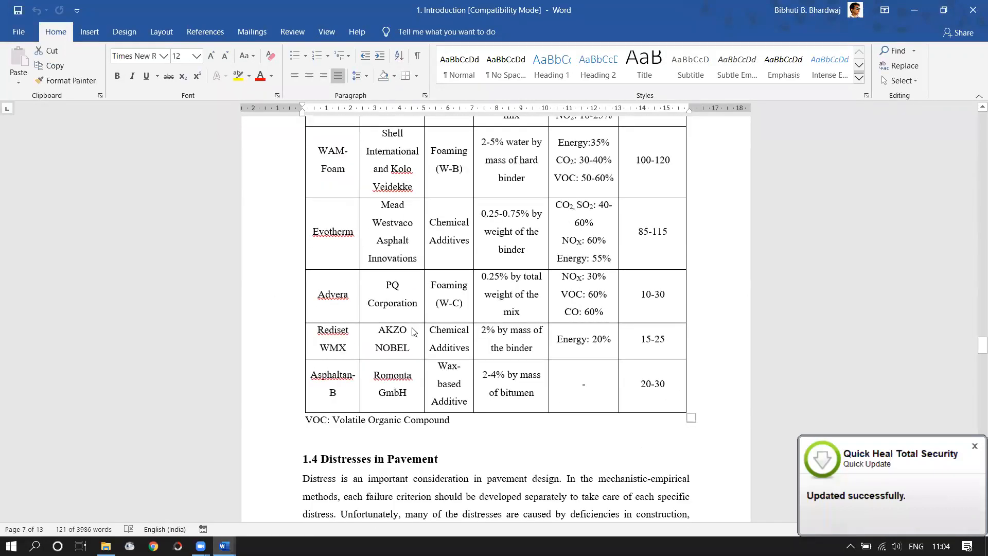
scroll(414, 332, down, 18)
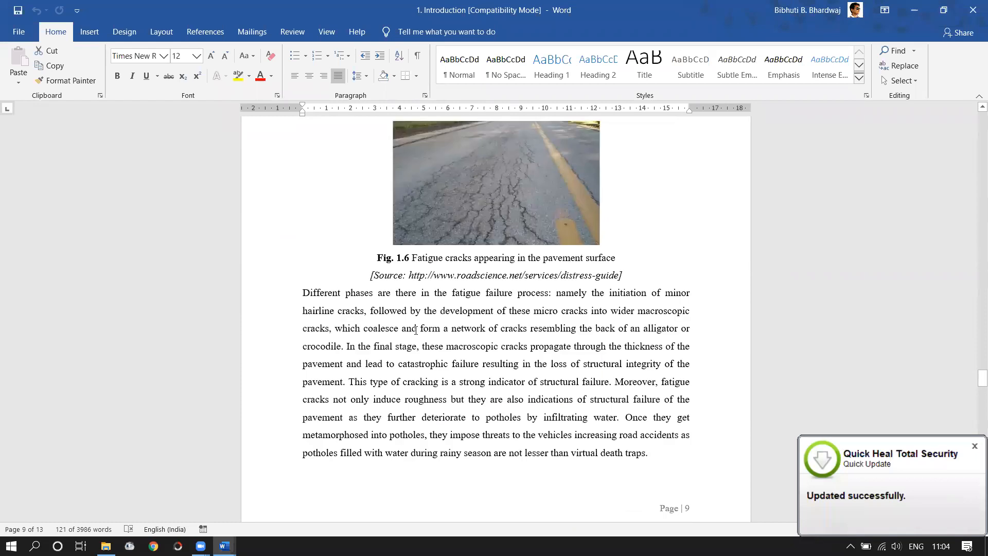
scroll(415, 330, down, 5)
scroll(415, 324, up, 12)
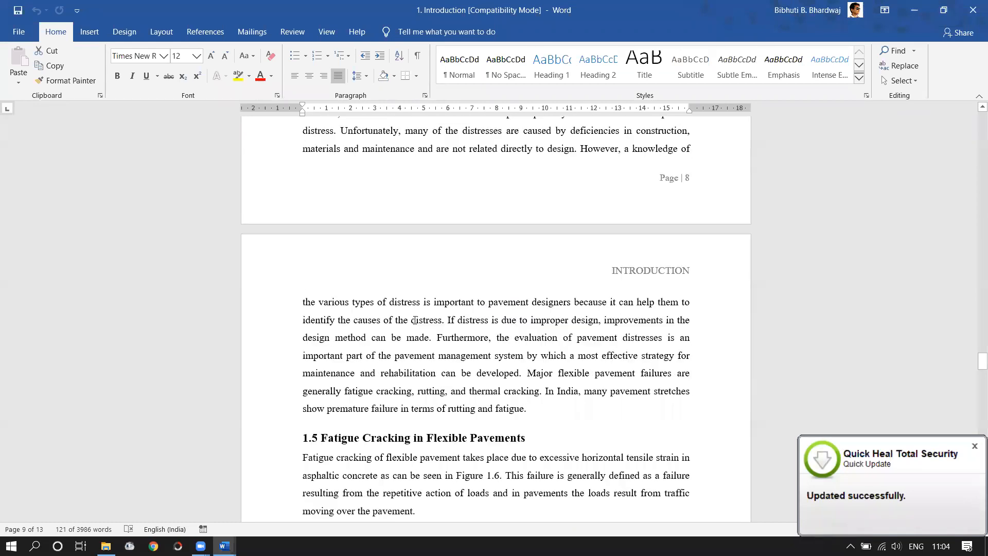
- Review sections 1.4 Distresses in Pavement and 1.5 Fatigue Cracking in Flexible Pavements, including the Fig. 1.6 caption
scroll(394, 335, down, 5)
scroll(317, 247, up, 9)
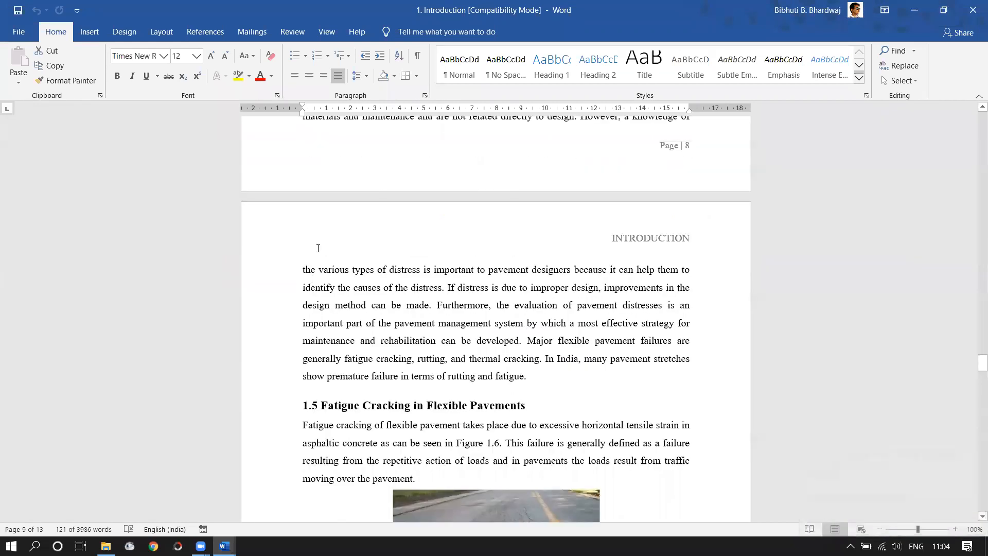
click(331, 245)
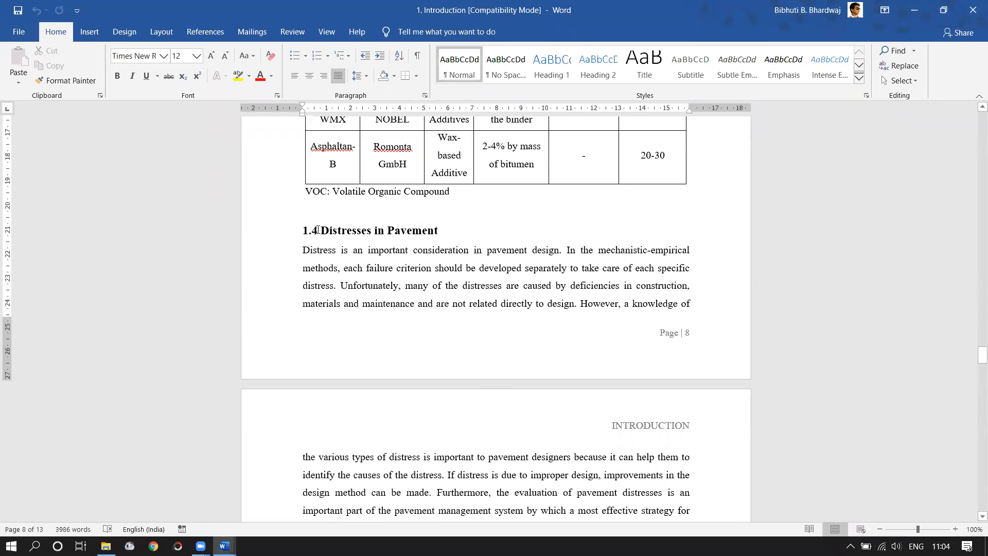
scroll(317, 230, down, 5)
scroll(366, 256, up, 3)
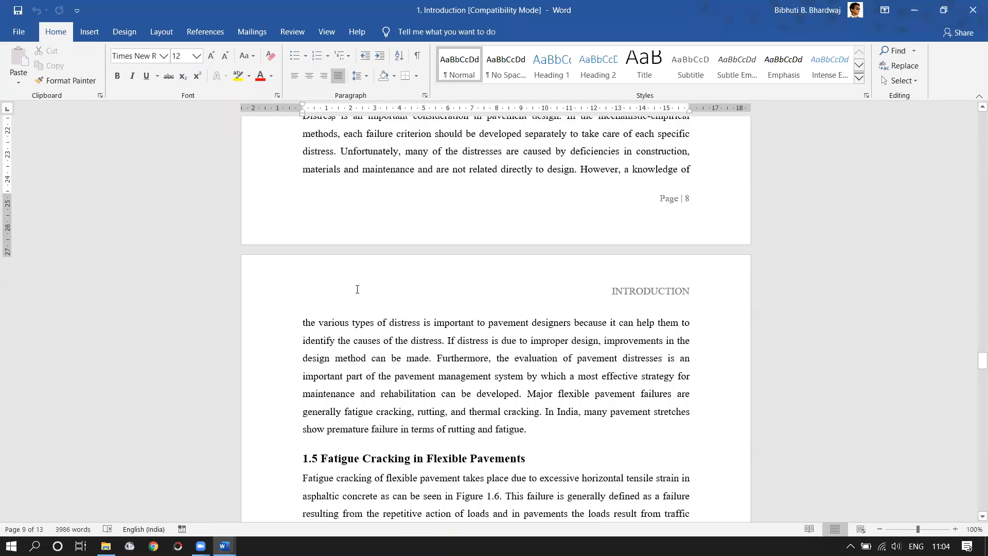
scroll(357, 290, up, 3)
click(354, 291)
scroll(441, 385, down, 2)
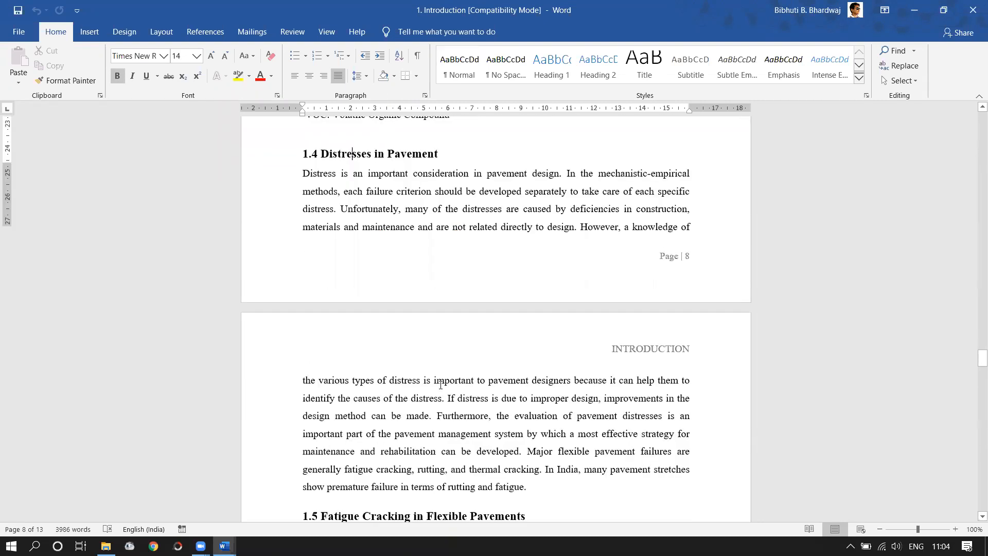
scroll(441, 385, down, 8)
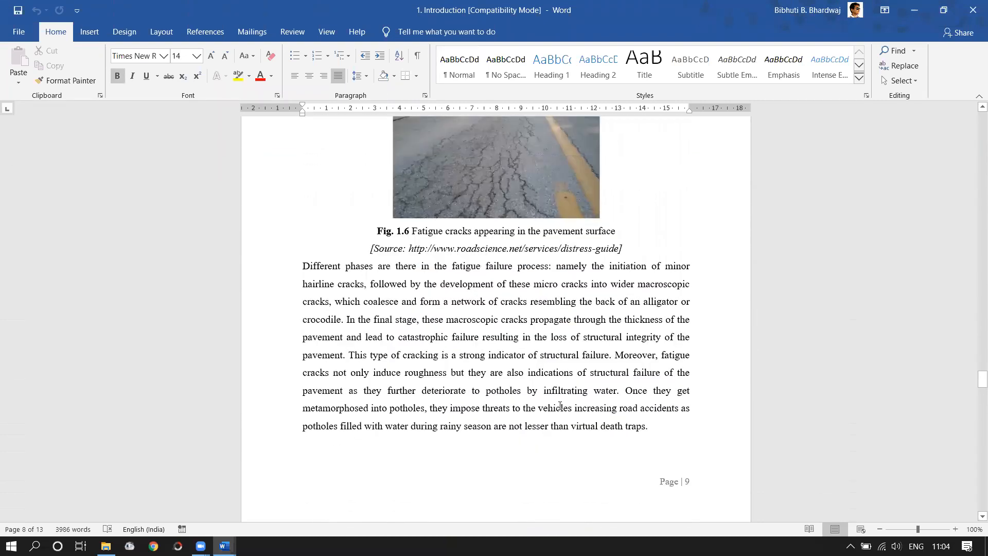
scroll(560, 406, down, 1)
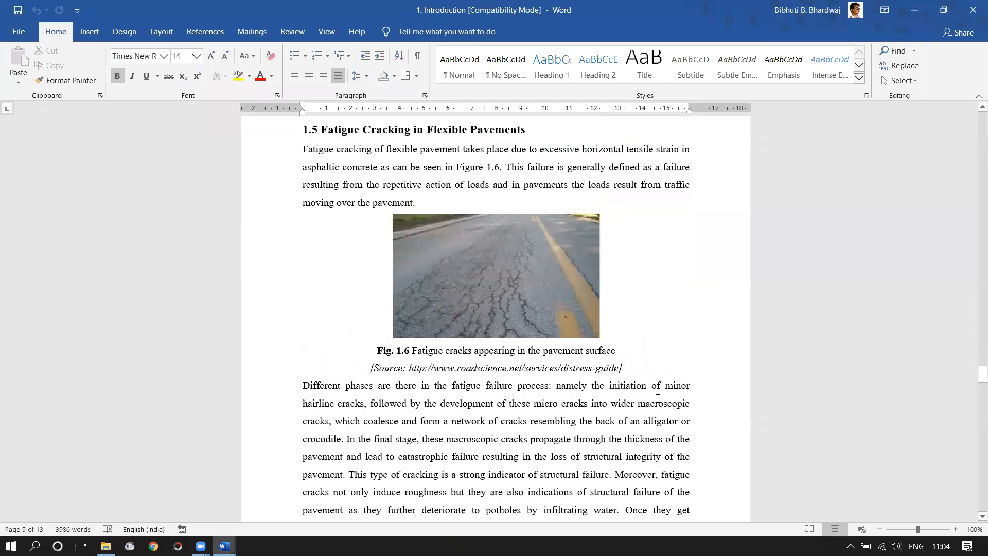
- Go back to Table 1.1 on WMA additives and place the cursor in its caption
scroll(658, 406, up, 15)
scroll(432, 388, up, 15)
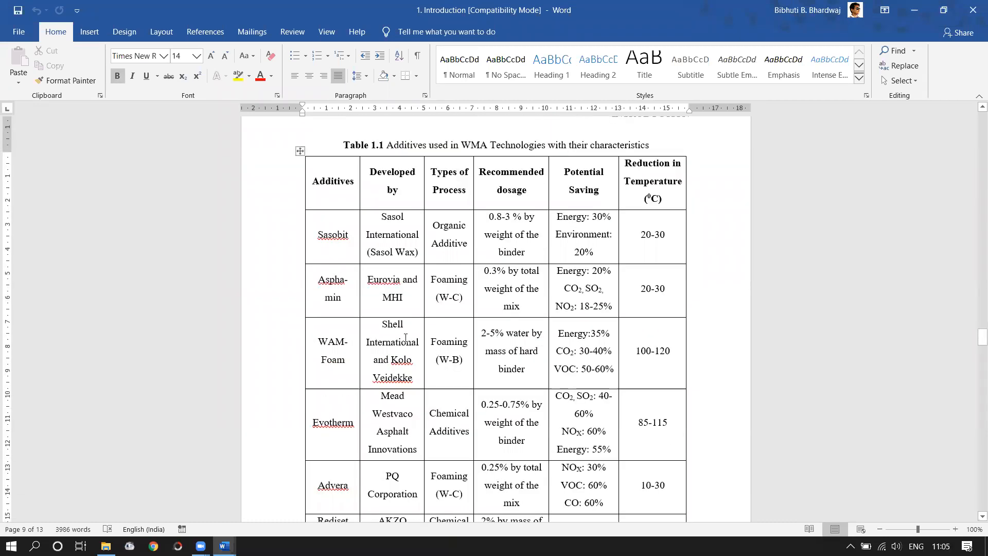
click(377, 342)
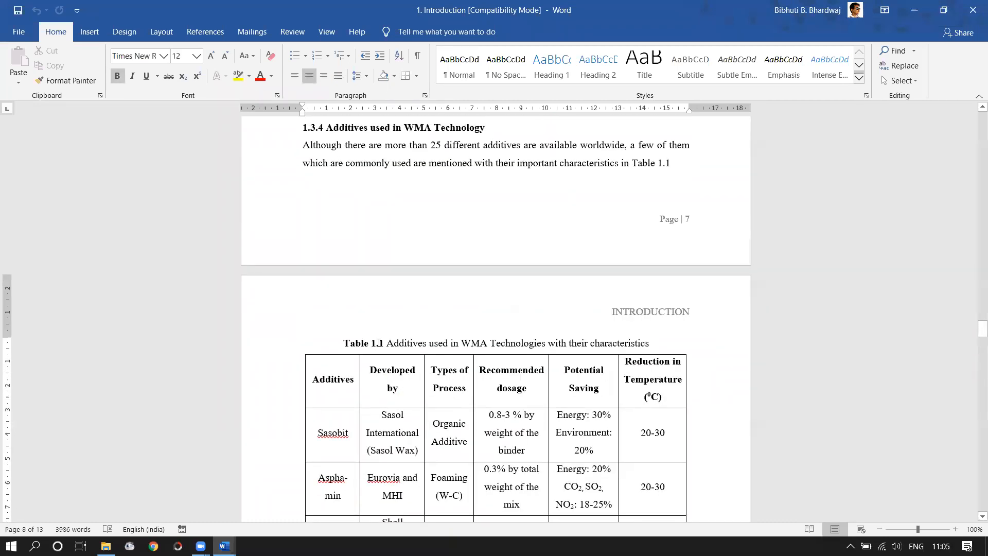
- Examine the Fig. 1.5 caption and the surrounding pages, down to section 1.3 Technologies used in WMA
scroll(346, 311, up, 10)
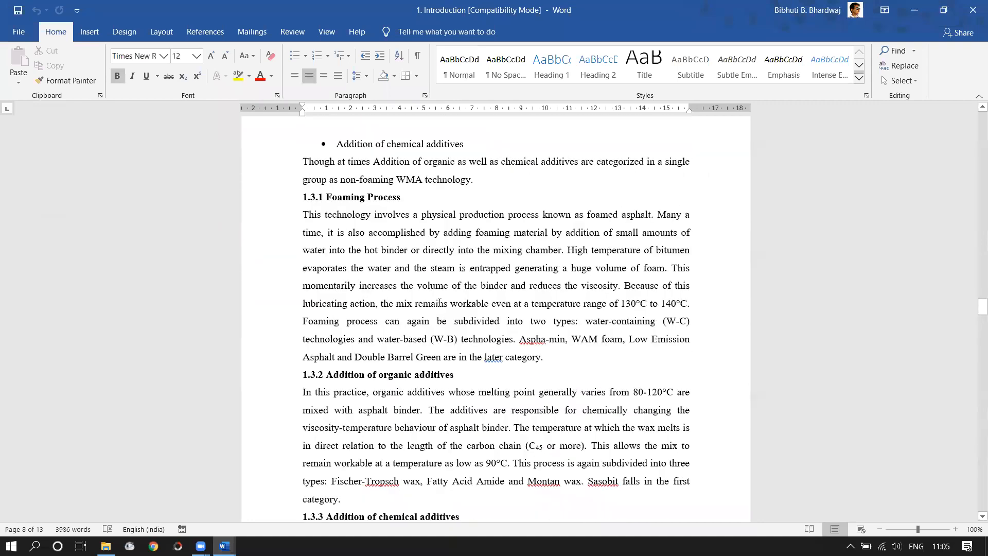
scroll(438, 309, up, 20)
click(370, 445)
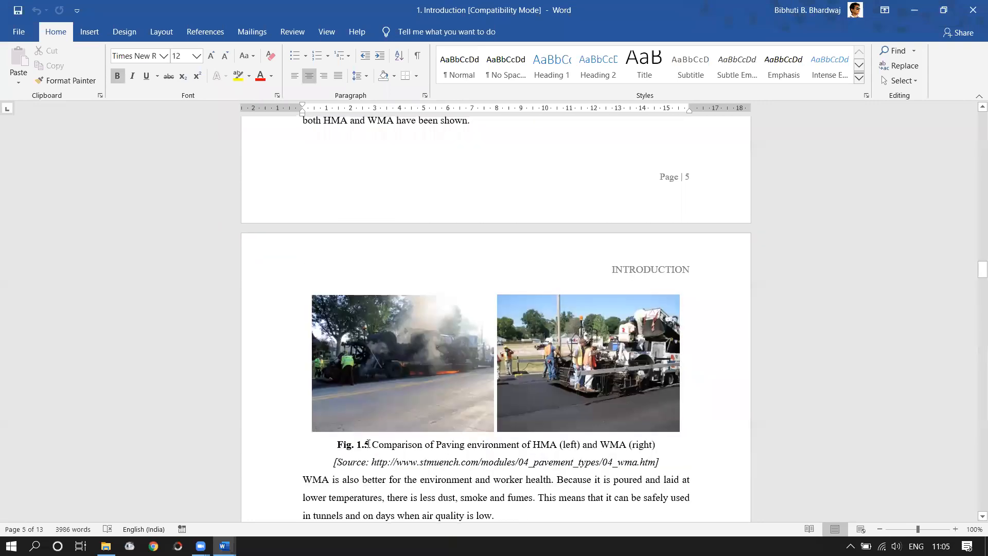
scroll(411, 402, up, 7)
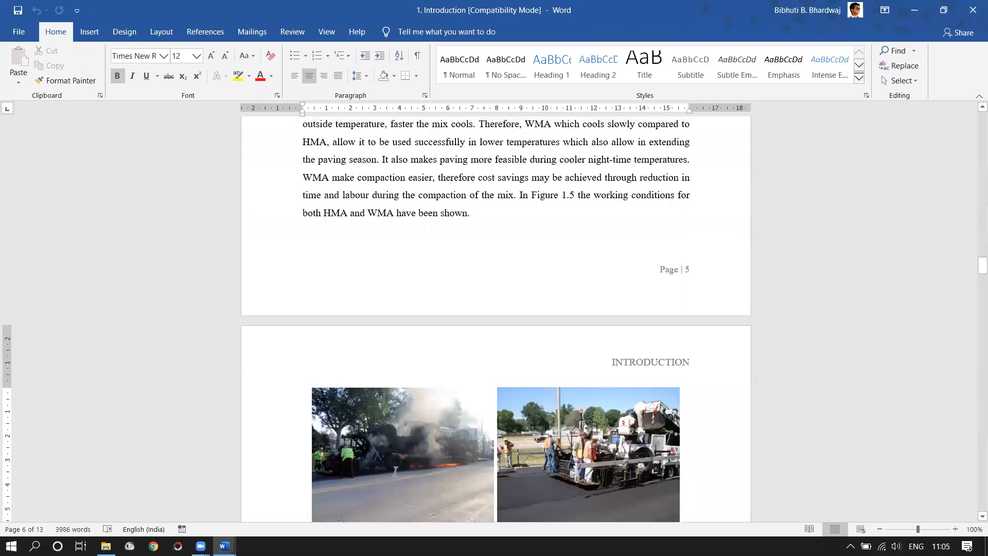
click(435, 322)
scroll(449, 373, down, 6)
scroll(449, 373, down, 4)
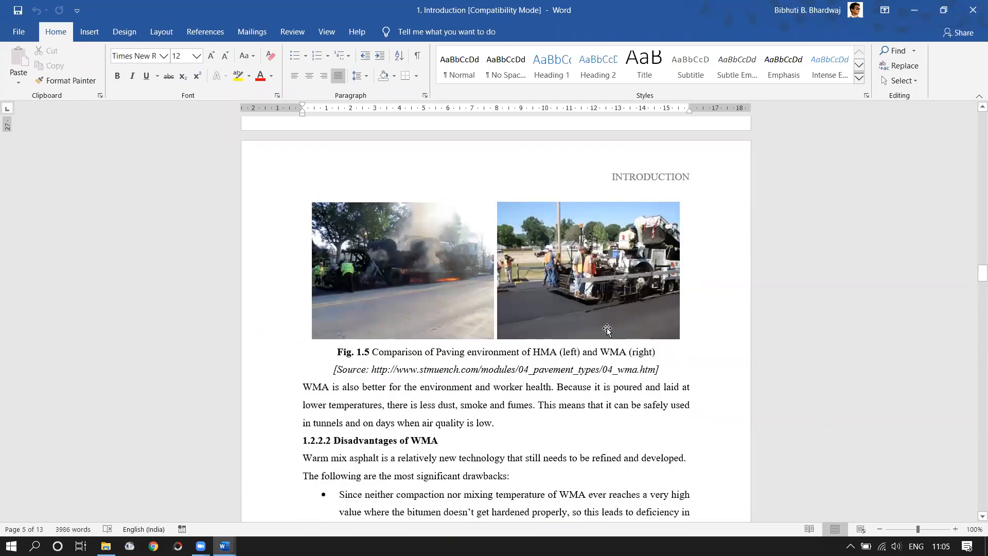
scroll(684, 369, down, 15)
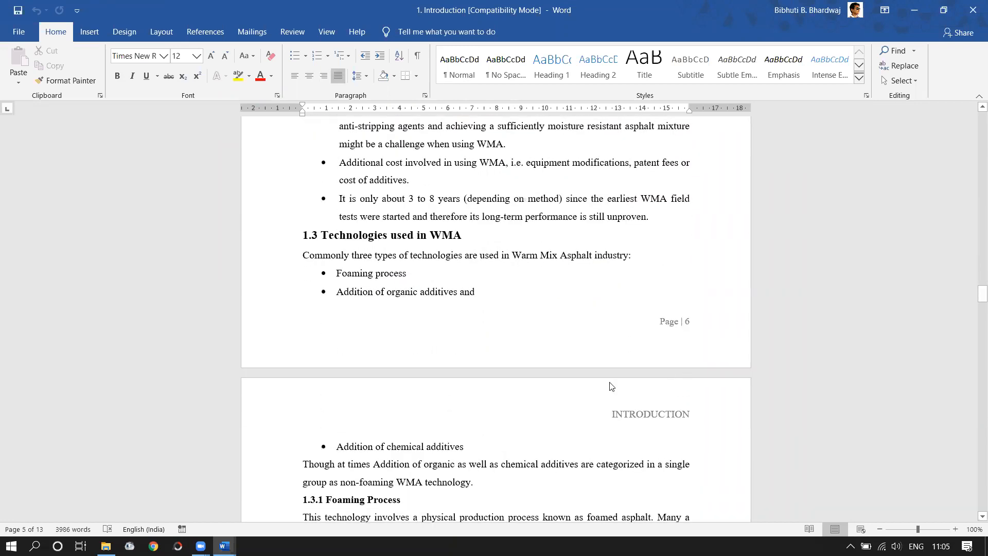
- Switch to the "0. Table of contents" document and examine the List of Figures, including the caption and page number of entry 1.1
mouse_move(225, 546)
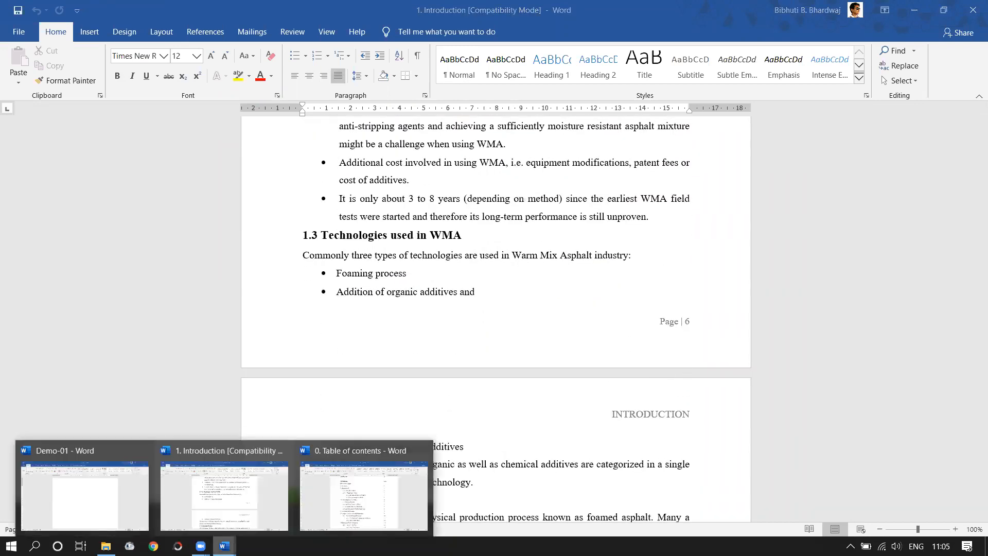
click(365, 486)
scroll(406, 335, down, 10)
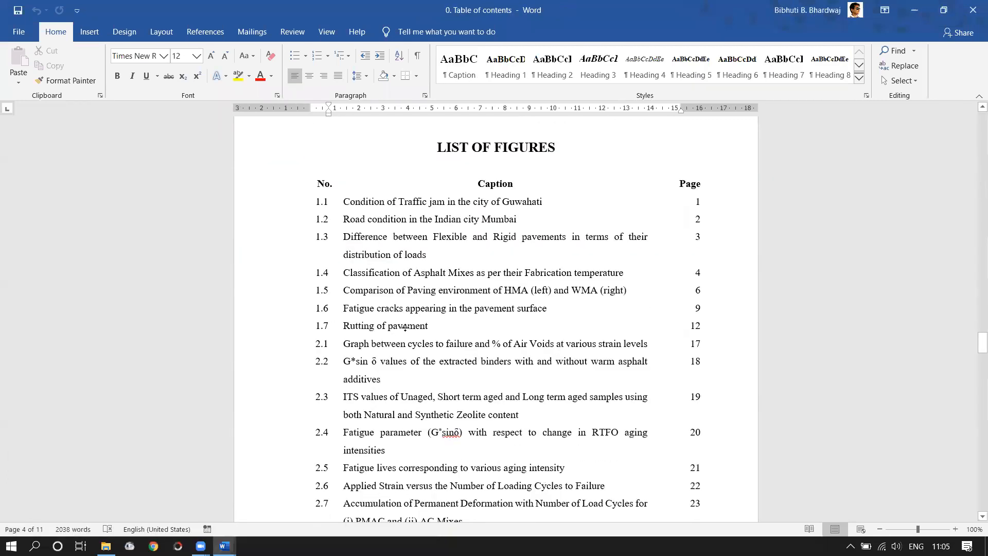
scroll(448, 313, up, 3)
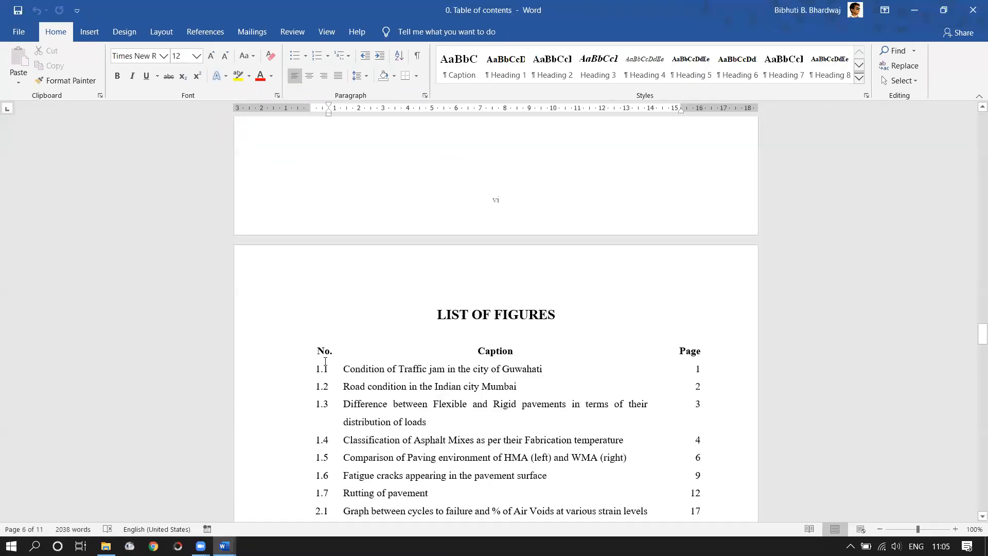
scroll(319, 368, down, 2)
click(465, 278)
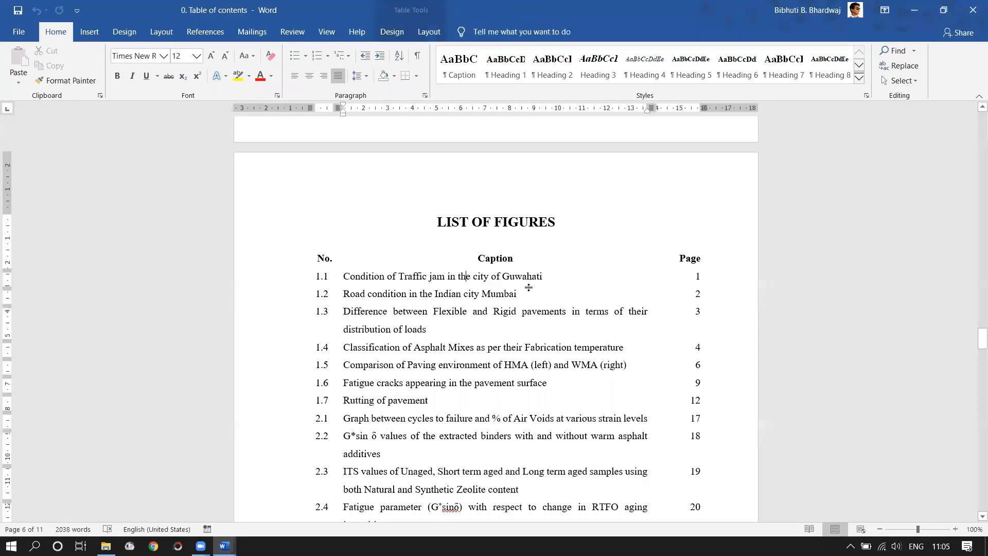
click(702, 276)
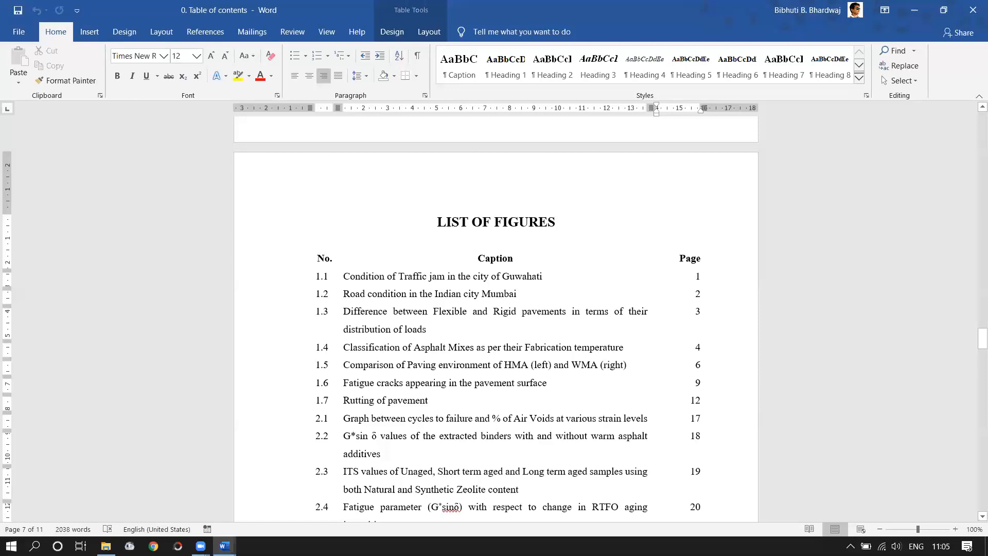
- Switch back to the "1. Introduction" document and find the Fig. 1.5 caption, briefly marking part of the word "environment"
mouse_move(224, 545)
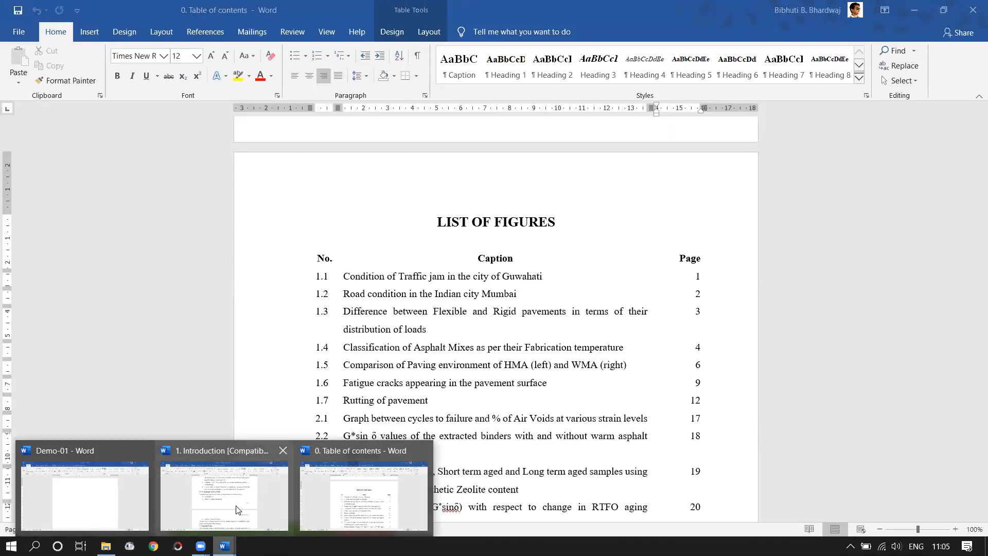
mouse_move(252, 511)
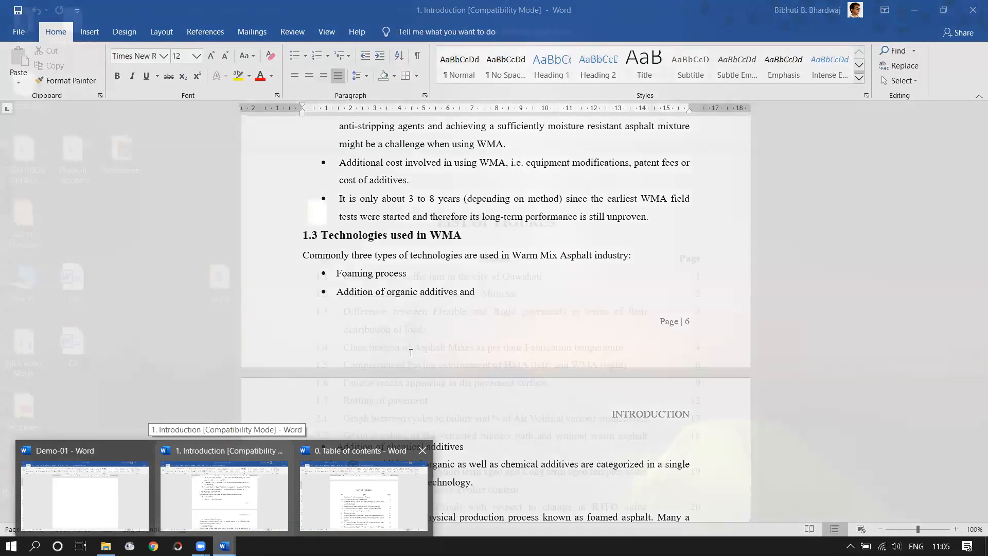
click(264, 500)
scroll(470, 394, down, 3)
scroll(470, 394, down, 10)
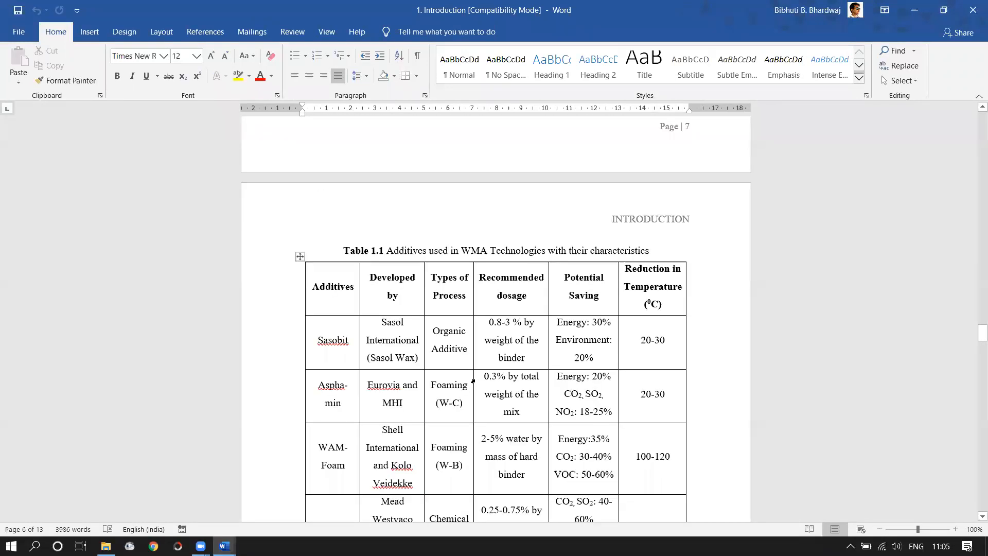
scroll(480, 349, up, 10)
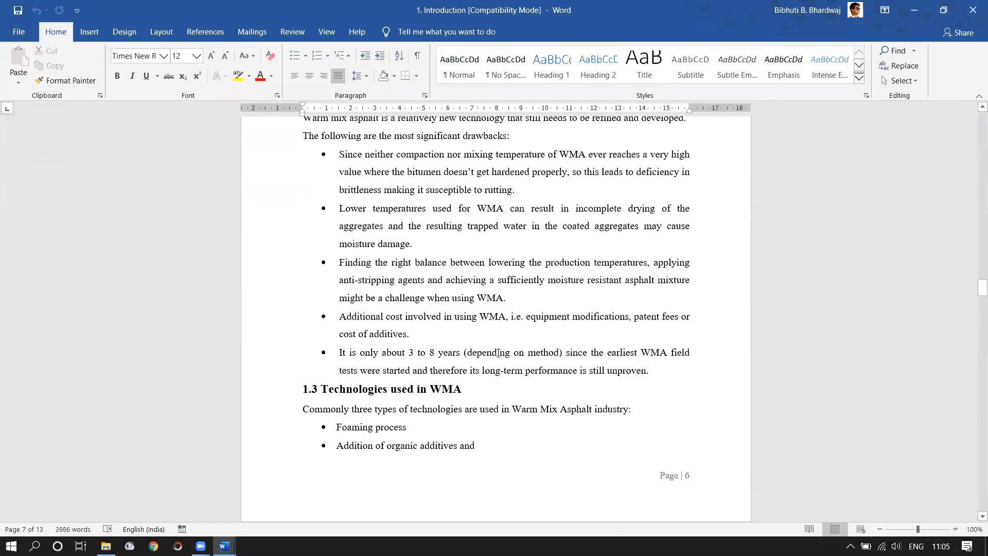
scroll(498, 353, up, 5)
click(385, 292)
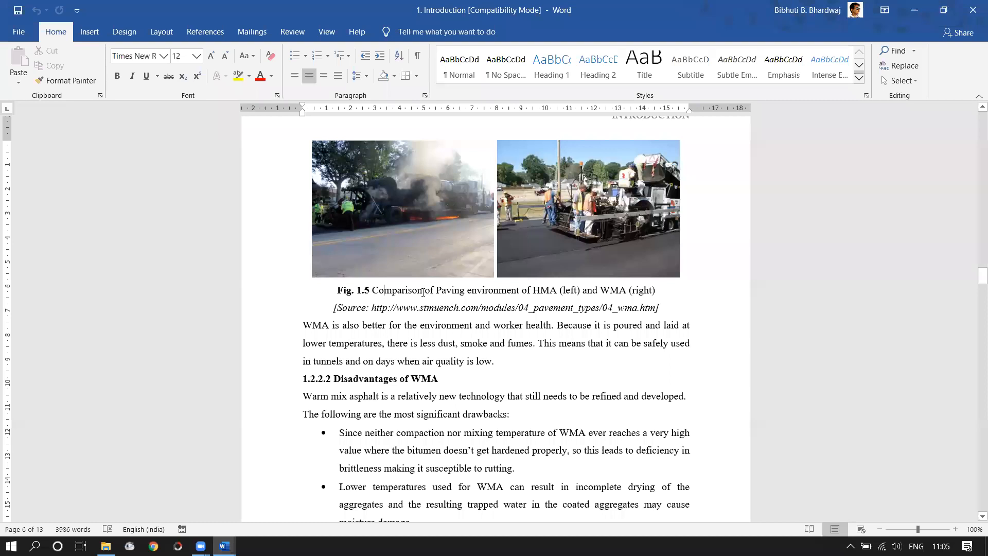
drag(478, 292, 519, 291)
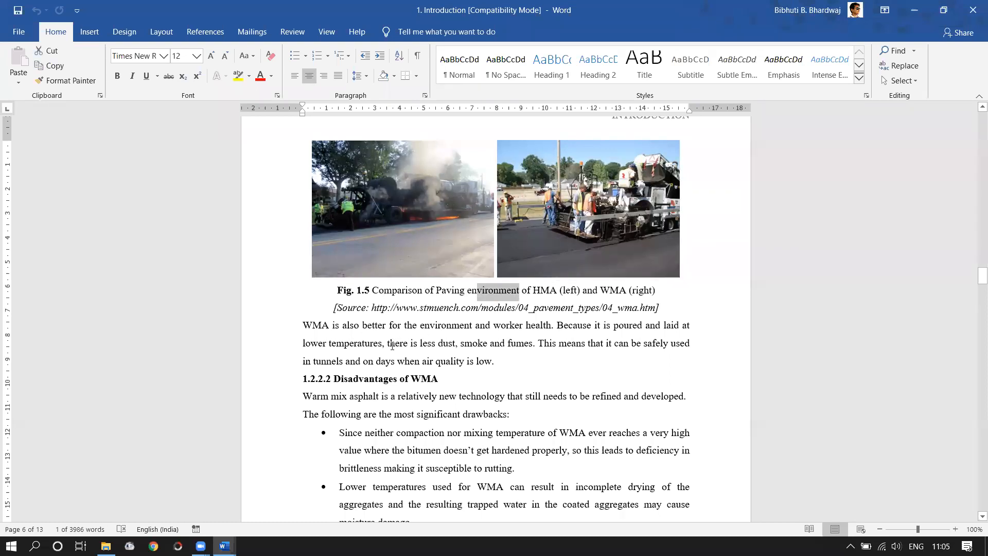
click(495, 291)
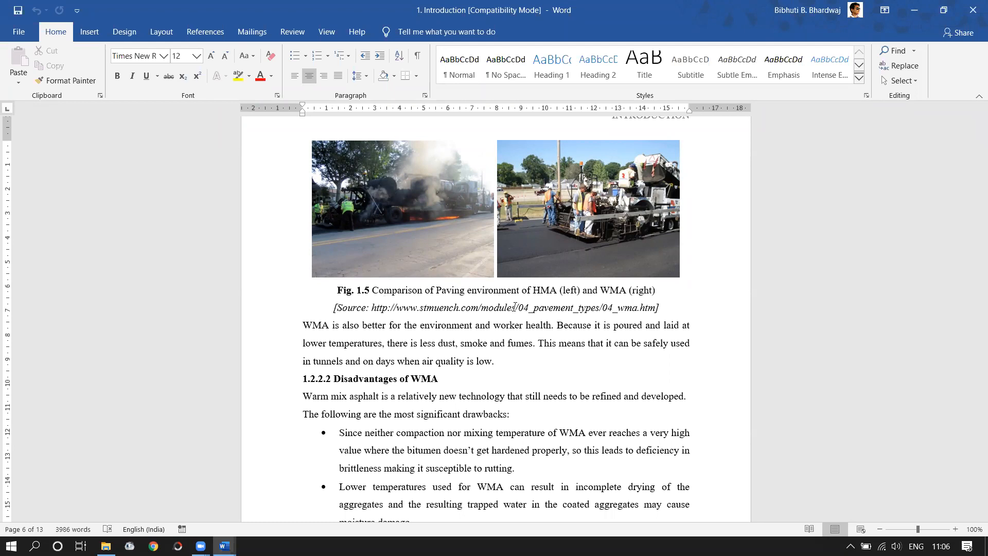
- Look through the text around Fig. 1.5 and select the "Fig. 1.5" label in its caption
scroll(369, 344, up, 5)
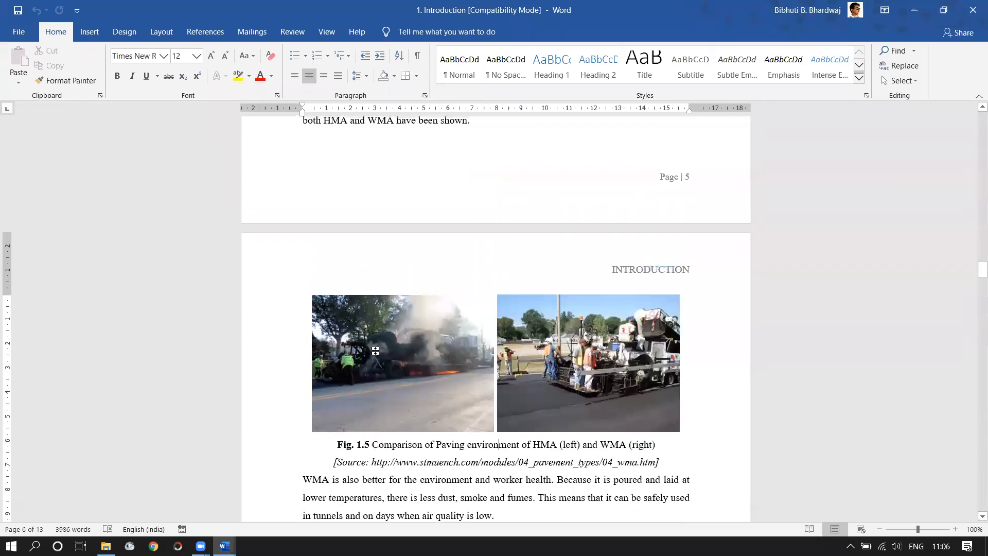
scroll(368, 343, up, 2)
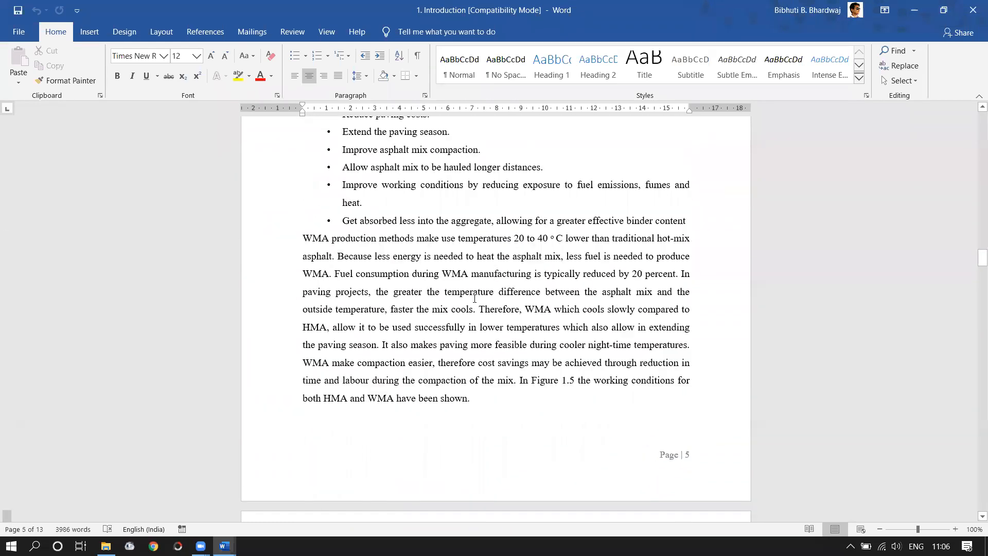
scroll(474, 299, down, 9)
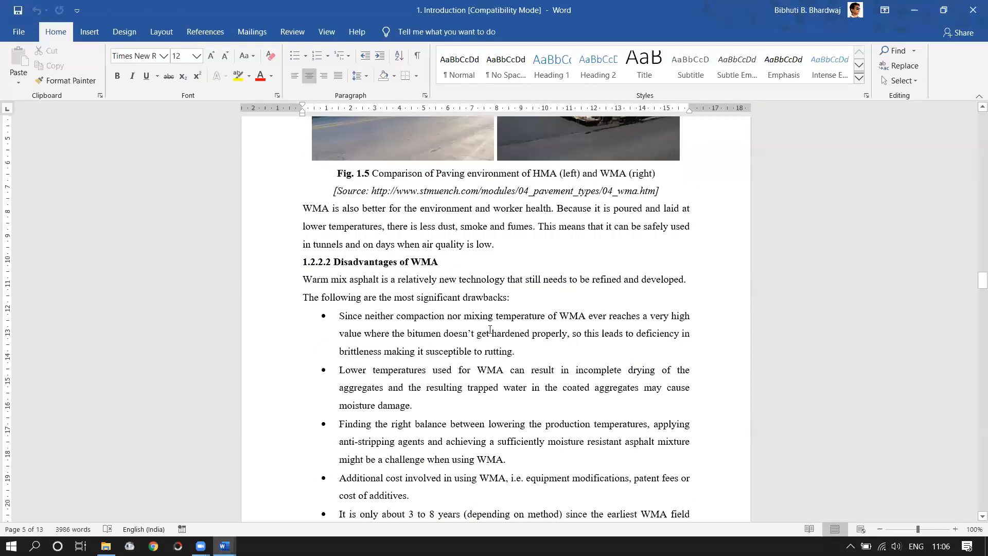
scroll(490, 330, down, 20)
scroll(490, 338, up, 20)
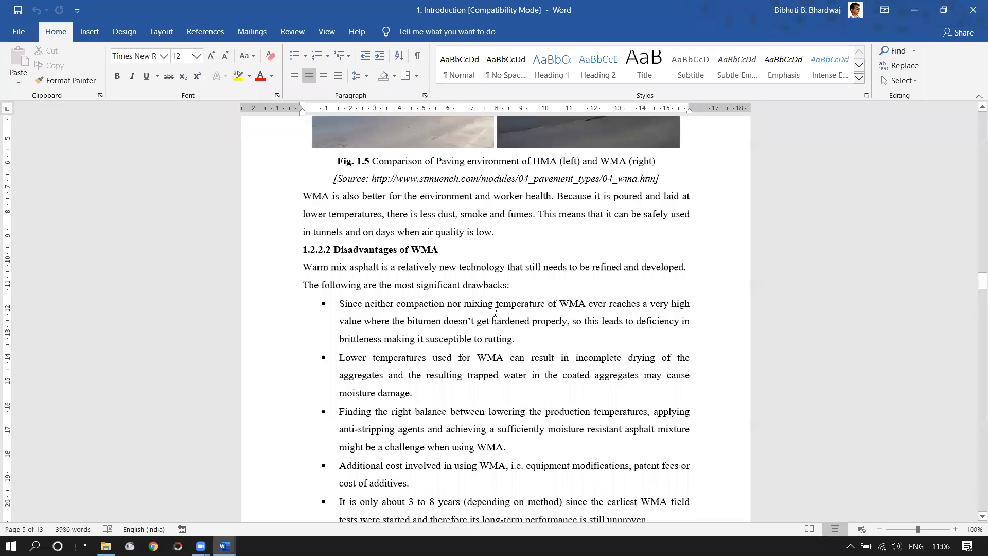
scroll(496, 312, up, 2)
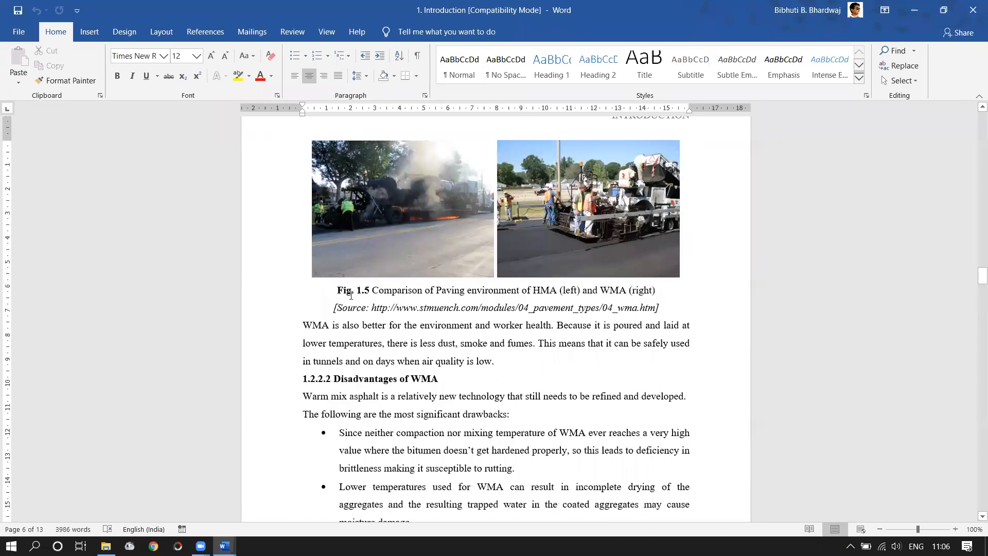
drag(336, 292, 378, 293)
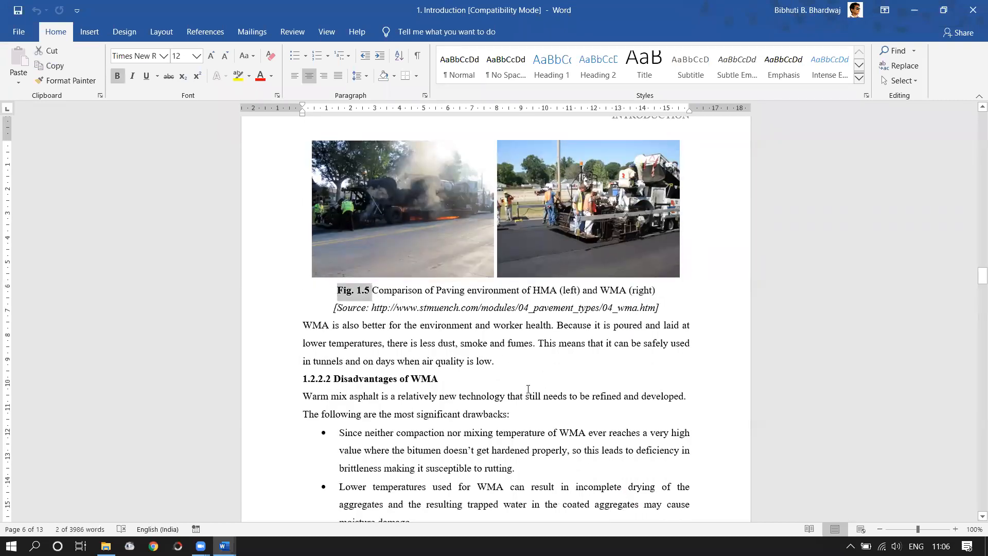
- Locate the in-text reference to Figure 1.5 on page 5, and select the caption wording from "Comparison" to "WMA" below the figure
scroll(717, 271, up, 5)
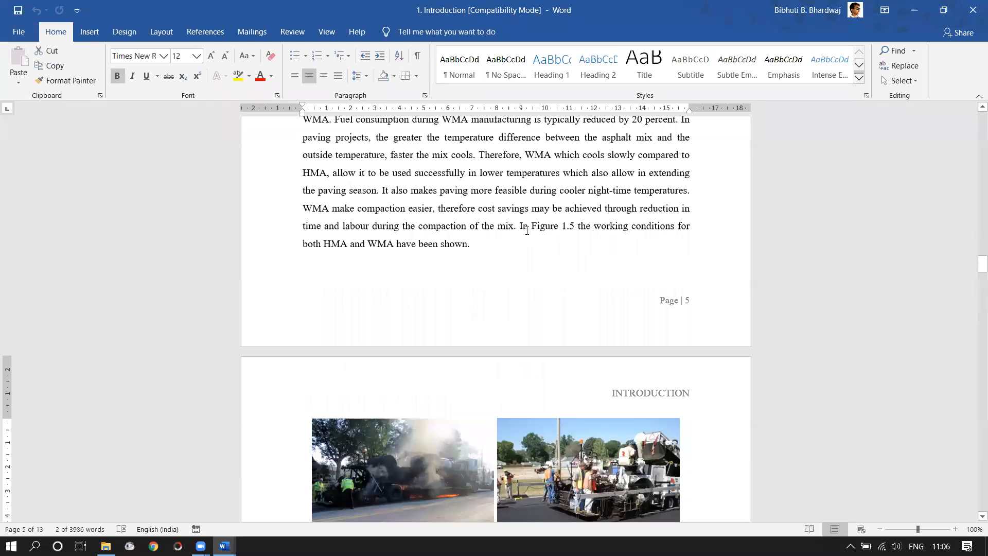
click(550, 227)
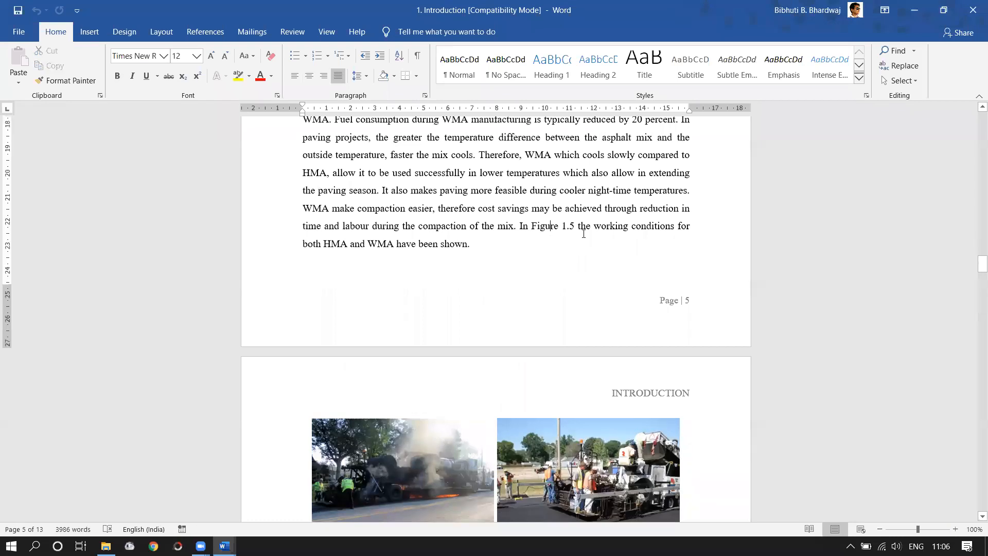
scroll(535, 238, down, 3)
scroll(533, 228, up, 2)
scroll(533, 228, up, 1)
scroll(376, 327, down, 5)
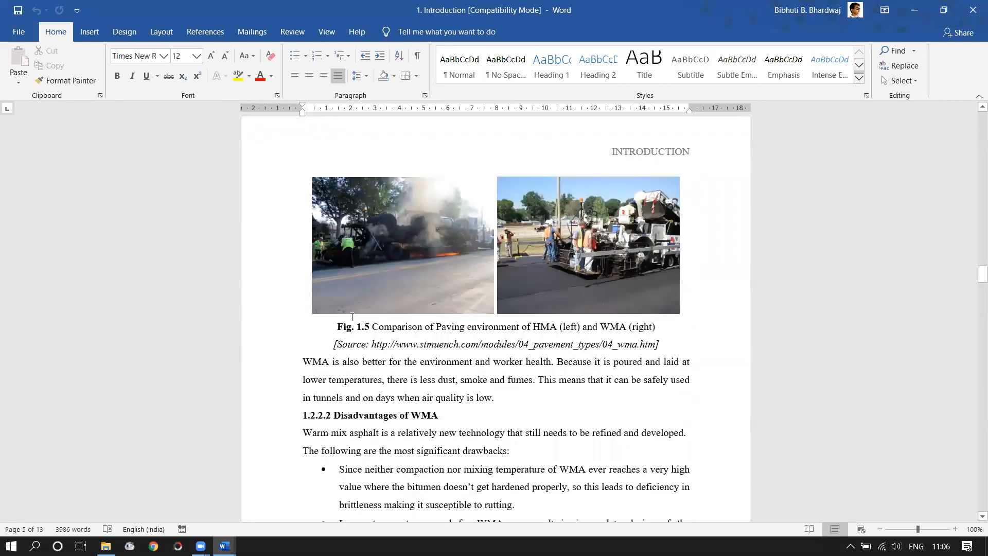
drag(376, 328, 626, 322)
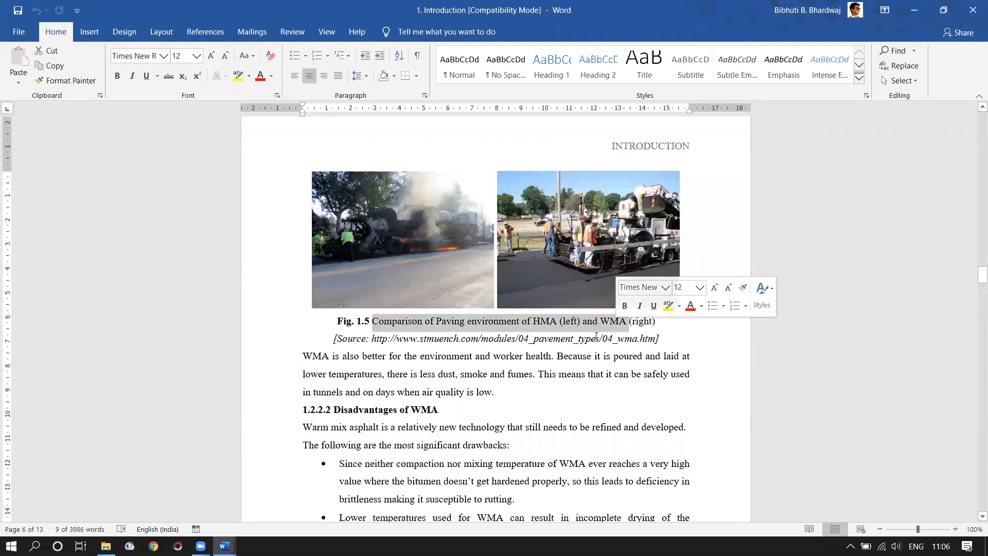
- Compare the Fig. 1.5 caption on page 6 with the in-text reference to Figure 1.5 at the end of page 5
scroll(566, 217, up, 4)
scroll(565, 216, up, 2)
scroll(551, 465, down, 5)
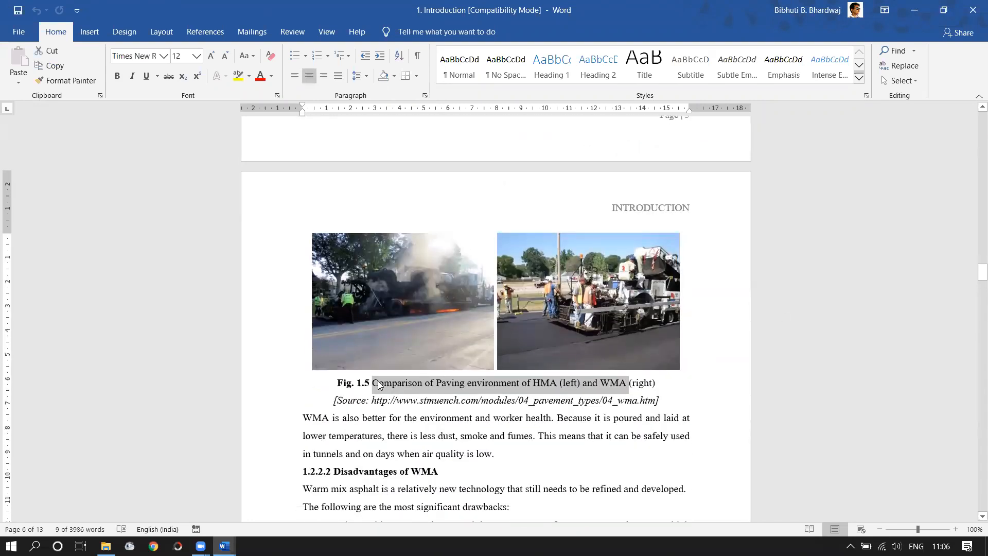
scroll(471, 397, up, 5)
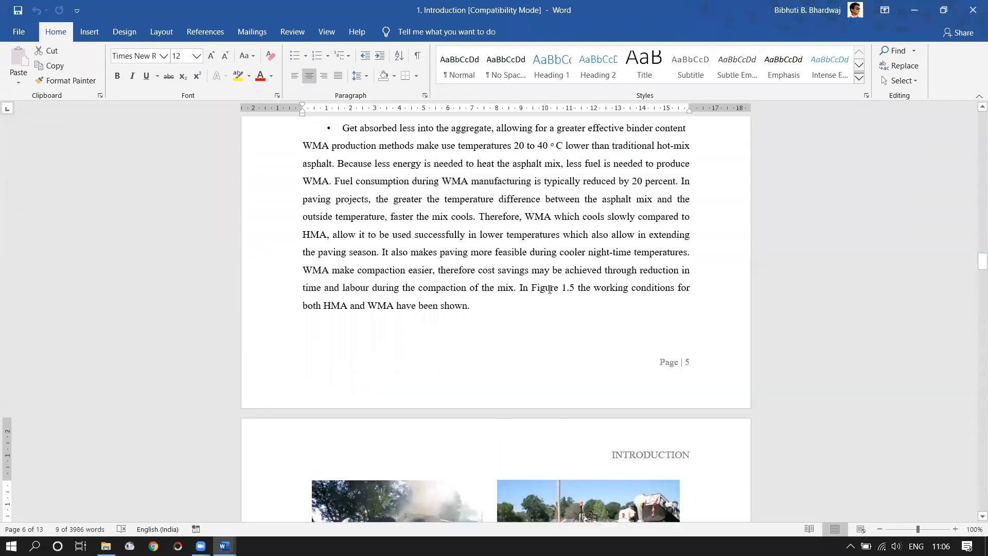
click(569, 288)
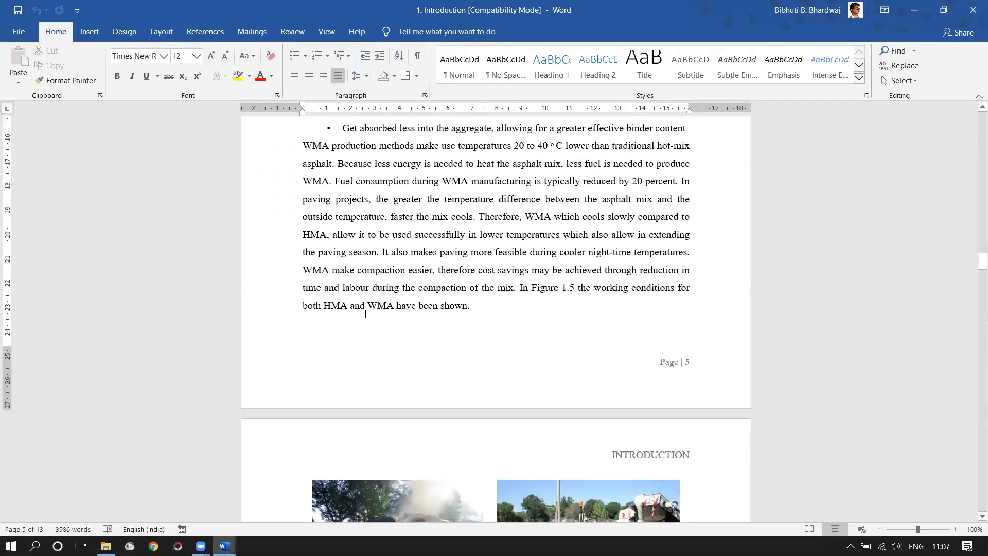
scroll(484, 304, down, 3)
- Go back to Figure 1.4 on page 4 and examine the chart together with its "Fig. 1.4" caption label
scroll(480, 306, up, 10)
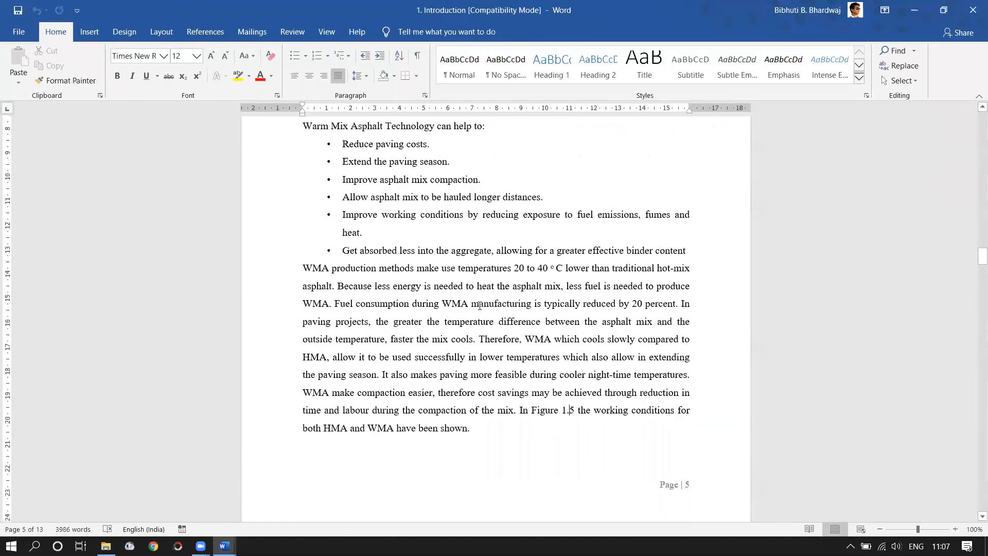
scroll(480, 306, up, 15)
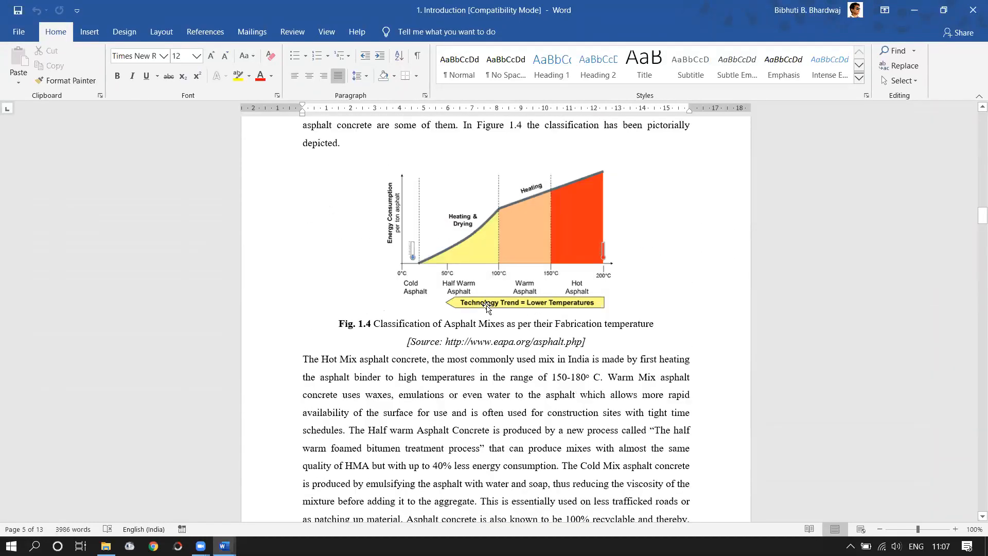
click(441, 278)
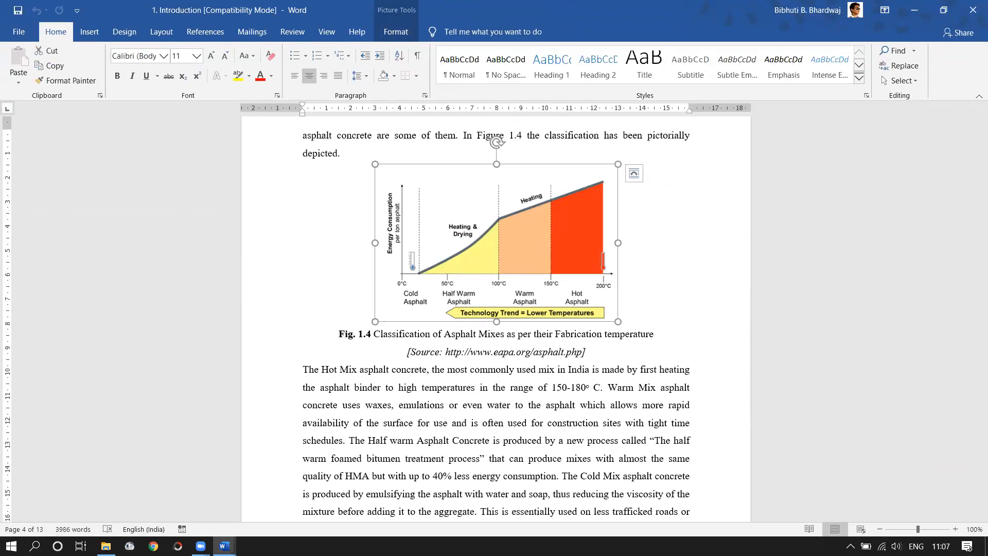
click(372, 336)
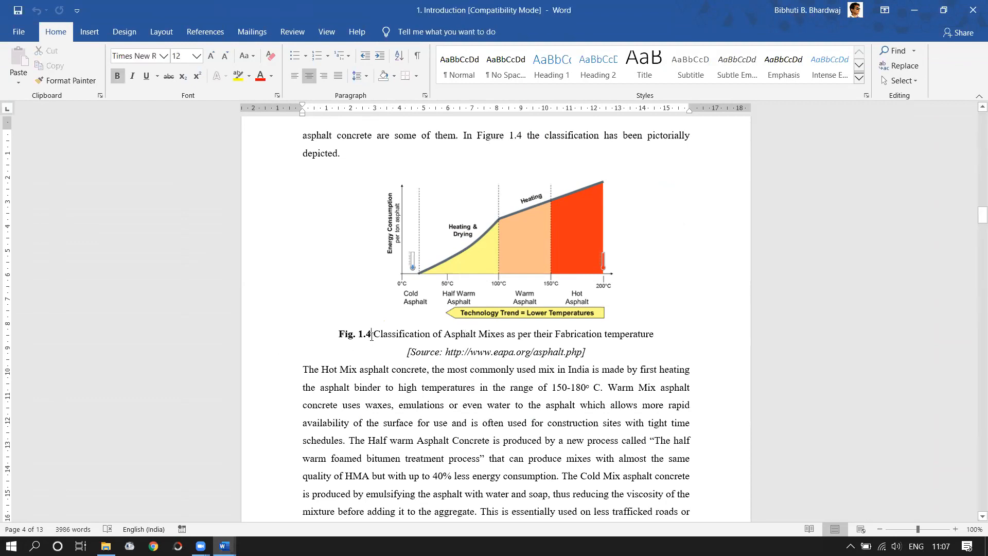
- Return to the Fig. 1.5 pictures and check them against the sentence on page 5 that refers to Figure 1.5
scroll(381, 337, down, 4)
scroll(407, 339, up, 4)
scroll(436, 340, down, 5)
scroll(436, 340, down, 15)
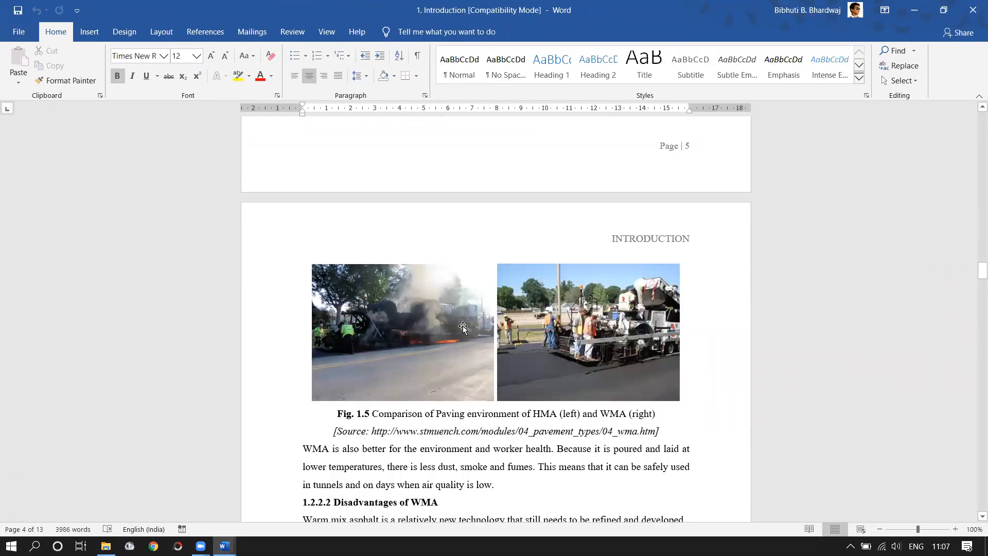
click(463, 328)
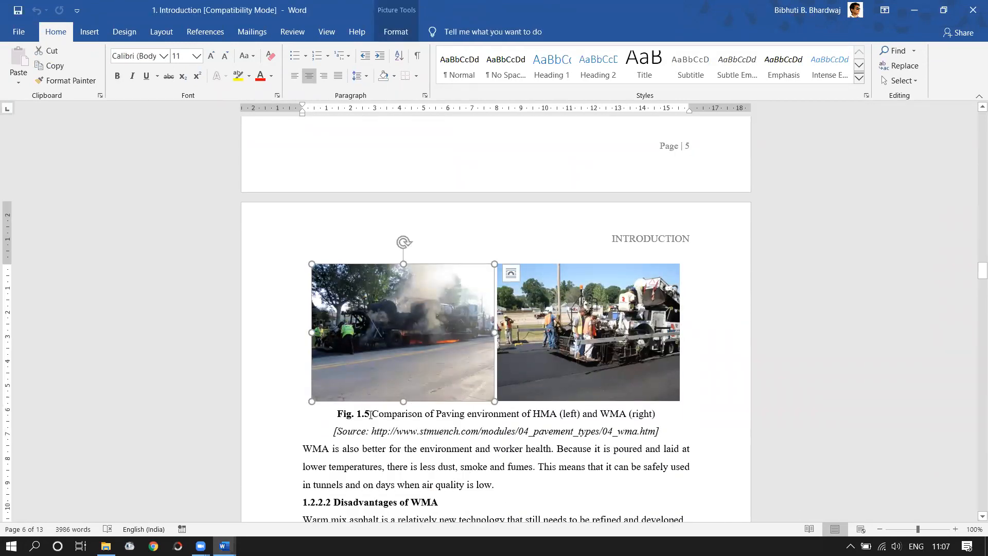
scroll(578, 339, up, 3)
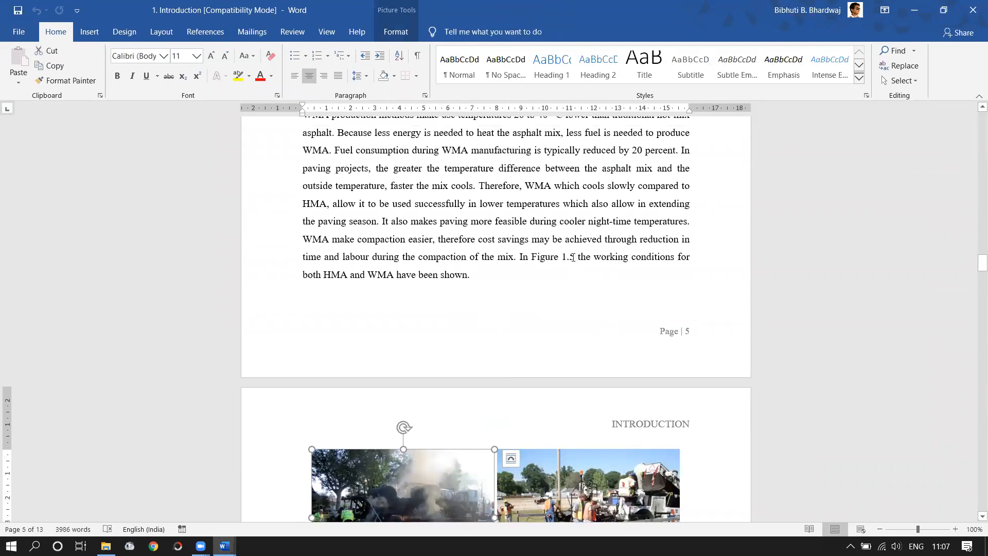
click(573, 257)
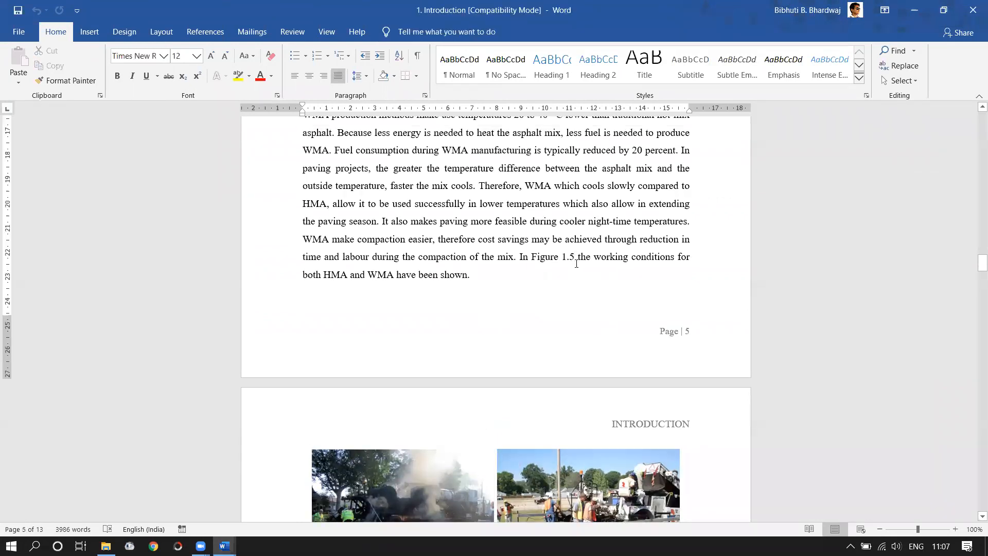
scroll(570, 257, down, 4)
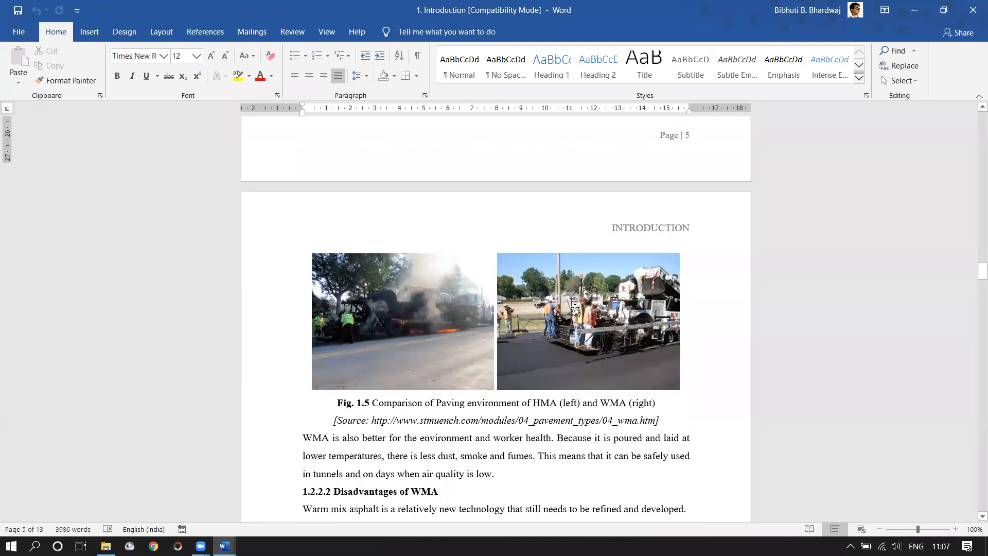
click(547, 304)
click(452, 304)
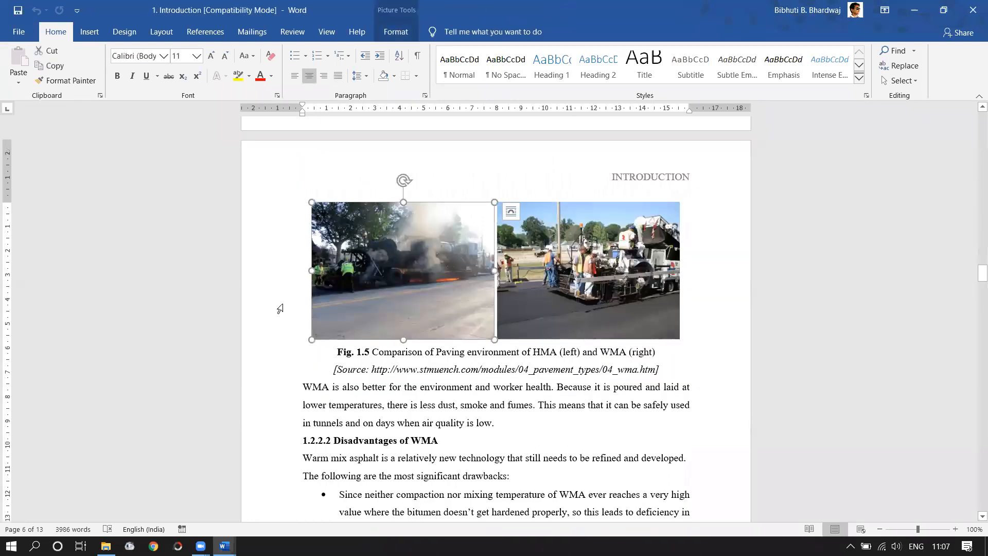
- Look through the numbered headings and text from section 1.2.2.2 Disadvantages of WMA to section 1.4 Distresses in Pavement
scroll(459, 374, down, 10)
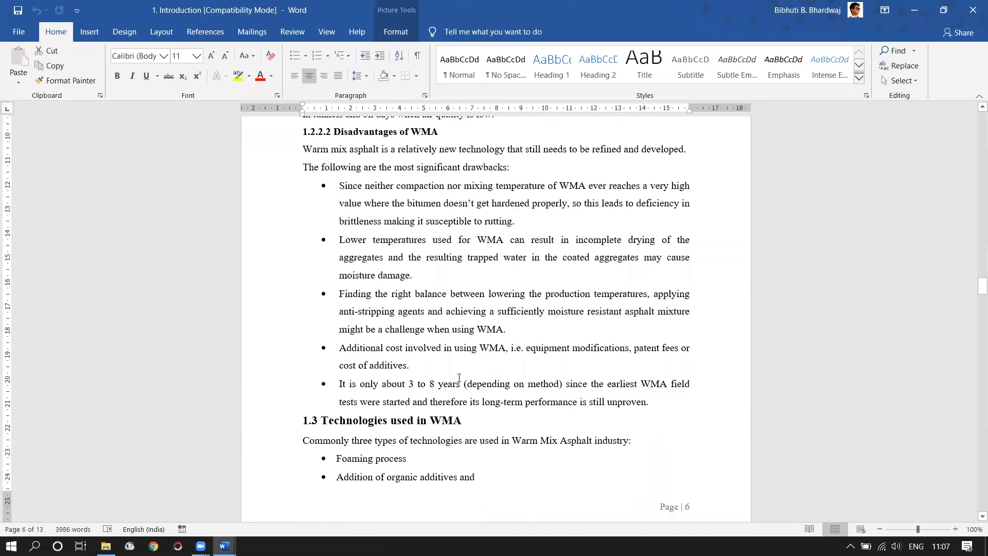
scroll(459, 380, down, 1)
scroll(474, 382, up, 7)
scroll(483, 384, down, 7)
scroll(495, 386, down, 14)
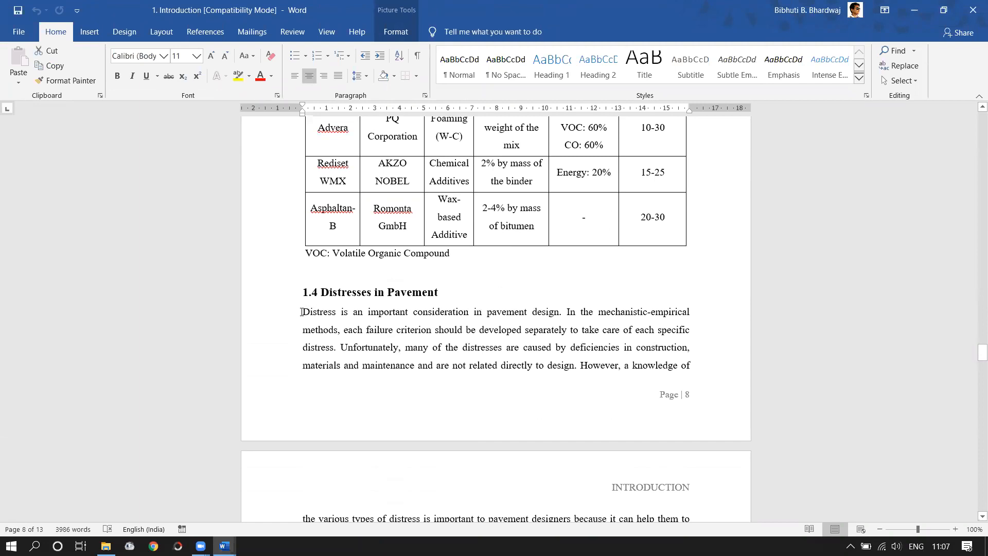
scroll(421, 293, up, 5)
scroll(421, 292, up, 15)
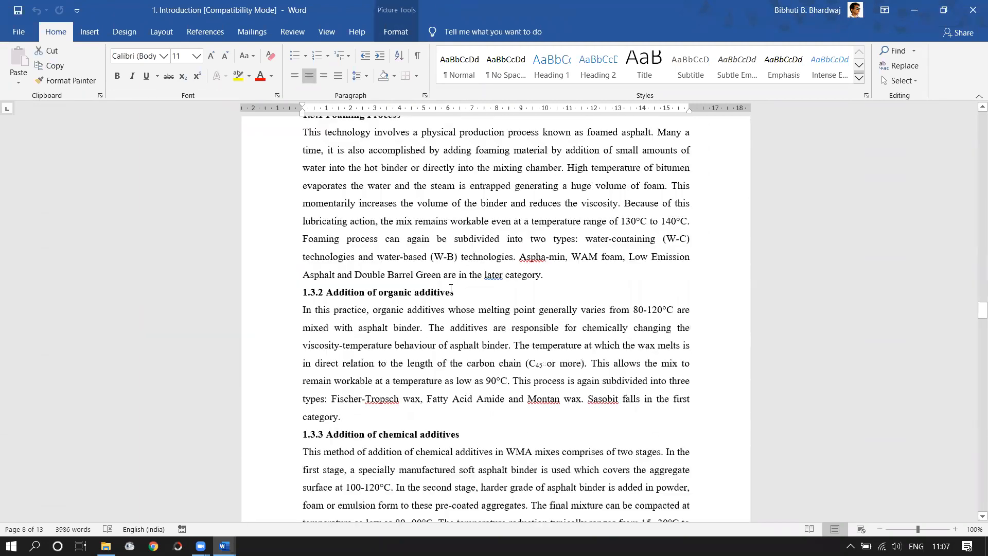
scroll(514, 225, up, 6)
scroll(709, 408, down, 6)
scroll(709, 408, down, 15)
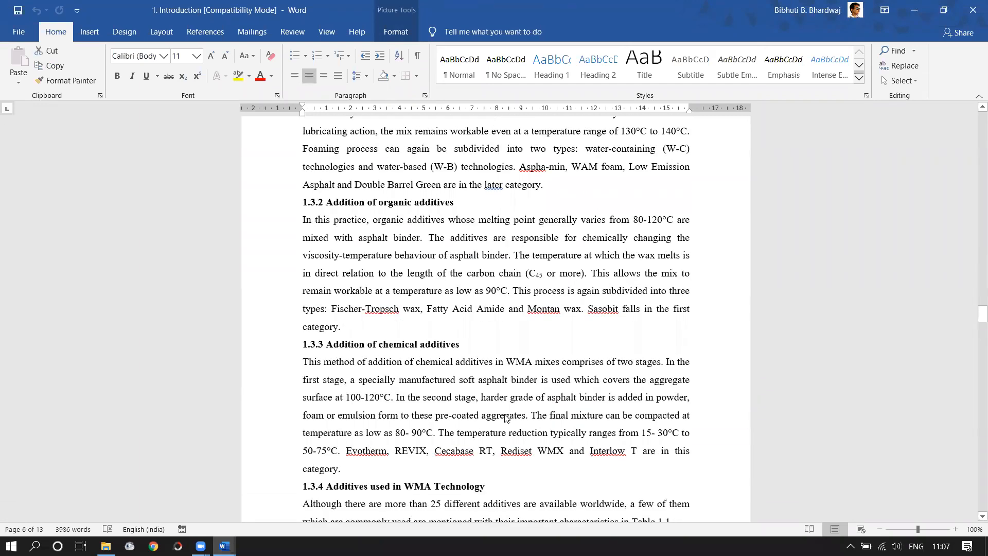
scroll(504, 410, down, 5)
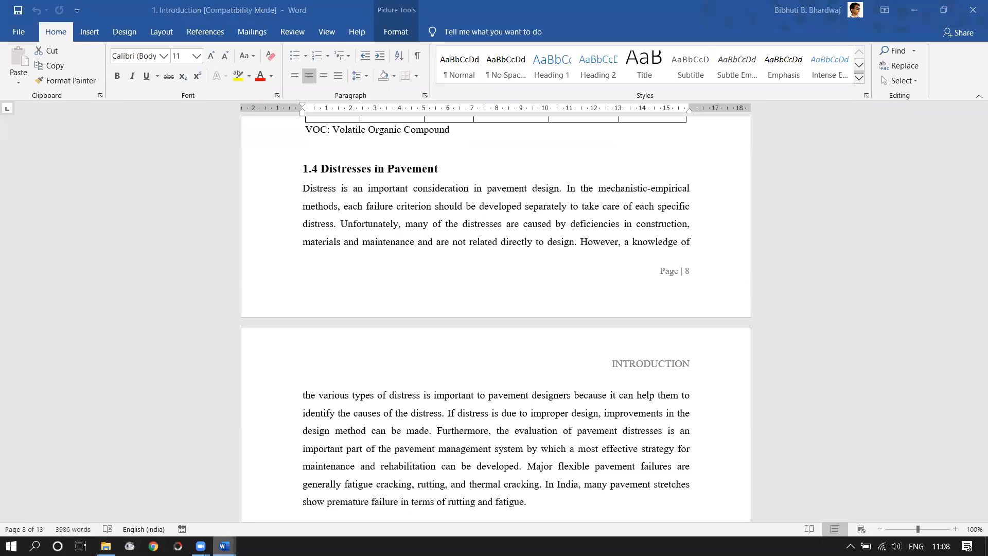
- Switch to the "0. Table of contents" document and look back through the chapter entries and their page numbers, starting from Chapter 4
mouse_move(224, 546)
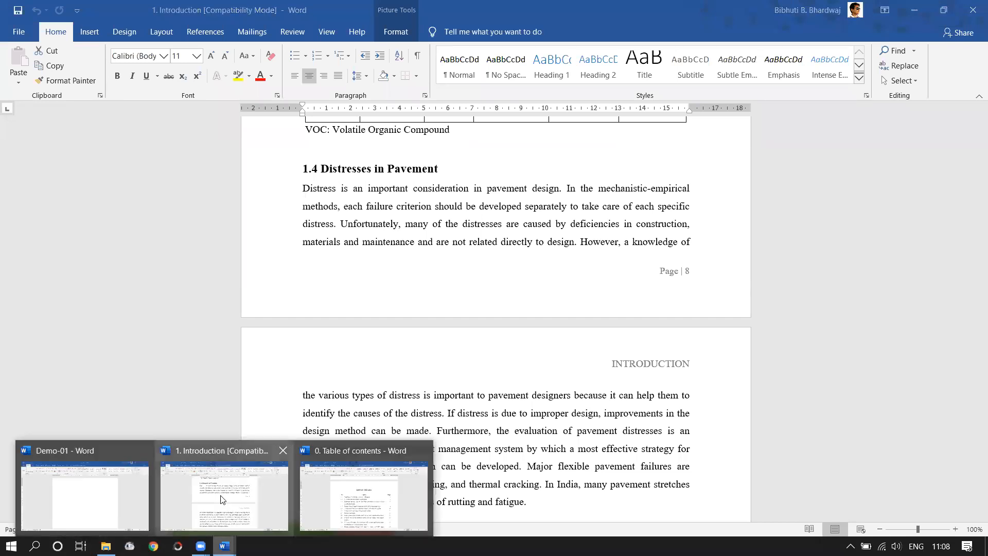
click(336, 498)
scroll(333, 375, up, 15)
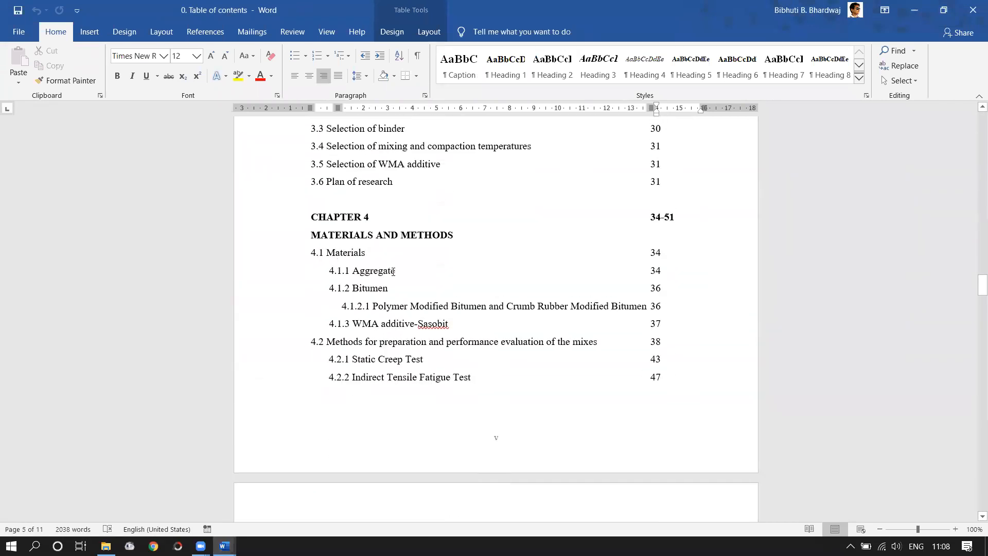
click(665, 261)
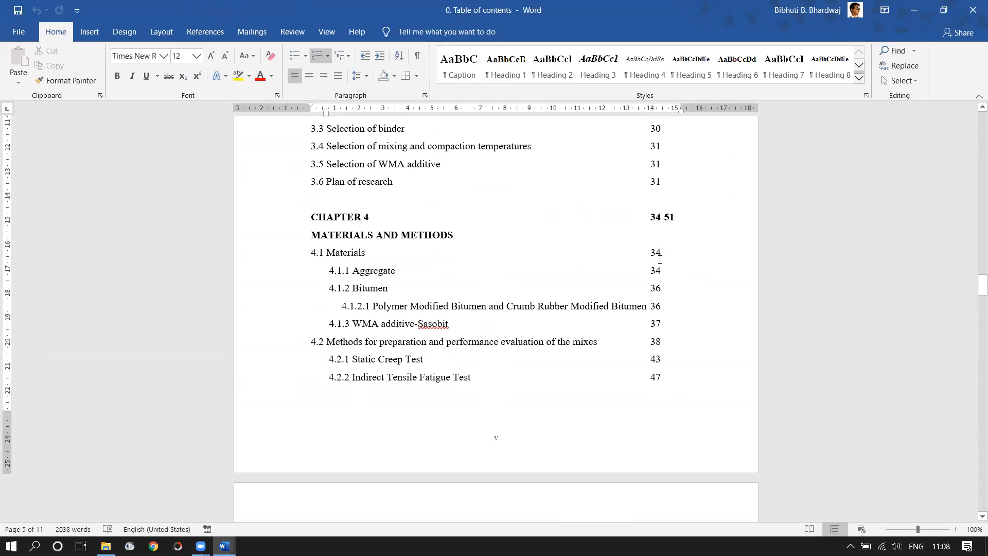
scroll(666, 239, up, 3)
scroll(666, 239, up, 13)
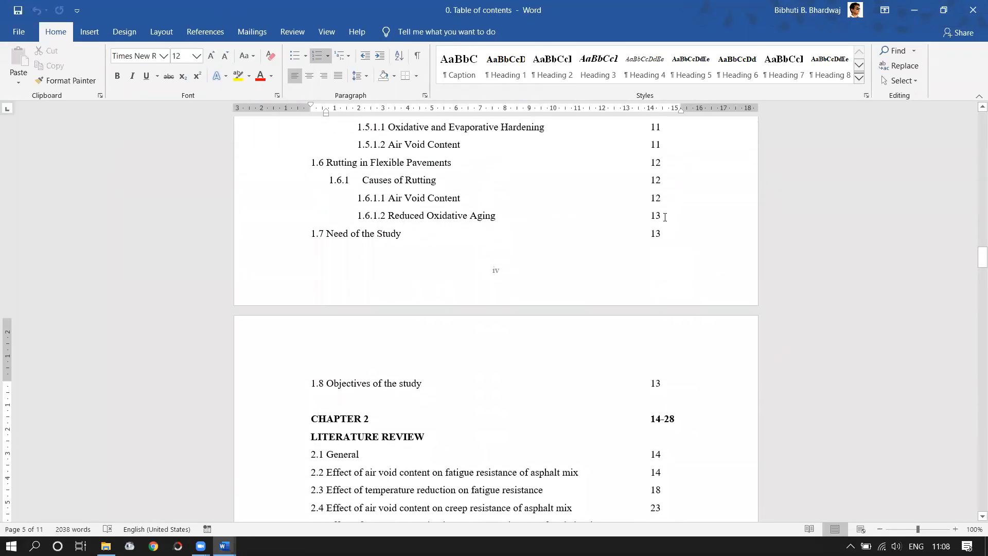
- Examine the Chapter 1 entries in the table of contents, from 1.1 Overview onward, with their manually entered page numbers
scroll(665, 185, up, 3)
scroll(382, 270, down, 2)
click(663, 261)
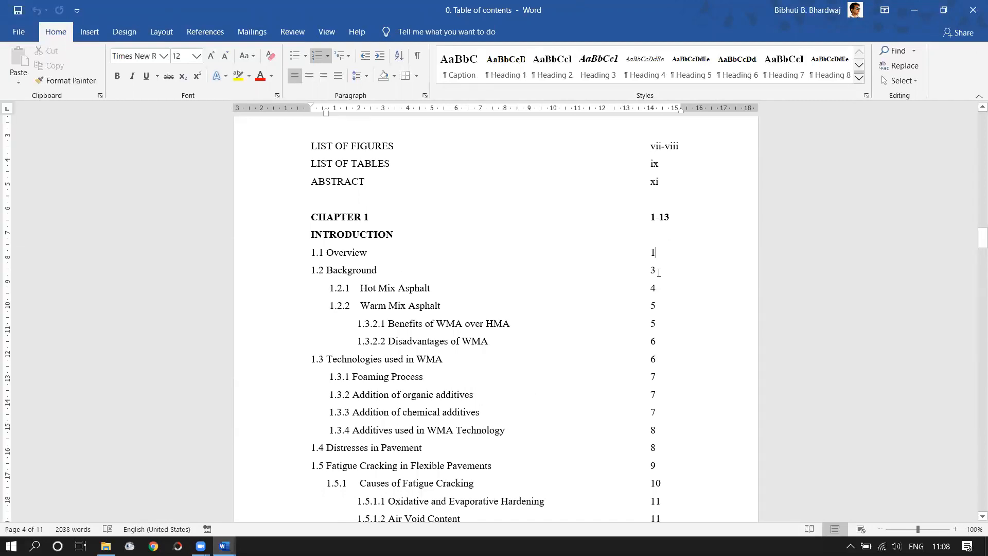
scroll(664, 309, down, 9)
scroll(674, 350, up, 10)
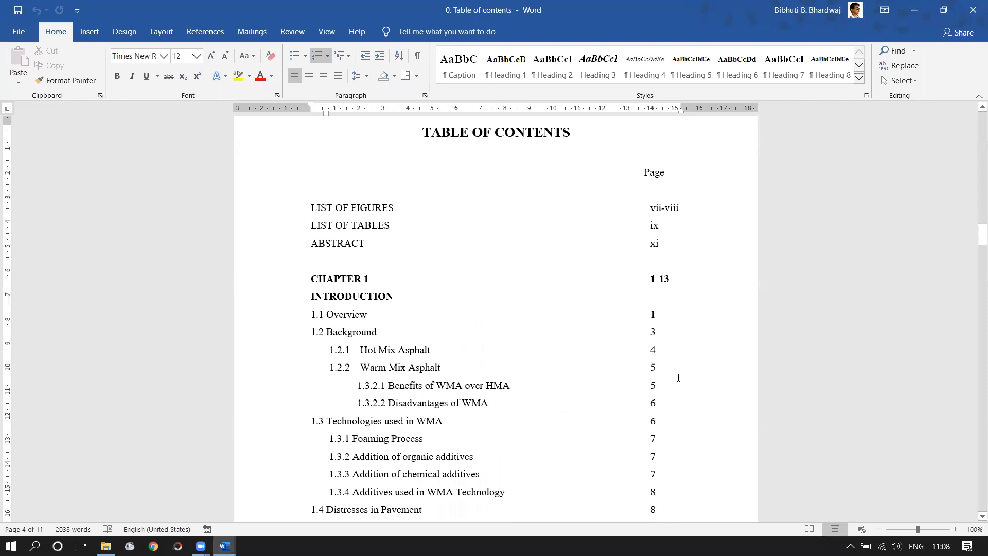
scroll(678, 379, down, 5)
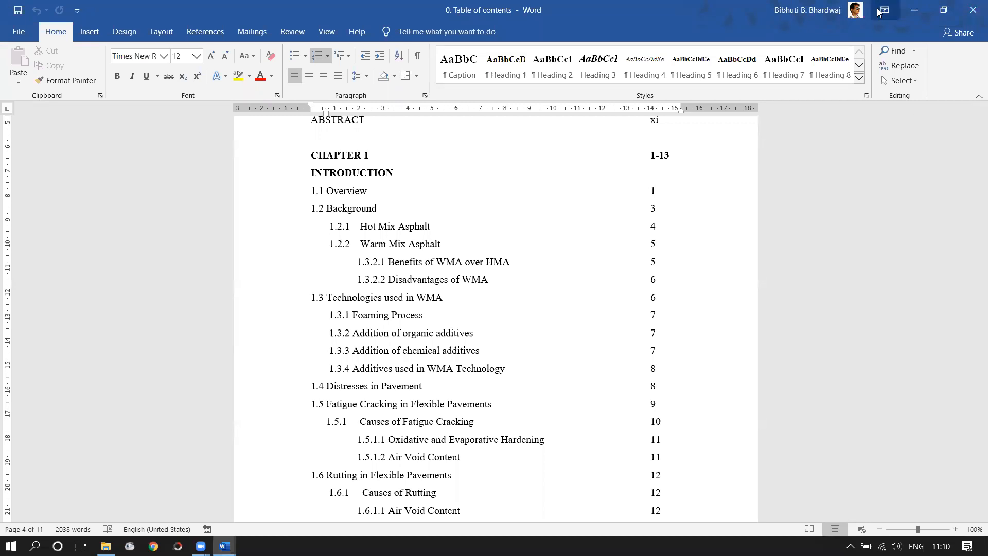
- Minimize the two thesis documents and switch to the blank Demo-01 document
click(916, 6)
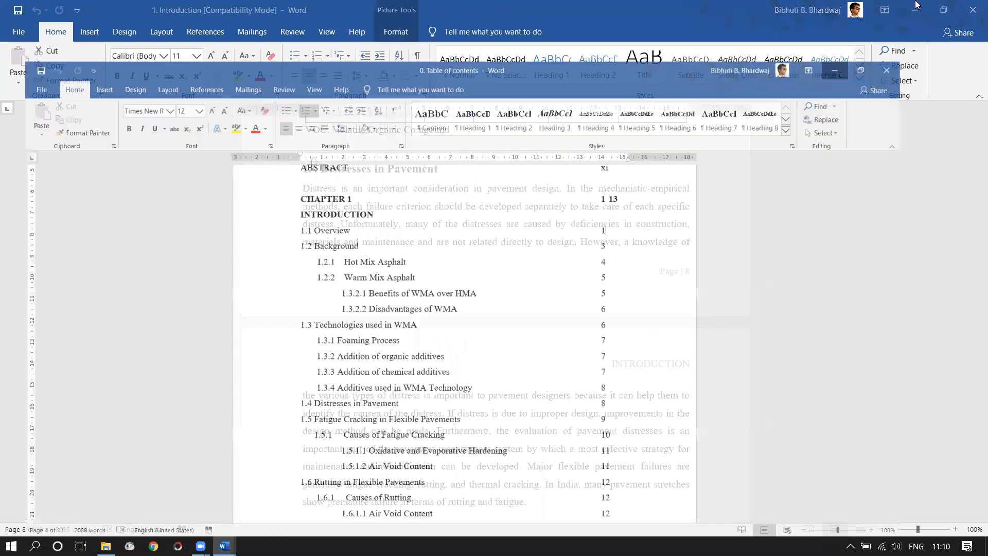
click(915, 6)
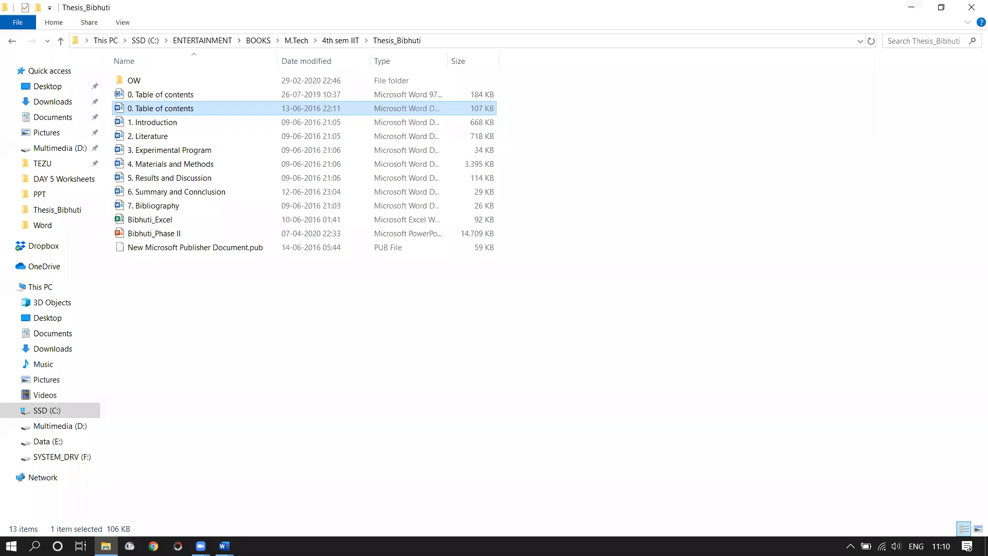
click(224, 546)
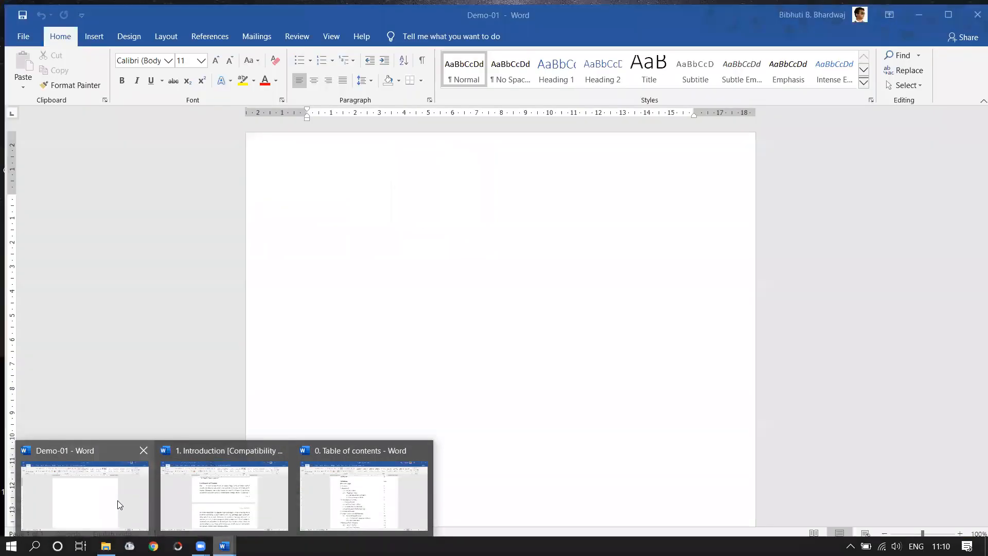
click(118, 501)
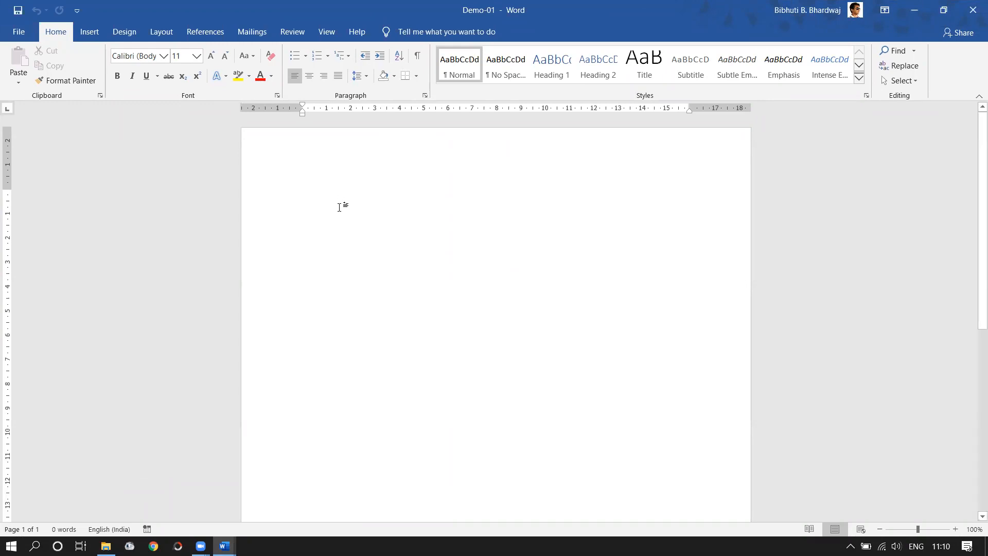
- Enter the chapter title line "1 Introduction" at the start of the document
text(1)
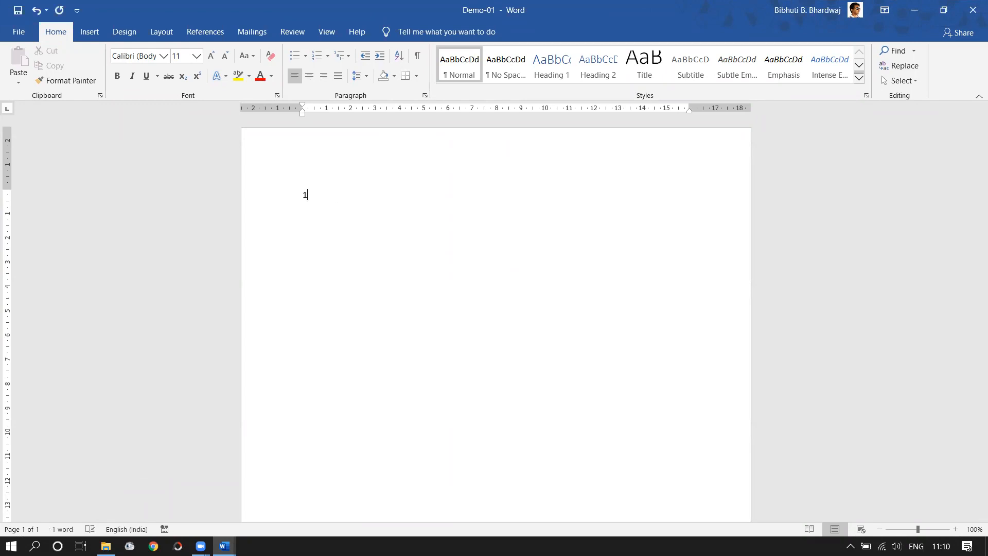
text( Chapter)
key(BackSpace)
key(BackSpace)
key(BackSpace)
key(BackSpace)
key(BackSpace)
key(BackSpace)
key(BackSpace)
text(Introduction )
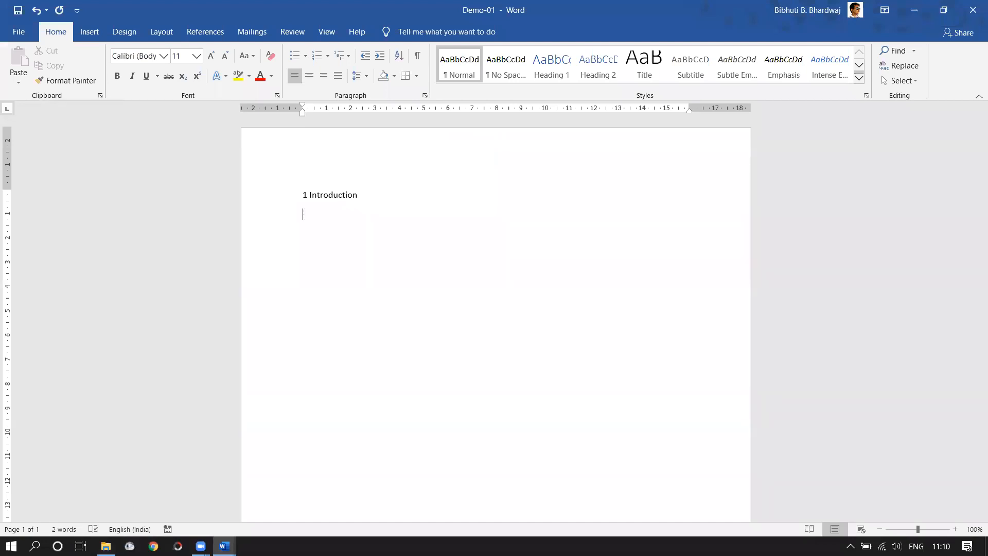
- Add the heading "1.1 Overview" below the chapter title and clear the filler text and automatic list number from the following line
text(1.1 Overview)
key(Return)
text(qednkefnrk)
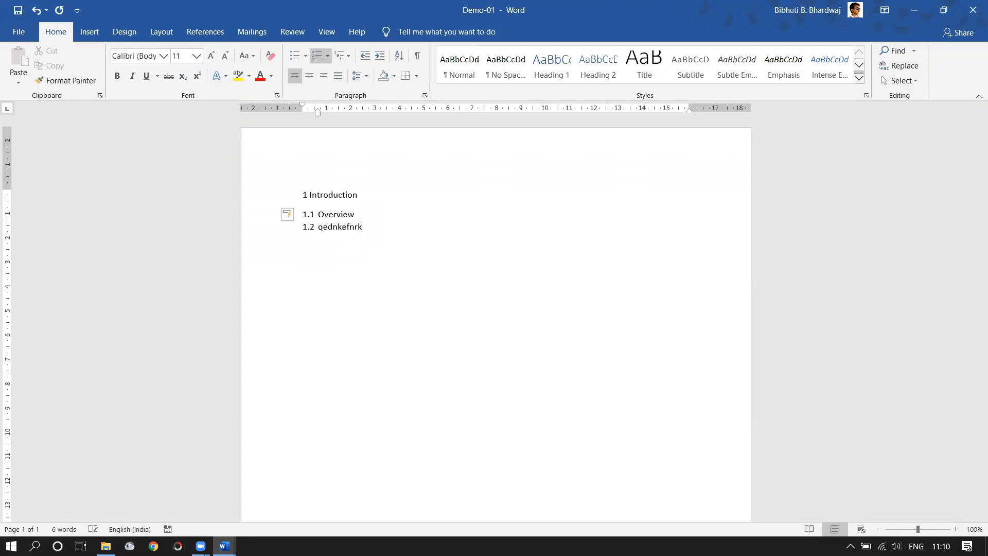
key(BackSpace)
key(BackSpace)
key(BackSpace)
key(BackSpace)
key(BackSpace)
key(BackSpace)
key(BackSpace)
key(BackSpace)
key(BackSpace)
key(BackSpace)
key(BackSpace)
key(BackSpace)
- Add the filler line "As'.f;w.f'rwgr" under 1.1 Overview, followed by the heading "1.2 Background" and a new line
text(As'.f;w.f'r)
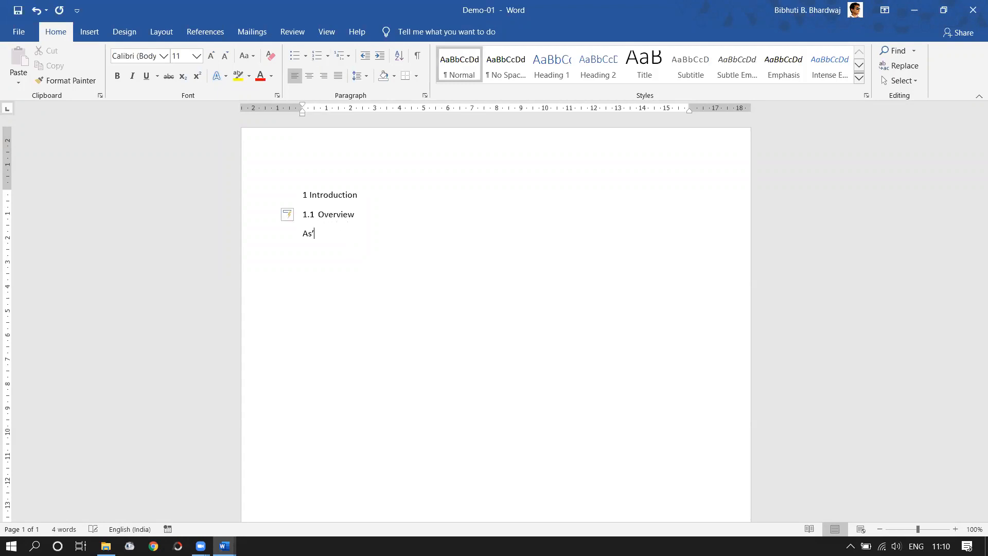
text(wgr)
key(Return)
text(1.2 Background)
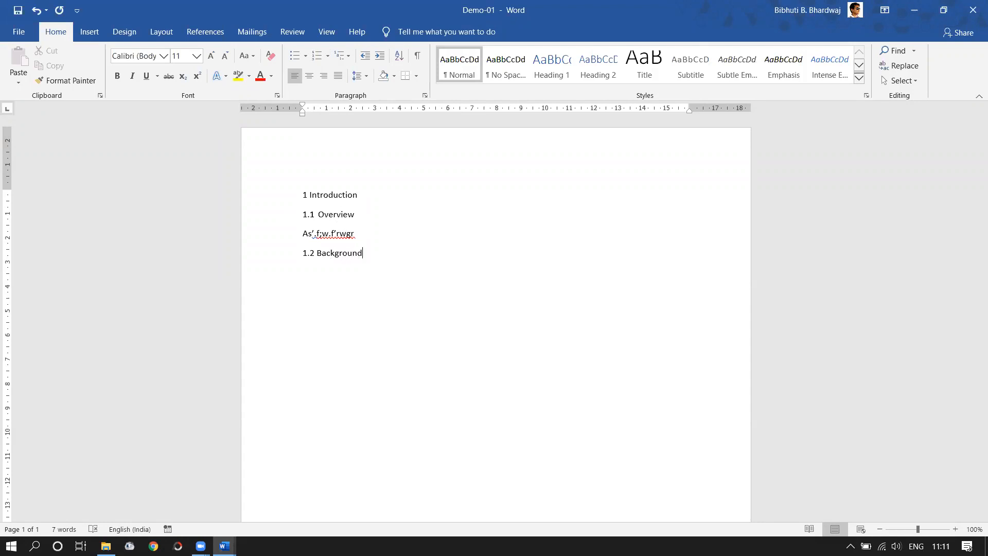
key(Return)
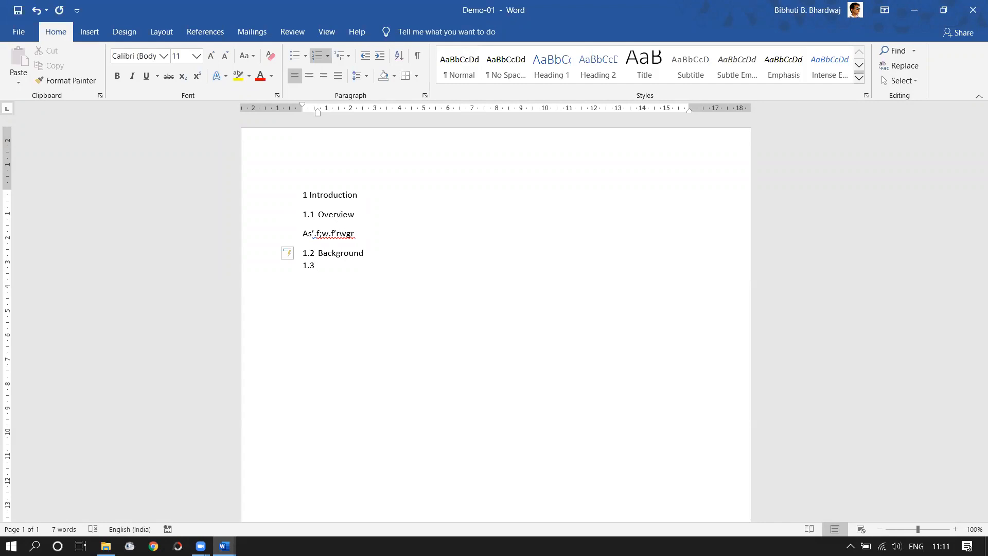
- Add the subheadings "1.2.1 BG1" and "1.2.2 BG2" under 1.2 Background, followed by an unnumbered blank line
key(BackSpace)
key(BackSpace)
text(1.2.1 )
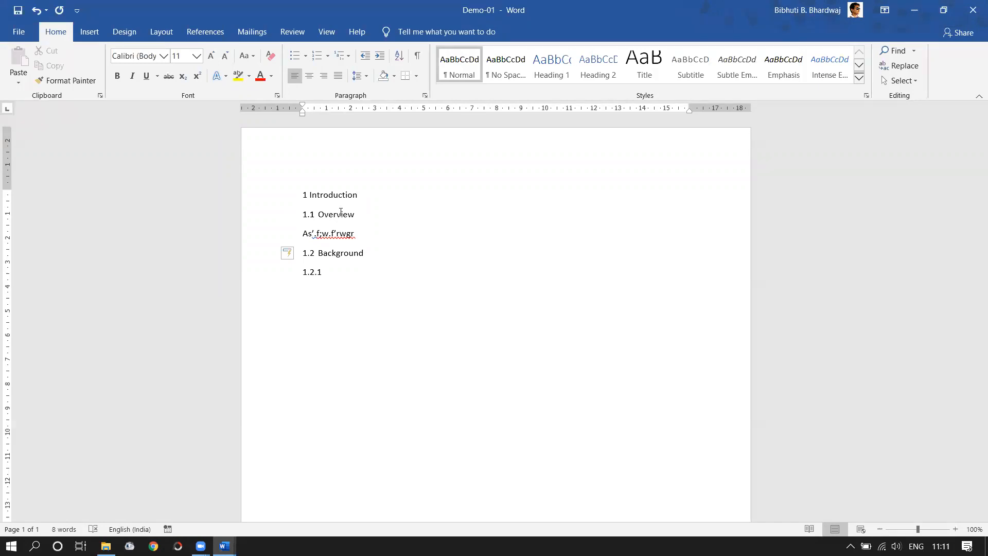
text(BG1)
key(Return)
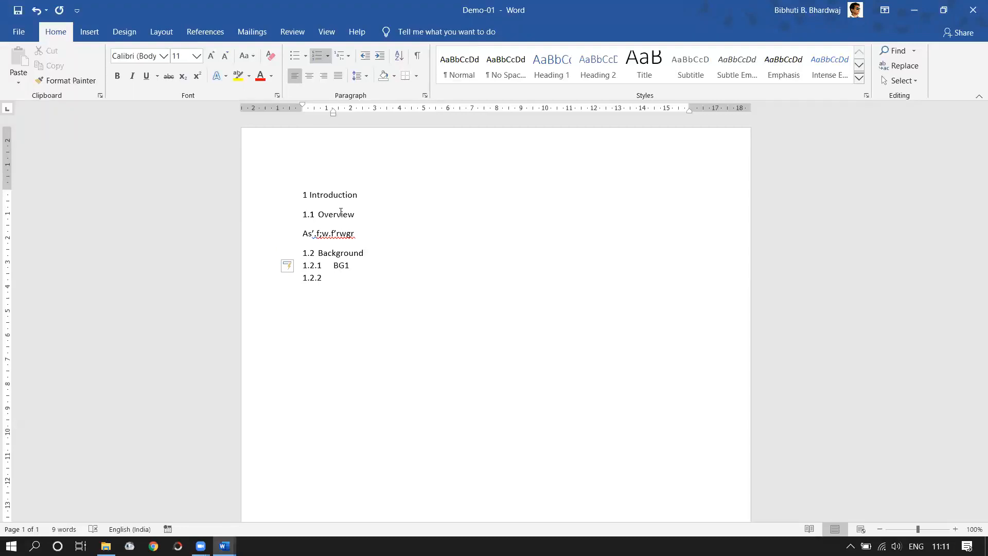
text(BG2)
key(Return)
key(BackSpace)
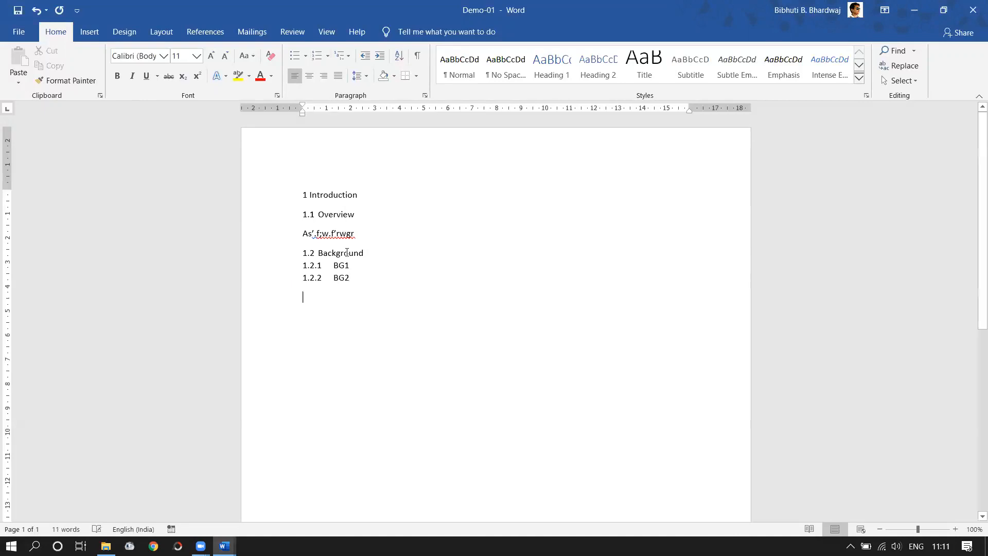
- Insert the unnumbered filler line "adwRfqTT" between the BG1 and BG2 subheadings
click(352, 265)
key(Return)
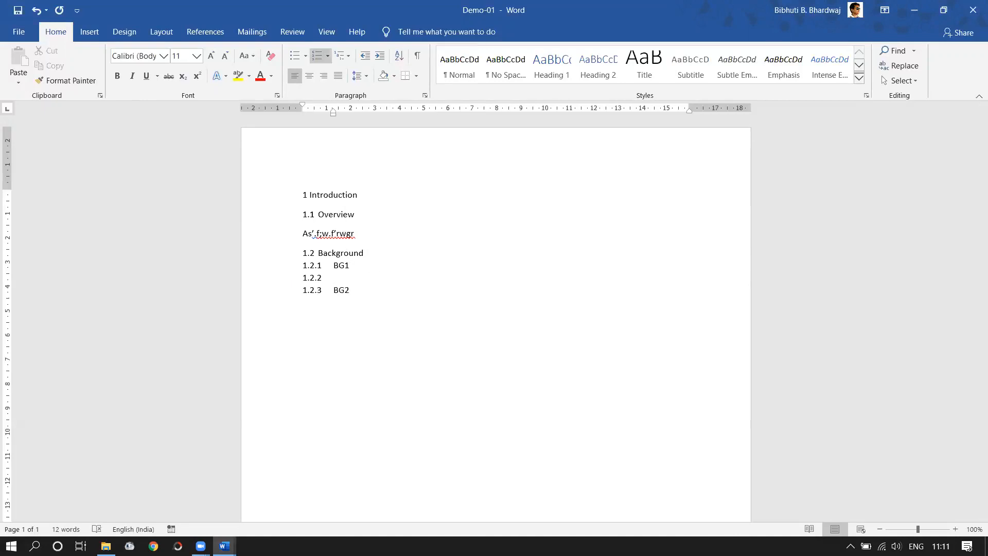
key(BackSpace)
key(BackSpace)
text(adwRfqTT)
- Add the unnumbered filler line "WrRT3T" below the 1.2.2 BG2 subheading
click(357, 302)
key(Return)
key(Return)
key(BackSpace)
key(BackSpace)
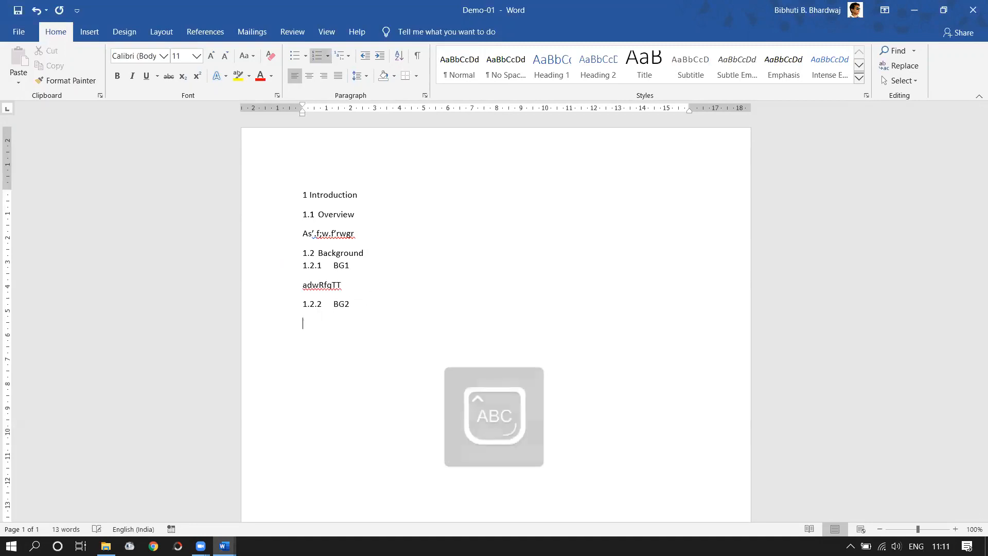
text(WrRT3T)
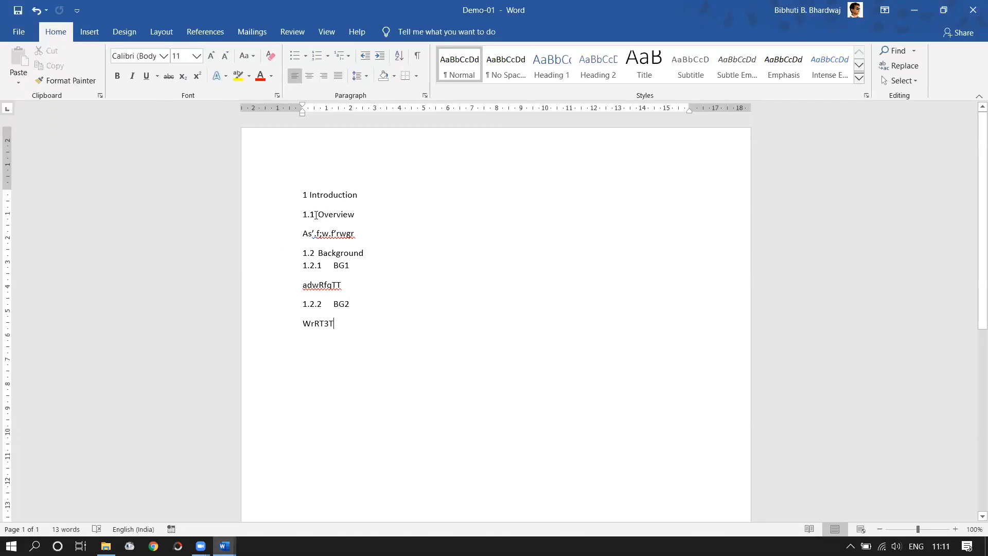
- Examine how the automatic number 1.1 selects separately from the heading text Overview
double_click(347, 215)
click(311, 216)
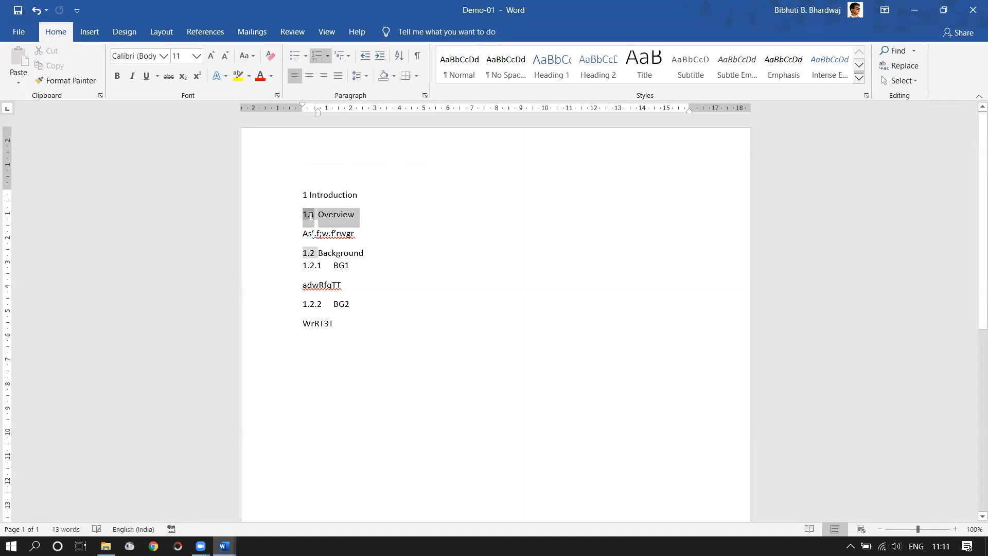
click(342, 214)
click(288, 215)
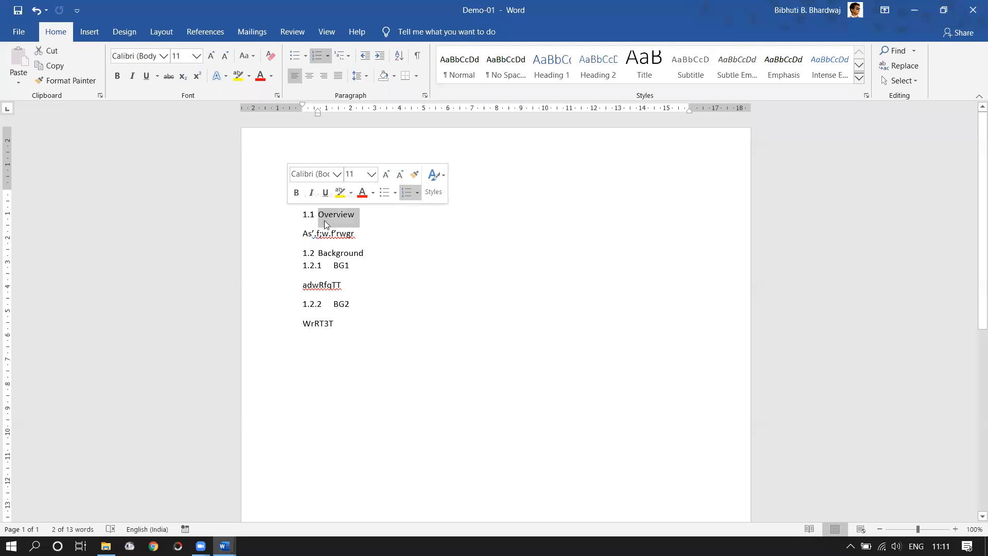
click(310, 215)
click(317, 215)
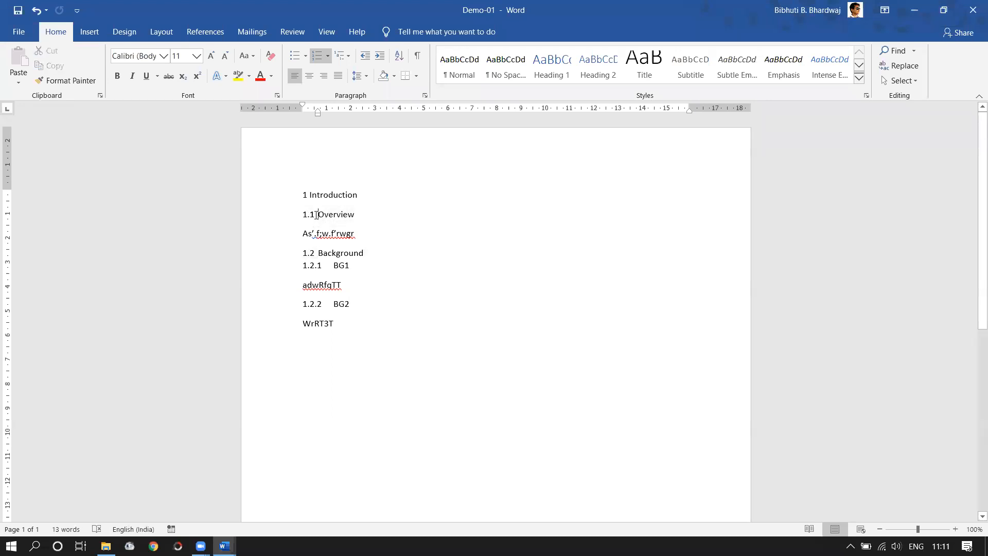
click(289, 215)
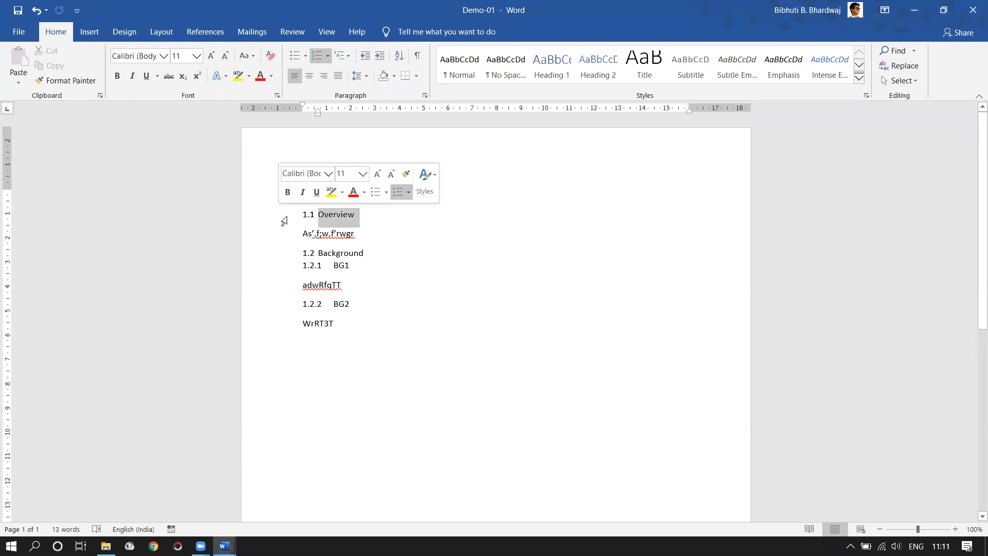
- Apply the Normal style to the entire document to strip the automatic list numbering
click(324, 242)
key(ctrl+a)
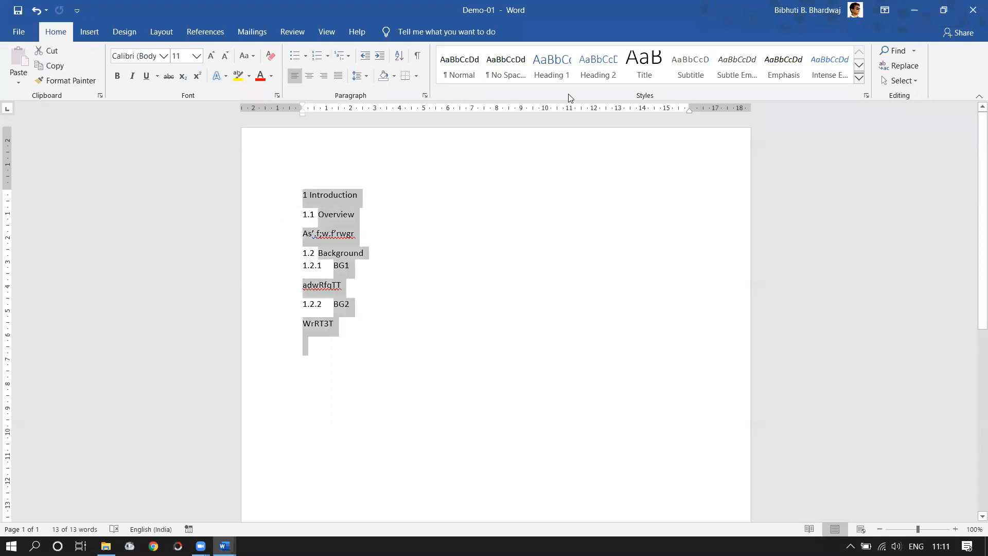
click(460, 64)
click(371, 270)
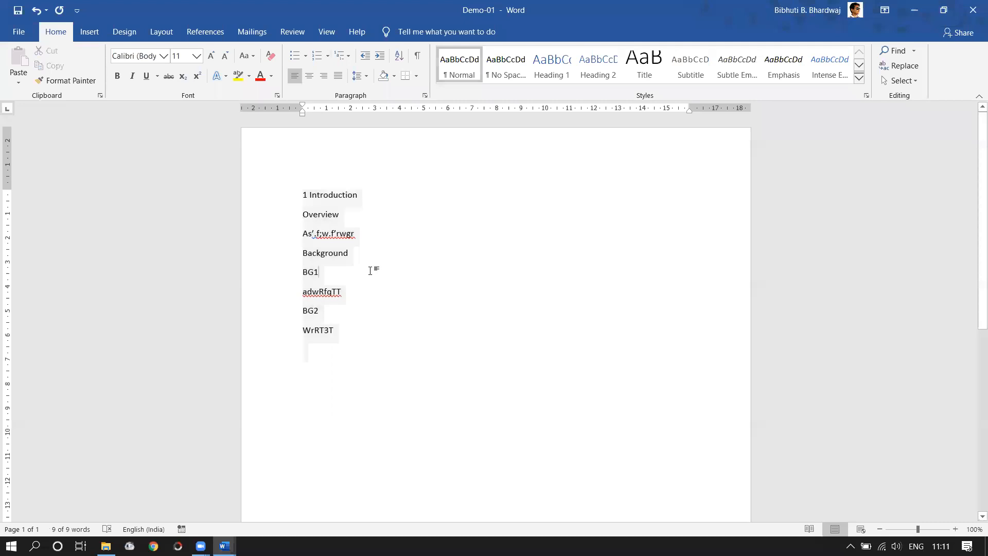
- Number the headings as plain text: 1.1 Overview, 1.2 Background, 1.2.1 BG1 and 1.2.2 BG2
text(1.1)
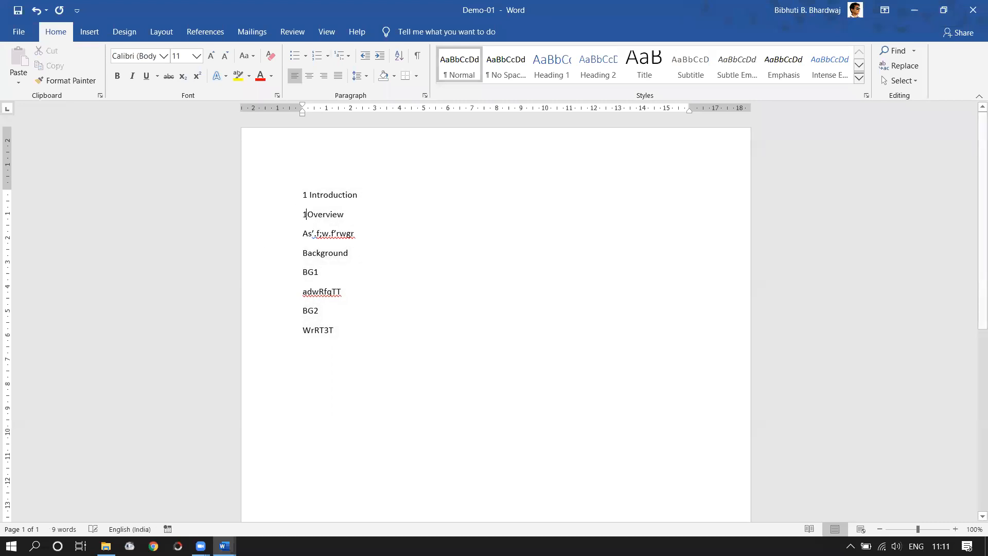
click(301, 252)
text(1.2)
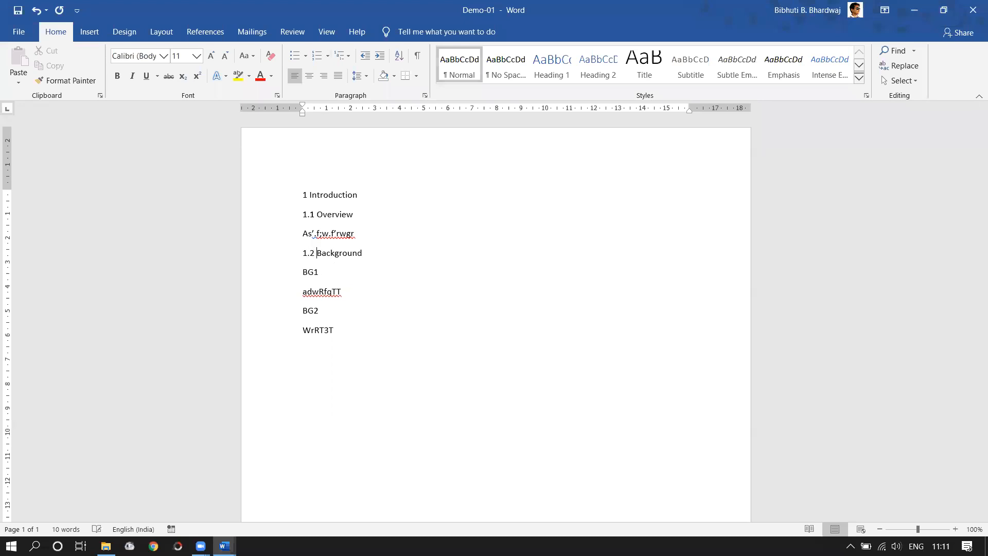
click(301, 278)
text(1.2.1)
click(304, 314)
text(1.2.2)
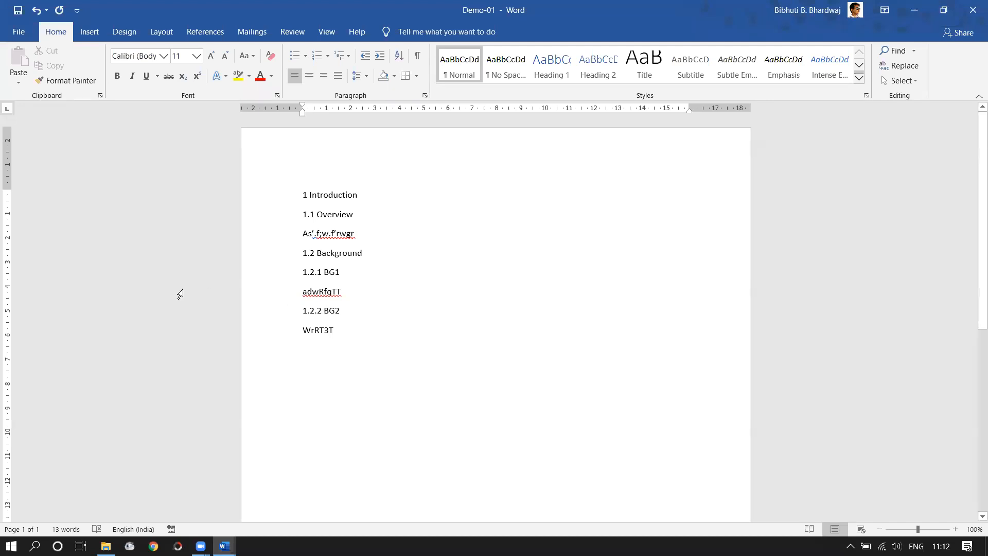
triple_click(356, 198)
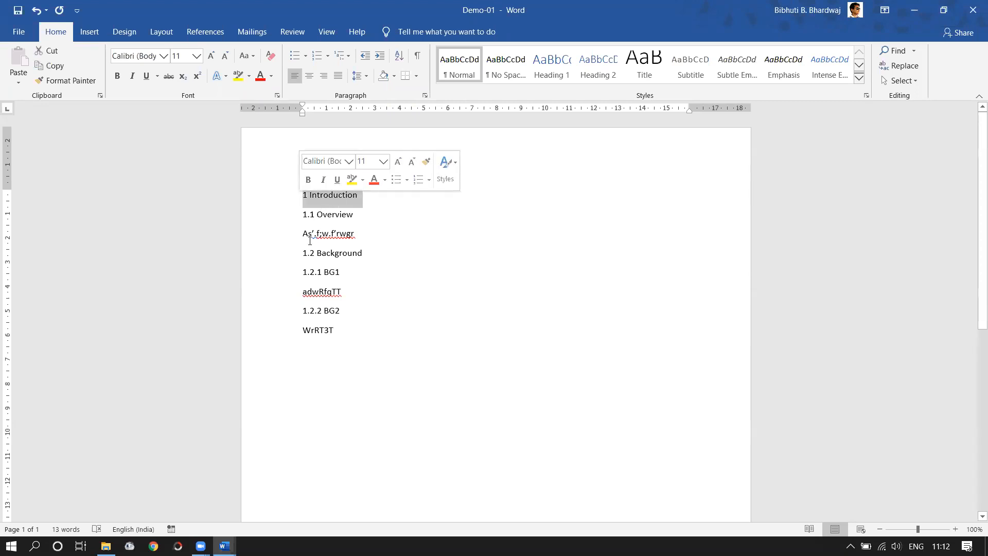
key(Down)
drag(361, 196, 329, 196)
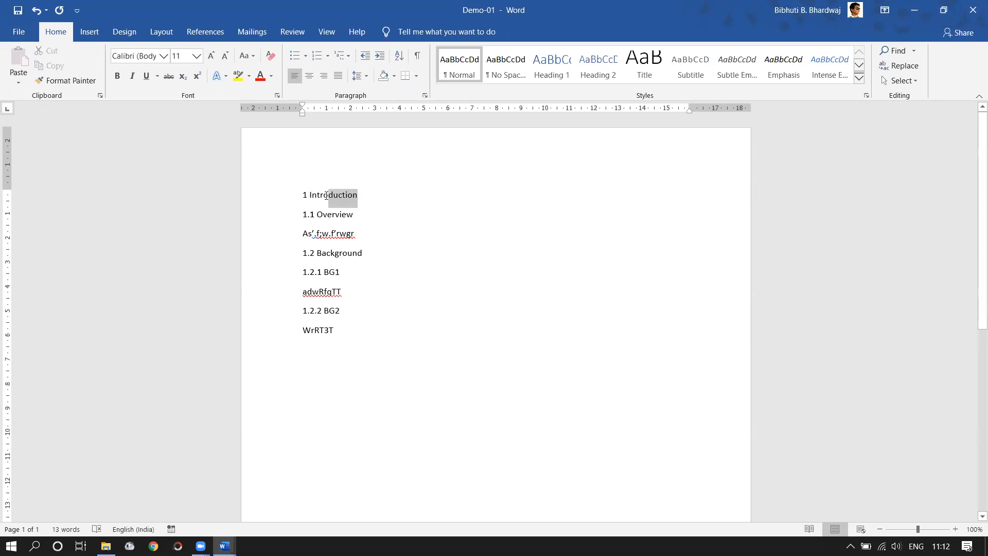
- Switch to the Table of contents document and examine the Chapter 1 title and its two-digit section headings
mouse_move(224, 546)
click(341, 498)
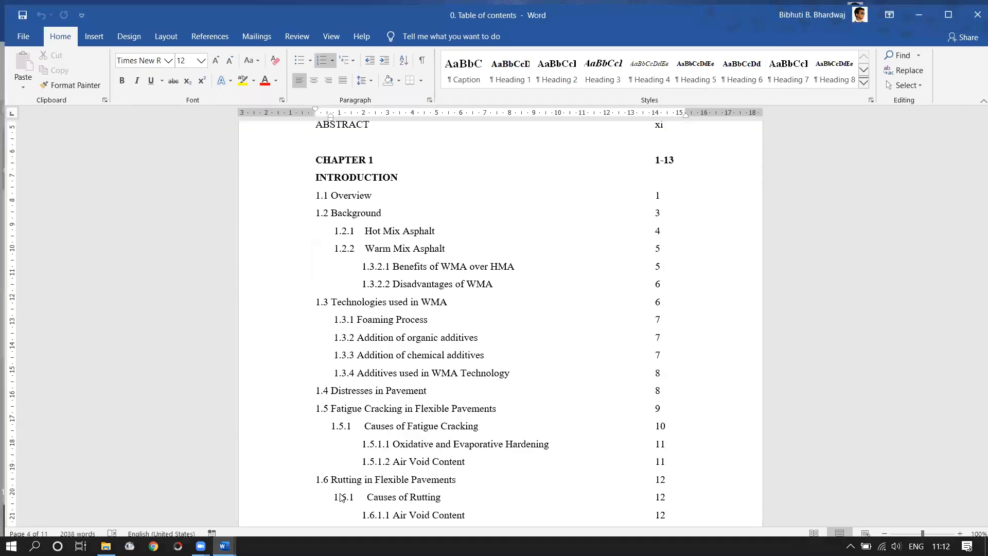
drag(310, 296, 396, 291)
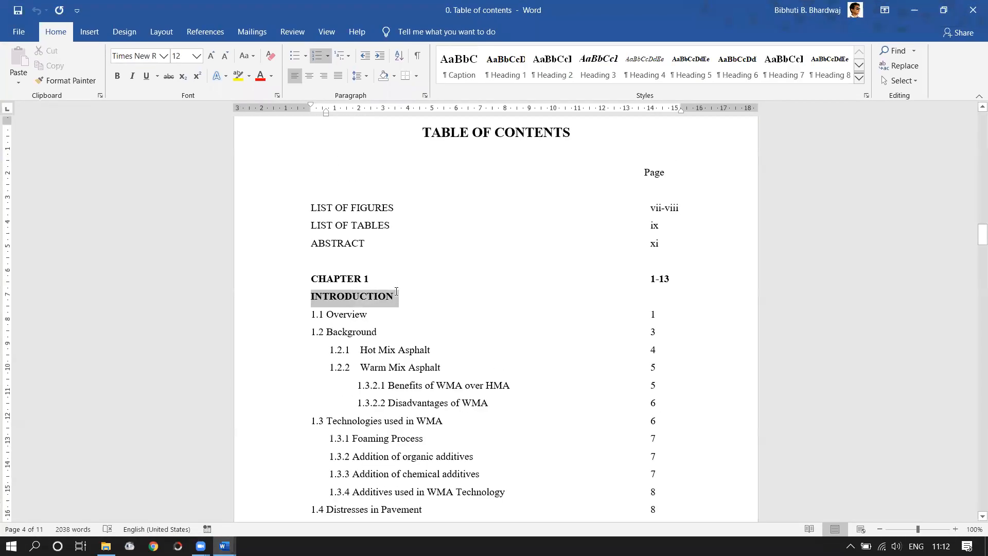
scroll(391, 290, down, 1)
click(351, 239)
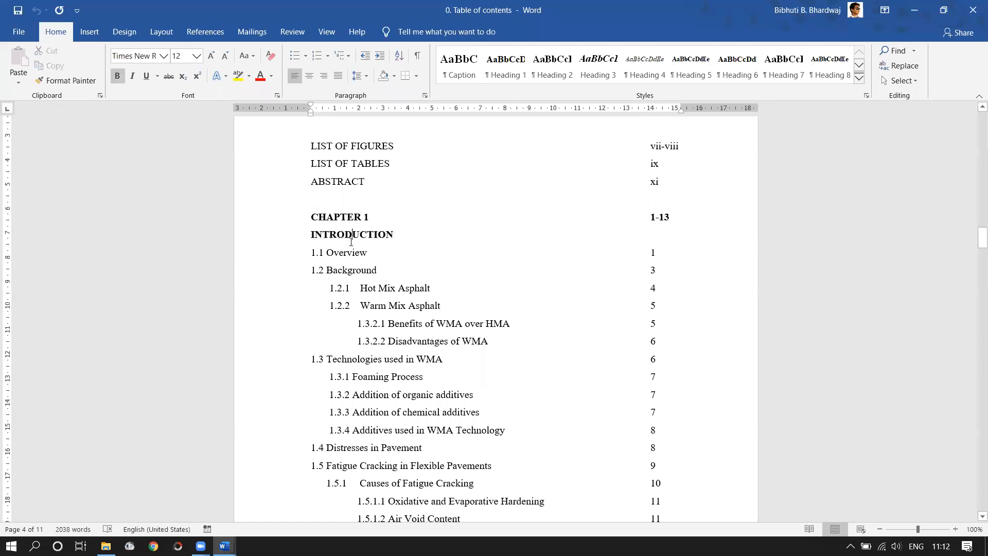
click(311, 236)
click(321, 271)
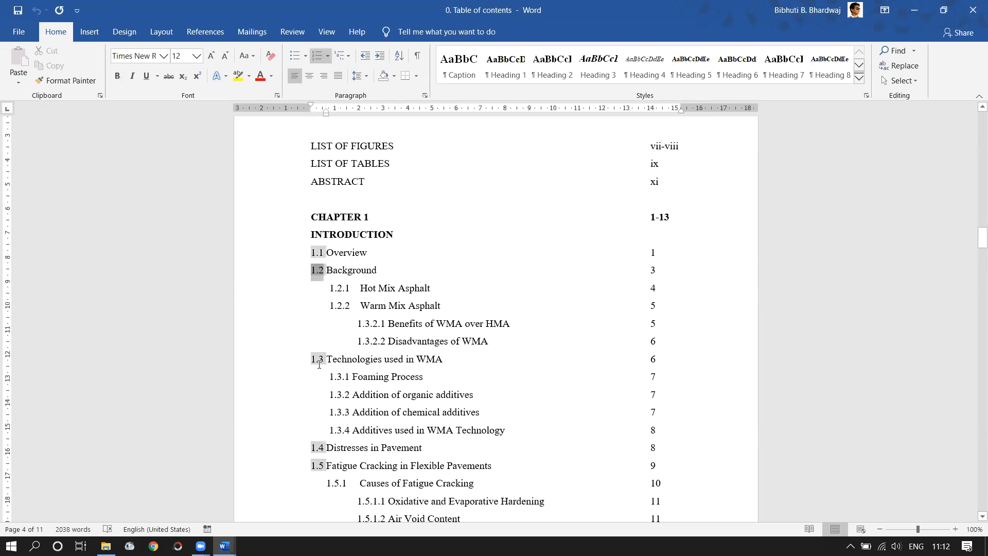
click(347, 359)
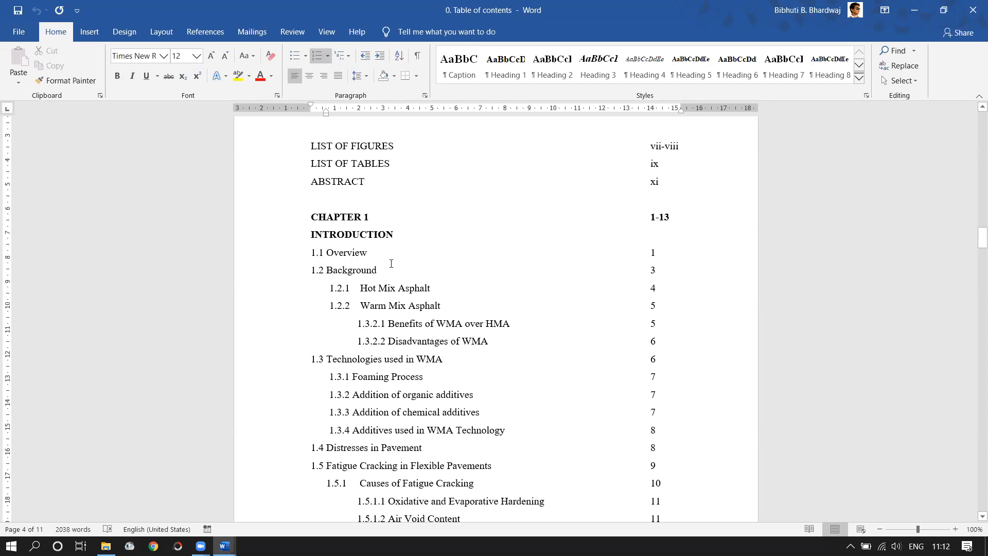
- Examine the third- and fourth-level heading numbers of Chapter 1, such as 1.2.1 and 1.5.1.1, in the table of contents
click(339, 292)
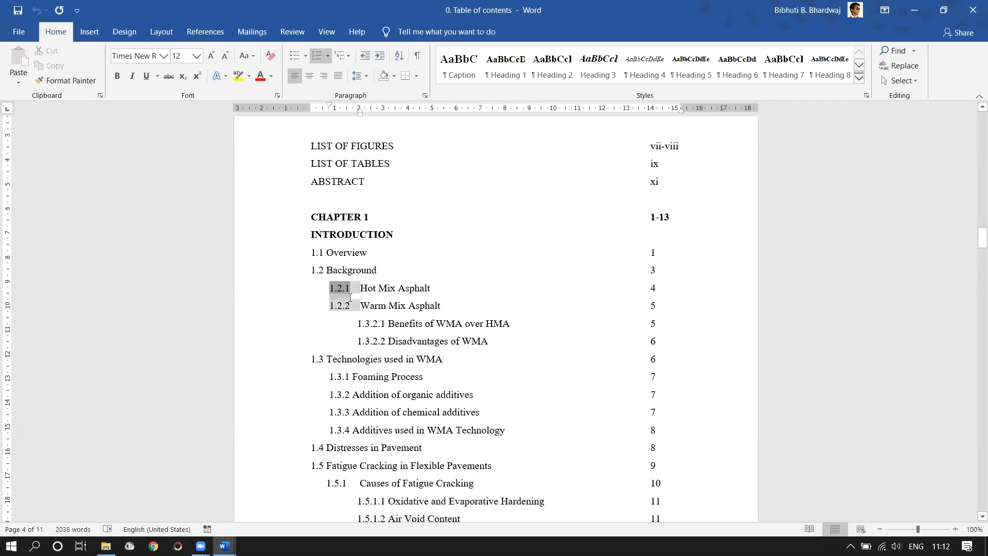
scroll(342, 383, down, 1)
scroll(342, 384, down, 1)
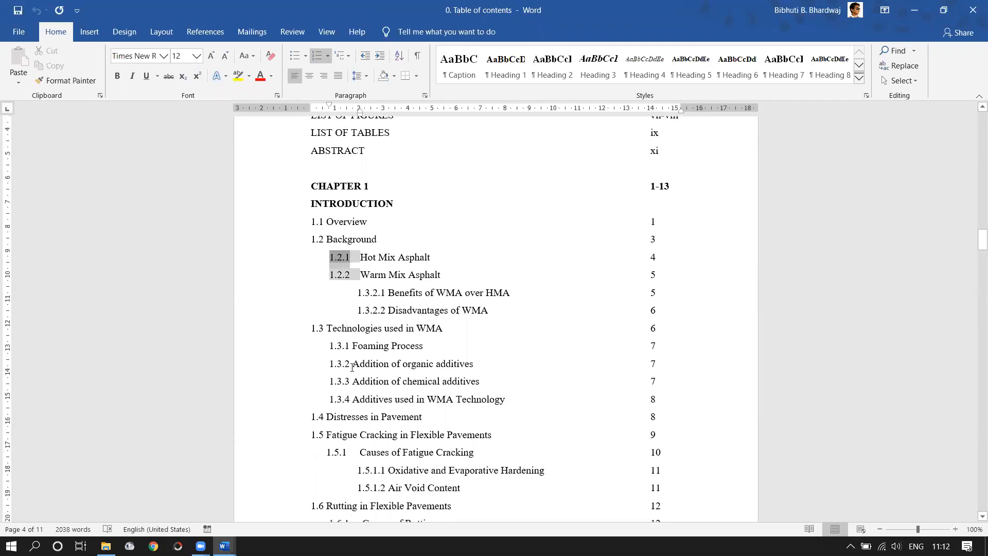
scroll(352, 368, down, 3)
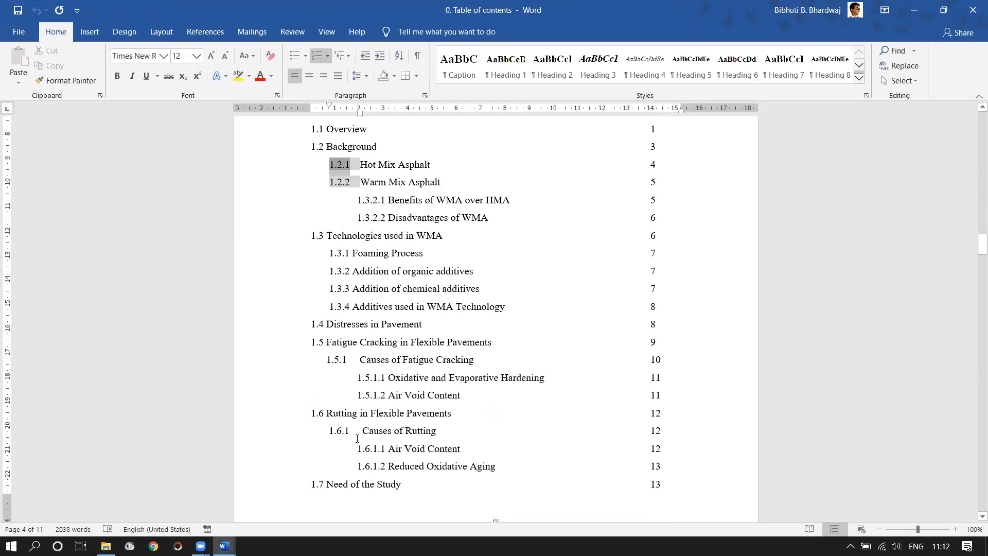
scroll(357, 438, up, 5)
scroll(356, 312, down, 2)
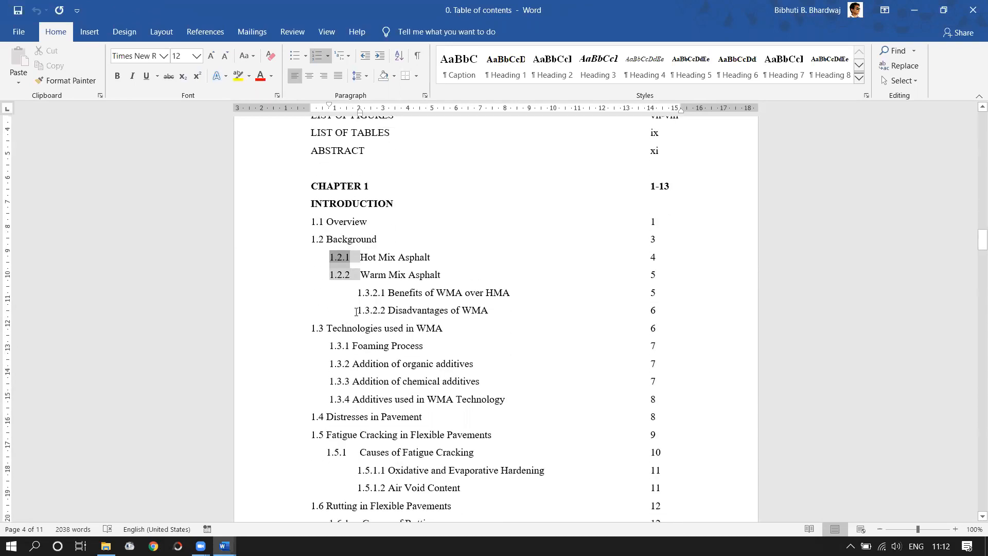
scroll(356, 312, down, 7)
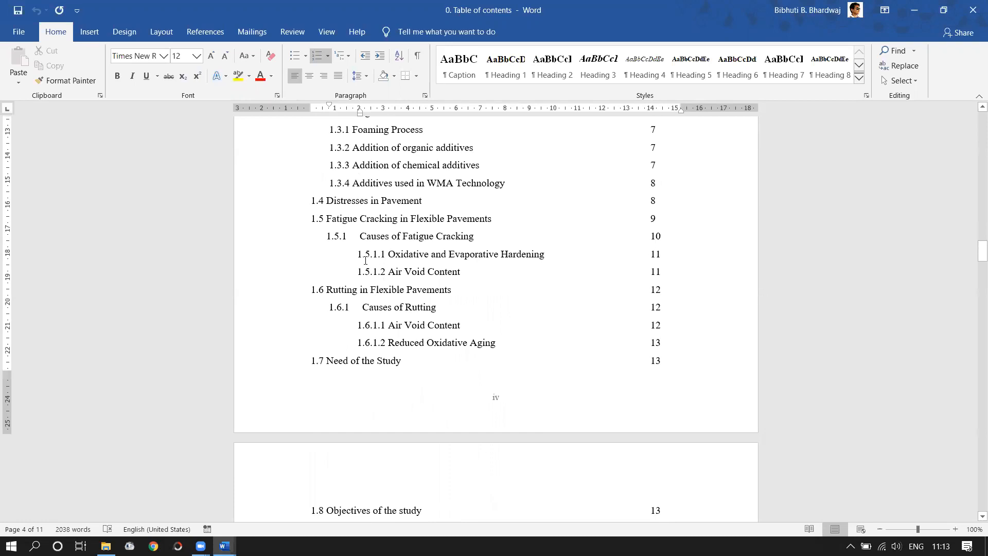
click(366, 257)
scroll(410, 336, down, 4)
scroll(335, 379, up, 1)
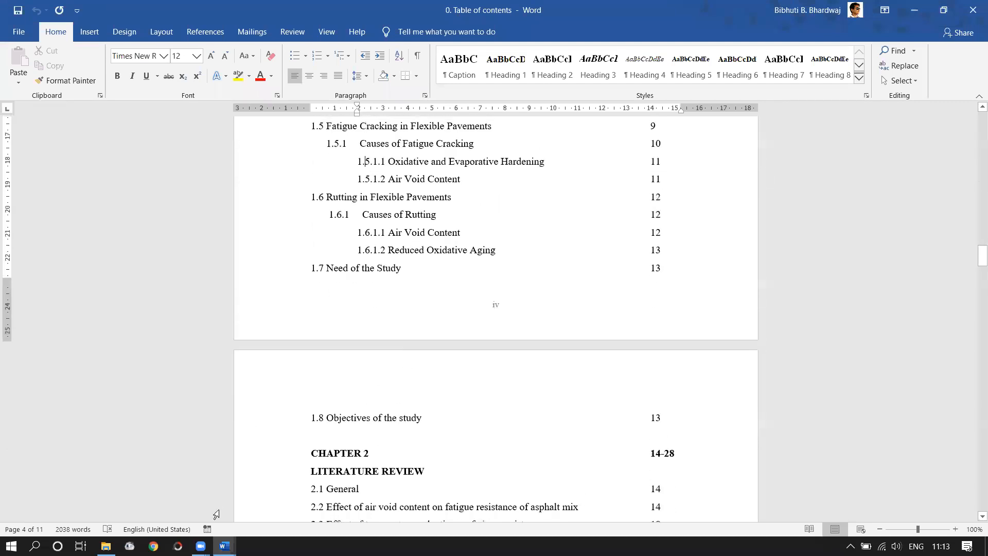
- Switch back to the Demo-01 document and apply the Heading 1 style to the "1 Introduction" line
click(224, 546)
click(118, 506)
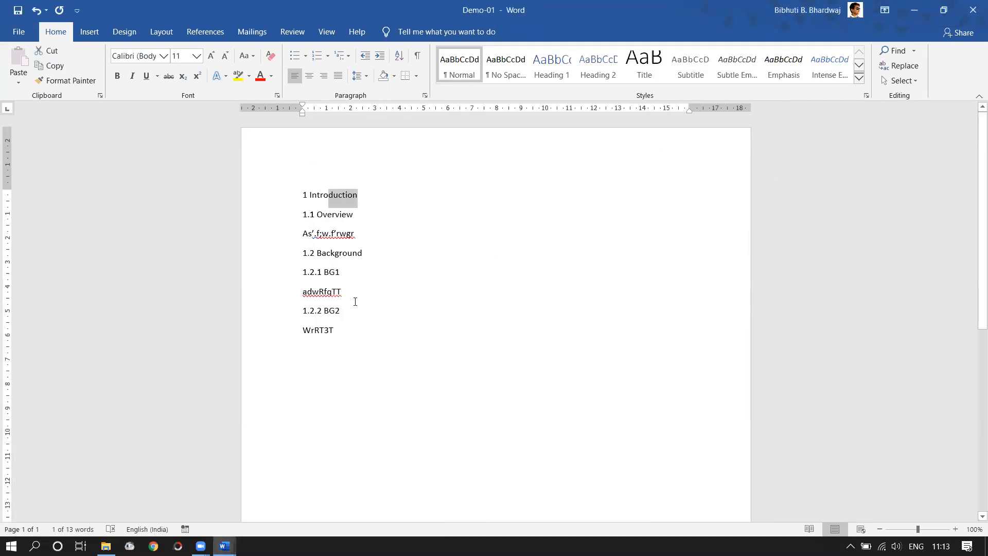
click(298, 195)
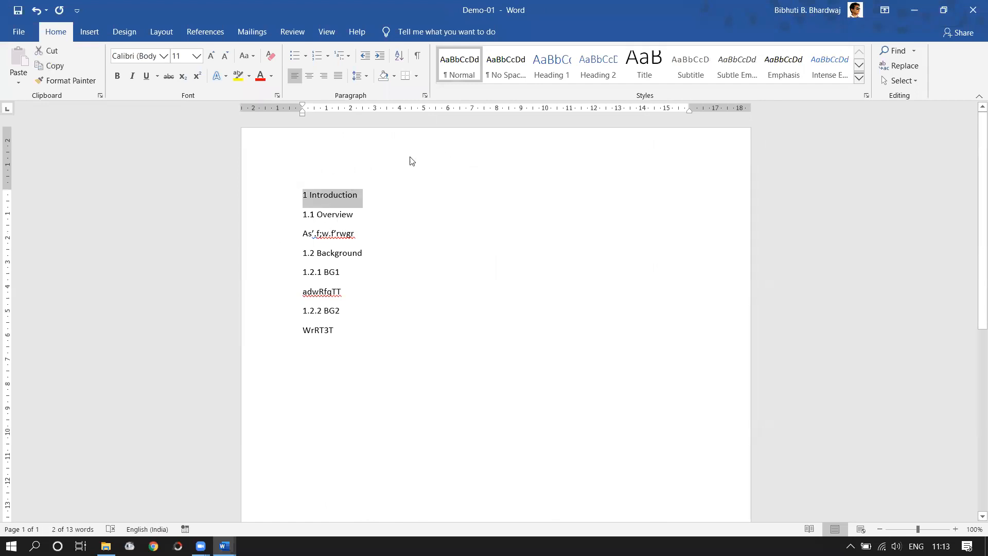
click(561, 74)
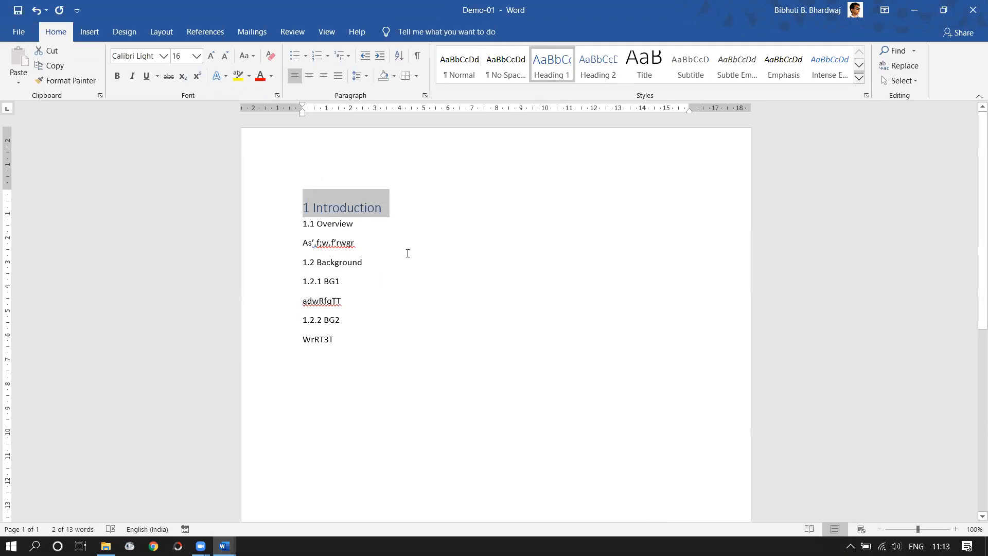
- Apply the Heading 2 style to the "1.1 Overview" and "1.2 Background" lines
drag(359, 229, 291, 226)
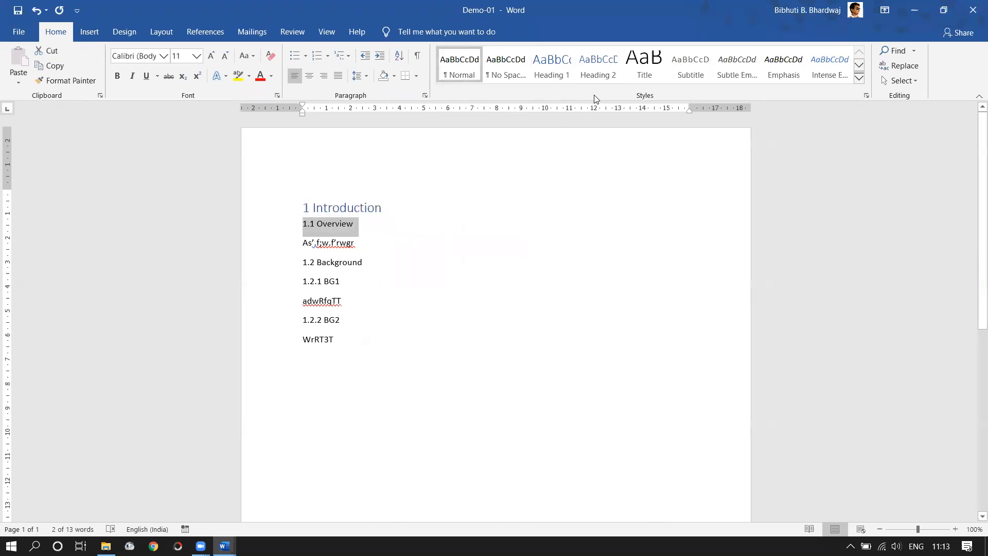
click(604, 77)
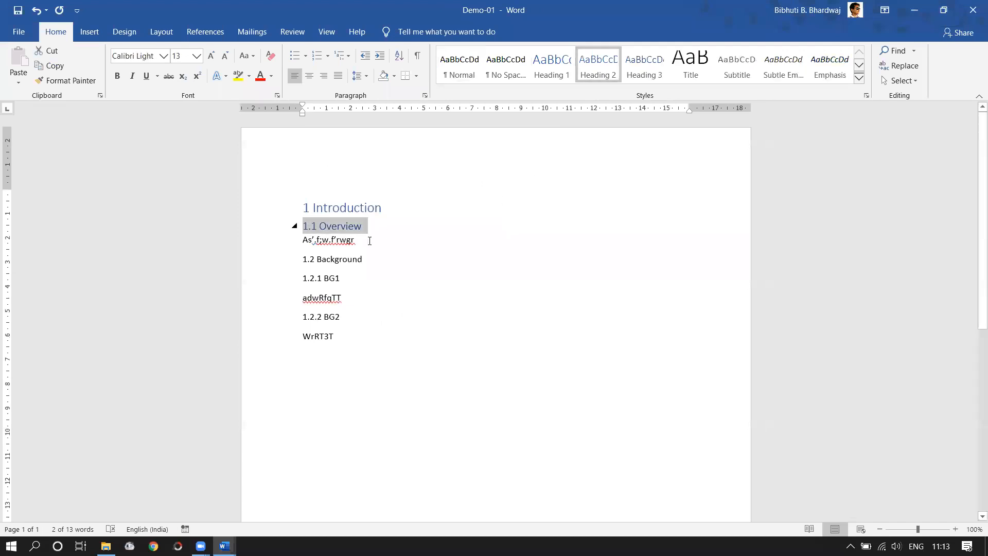
triple_click(319, 266)
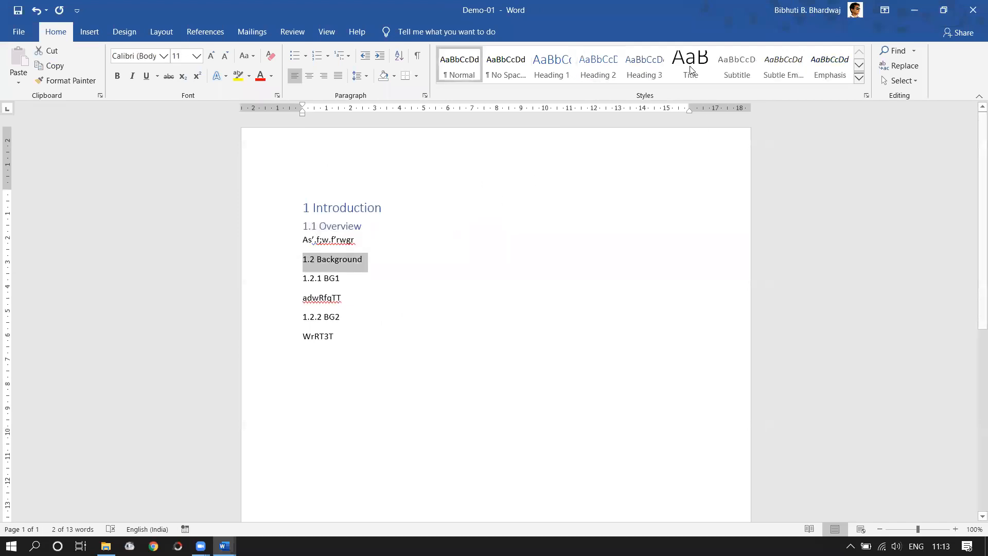
click(612, 72)
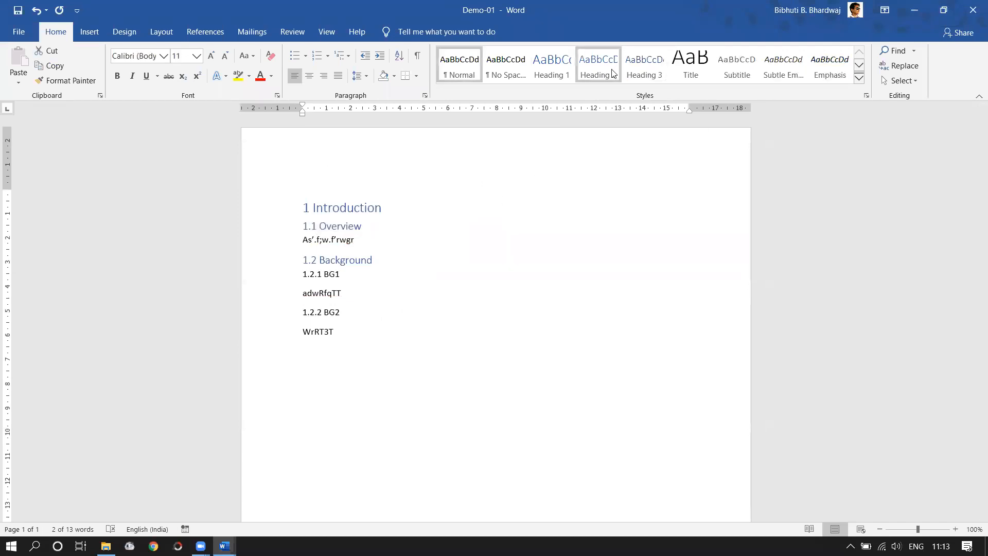
- Apply the Heading 3 style to the "1.2.1 BG1" and "1.2.2 BG2" lines
triple_click(341, 278)
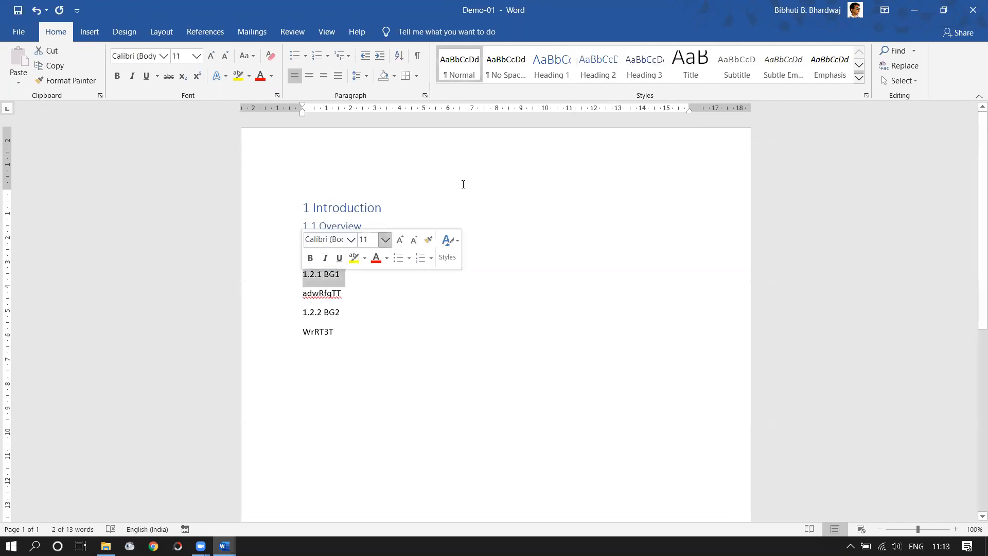
click(644, 72)
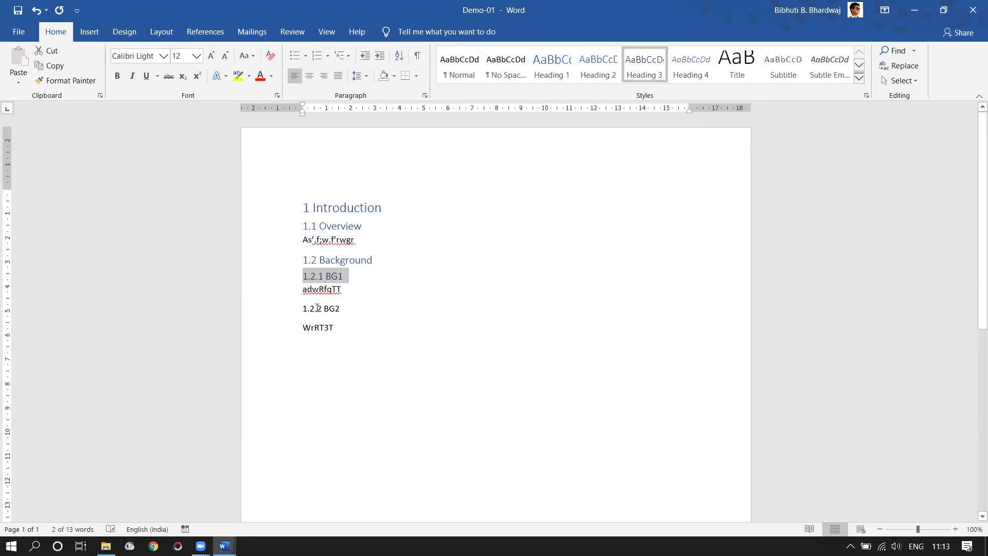
click(298, 311)
click(653, 71)
click(653, 71)
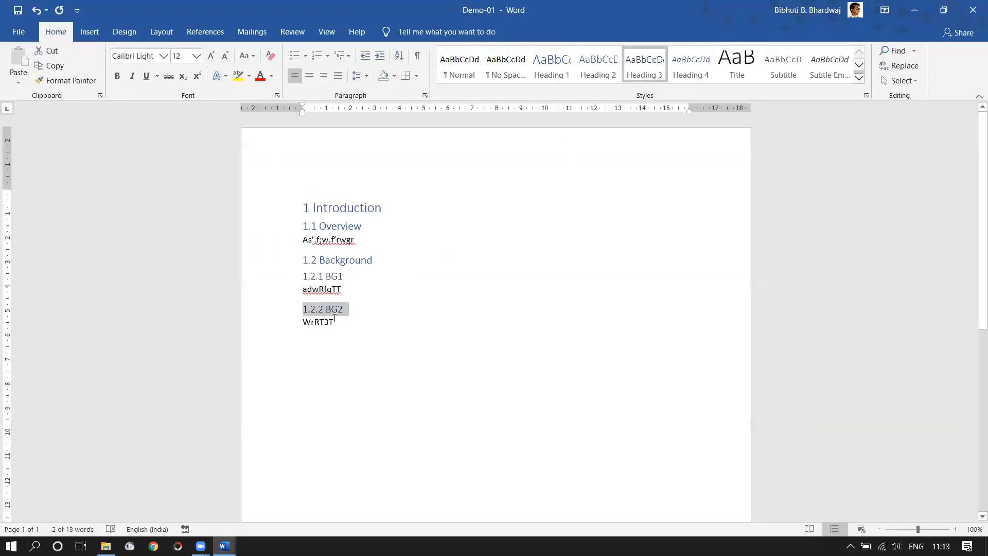
click(386, 233)
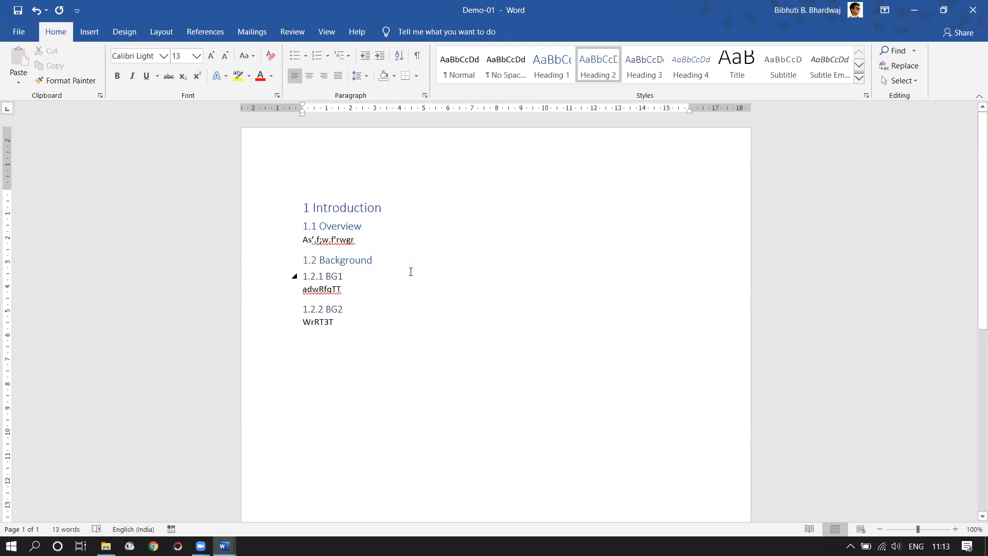
click(401, 288)
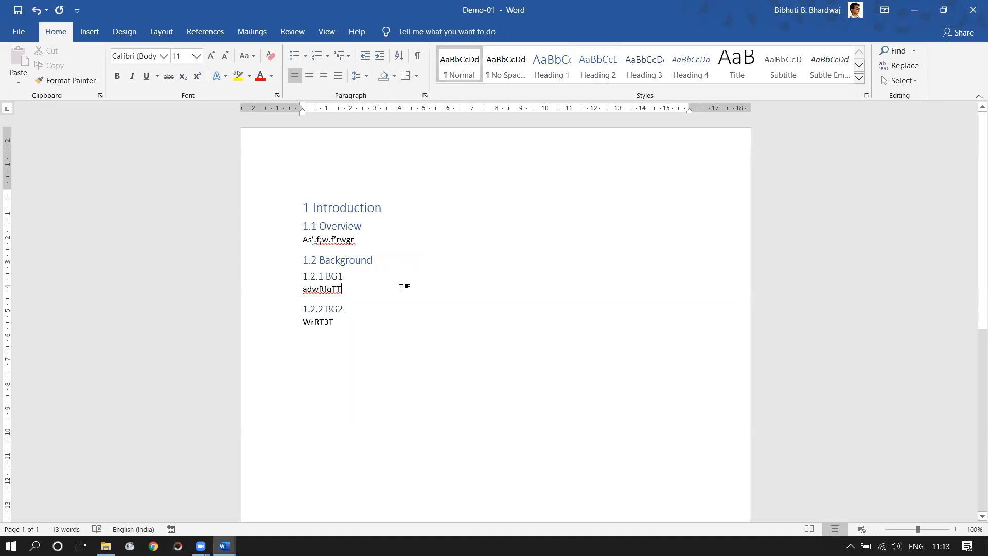
key(ctrl+a)
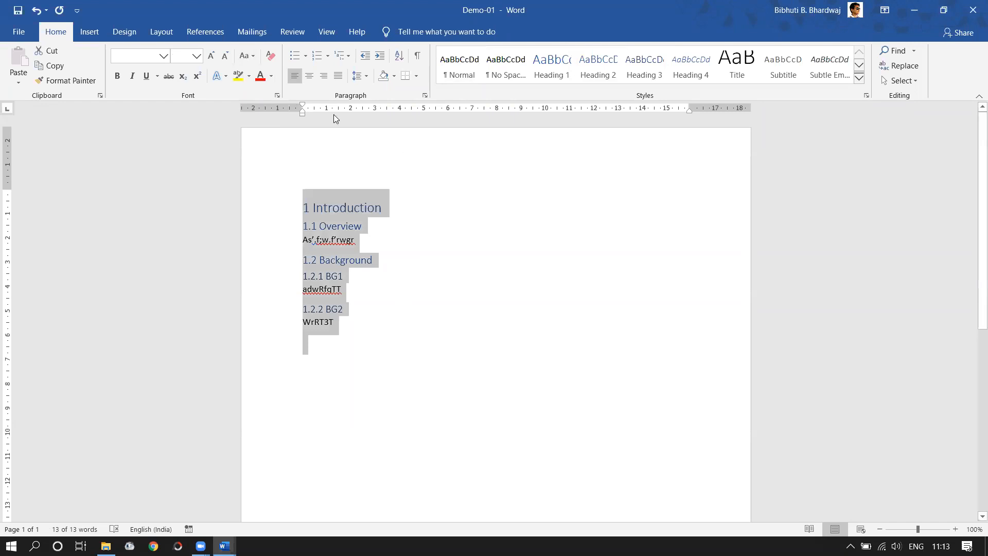
click(197, 56)
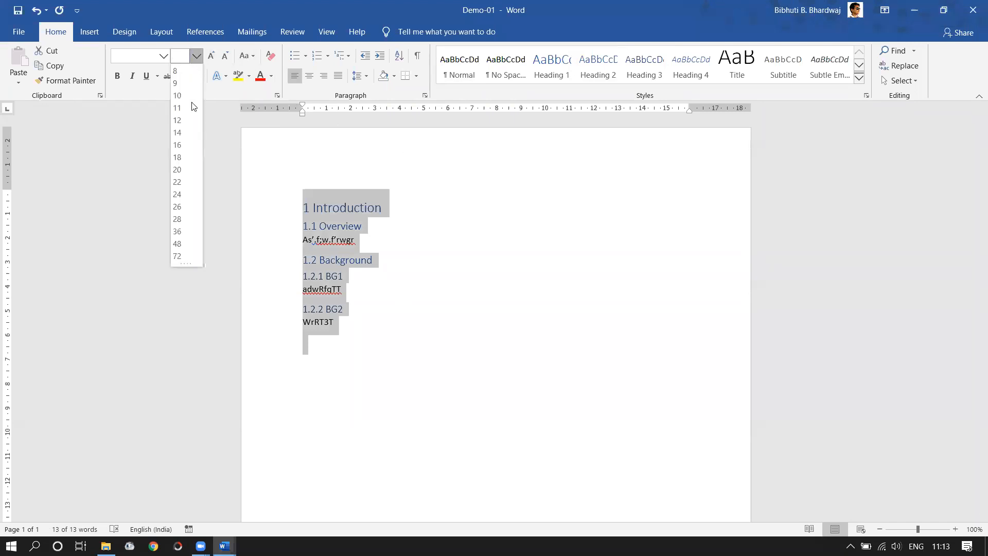
click(392, 219)
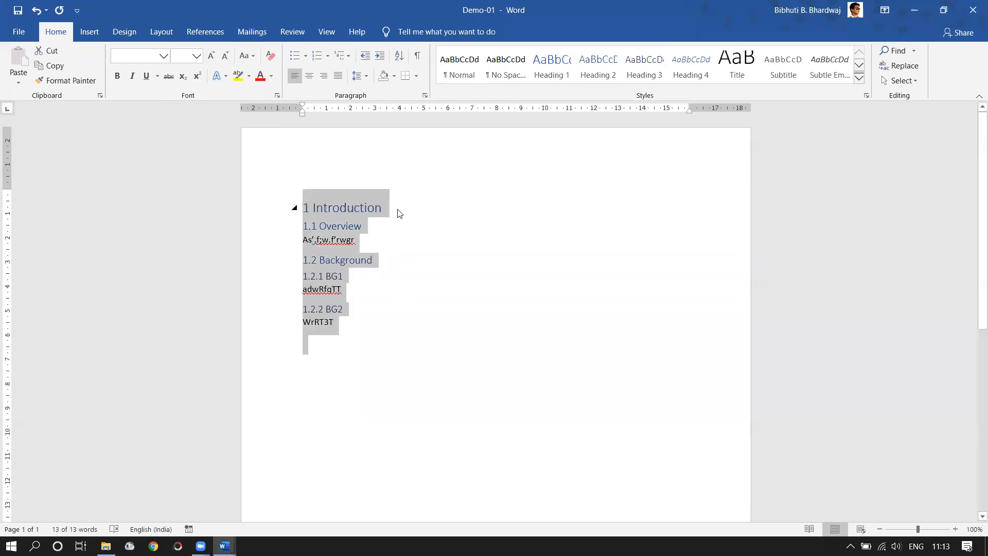
click(399, 214)
- Set the font size of the "1 Introduction" heading to 14
drag(387, 210, 287, 209)
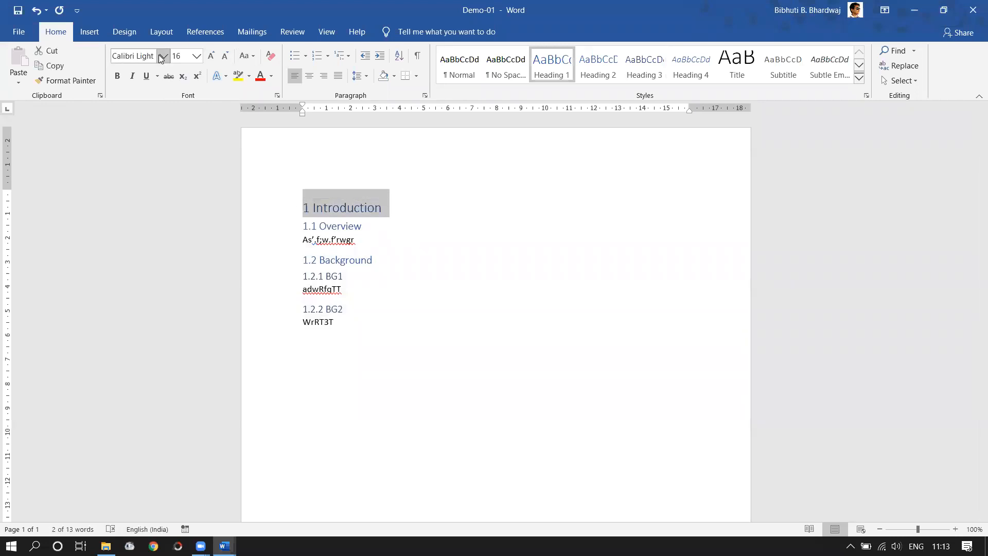
click(187, 58)
text(14)
key(Return)
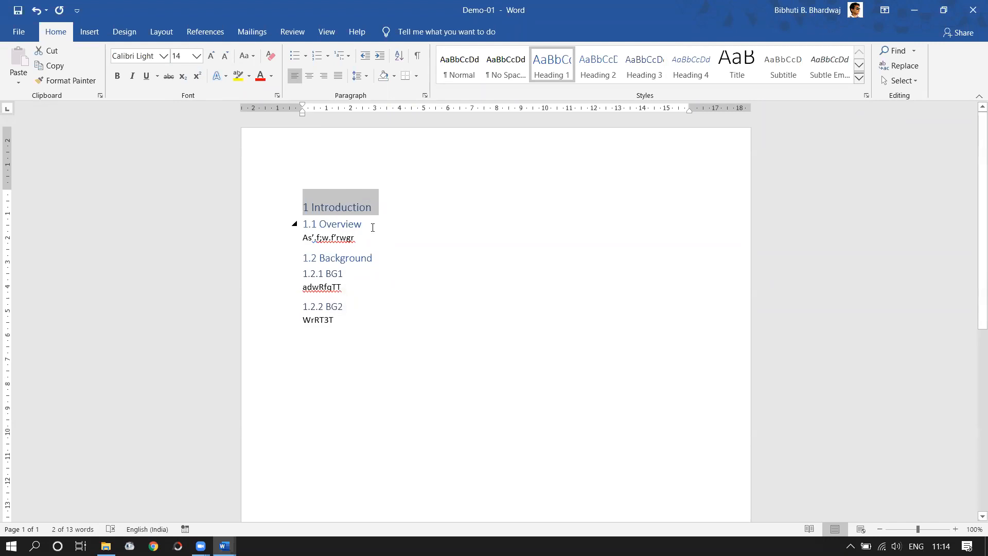
- Set the font size of the "1.1 Overview" and "1.2 Background" headings to 12
click(288, 224)
click(186, 57)
text(12)
key(Return)
drag(373, 255, 274, 255)
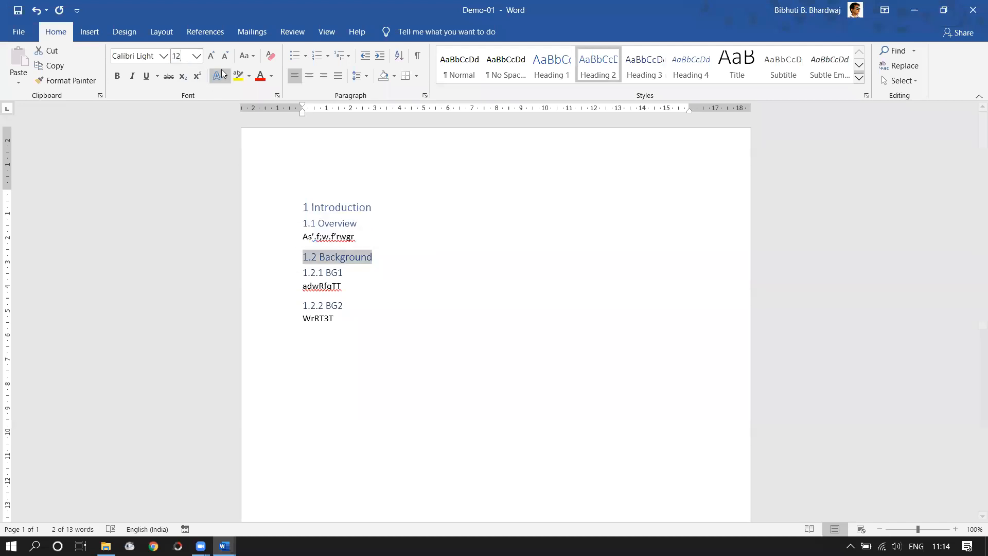
key(Return)
- Set the font size of the "1.2.1 BG1" heading to 12 and check the size of the "1.2.2 BG2" heading
drag(346, 279, 260, 271)
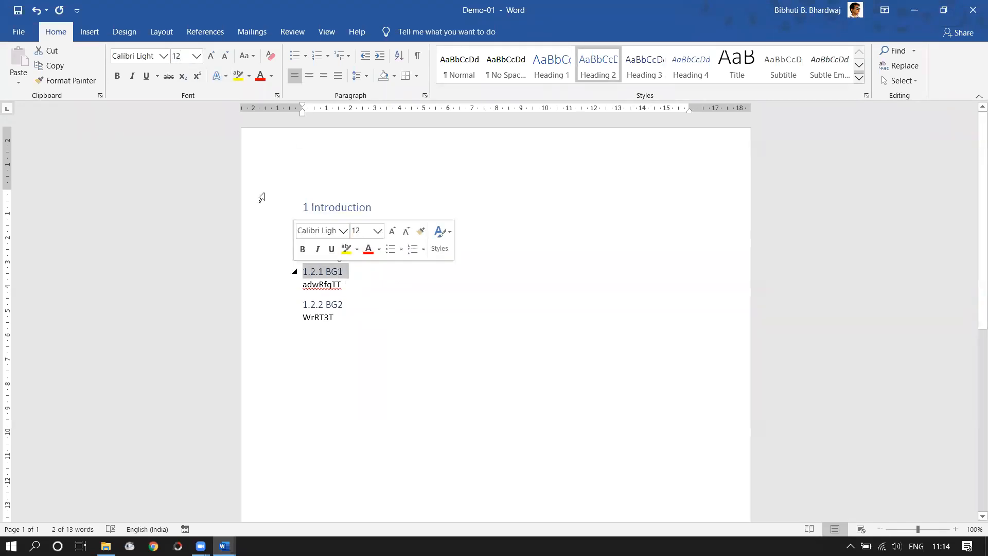
click(192, 57)
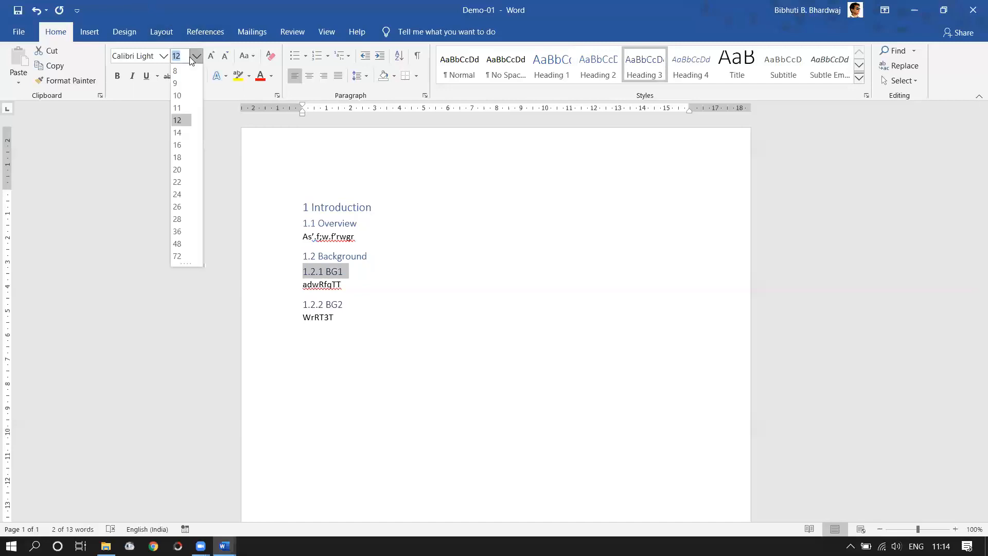
click(179, 119)
drag(344, 305, 296, 306)
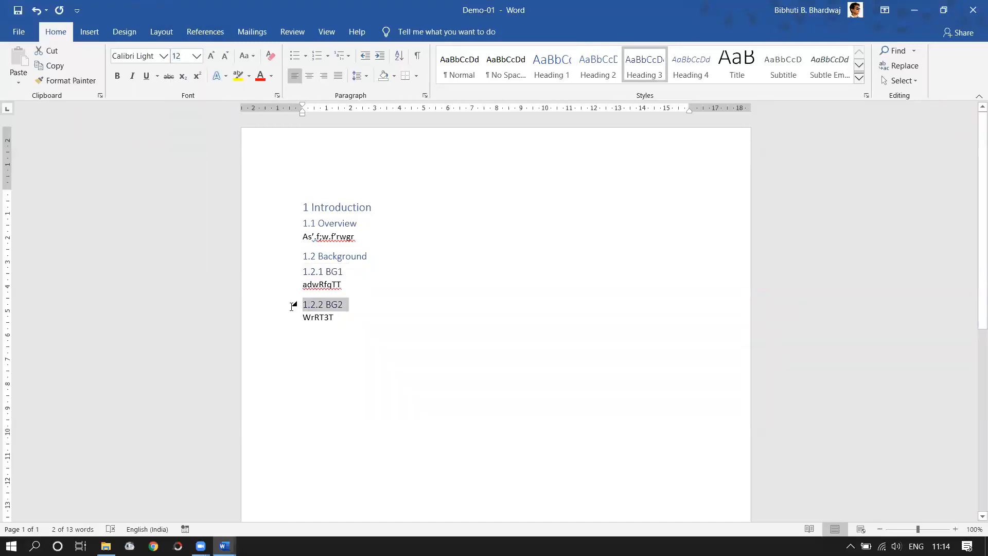
click(354, 281)
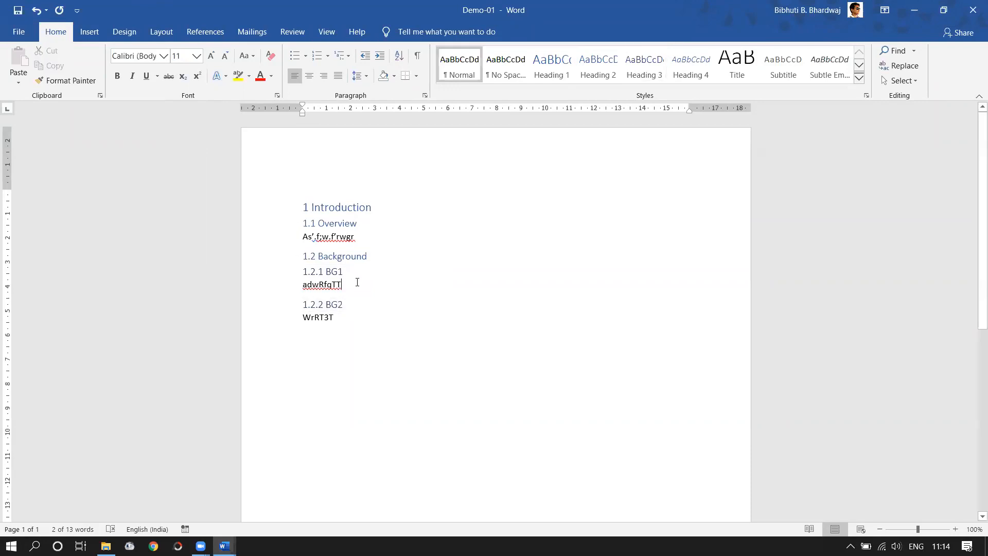
drag(371, 208, 301, 208)
click(403, 284)
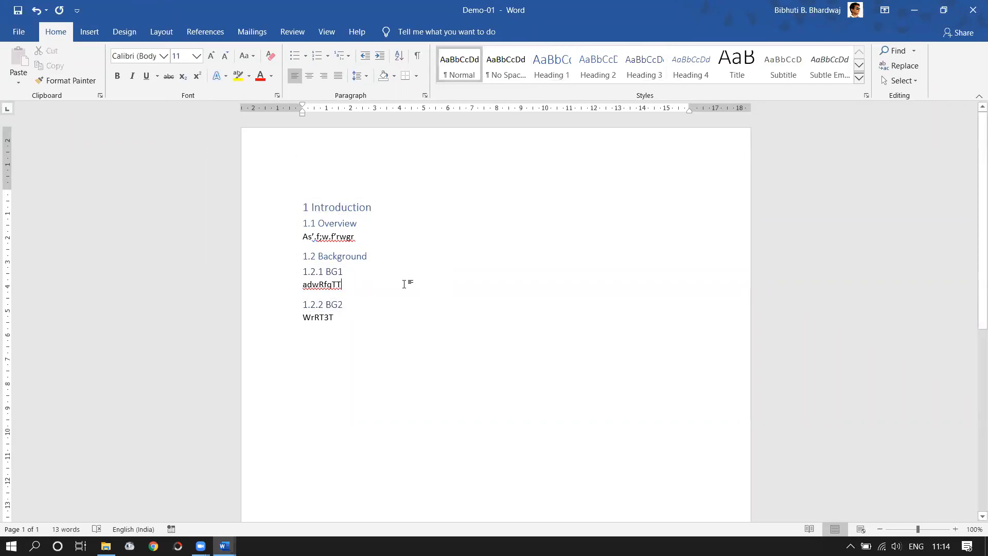
- Change the font of the whole document to Times New Roman and its text colour to black
key(ctrl+a)
click(136, 57)
text(Times New Roman)
key(Return)
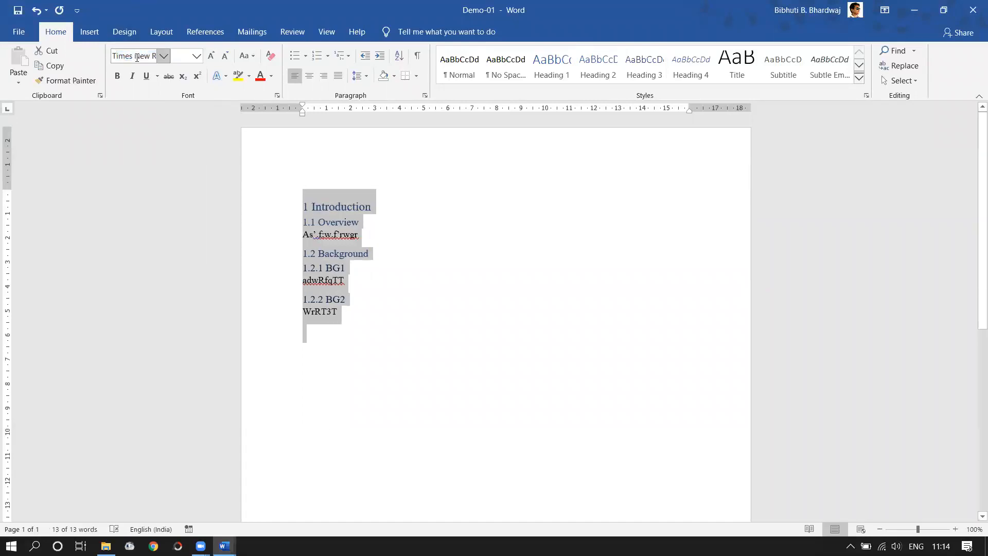
click(270, 78)
click(269, 122)
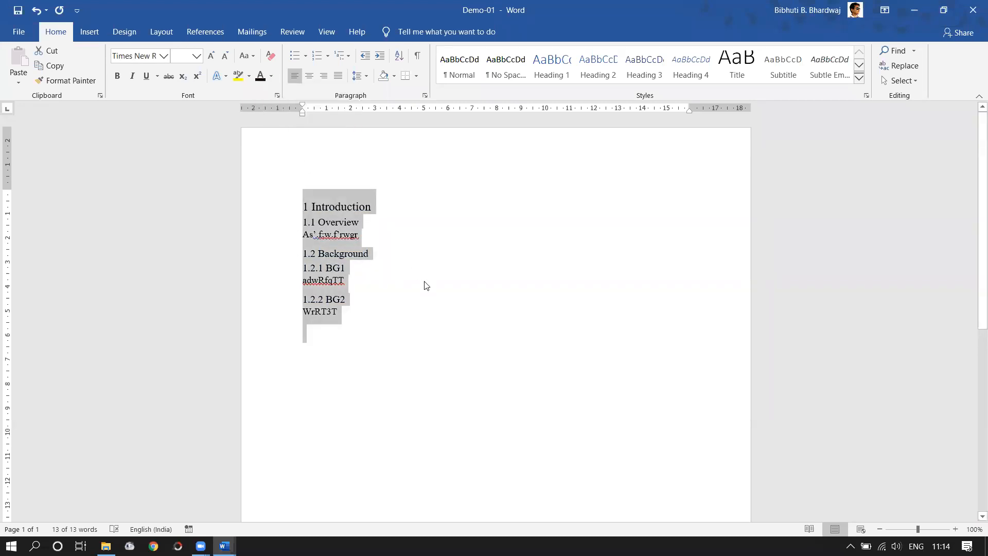
click(415, 278)
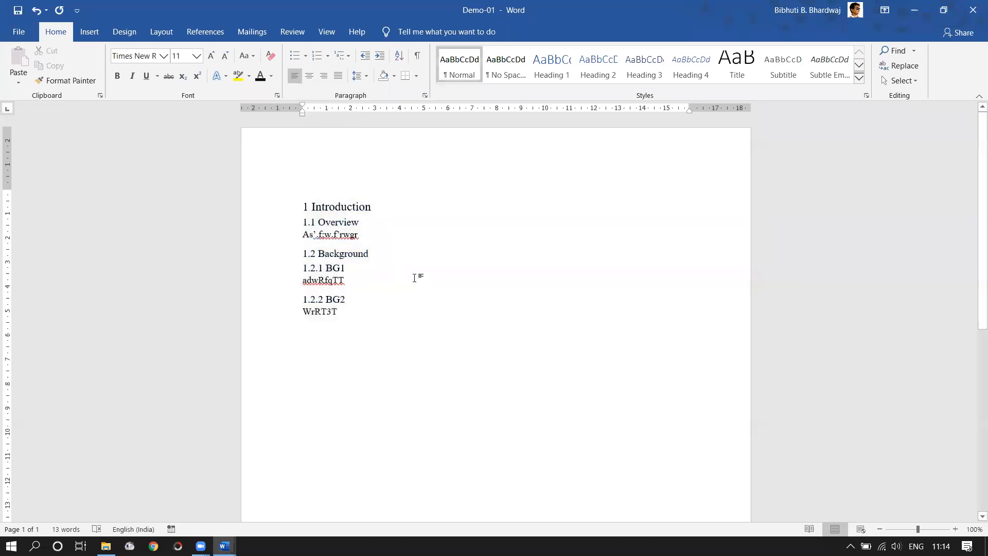
- Add three more blank paragraphs at the end of the document, below the "WrRT3T" line
mouse_move(306, 205)
click(337, 205)
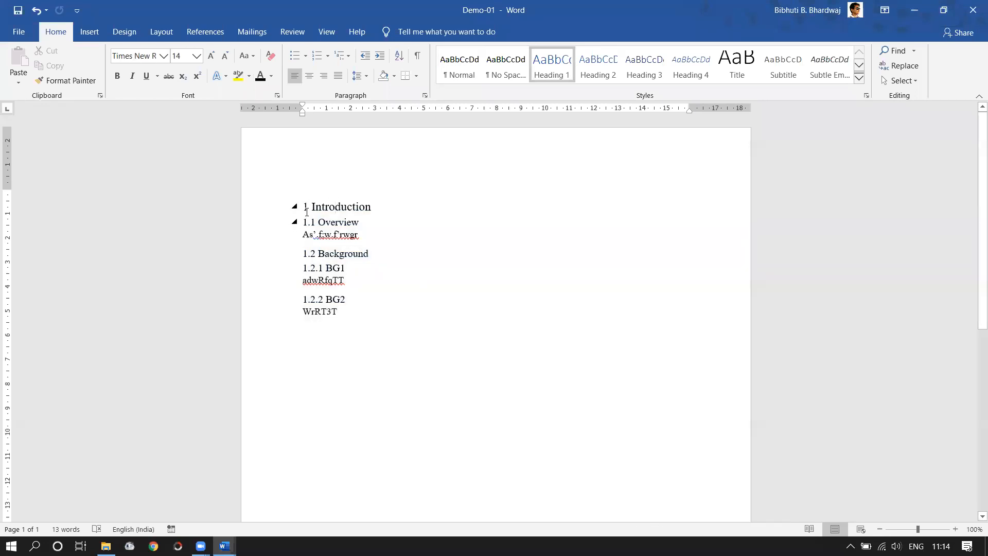
scroll(350, 282, down, 3)
click(331, 269)
scroll(339, 299, up, 3)
scroll(330, 308, down, 3)
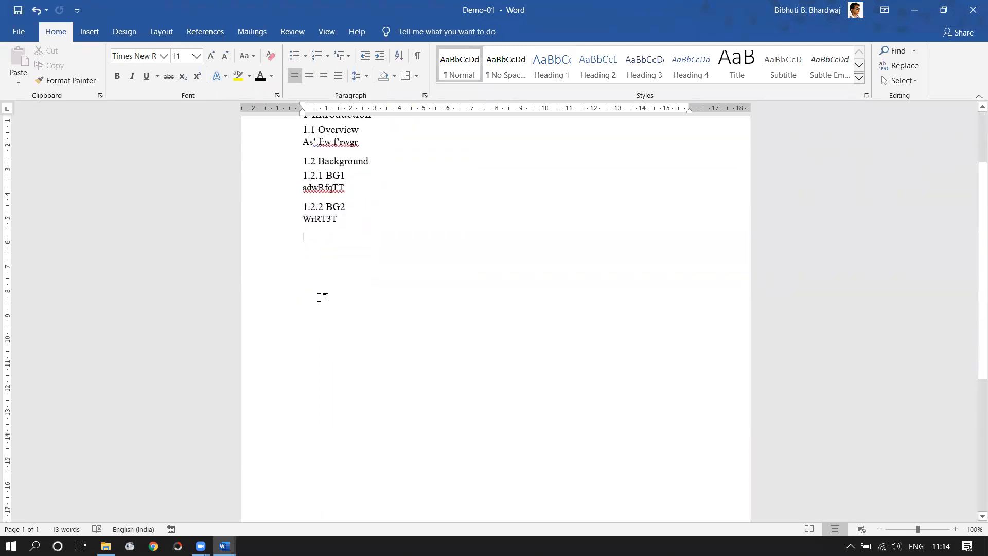
key(Return)
key(Return)
key(Return)
scroll(326, 283, up, 2)
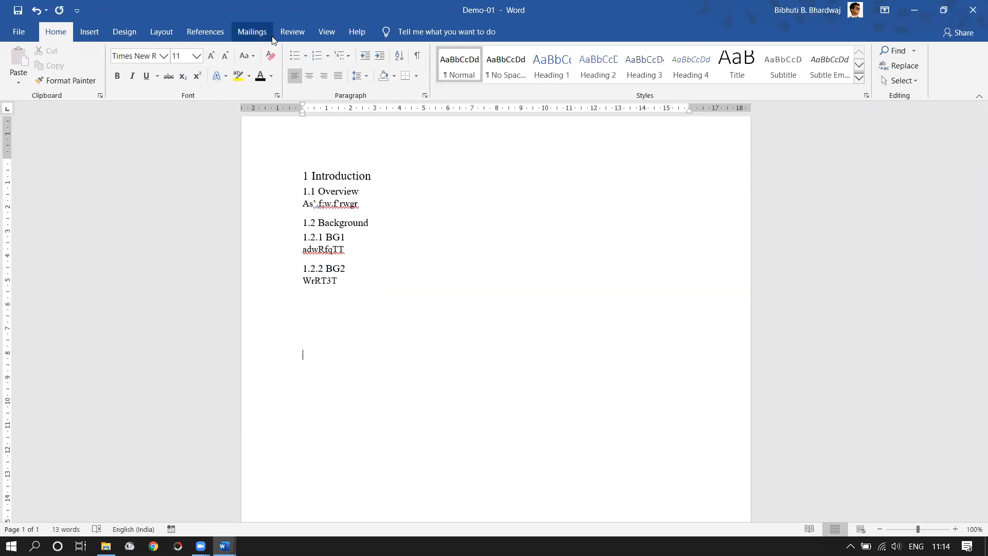
- Insert the Automatic Table 1 table of contents at the last blank line below the text
click(227, 36)
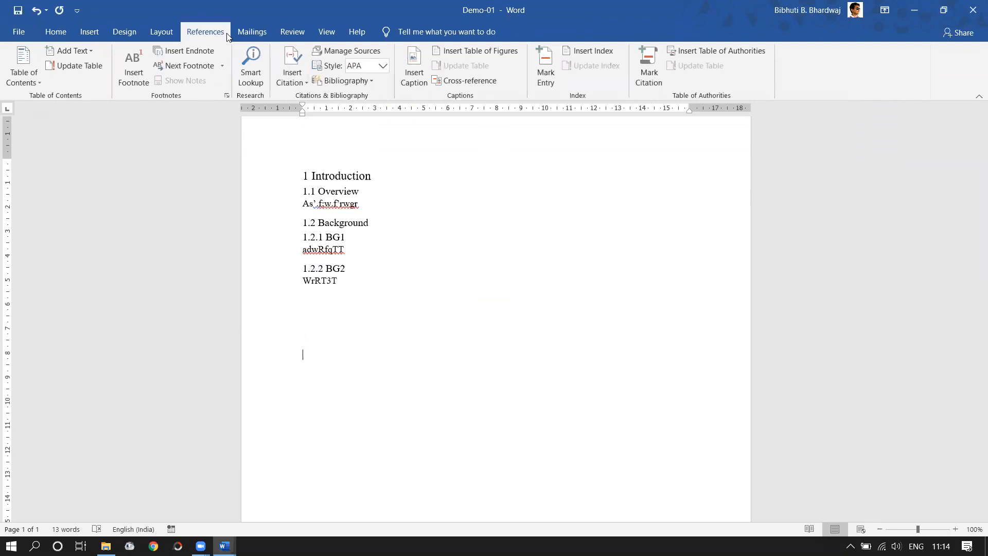
click(38, 86)
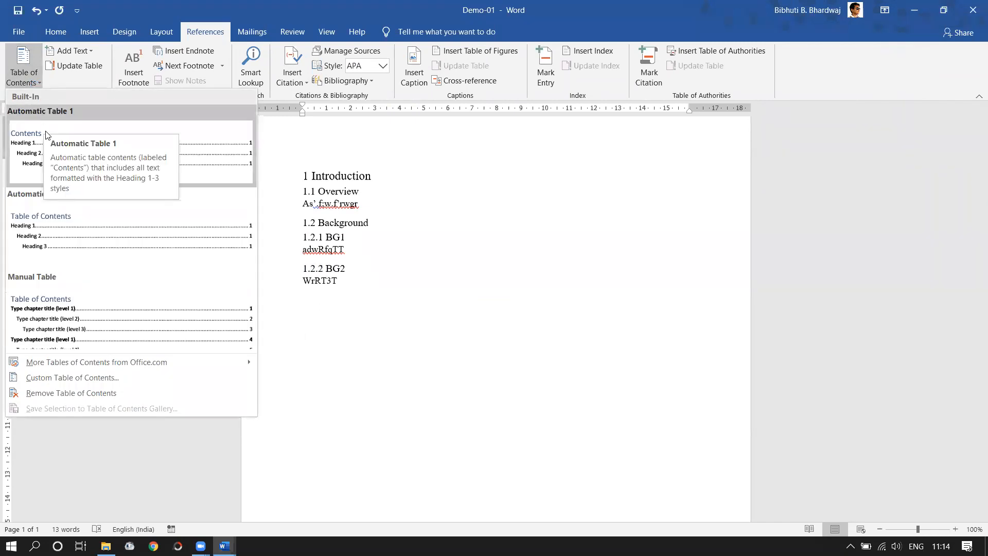
click(46, 135)
scroll(400, 369, down, 4)
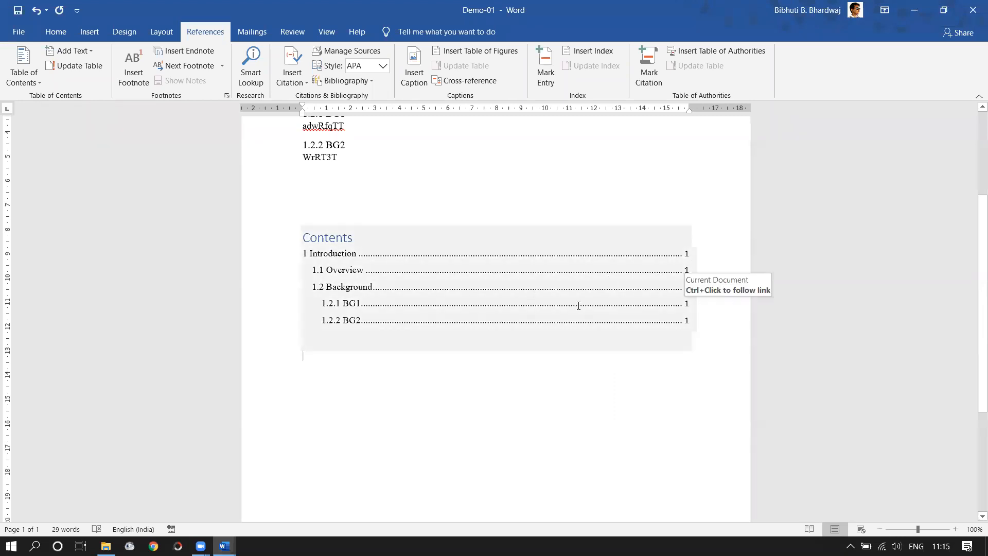
- Move the "1.2.1 BG1" and "1.2.2 BG2" headings with their text to a new page after the table of contents
scroll(442, 283, up, 3)
drag(345, 281, 286, 240)
key(Delete)
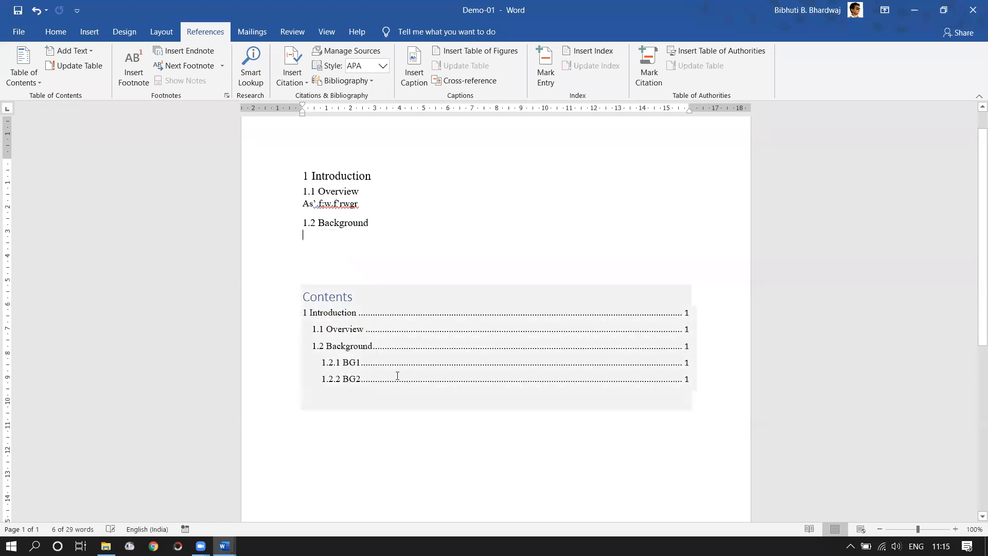
scroll(366, 339, down, 3)
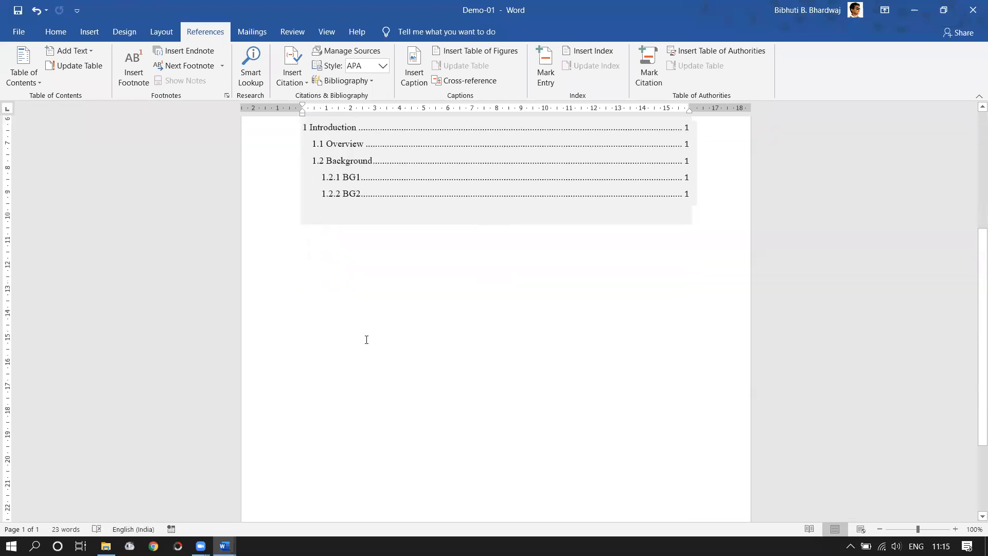
click(89, 32)
click(73, 72)
key(ctrl+v)
scroll(396, 287, up, 5)
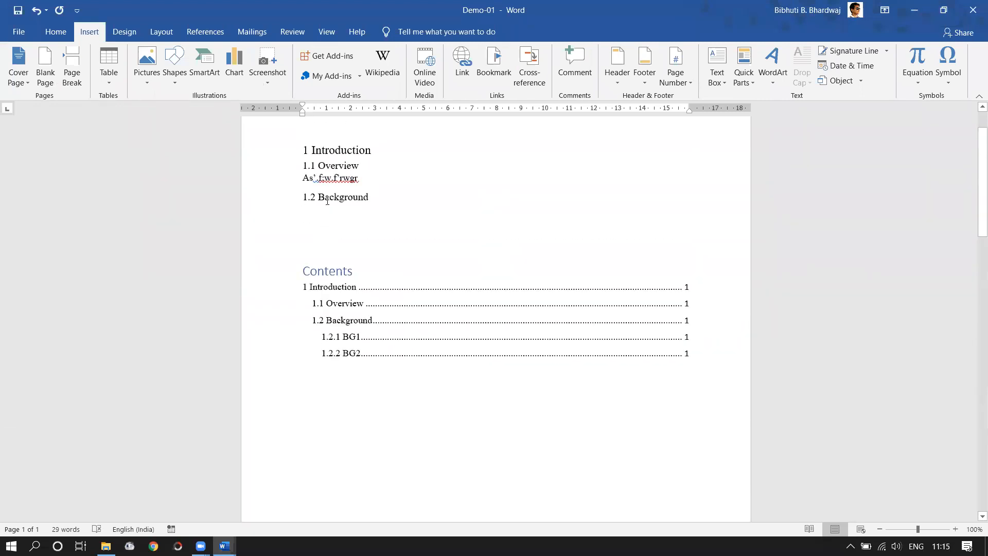
- Update only the page numbers in the table of contents and check them against the moved BG1 and BG2 sections
click(205, 32)
click(39, 79)
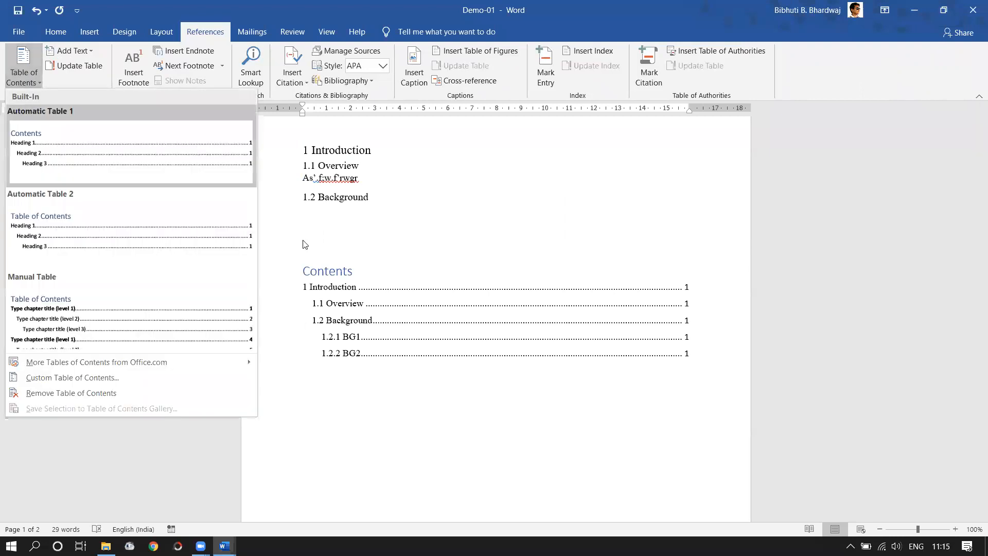
click(366, 303)
right_click(363, 303)
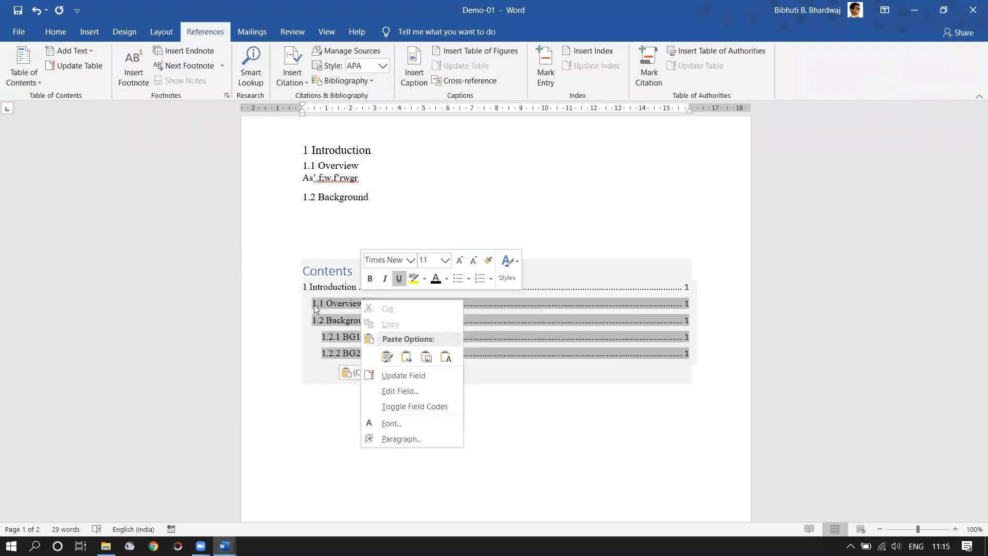
click(379, 375)
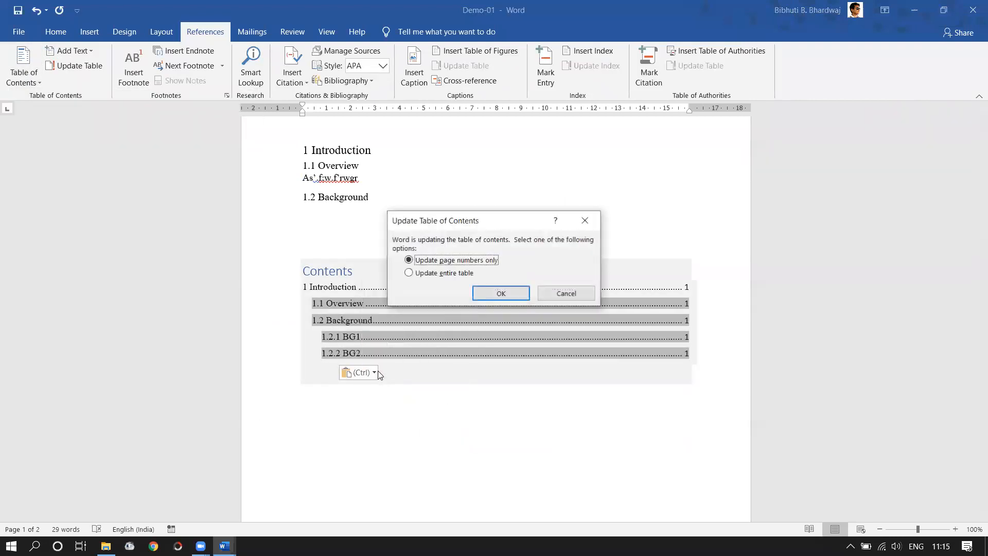
click(493, 295)
click(375, 342)
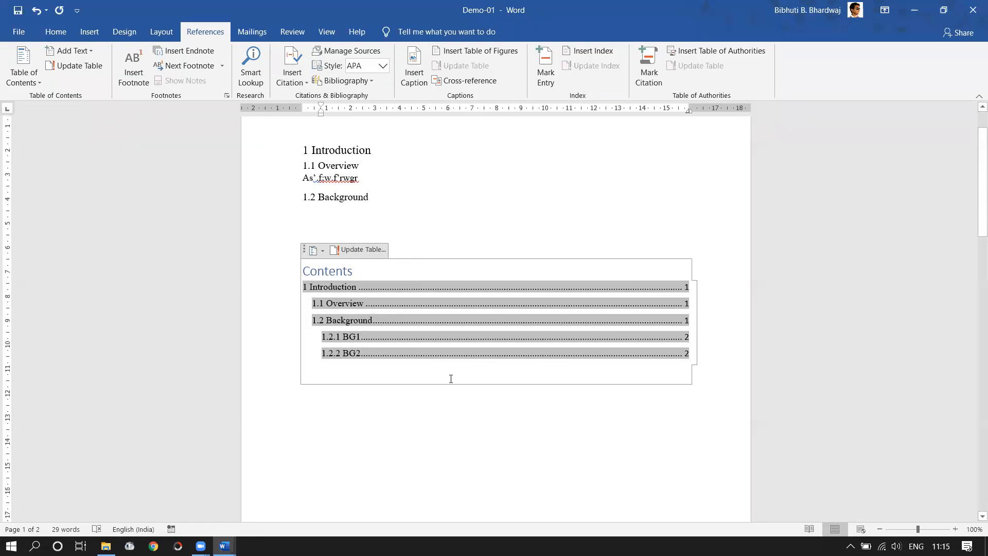
scroll(452, 384, down, 10)
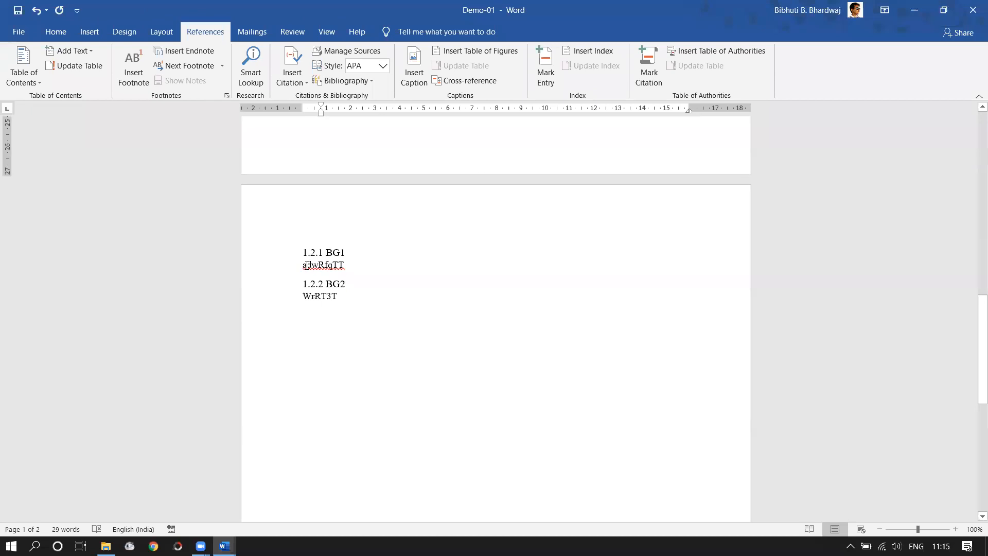
scroll(325, 299, up, 10)
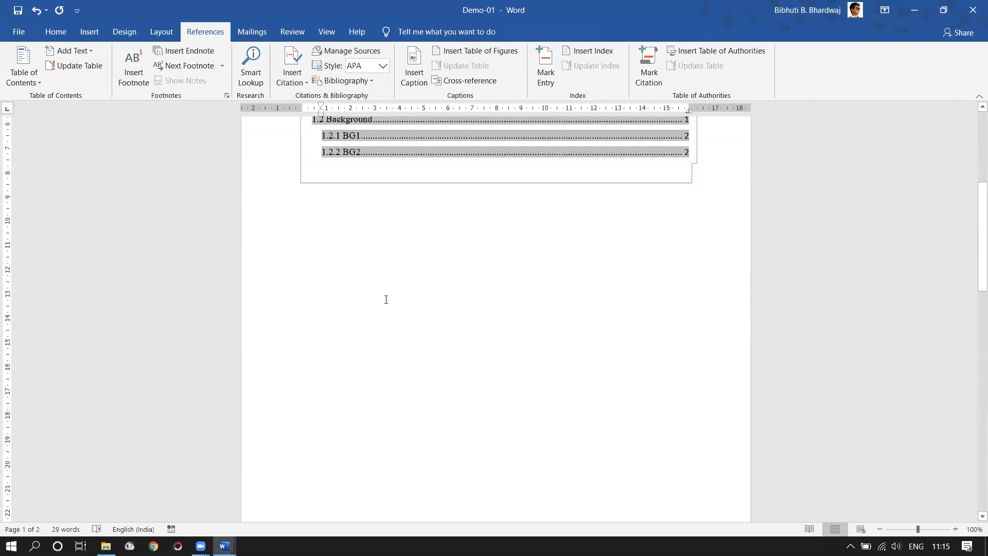
click(409, 311)
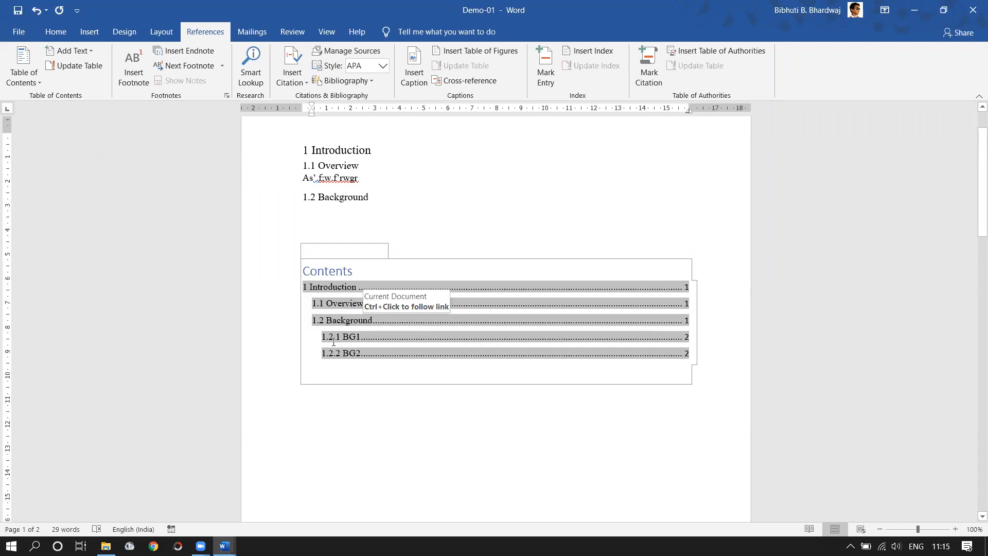
- Try the Heading 4 style on the "1 Introduction" heading, and undo the style change
click(359, 340)
double_click(360, 339)
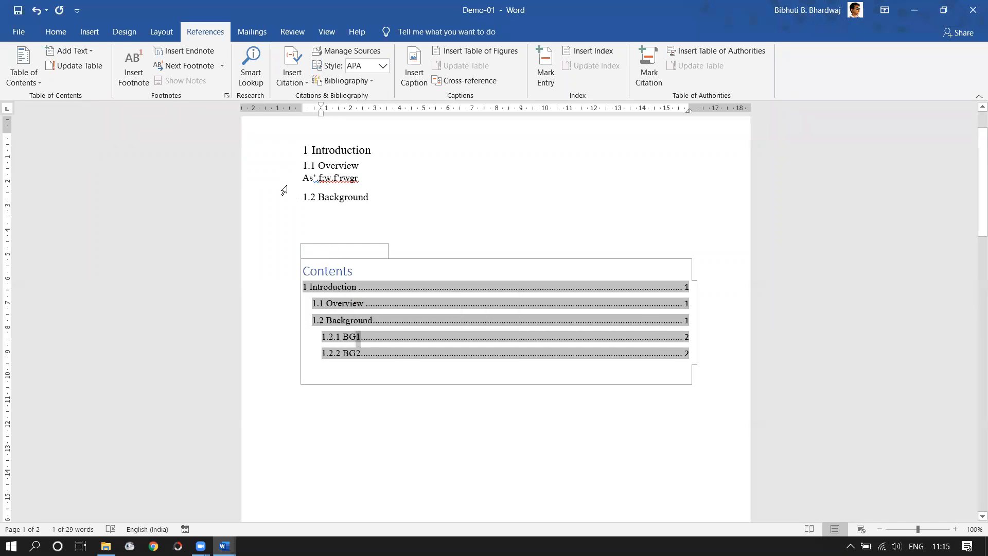
scroll(330, 221, up, 2)
drag(374, 207, 305, 210)
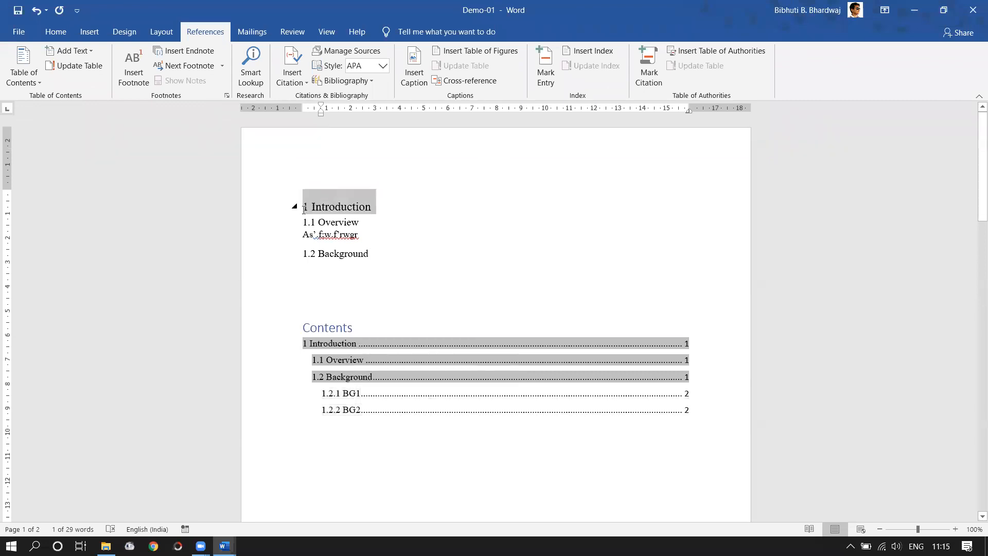
click(53, 33)
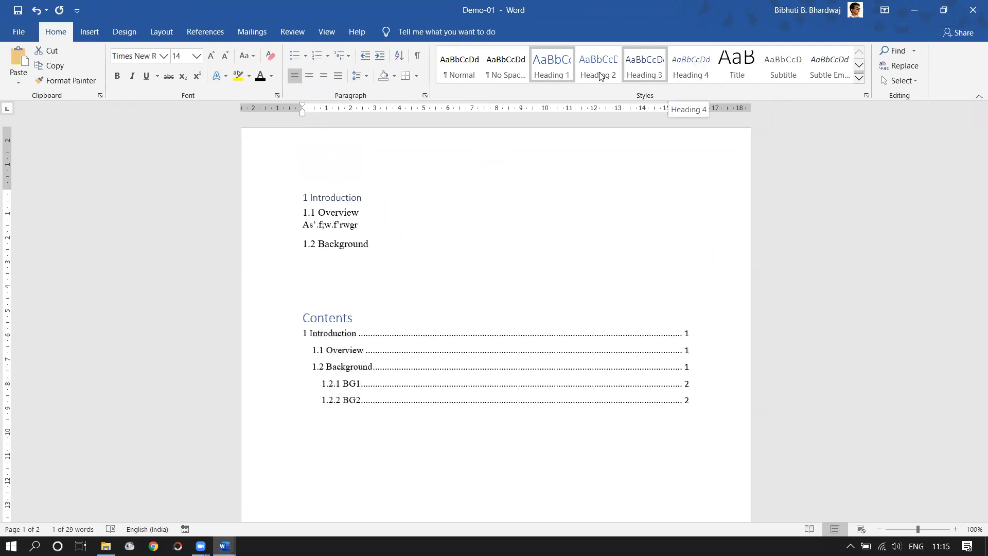
click(686, 73)
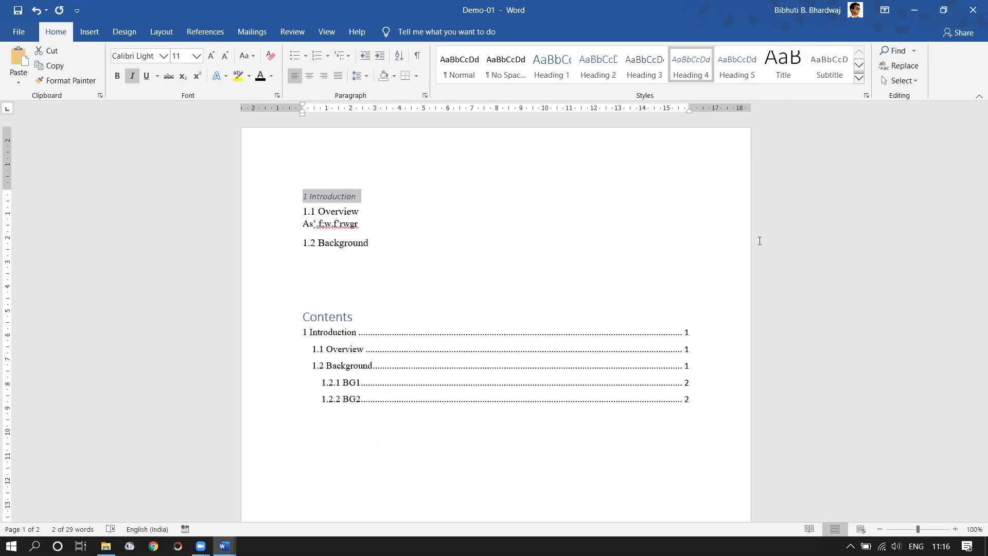
key(ctrl+z)
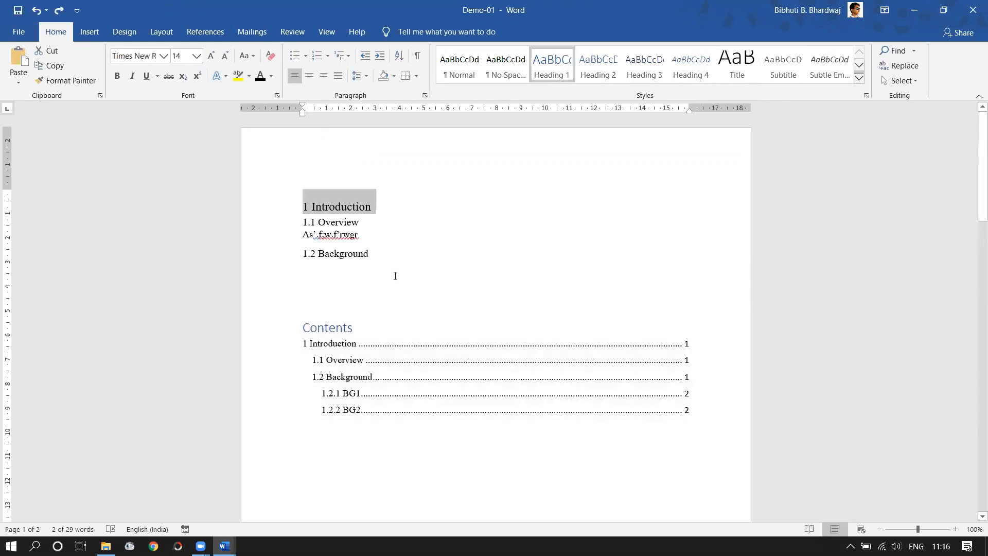
click(414, 279)
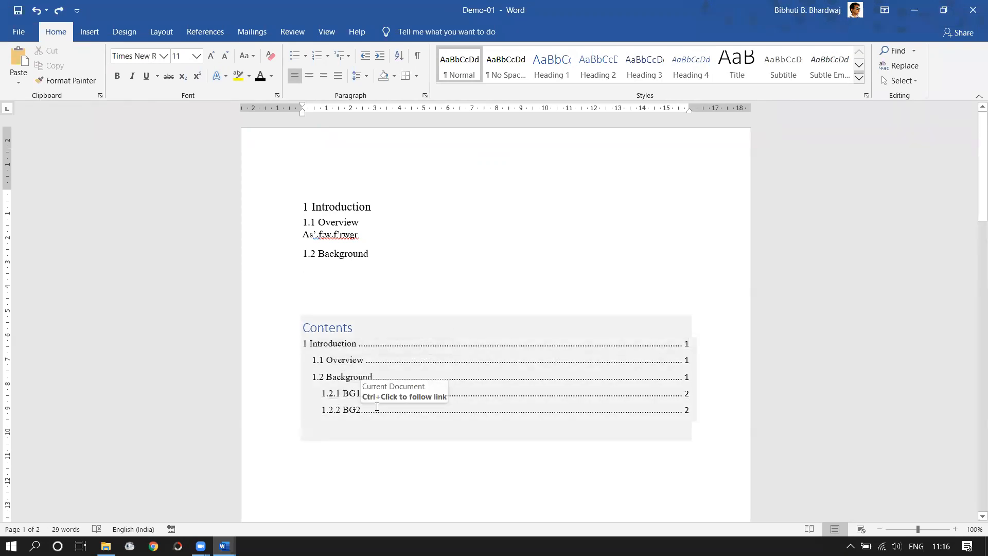
- Enlarge the view to 150%, follow the "1.2.2 BG2" link in the table of contents to its section, and return to the document's start
scroll(380, 417, up, 5)
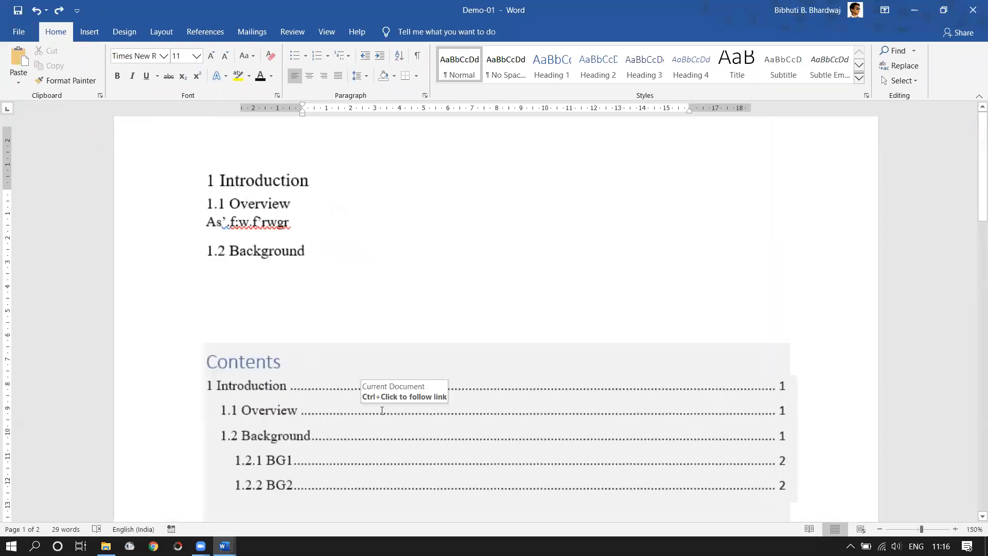
scroll(339, 426, down, 3)
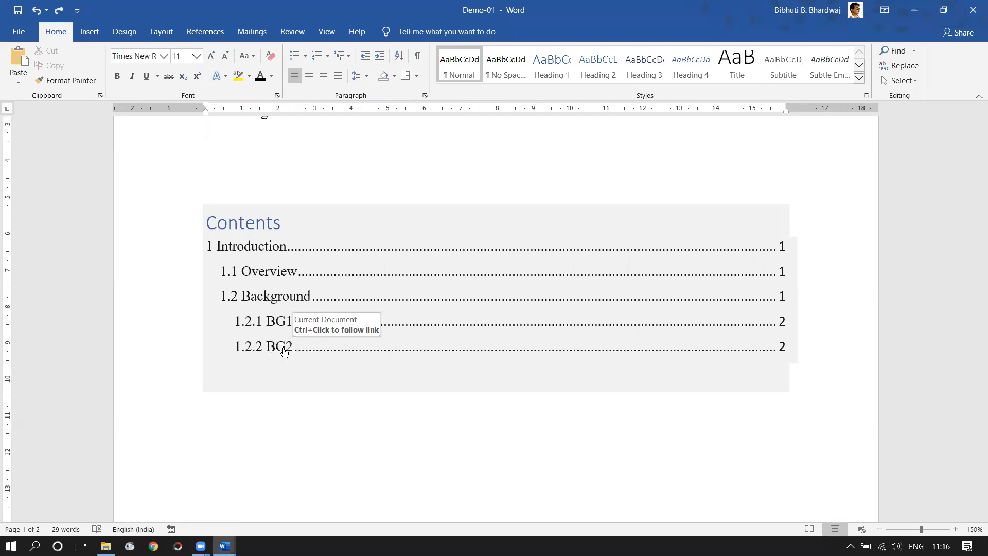
ctrl+click(284, 349)
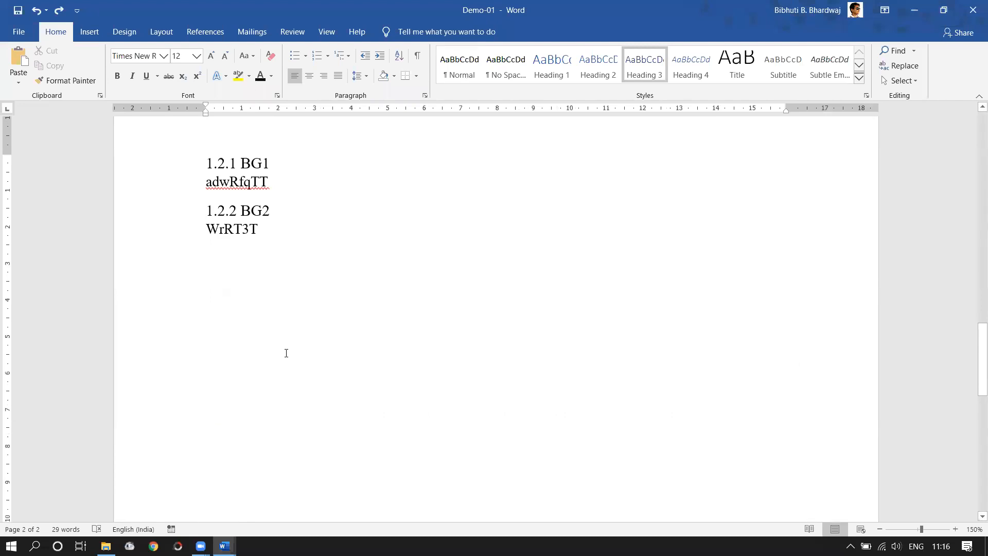
scroll(284, 352, up, 10)
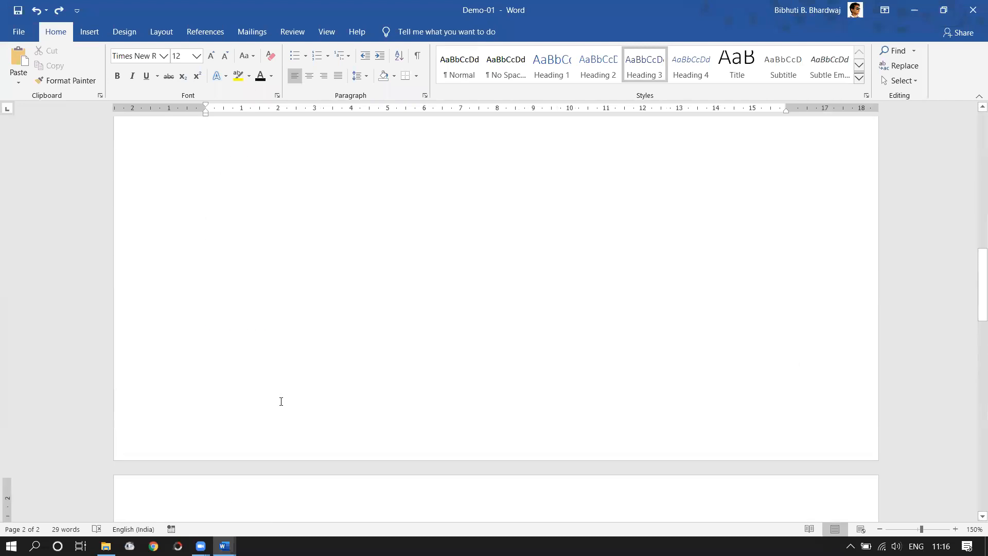
scroll(287, 388, up, 5)
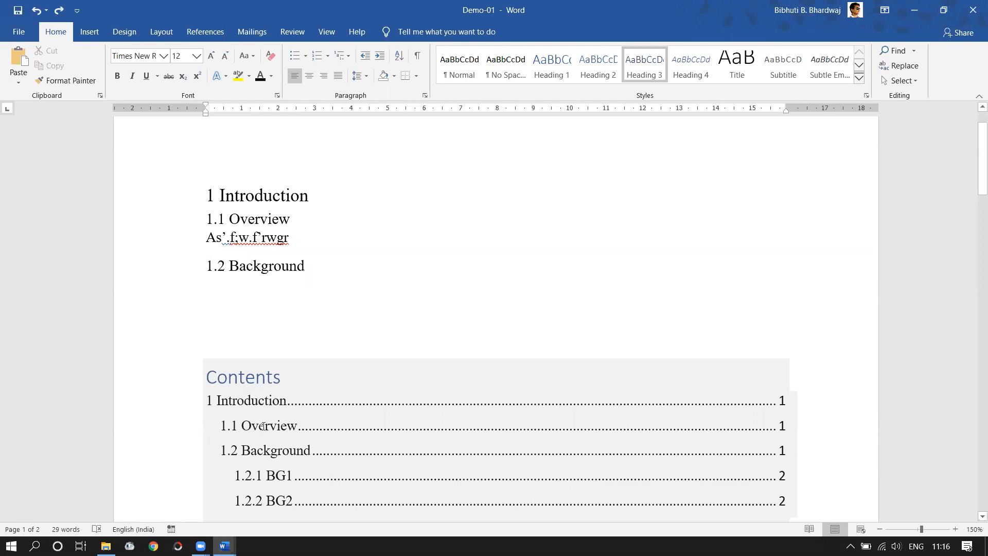
scroll(280, 430, down, 3)
ctrl+click(270, 361)
scroll(433, 388, down, 3)
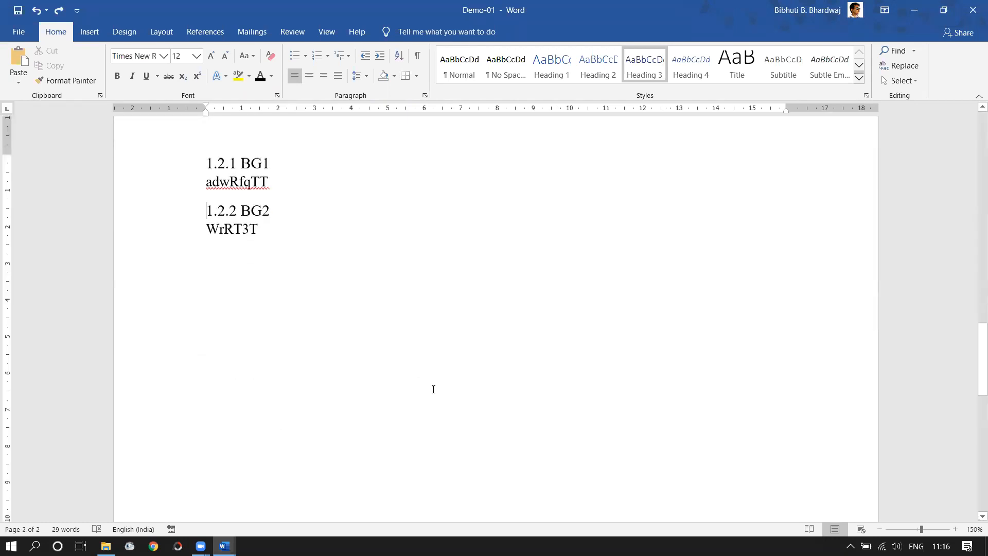
scroll(957, 337, up, 5)
drag(975, 340, 979, 134)
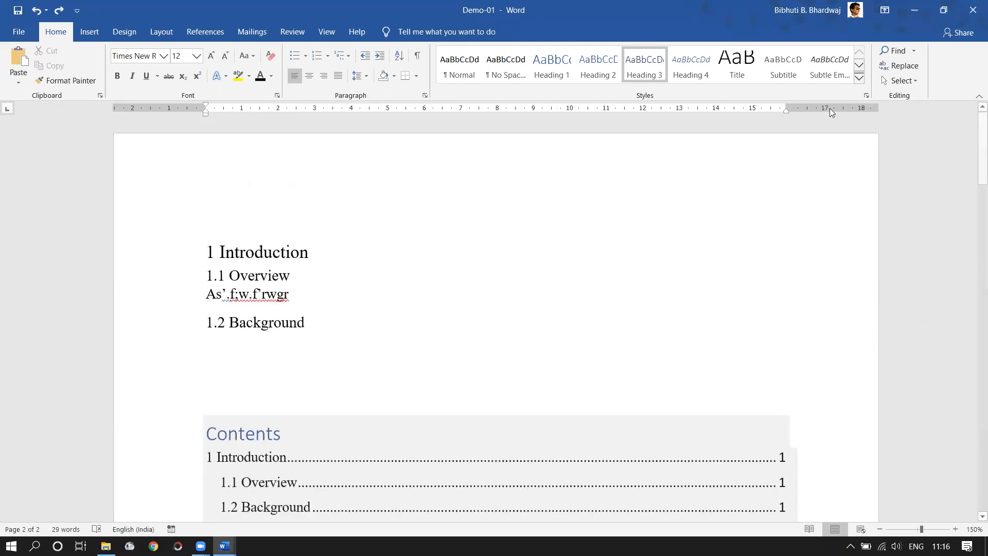
- Save a PDF copy of the document as Demo-01 in the Desktop folder, optimized for standard publishing and opened after publishing
click(19, 34)
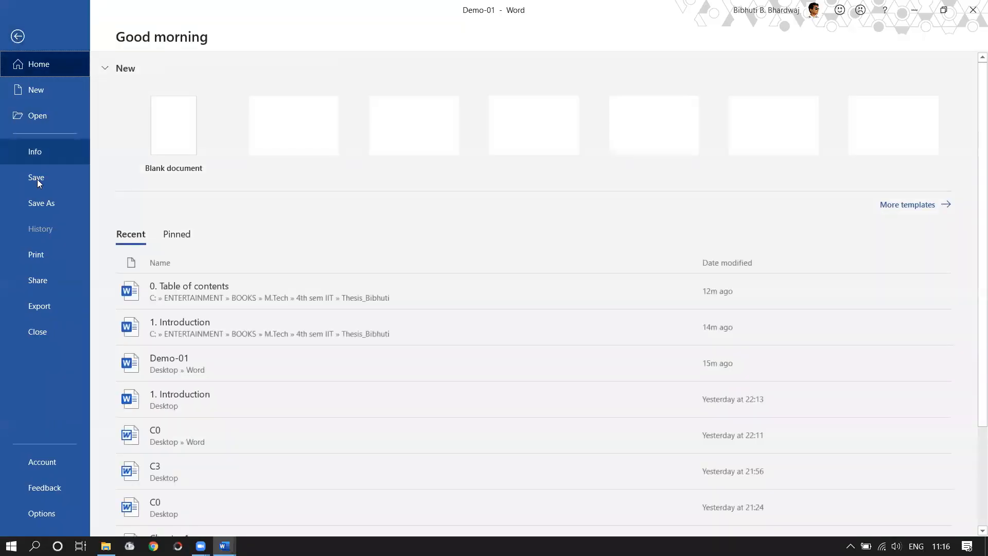
click(40, 201)
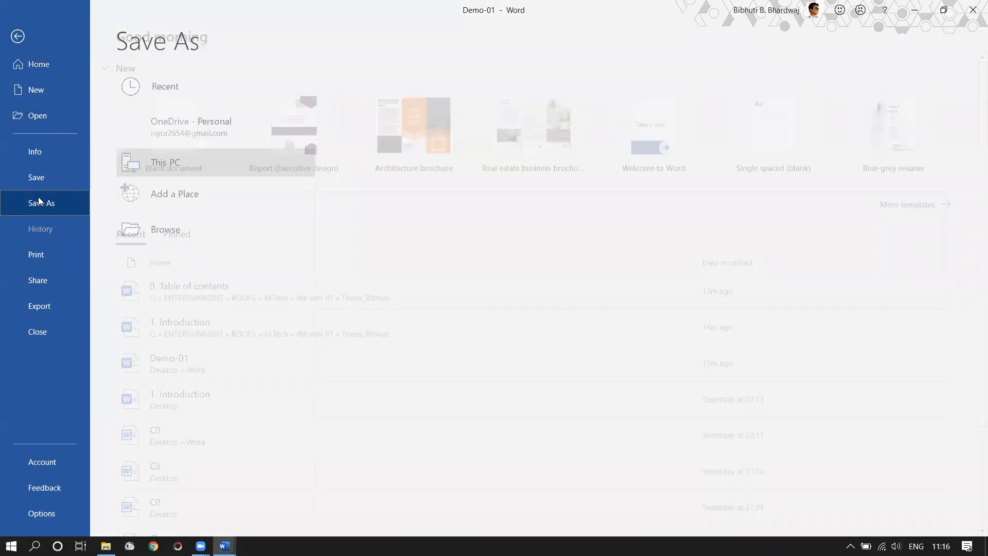
click(159, 227)
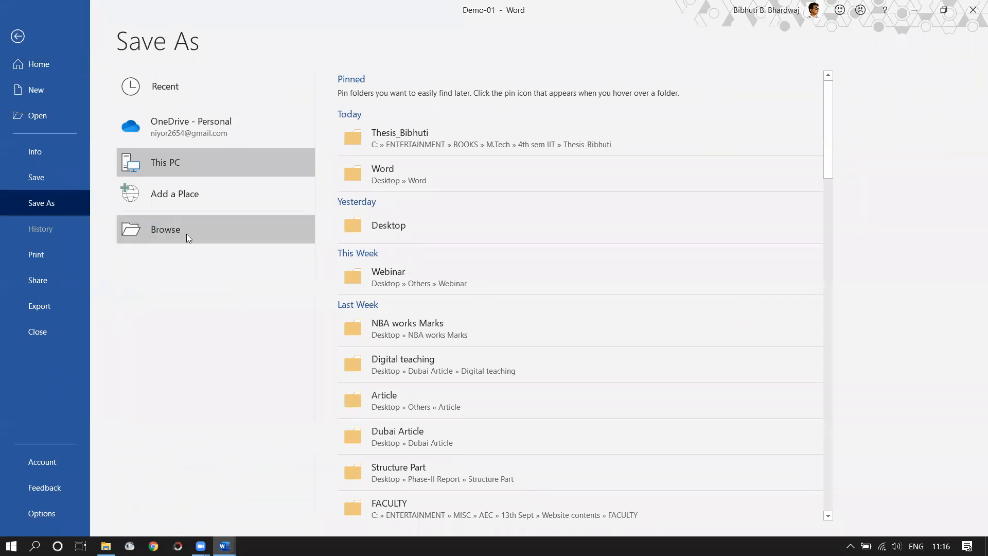
click(132, 234)
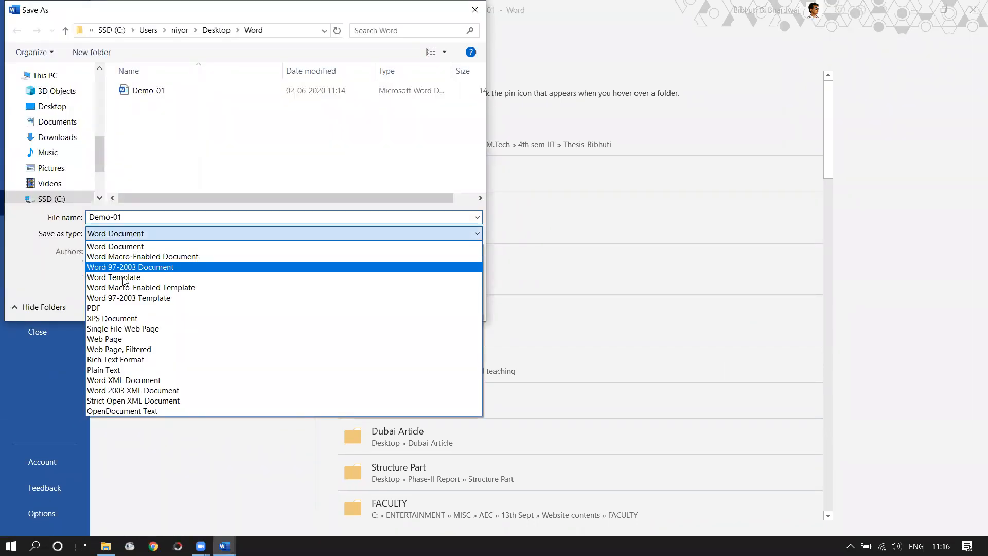
click(117, 309)
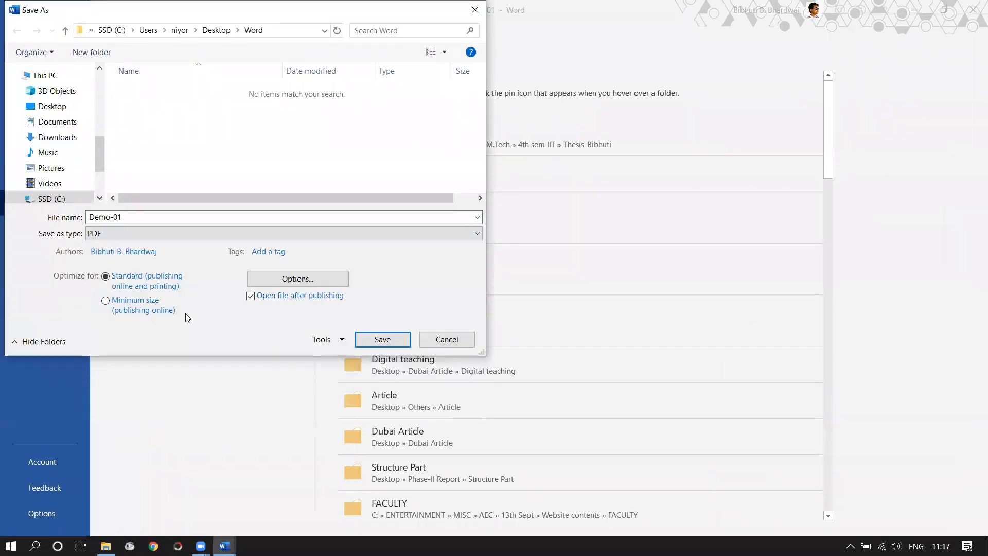
click(58, 105)
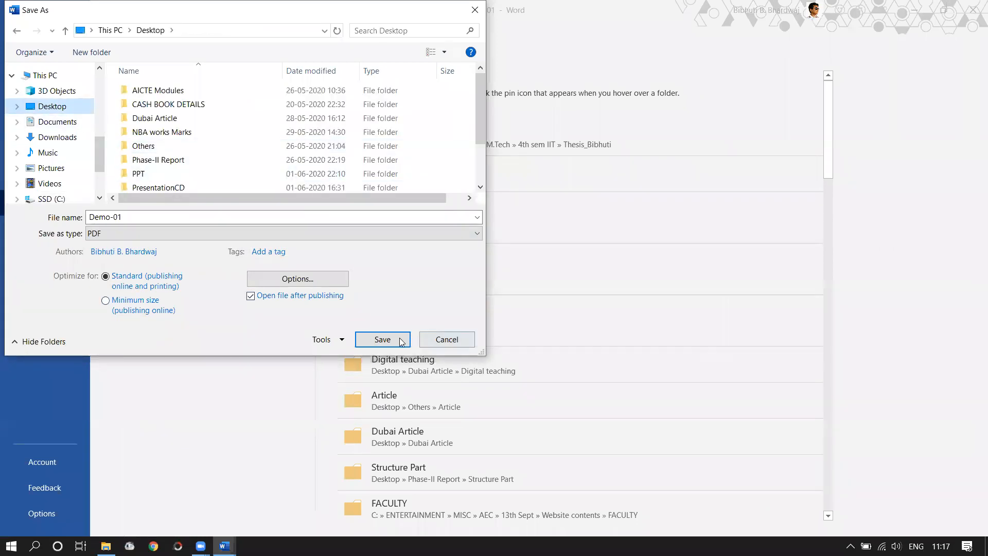
click(399, 338)
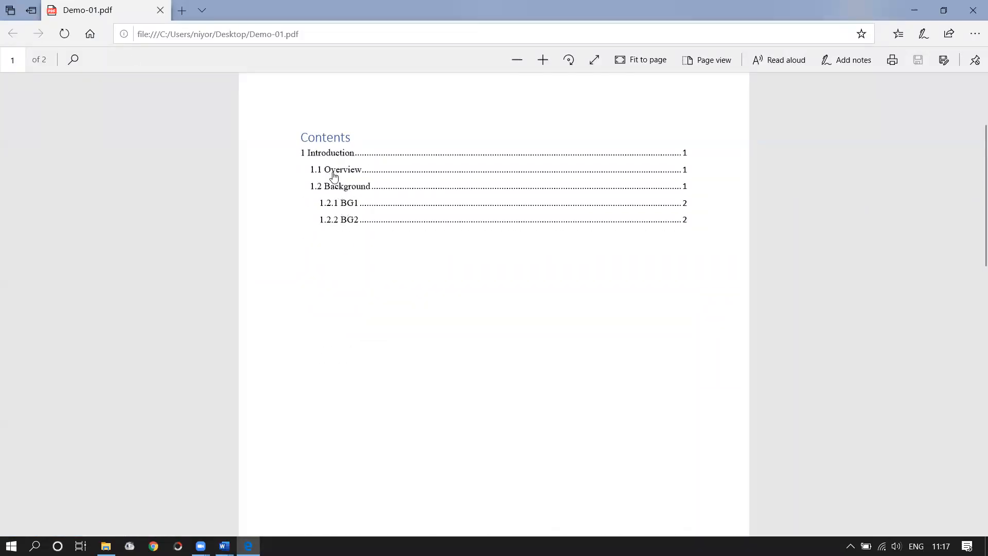
- Test the "1.2.2 BG2" and "1 Introduction" links in the contents list of Demo-01.pdf
click(347, 225)
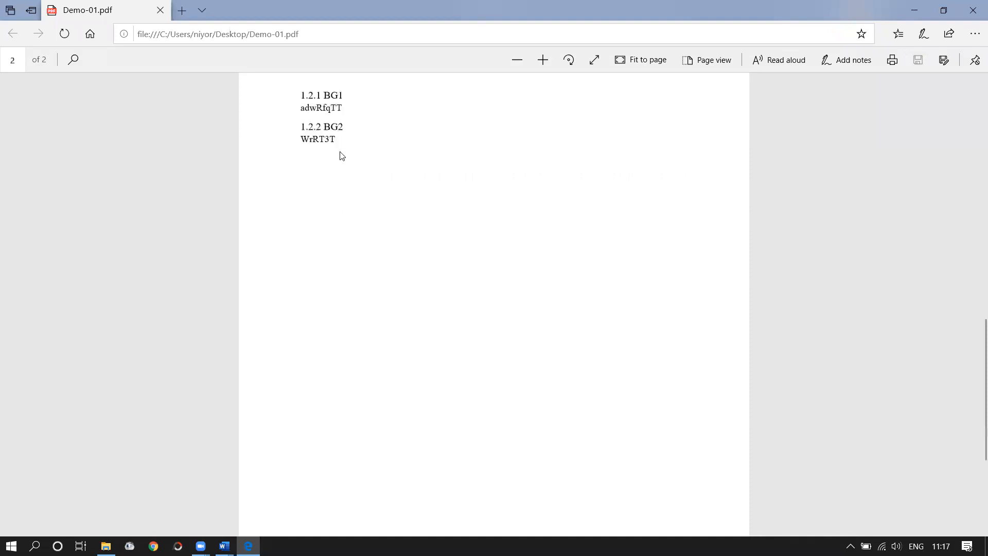
scroll(351, 205, up, 10)
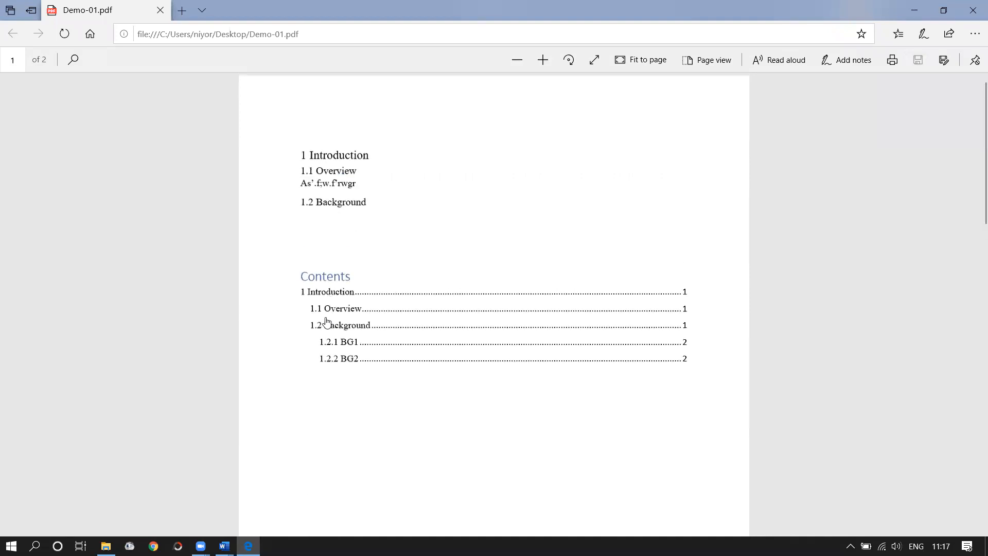
click(322, 297)
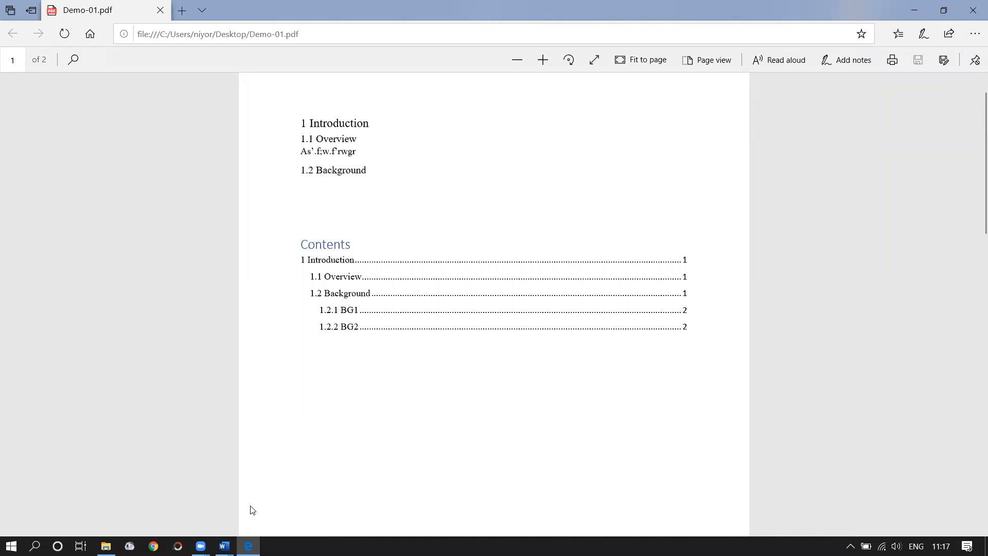
- Switch back to the Demo-01 document in Word and set the font of the whole document, including the table of contents, to Times New Roman
click(224, 546)
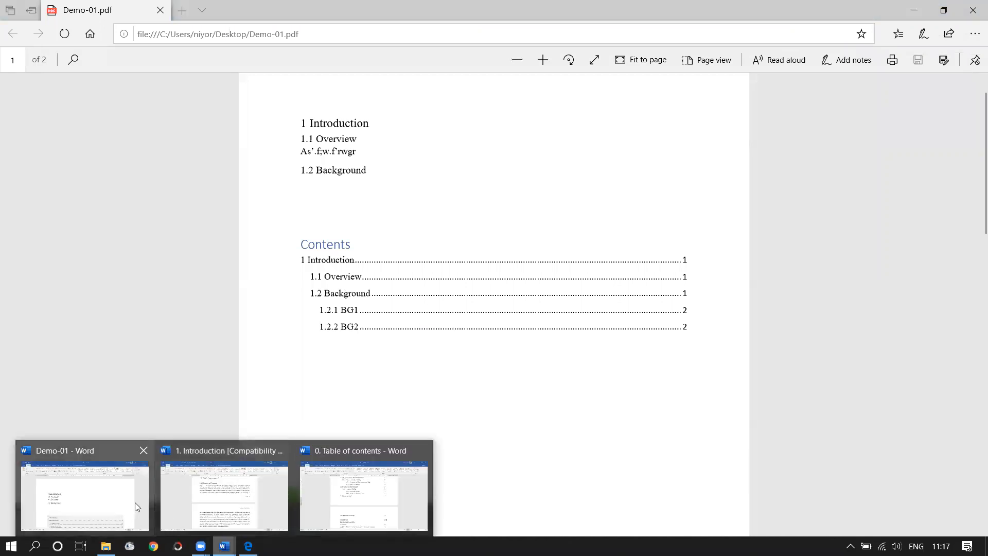
click(122, 494)
scroll(314, 344, down, 5)
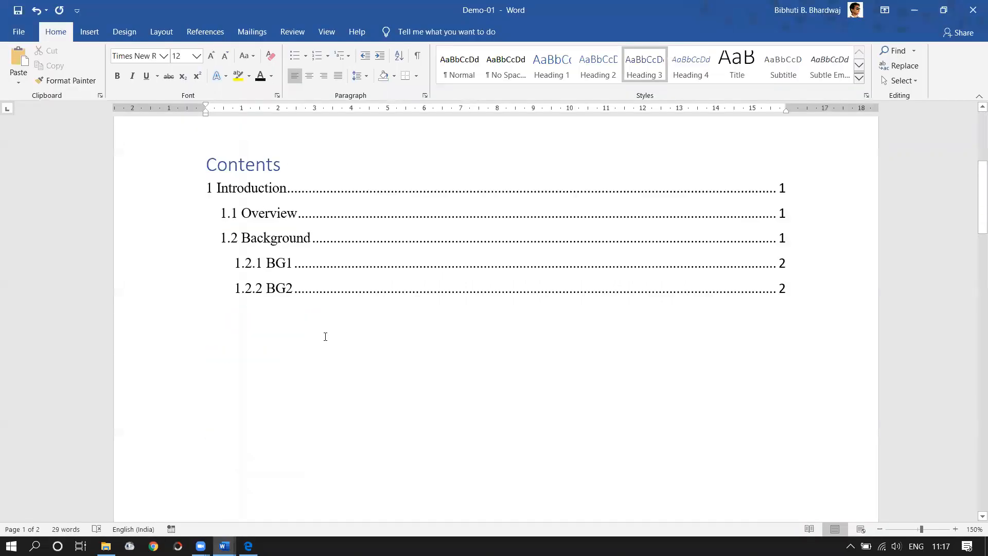
click(295, 260)
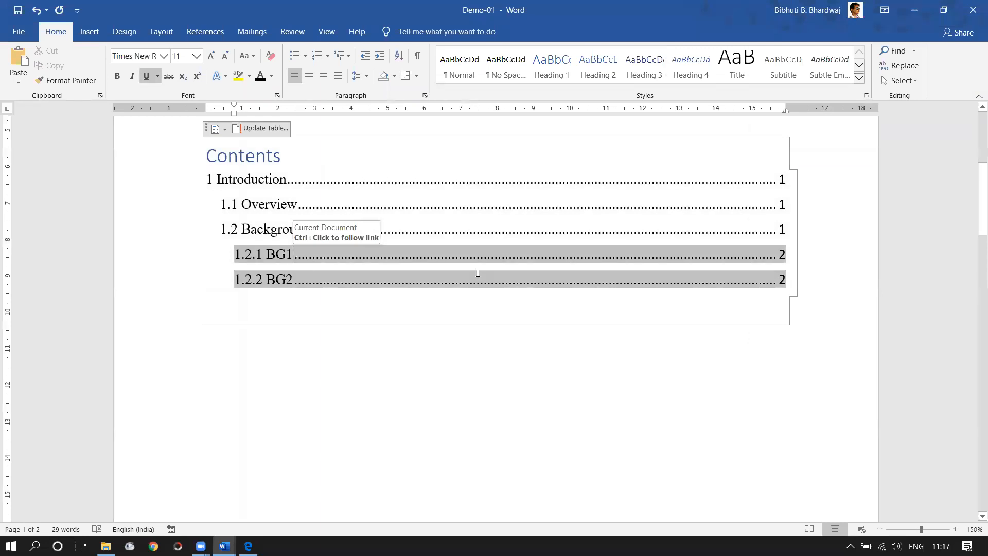
click(788, 181)
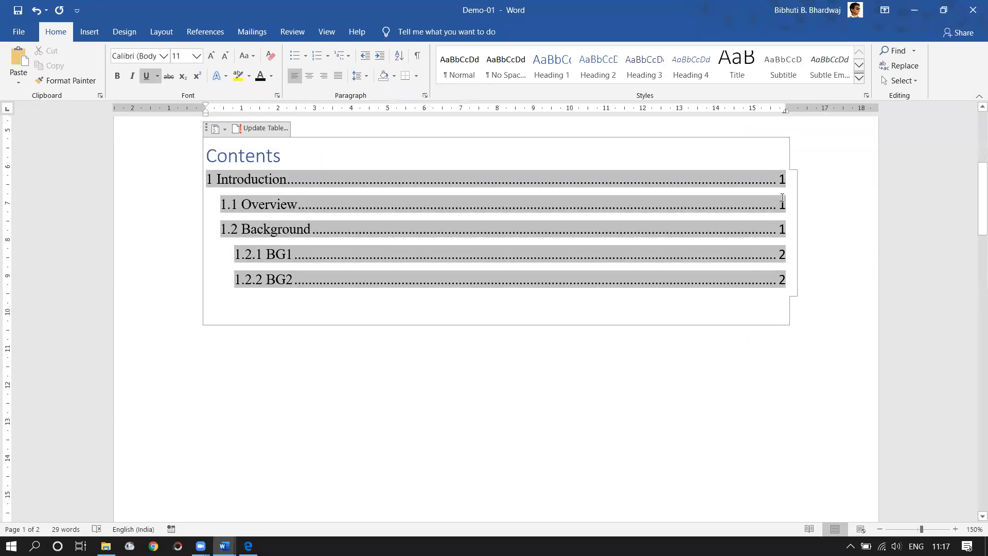
key(ctrl+a)
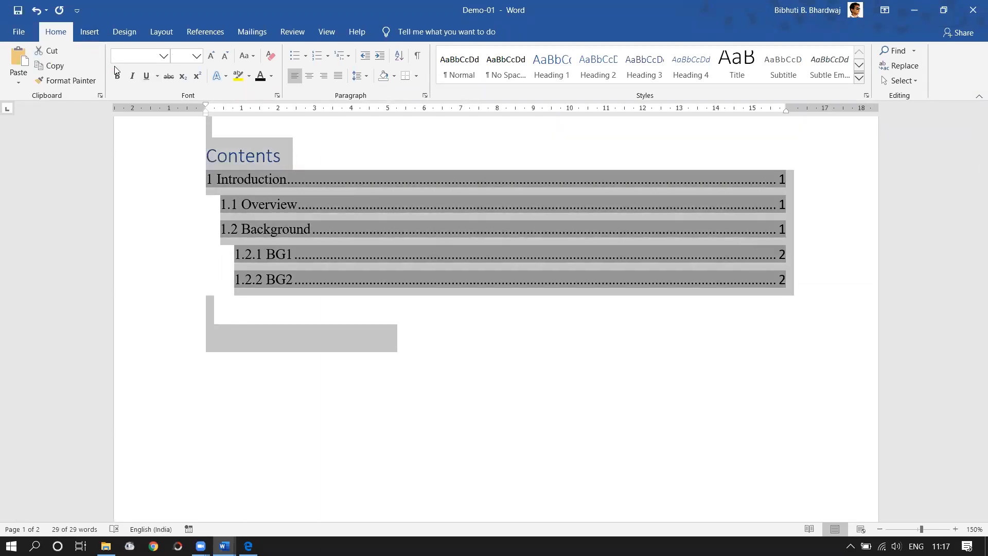
click(163, 56)
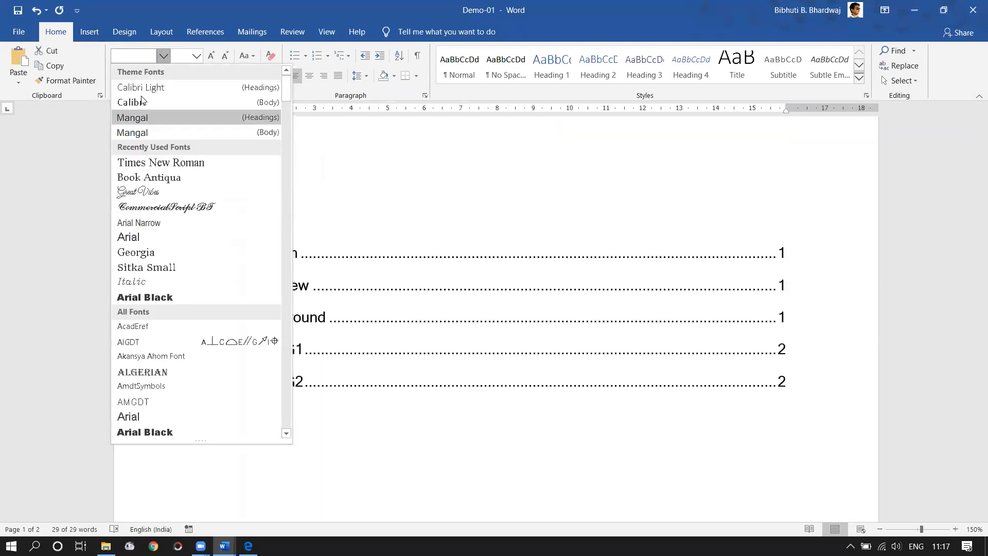
click(155, 162)
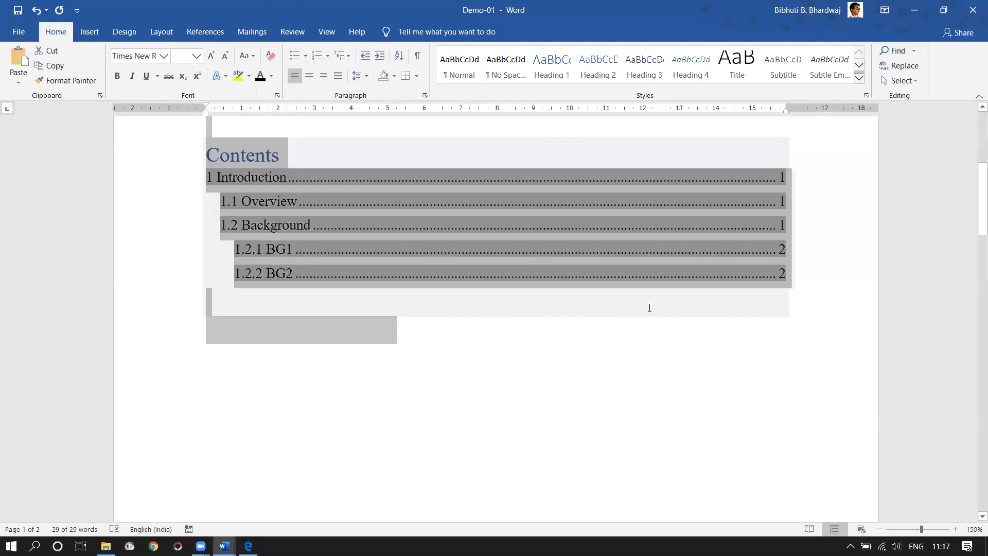
click(649, 308)
- Review the page numbers and entries in the table of contents, along with the headings above it
drag(782, 226, 784, 275)
drag(781, 222, 784, 176)
click(733, 367)
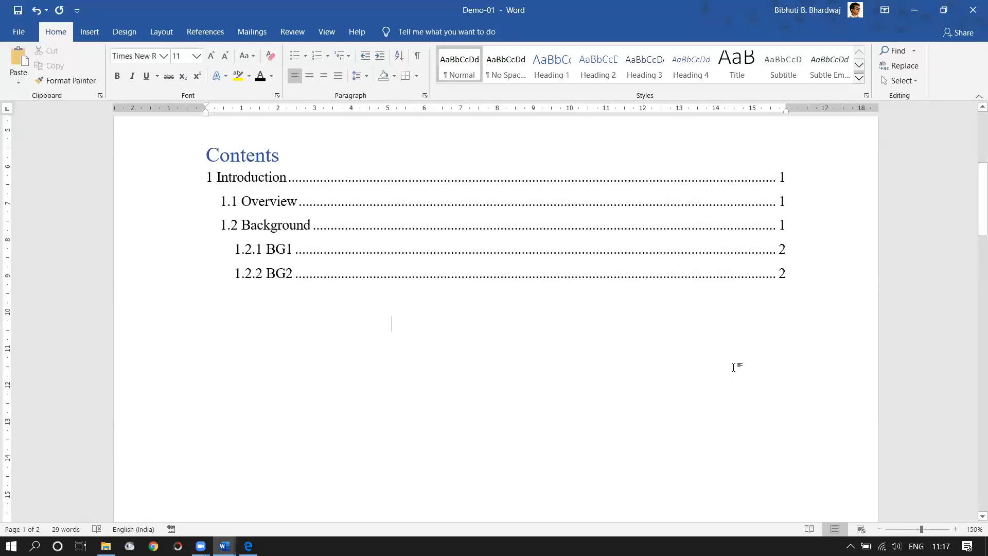
scroll(634, 373, up, 6)
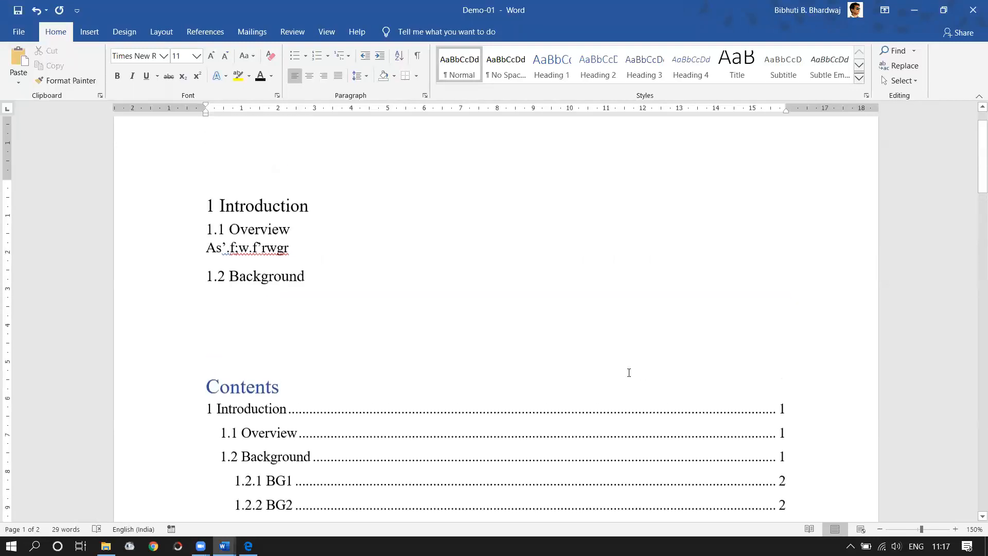
scroll(561, 383, down, 5)
scroll(525, 379, down, 2)
scroll(450, 388, up, 4)
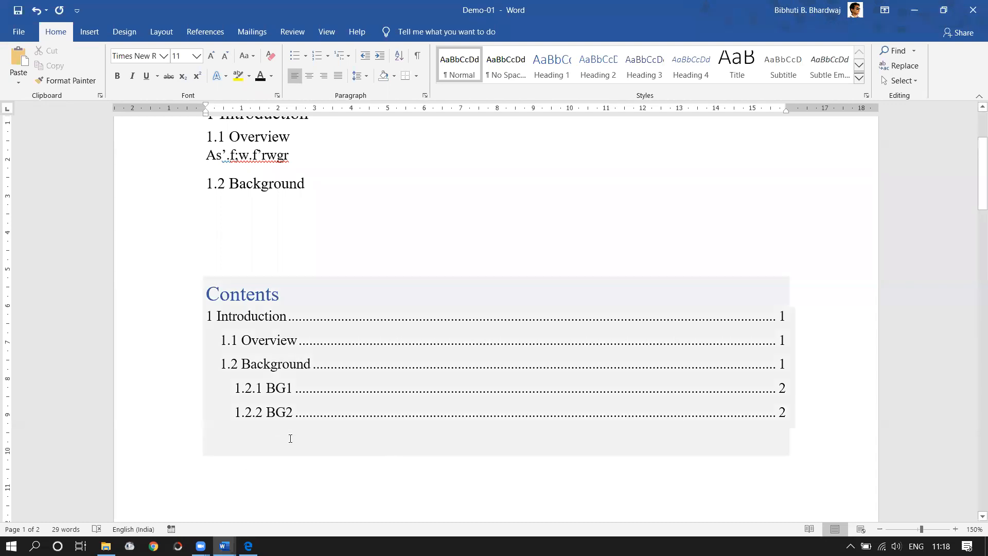
click(290, 438)
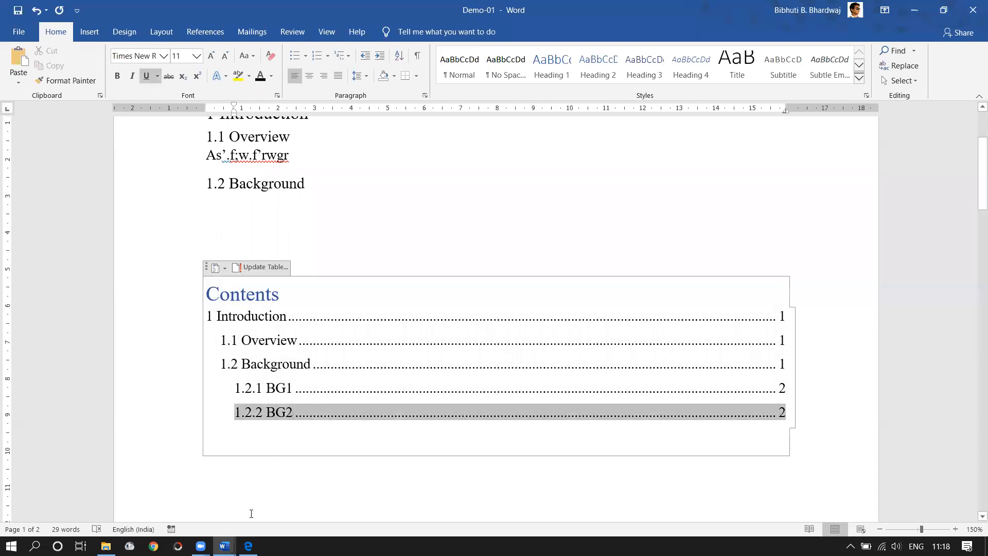
click(425, 471)
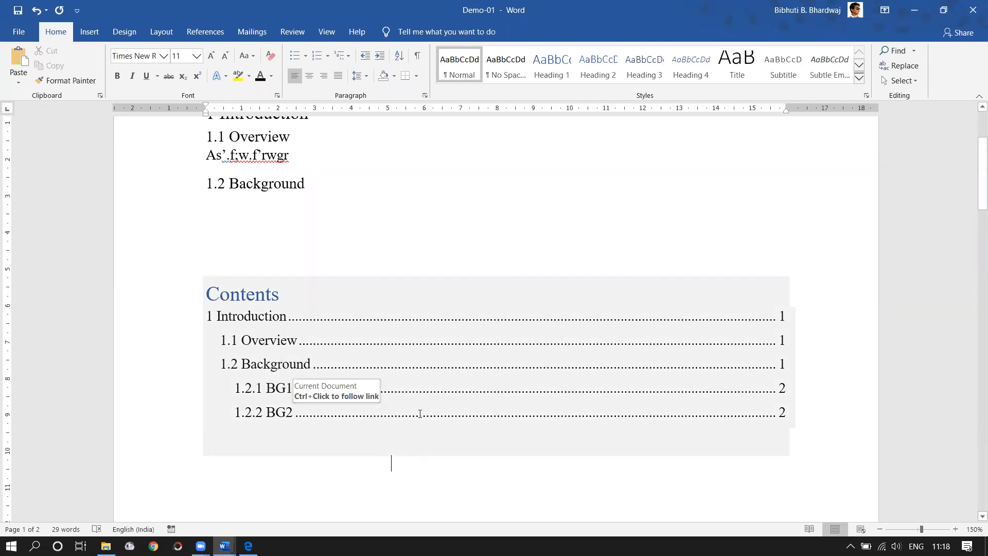
- Center the heading above the contents list and change its text to "Table of contents"
scroll(452, 470, down, 3)
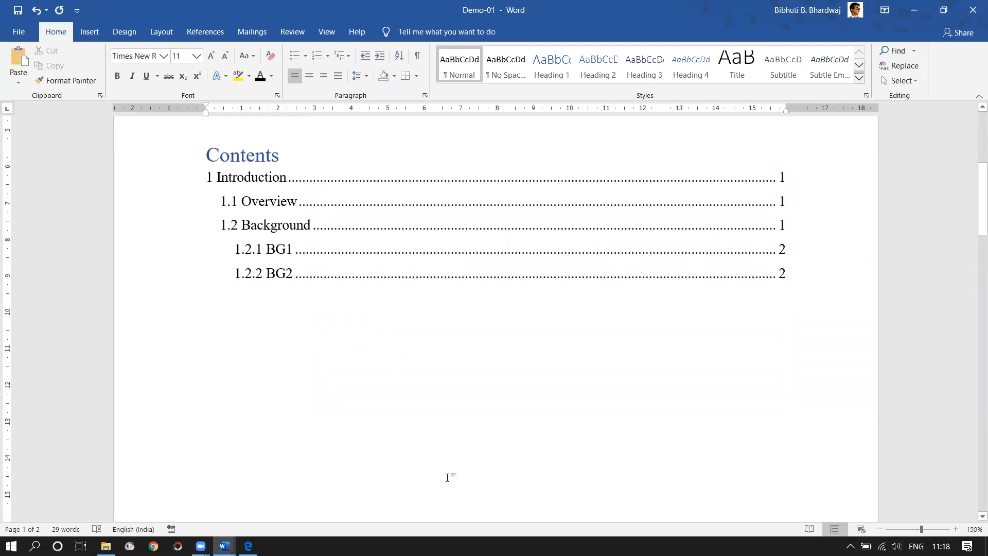
click(209, 156)
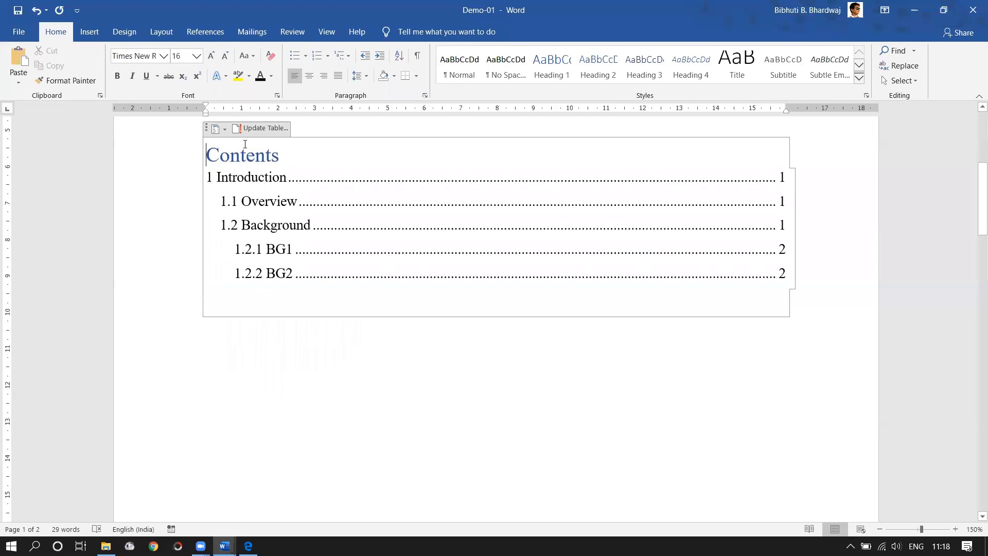
click(309, 75)
text(tBAL)
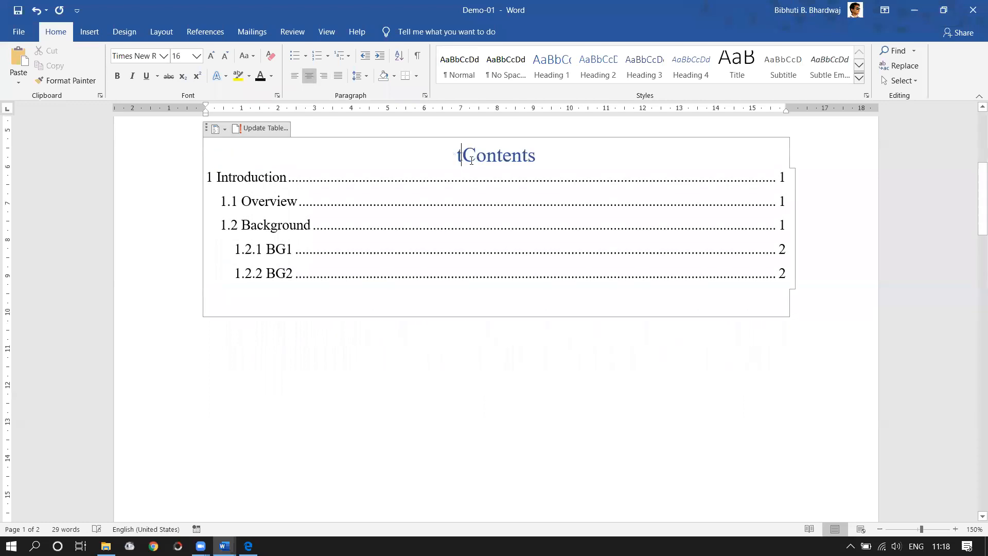
key(BackSpace)
key(BackSpace)
key(BackSpace)
key(BackSpace)
text(tABLE of)
key(Delete)
text(c)
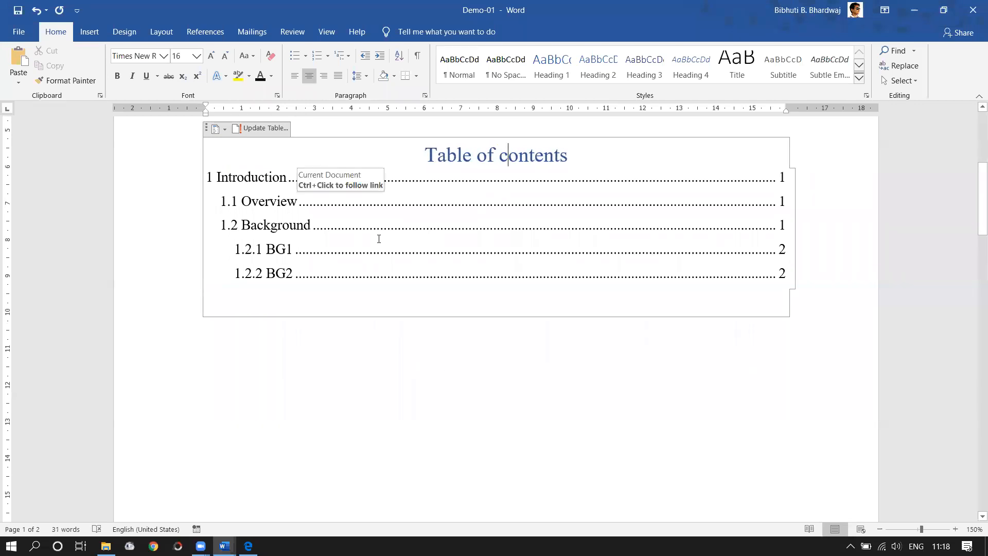
click(382, 369)
- View the update options for the table of contents and dismiss them without updating
click(298, 202)
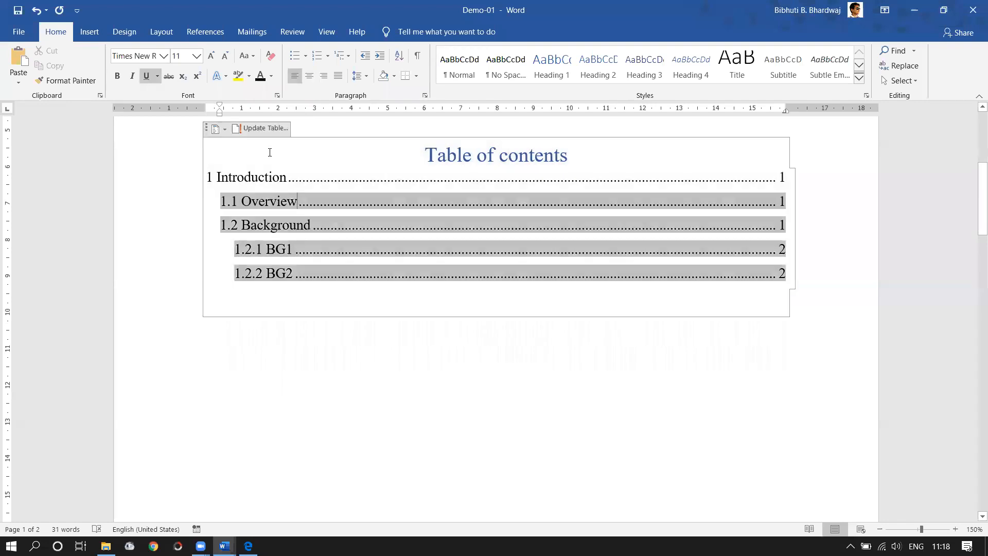
click(258, 130)
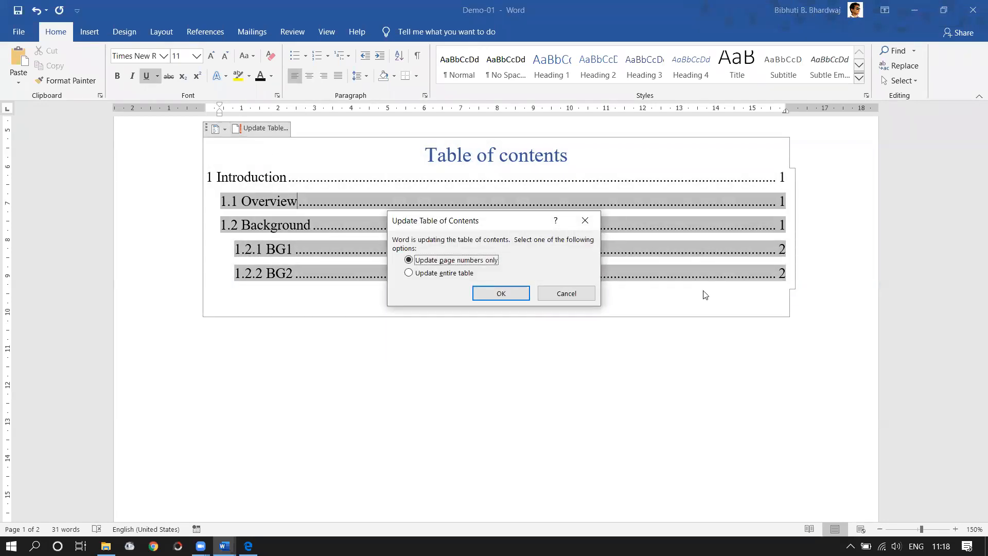
click(589, 297)
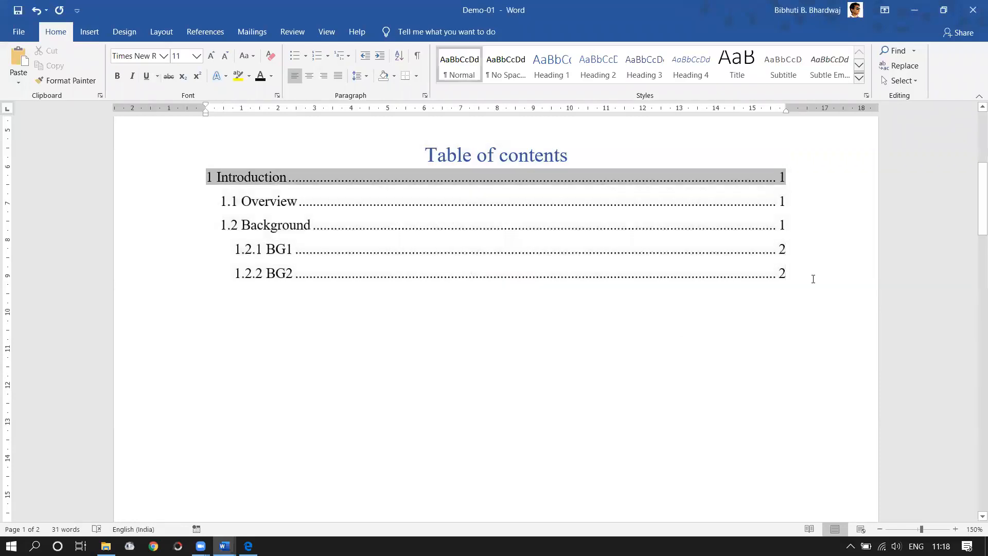
click(773, 291)
scroll(230, 451, up, 5)
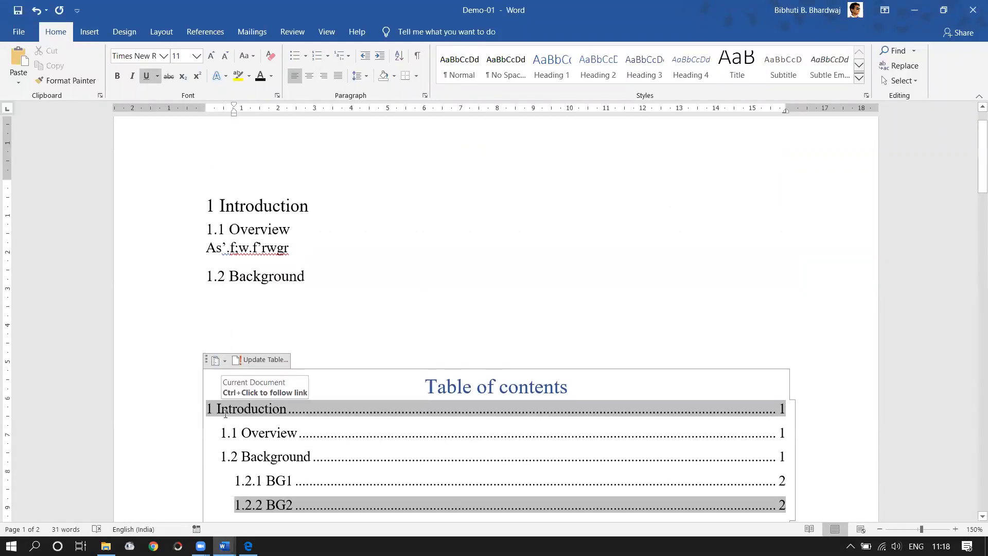
scroll(232, 412, down, 5)
scroll(233, 412, down, 2)
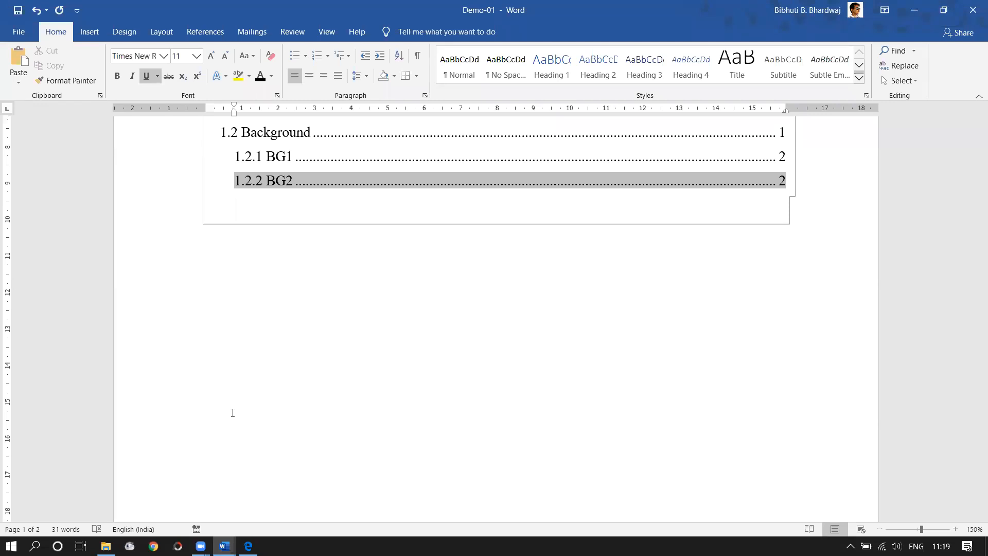
- Minimize the Demo-01 document and Demo-01.pdf to bring up the "0. Table of contents" document
click(233, 298)
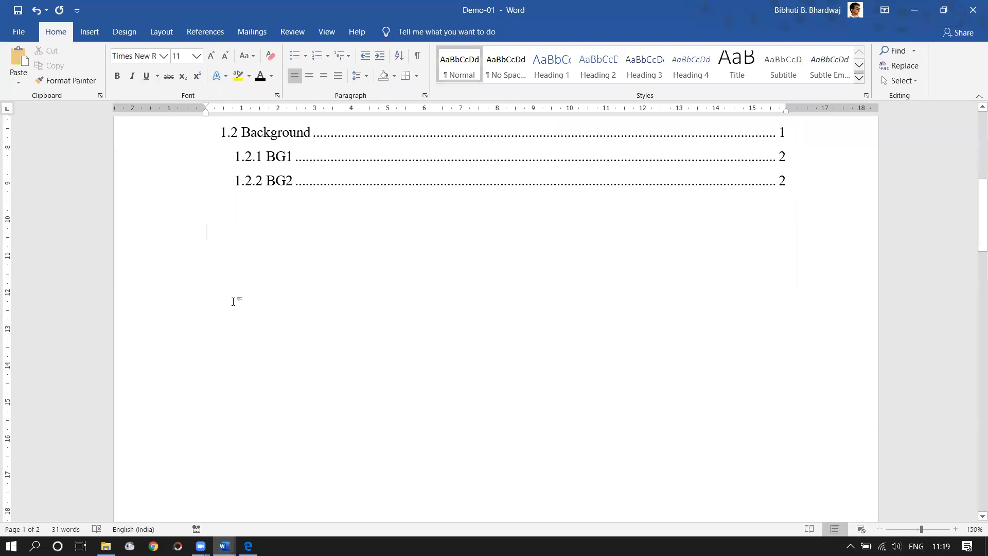
click(916, 10)
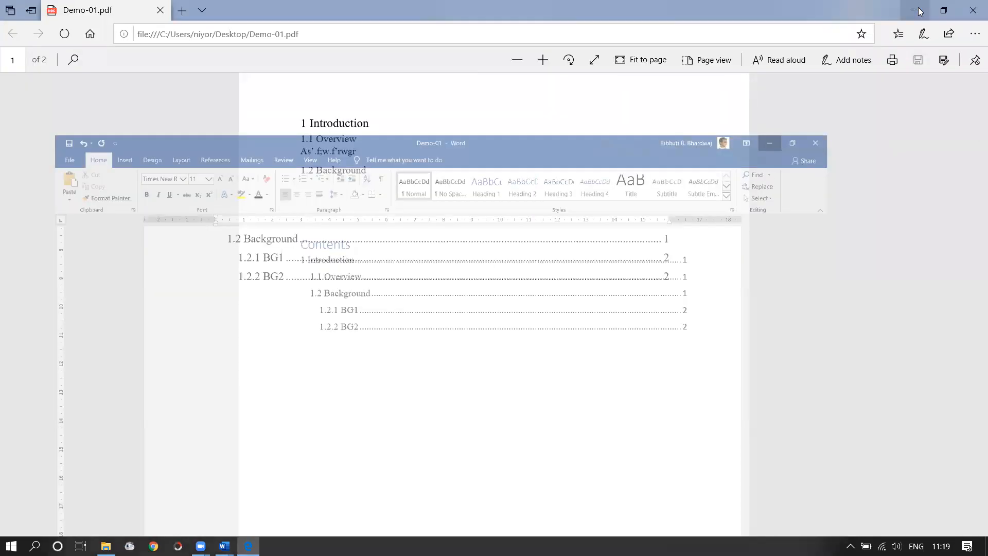
click(920, 10)
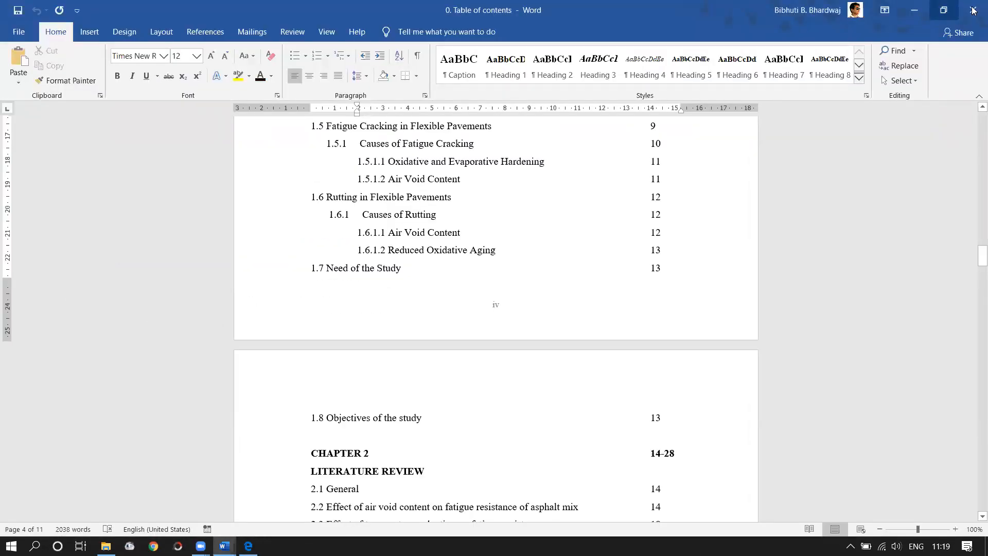
- Open the Dubai Article folder on the desktop and copy the Fig. 5 image
click(917, 11)
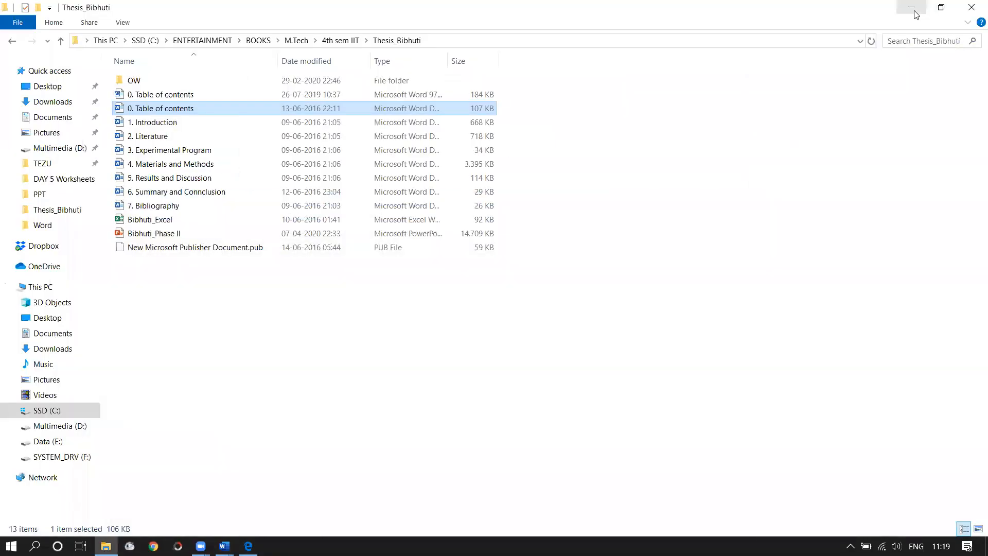
click(911, 10)
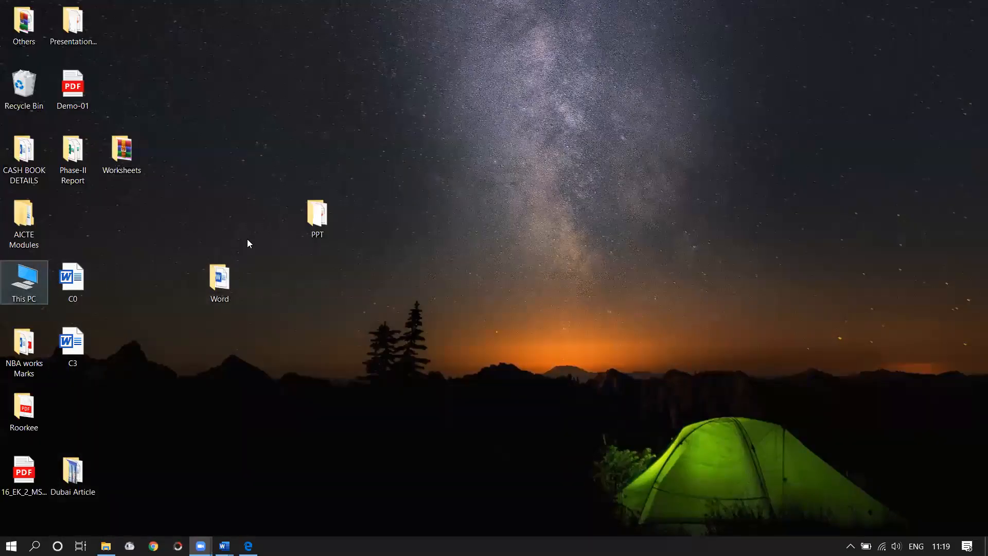
double_click(80, 480)
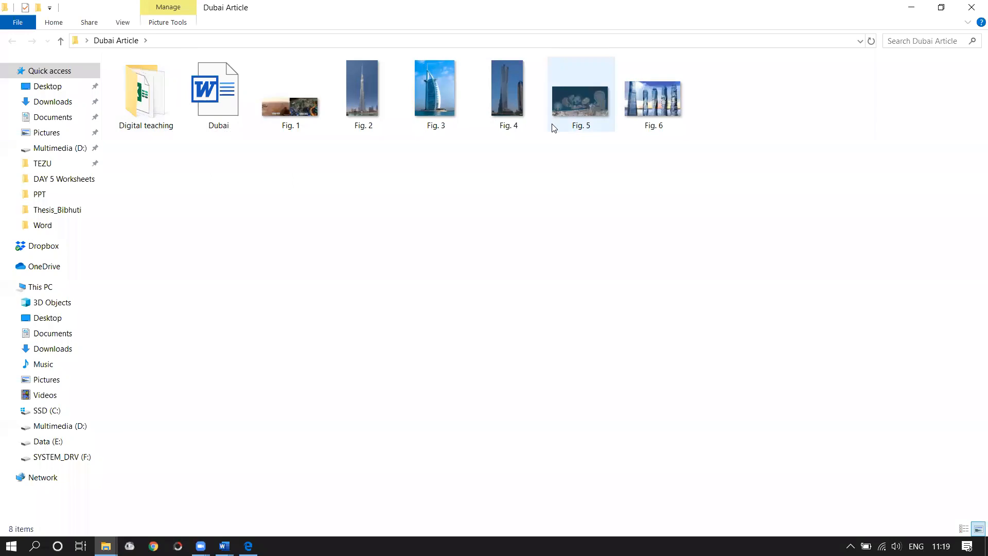
click(592, 113)
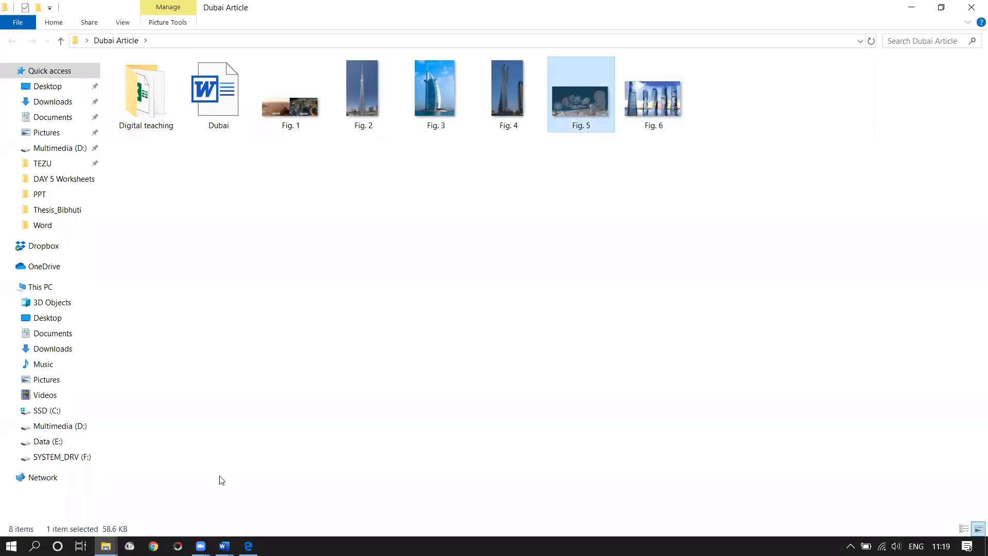
- Switch to the Demo-01 document in Word and paste the copied image a few lines below the 1.2.2 BG2 text
click(223, 546)
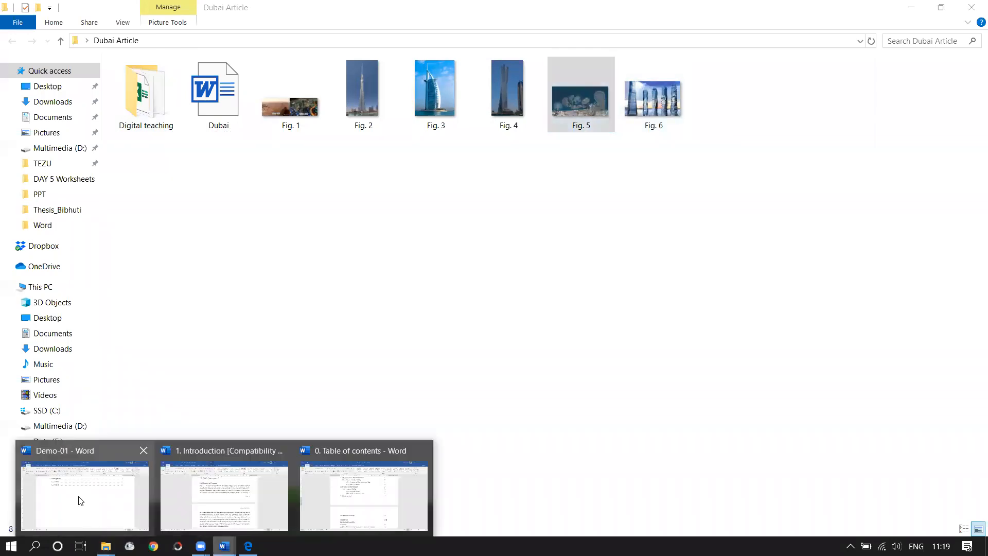
click(80, 501)
scroll(283, 426, up, 3)
scroll(274, 419, down, 2)
click(272, 247)
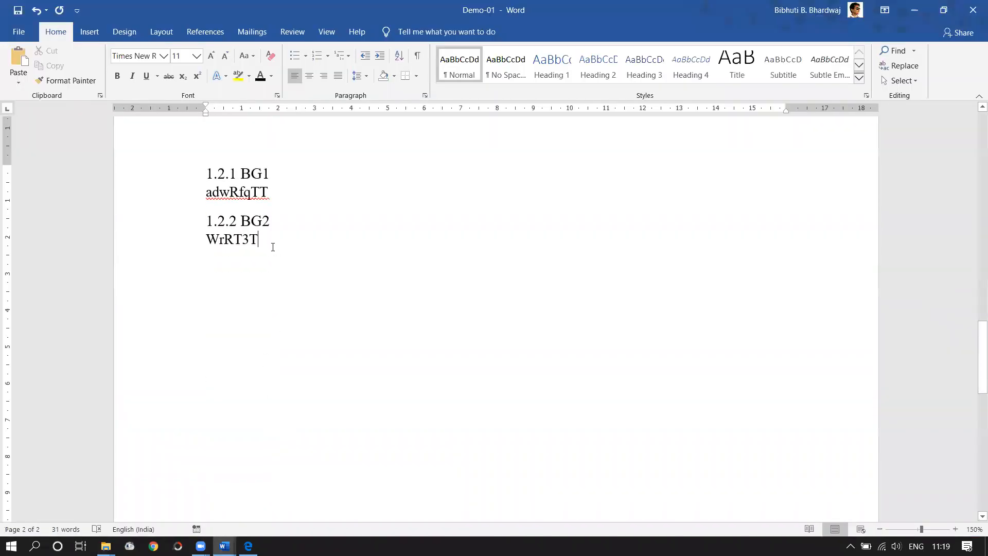
key(Return)
key(Return)
key(Return)
key(ctrl+v)
- Shrink the pasted picture proportionally to about 12.7 cm wide and centre it on the page
click(521, 389)
drag(766, 490, 681, 446)
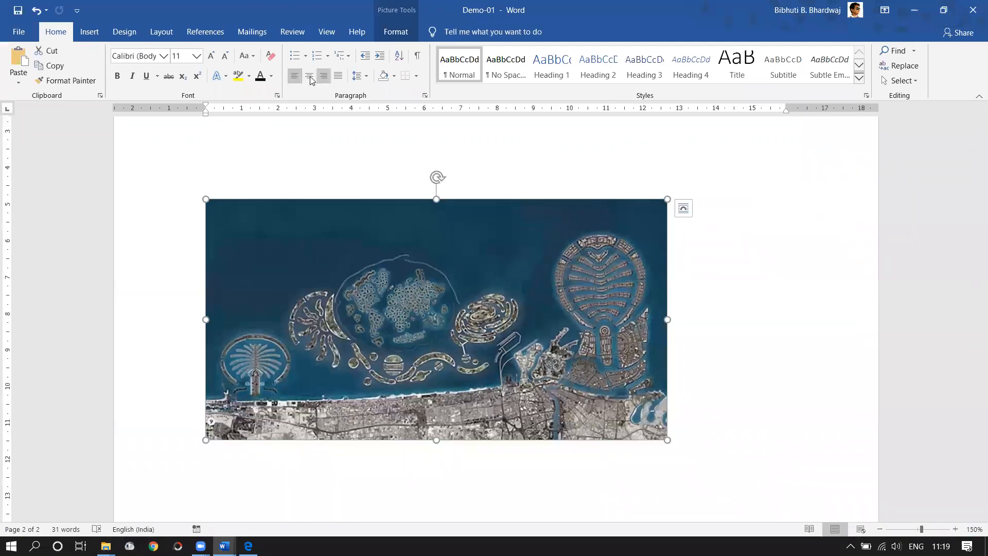
click(309, 76)
- Add two more blank lines between the 1.2.2 BG2 text and the picture
scroll(317, 154, up, 5)
click(313, 331)
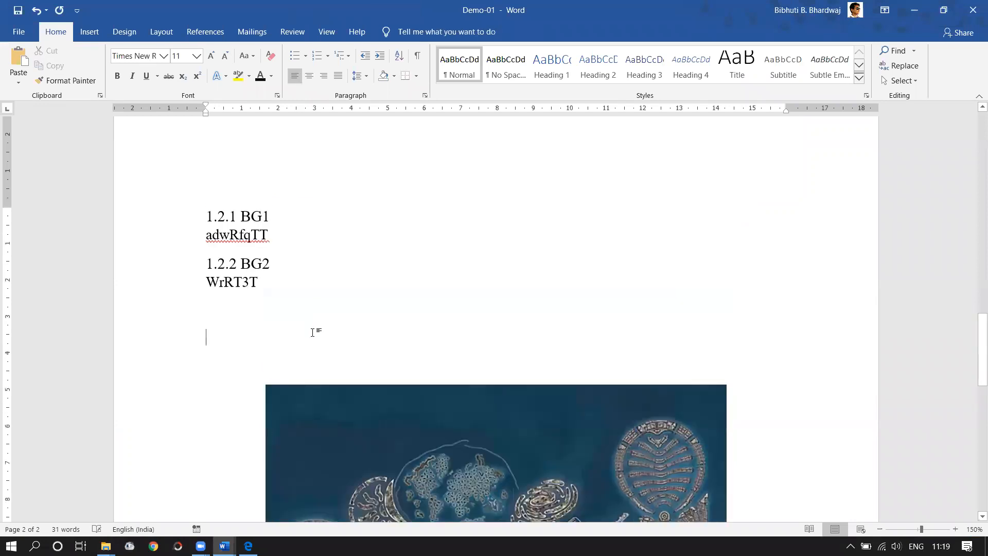
key(Return)
key(Return)
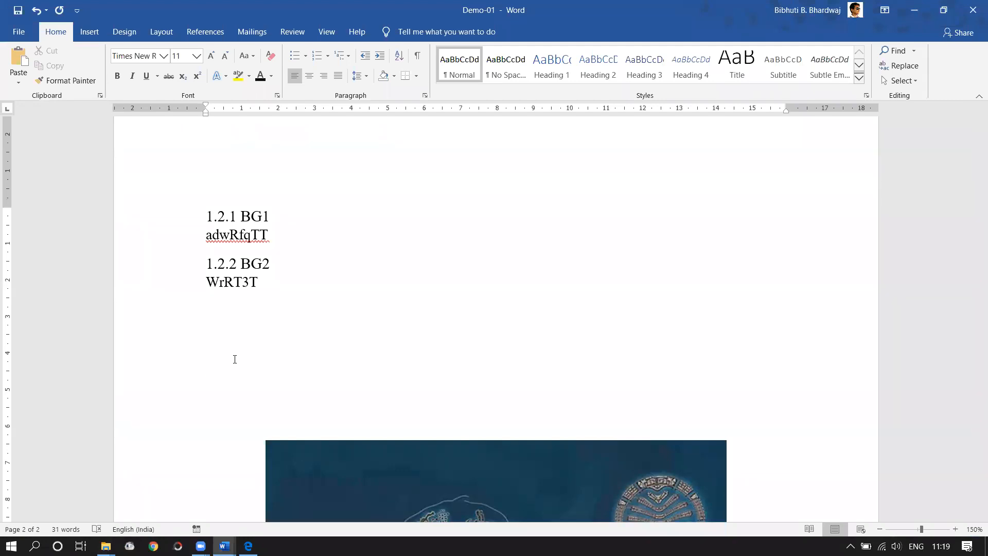
- Start a caption on the empty line below the picture and choose the label "Fig." for it
scroll(366, 273, down, 10)
click(445, 250)
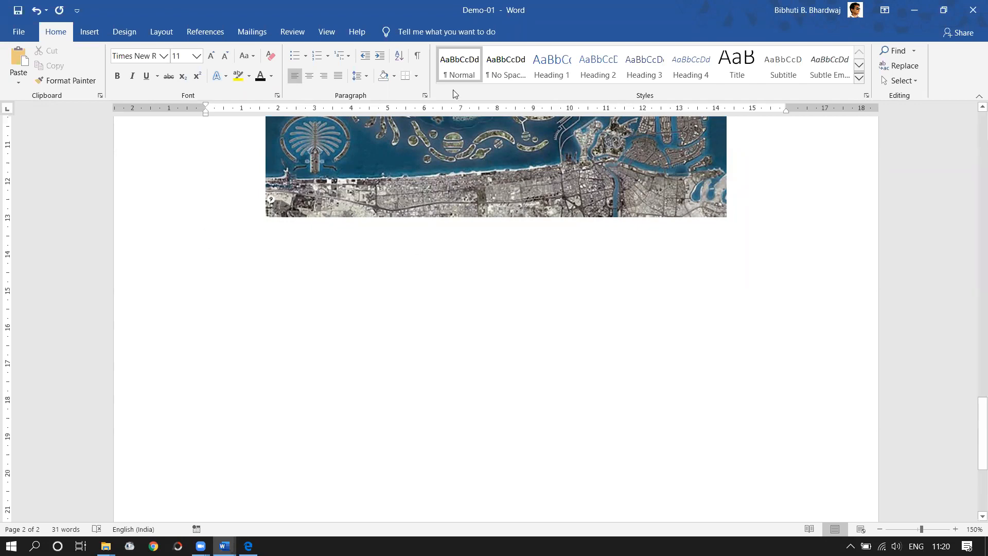
click(217, 36)
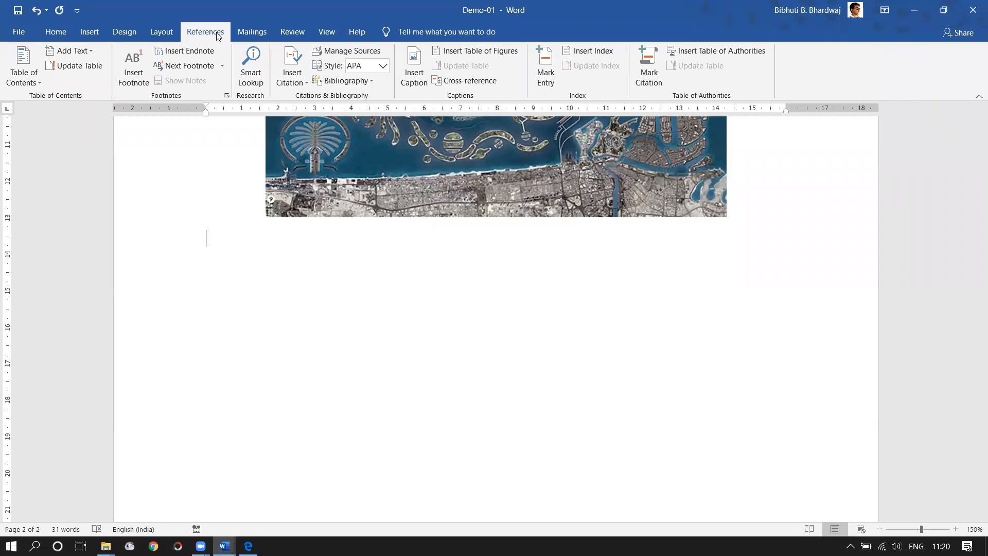
click(410, 79)
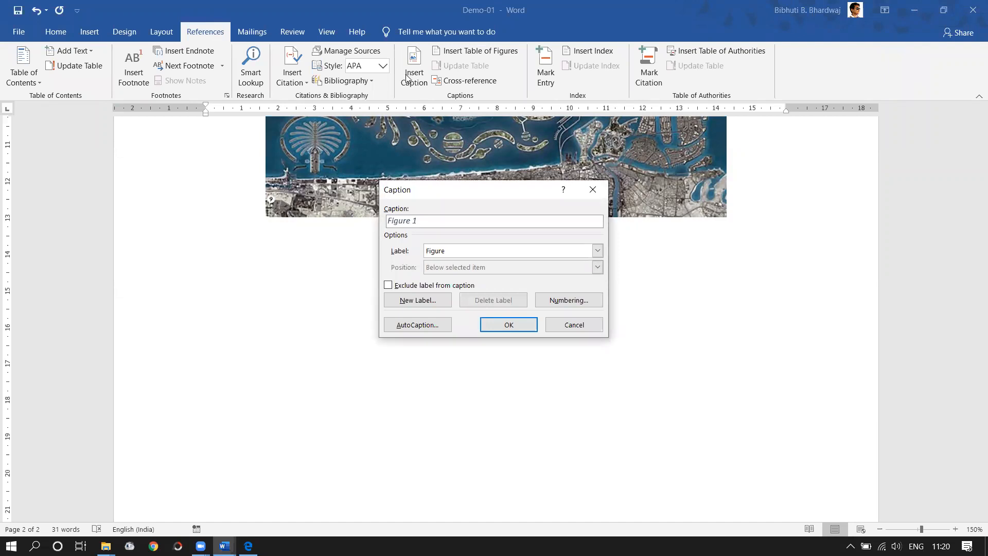
click(460, 256)
click(460, 256)
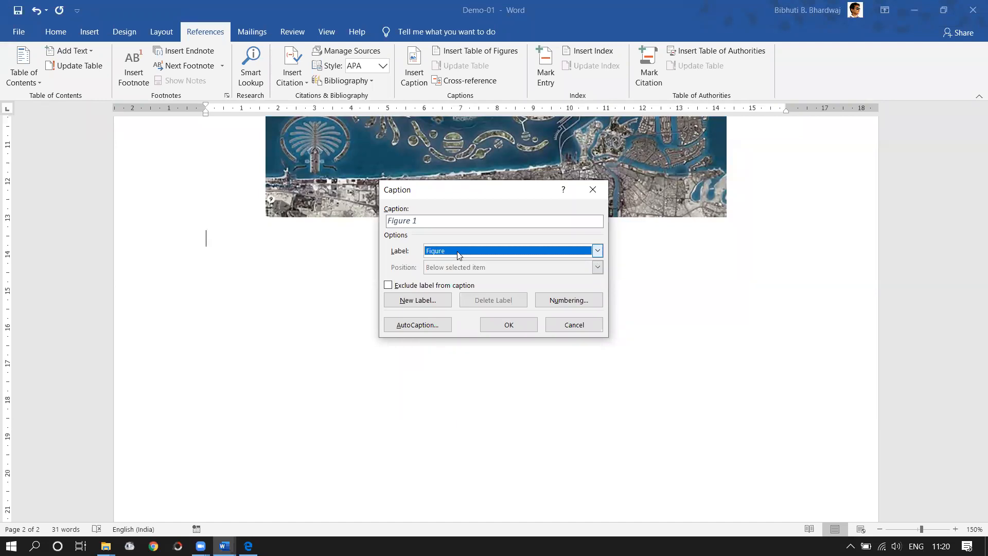
click(460, 254)
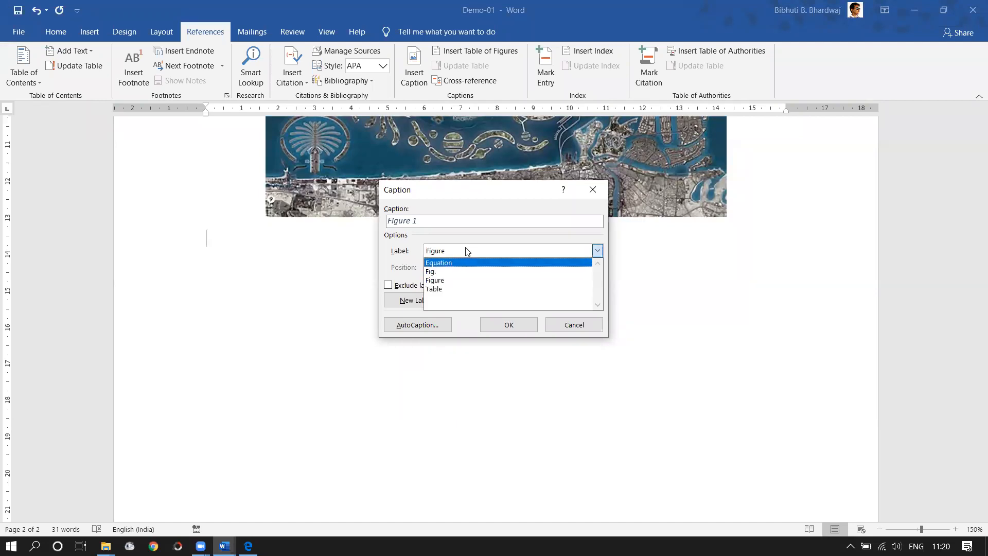
click(467, 251)
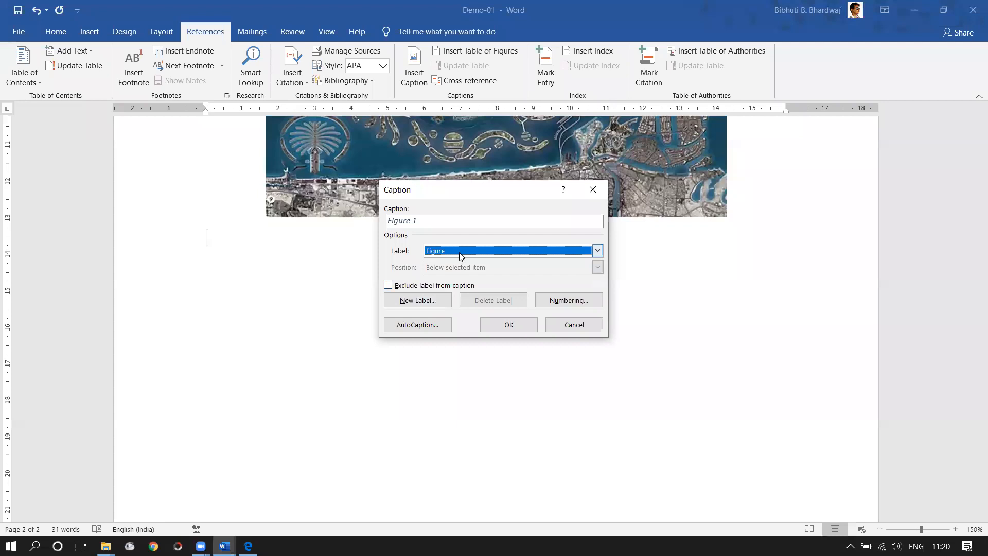
click(435, 298)
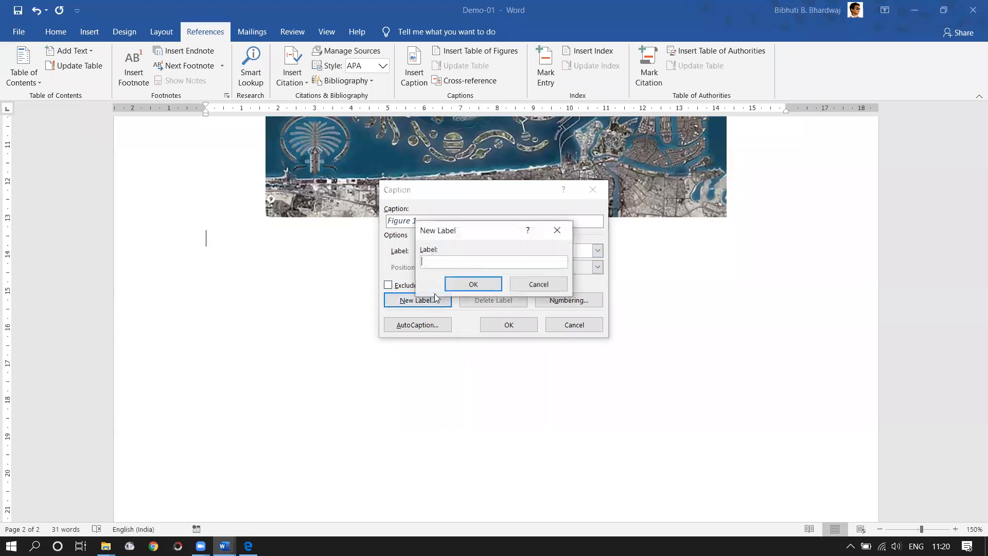
click(531, 284)
click(453, 250)
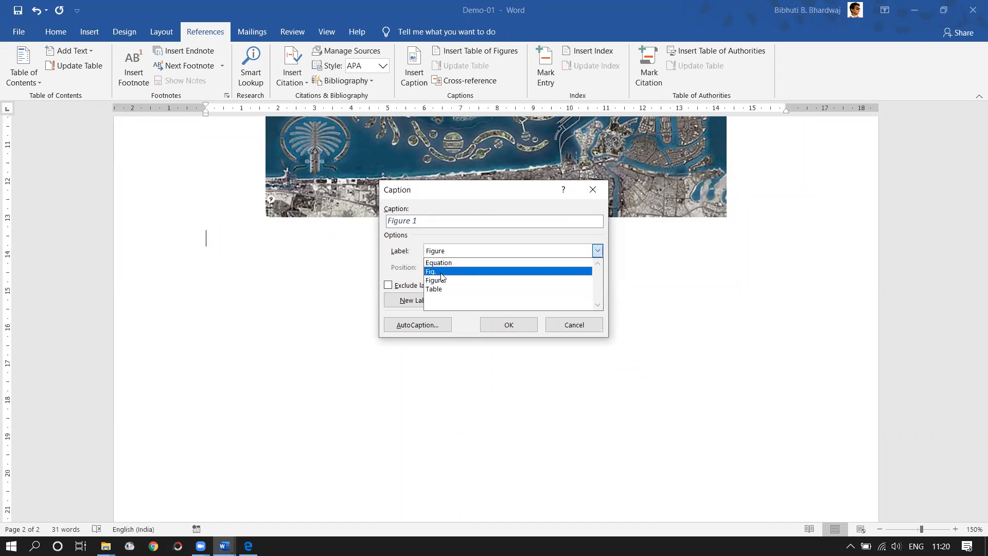
click(441, 271)
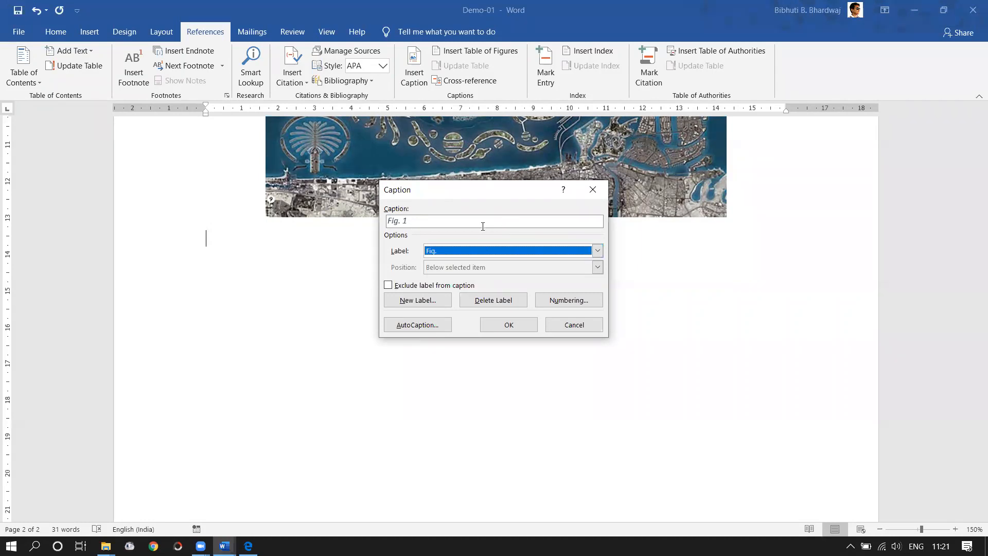
- Set the caption numbering to include the Heading 1 chapter number with a period separator, and insert the caption
click(568, 301)
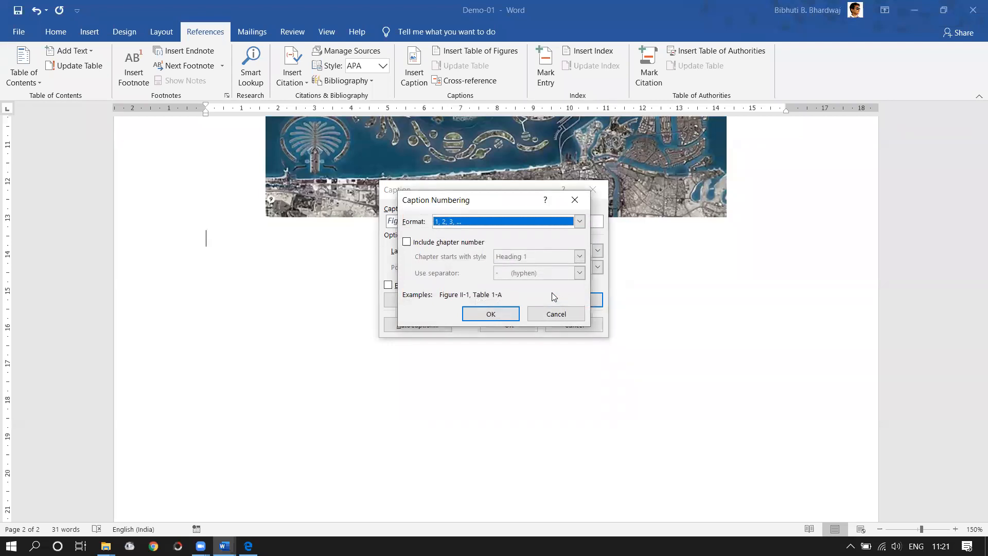
click(407, 242)
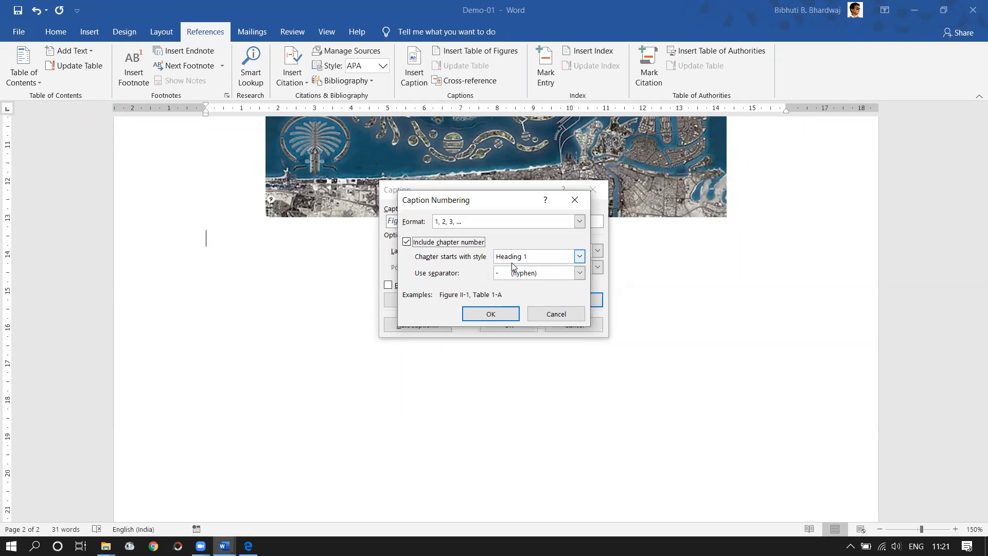
click(580, 258)
click(579, 257)
click(580, 258)
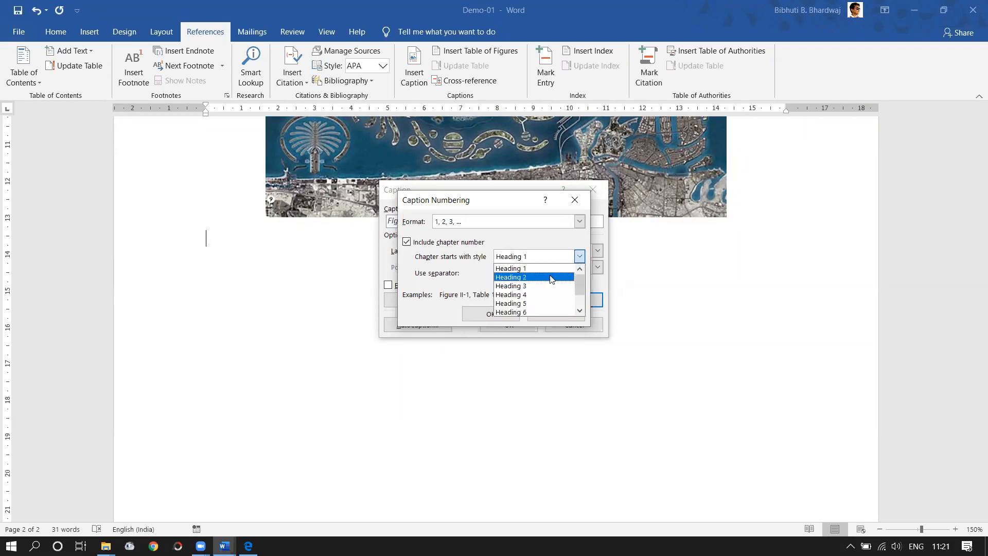
click(580, 257)
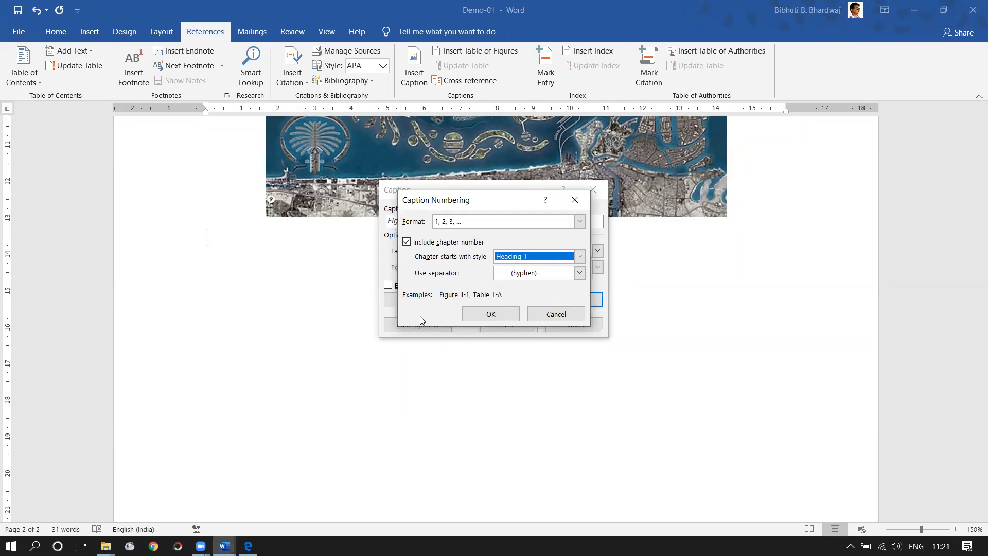
click(536, 274)
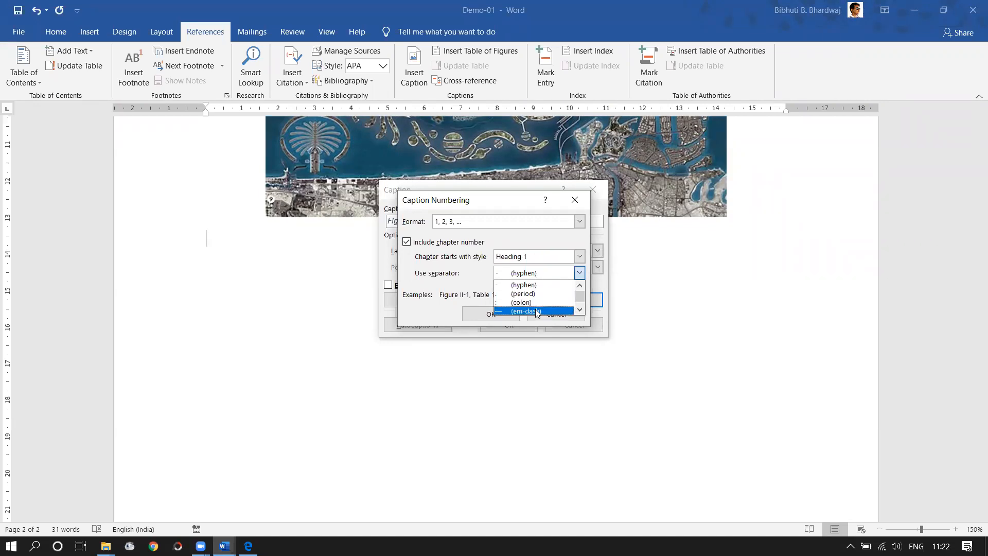
click(523, 294)
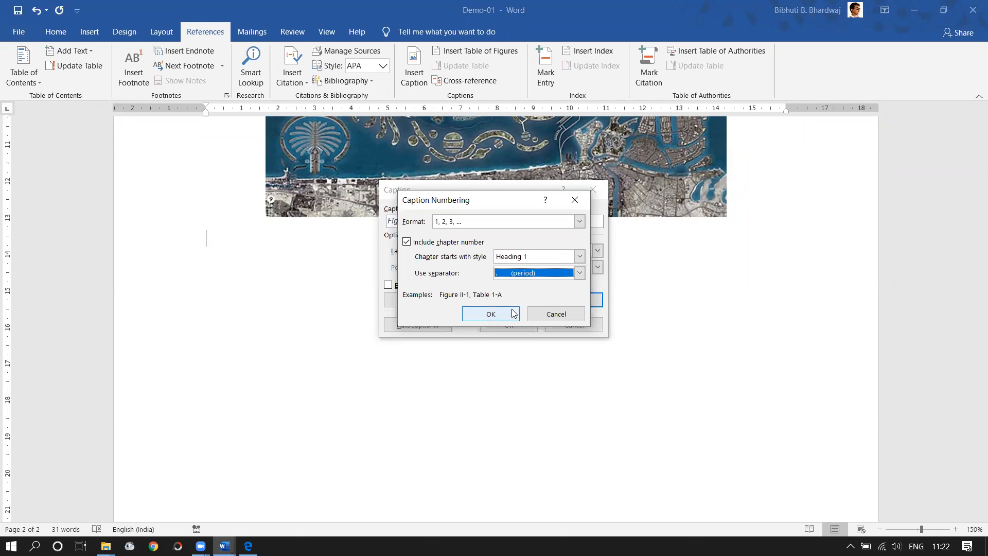
click(513, 313)
click(499, 314)
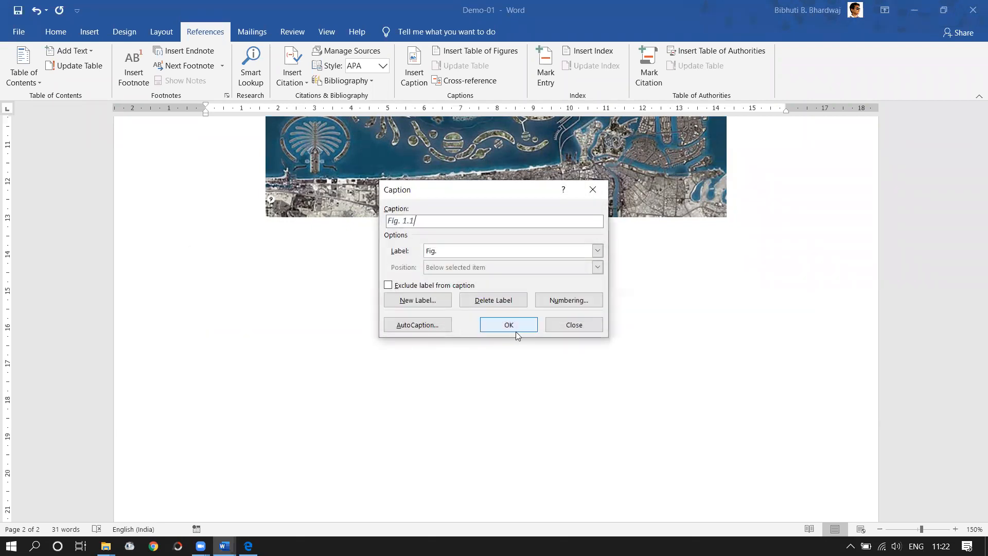
click(514, 324)
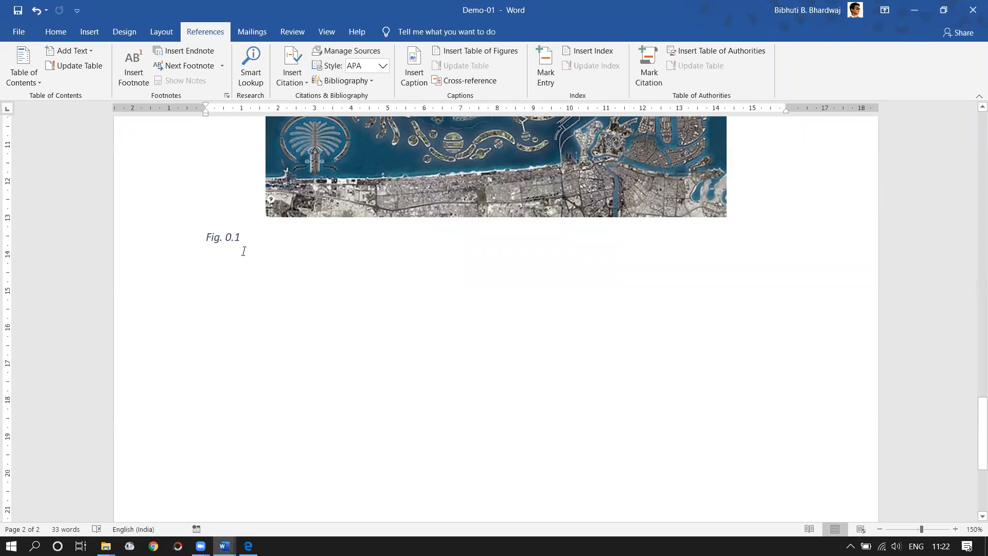
- Delete the title text of the chapter 1 heading at the document's start and add an empty line below it
drag(975, 470, 947, 115)
drag(220, 254, 309, 250)
key(Delete)
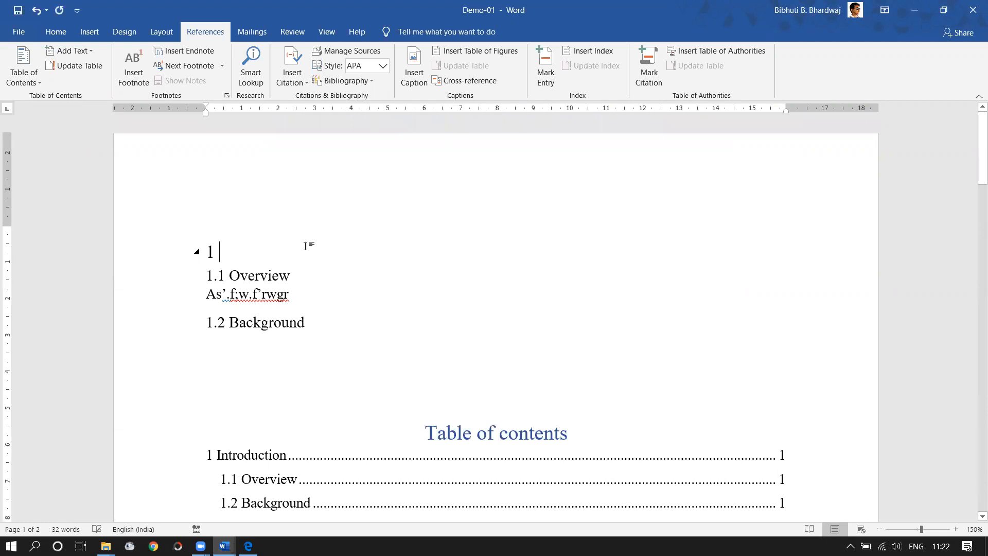
key(Return)
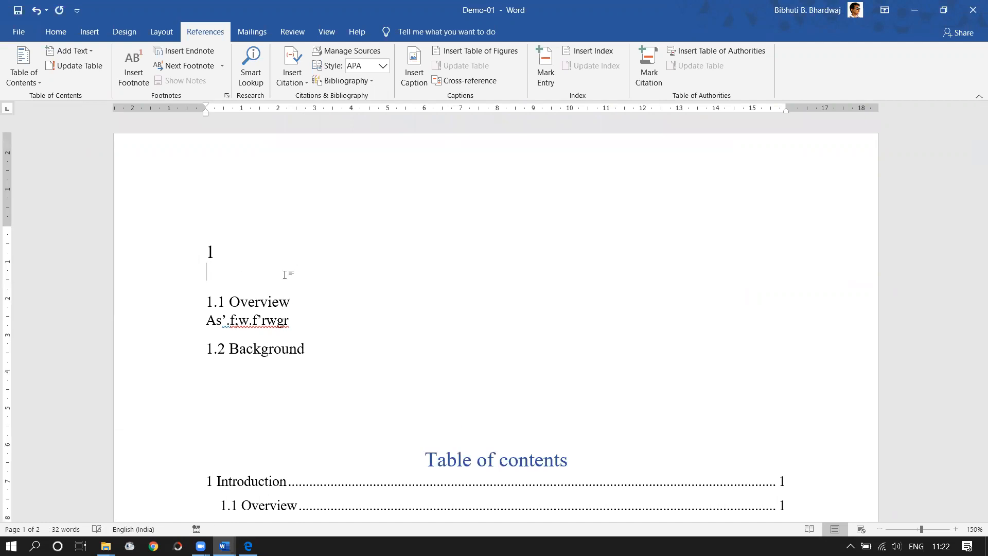
- Delete the caption below the picture on the second page
scroll(289, 271, down, 15)
scroll(359, 386, down, 10)
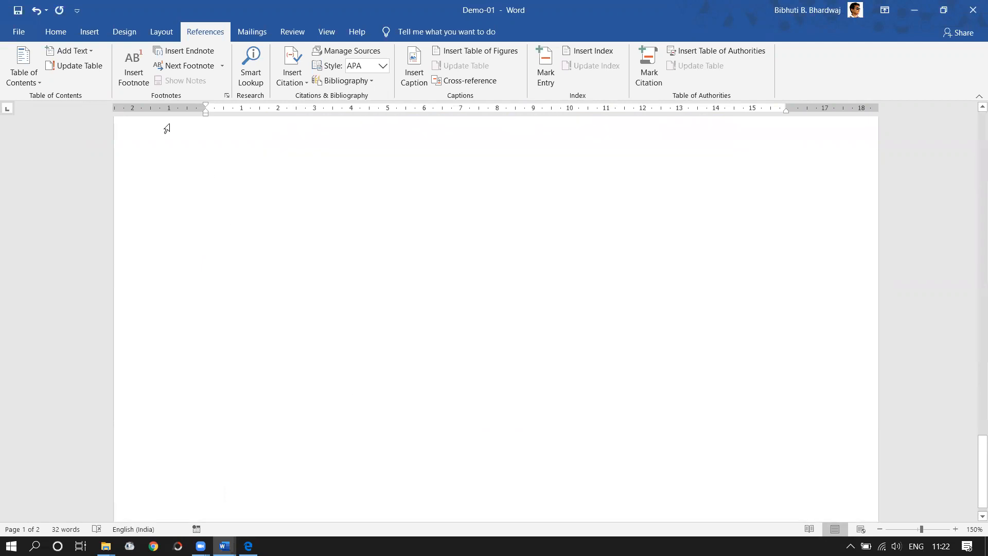
scroll(166, 126, up, 3)
drag(239, 194, 196, 196)
key(Delete)
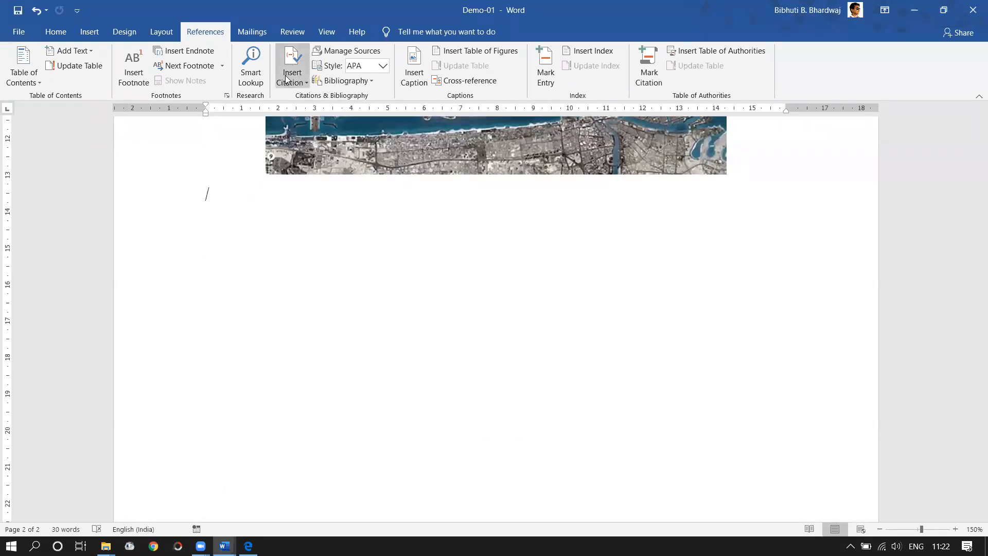
- Insert a new "Fig." caption below the picture, keeping chapter numbering by Heading 1 with a period separator
click(403, 74)
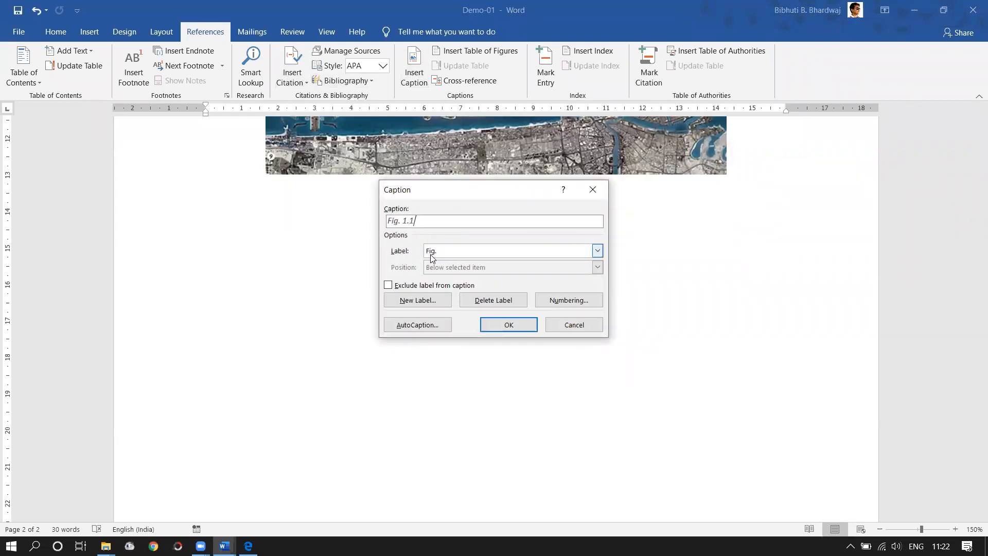
click(551, 300)
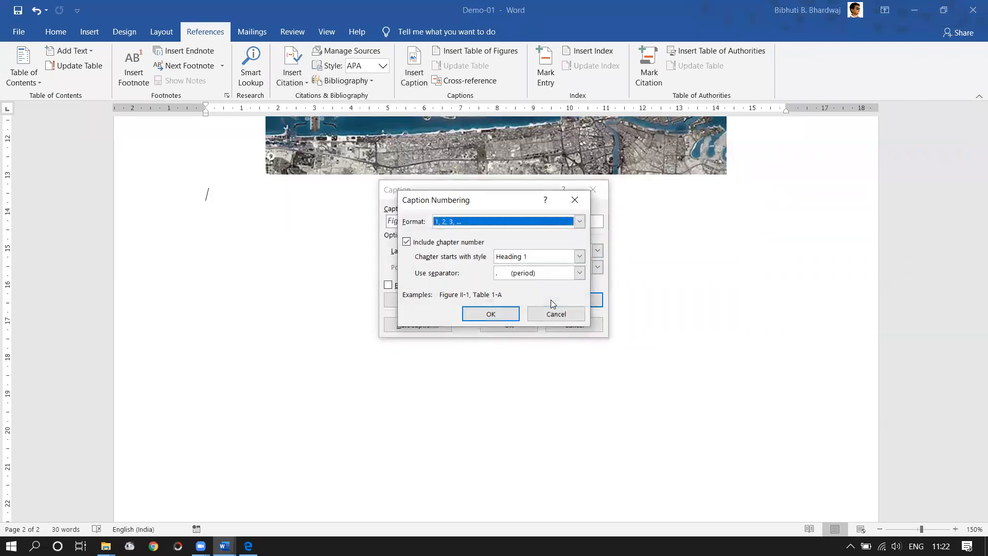
click(489, 315)
click(493, 311)
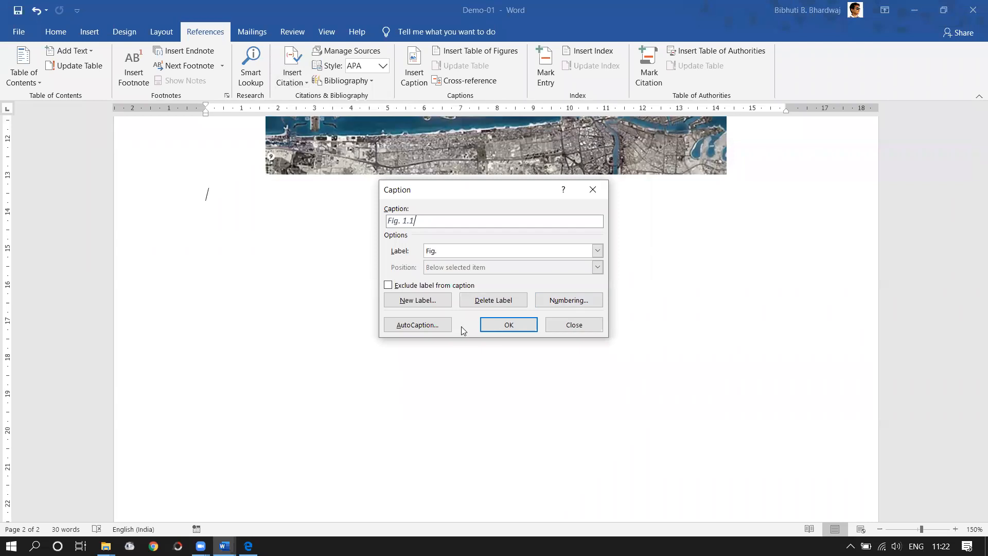
click(491, 325)
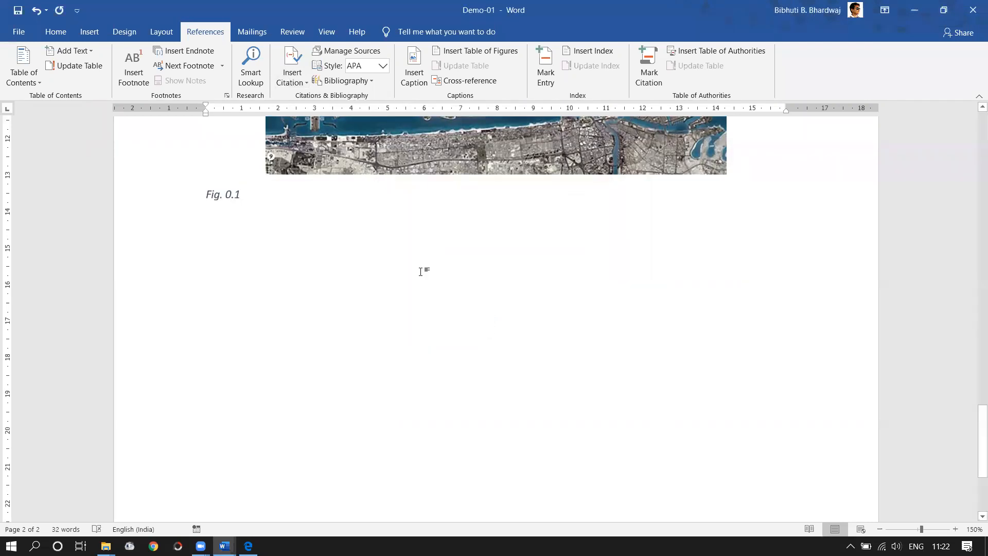
- Delete the "Fig. 0.1" caption below the picture
drag(244, 196, 227, 197)
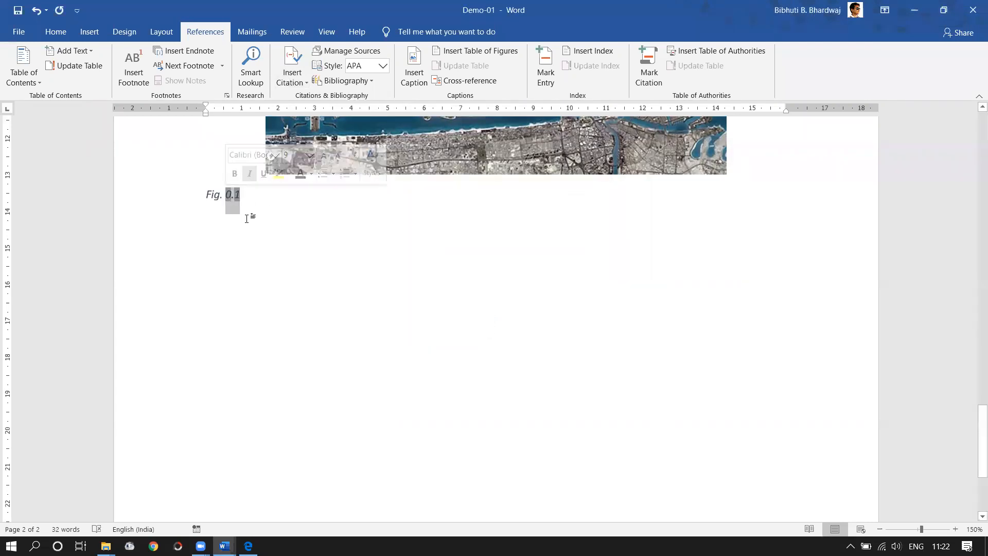
click(240, 197)
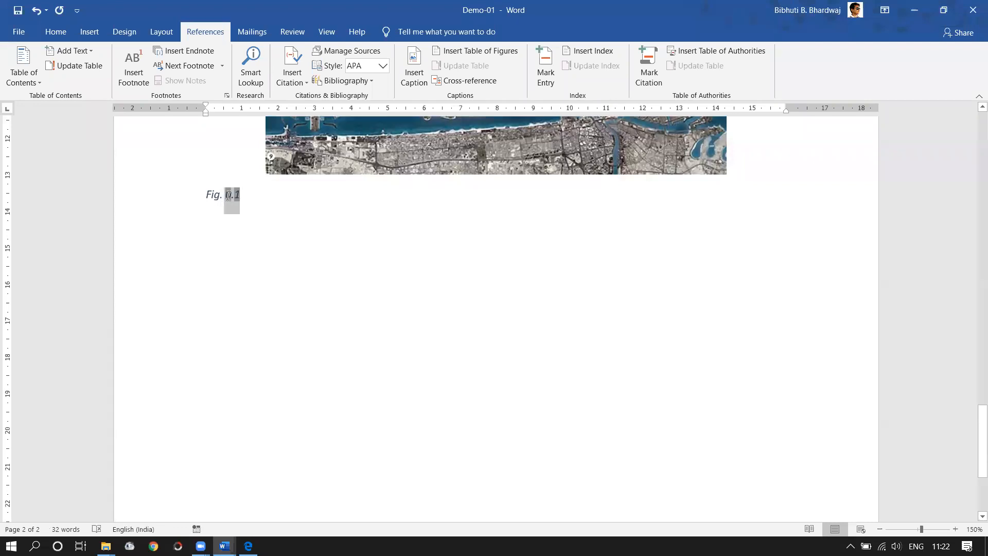
click(241, 196)
drag(242, 194, 235, 193)
key(BackSpace)
key(BackSpace)
key(BackSpace)
key(BackSpace)
key(BackSpace)
key(BackSpace)
key(BackSpace)
key(BackSpace)
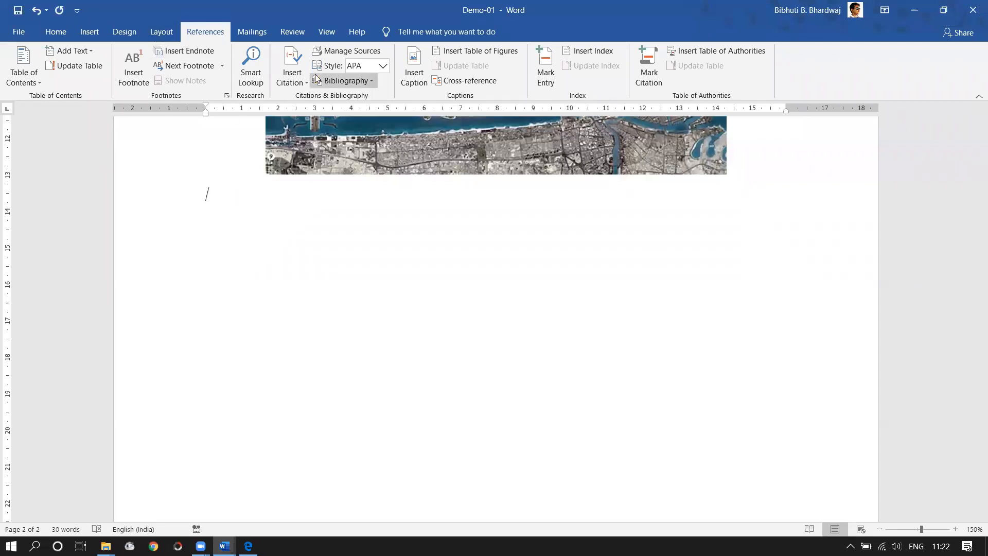
- Insert a new "Fig." caption below the picture with the chapter number excluded from its numbering
click(414, 67)
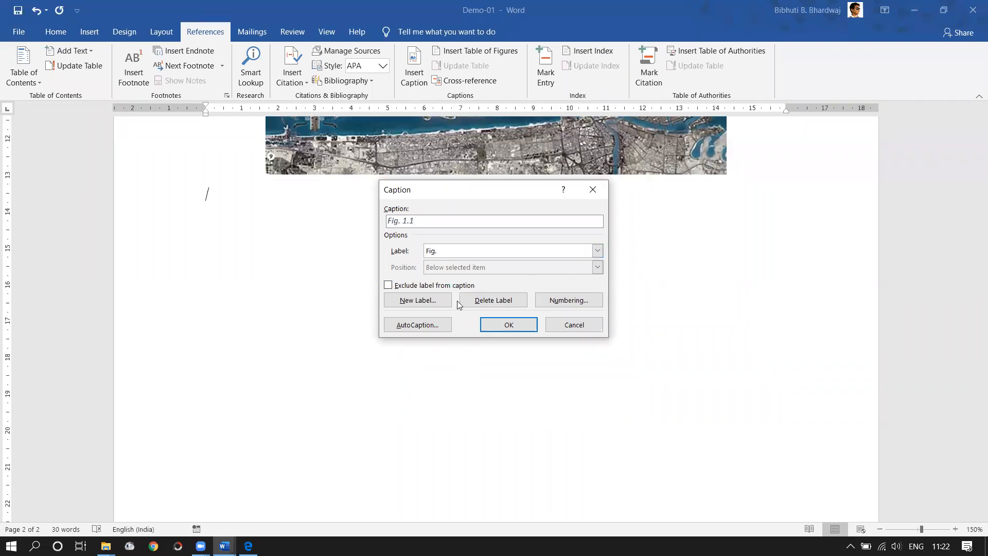
click(568, 300)
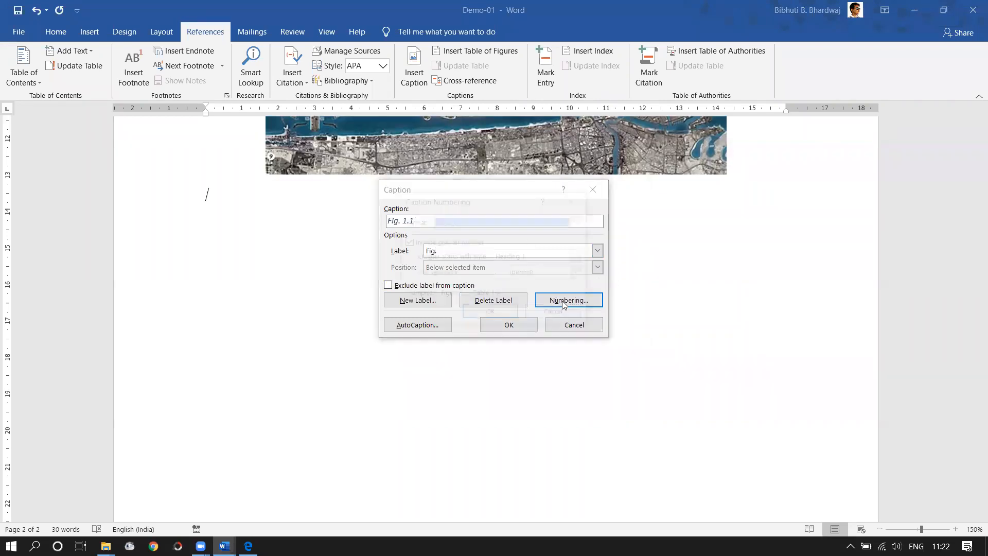
click(406, 242)
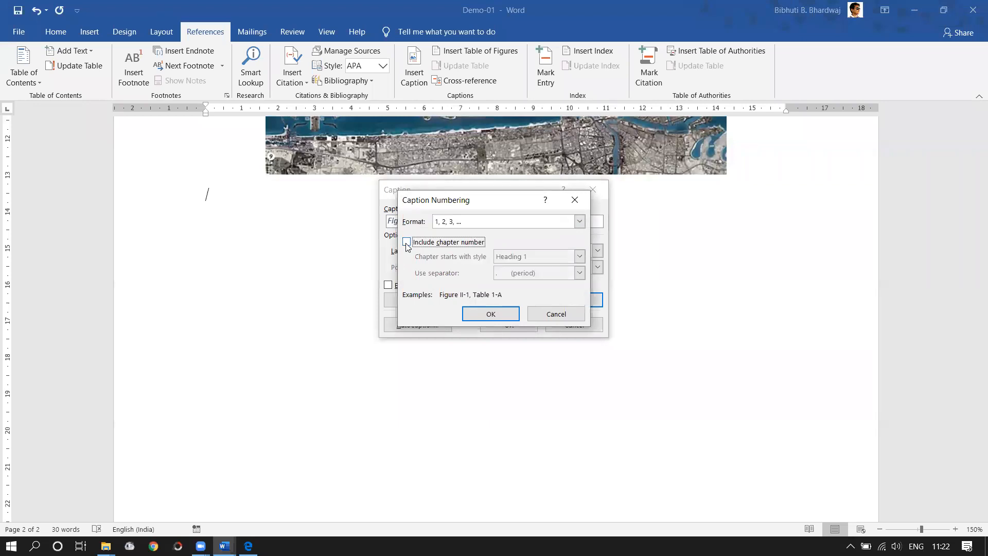
click(489, 313)
click(509, 323)
- Add the text "Islands in UAE" after the number in the figure caption
click(250, 190)
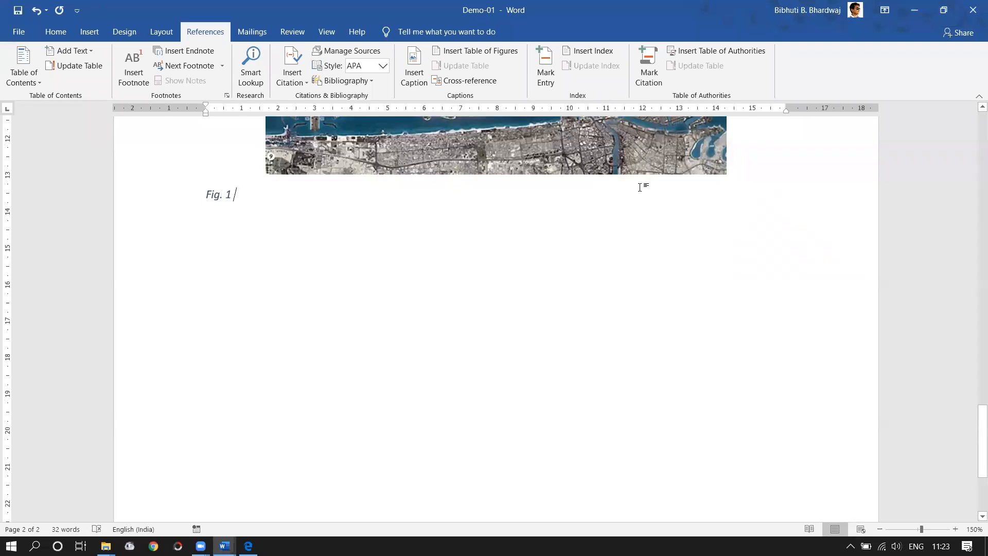
scroll(629, 183, up, 5)
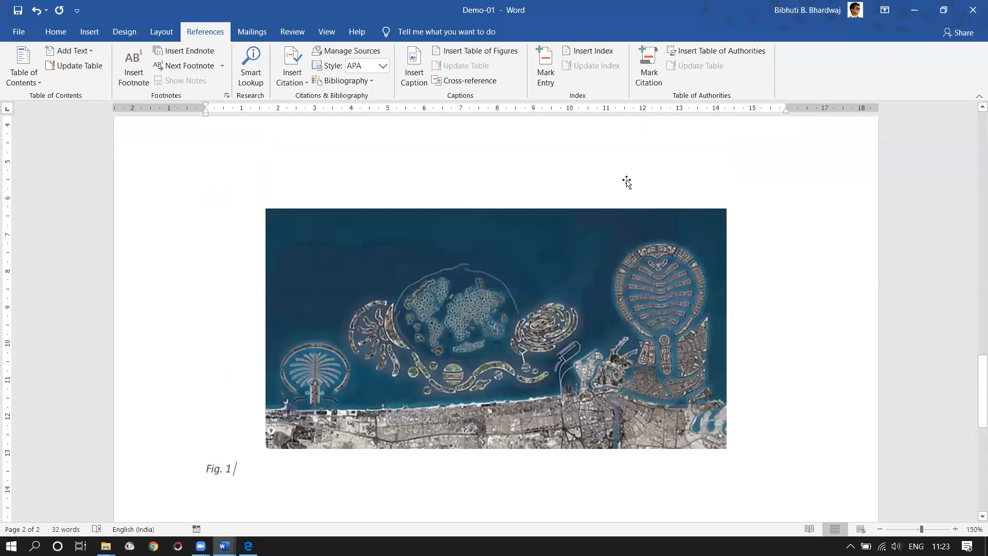
scroll(669, 190, down, 2)
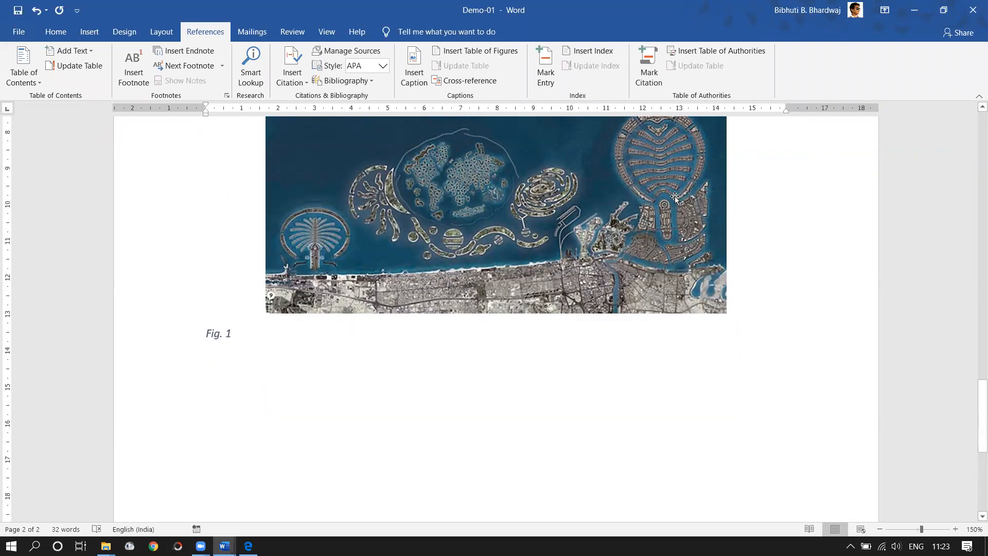
text(Islands)
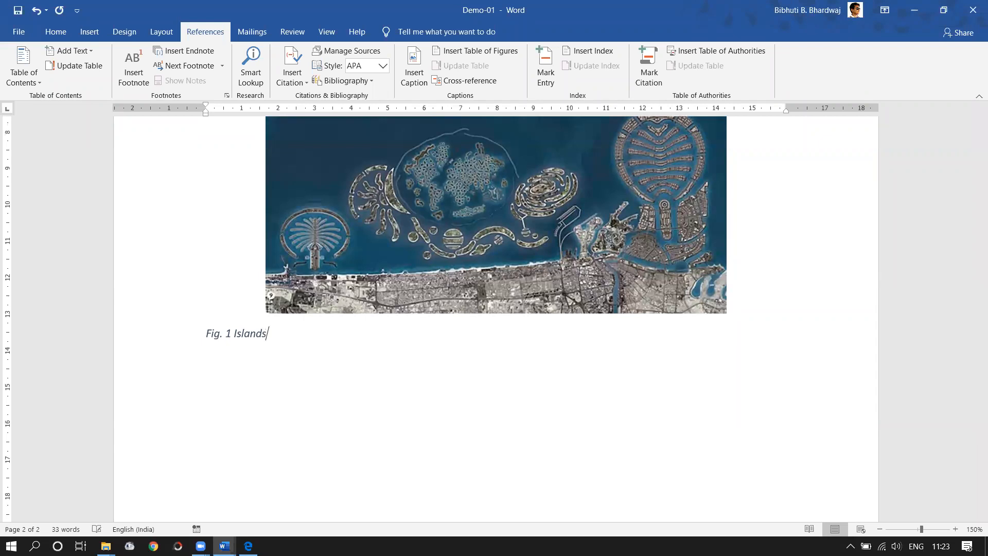
text( I)
key(BackSpace)
text(in UAE)
- Format the whole figure caption as centered, non-italic Times New Roman text
triple_click(288, 337)
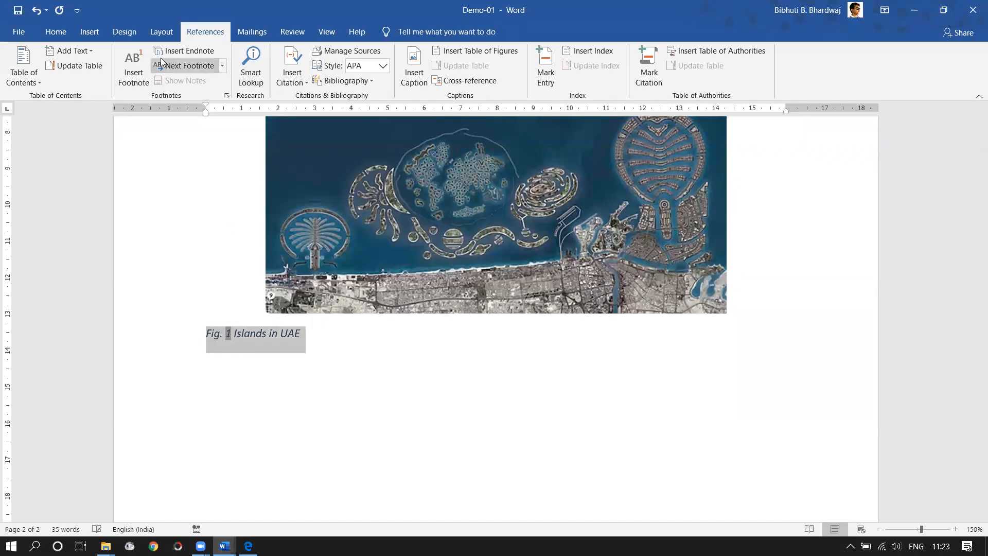
click(62, 35)
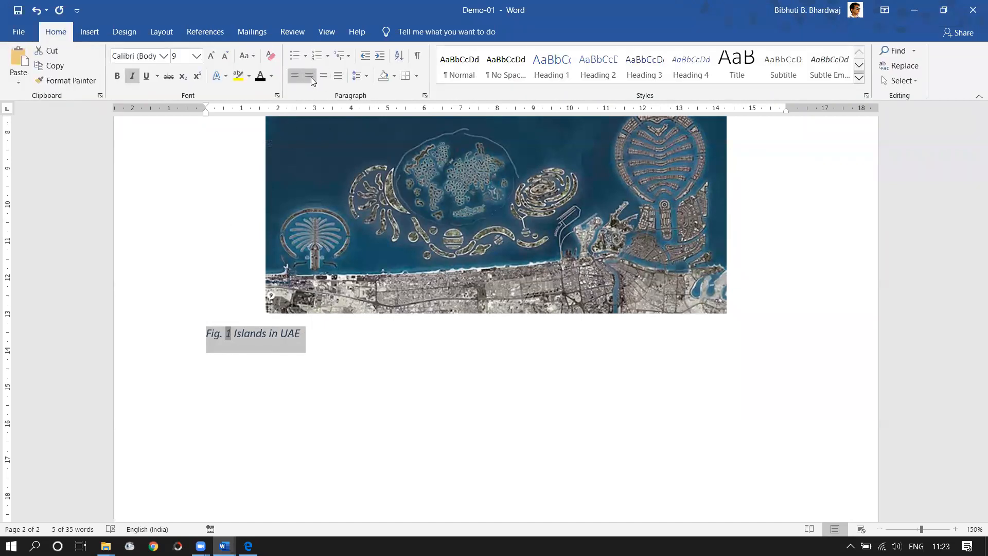
click(311, 78)
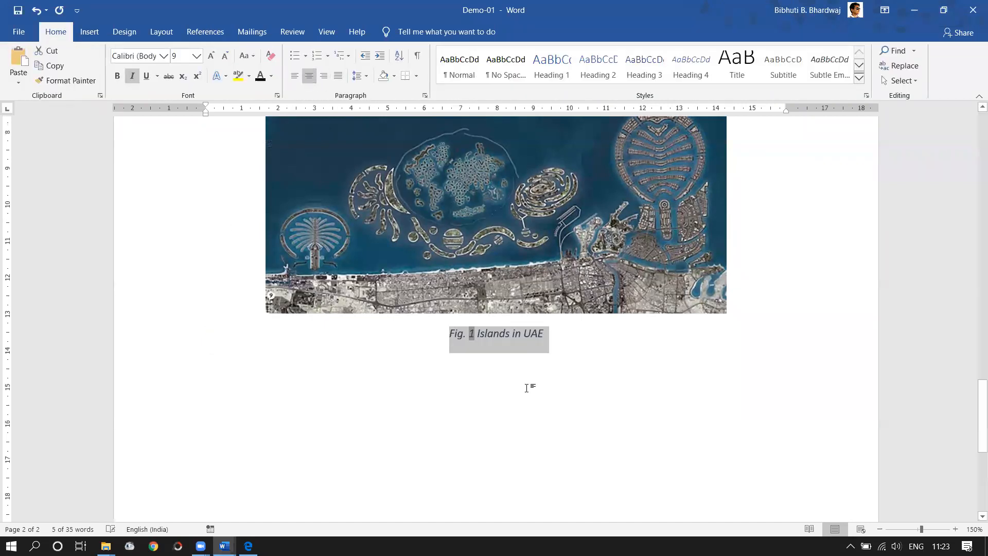
click(136, 56)
text(Times New Roman)
key(Return)
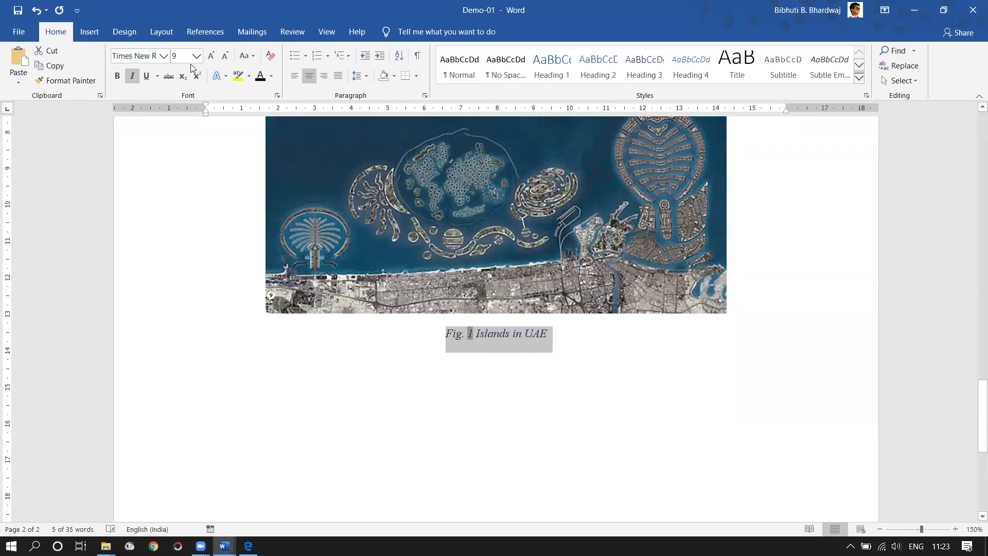
click(133, 77)
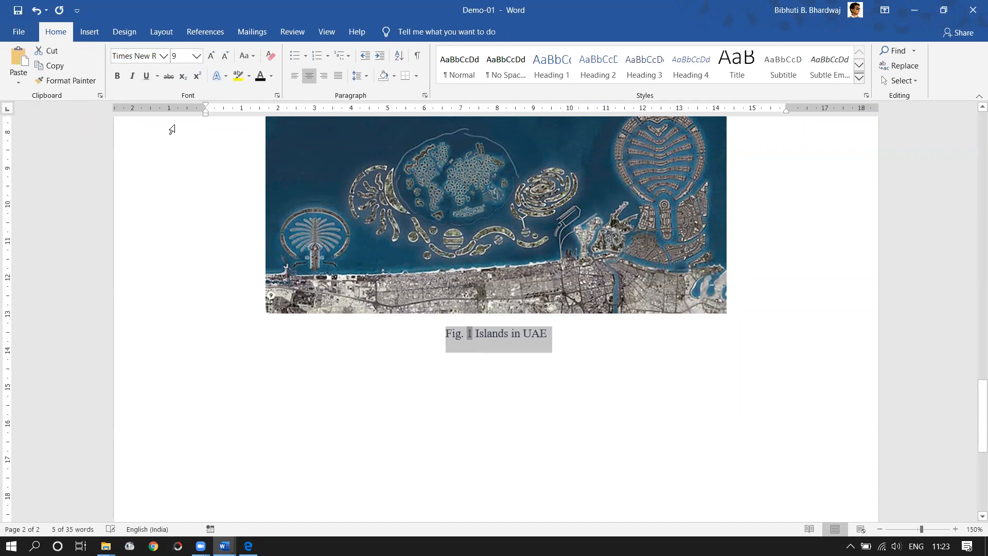
- Make only the "Fig. 1" label and number of the caption bold
click(472, 334)
drag(473, 335, 433, 332)
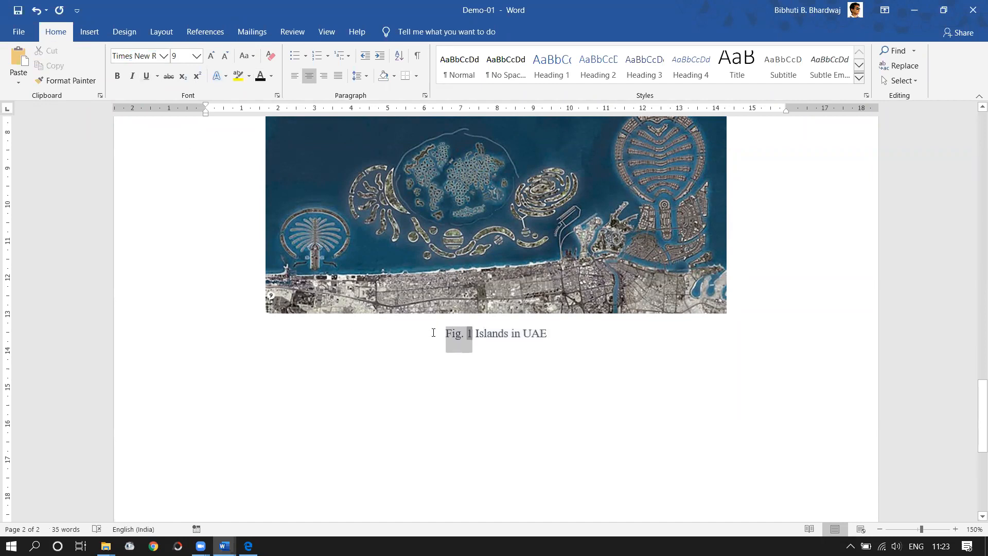
key(ctrl+b)
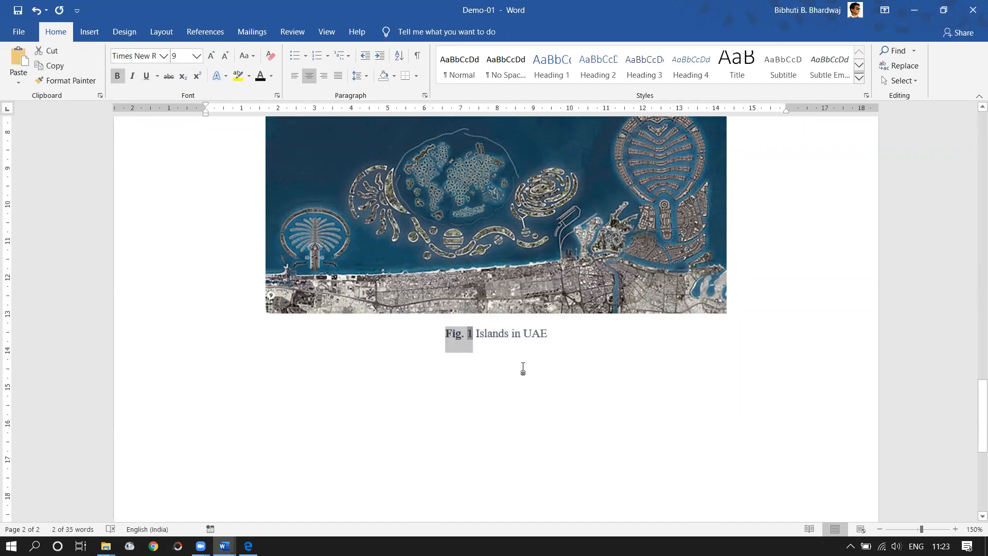
click(523, 368)
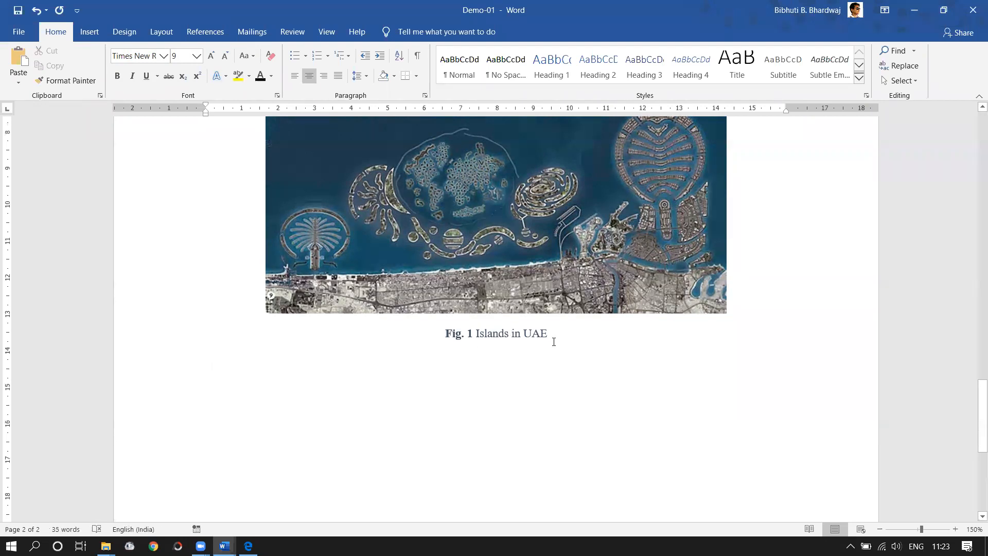
- Insert a page break after the figure caption to start a new page
scroll(561, 343, up, 6)
scroll(564, 335, down, 9)
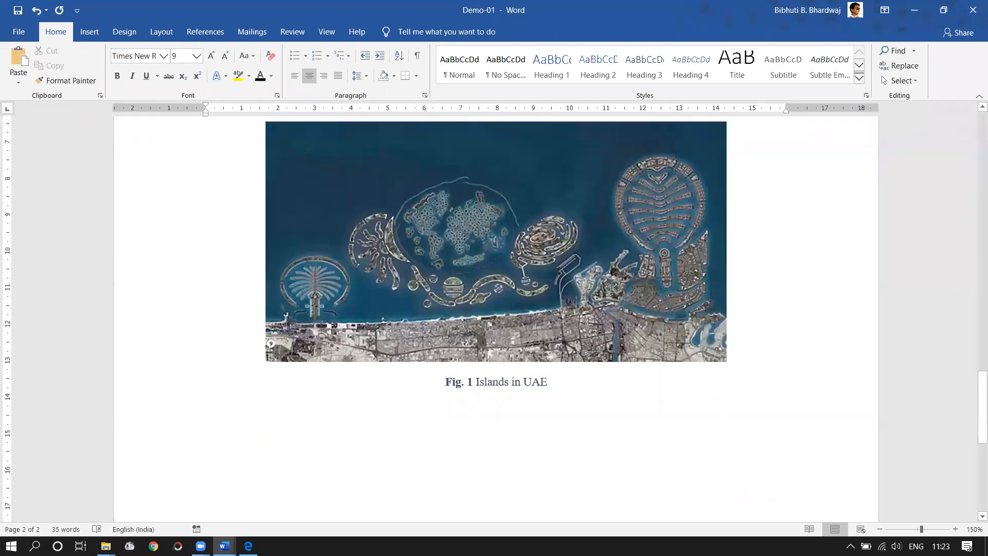
scroll(567, 325, up, 3)
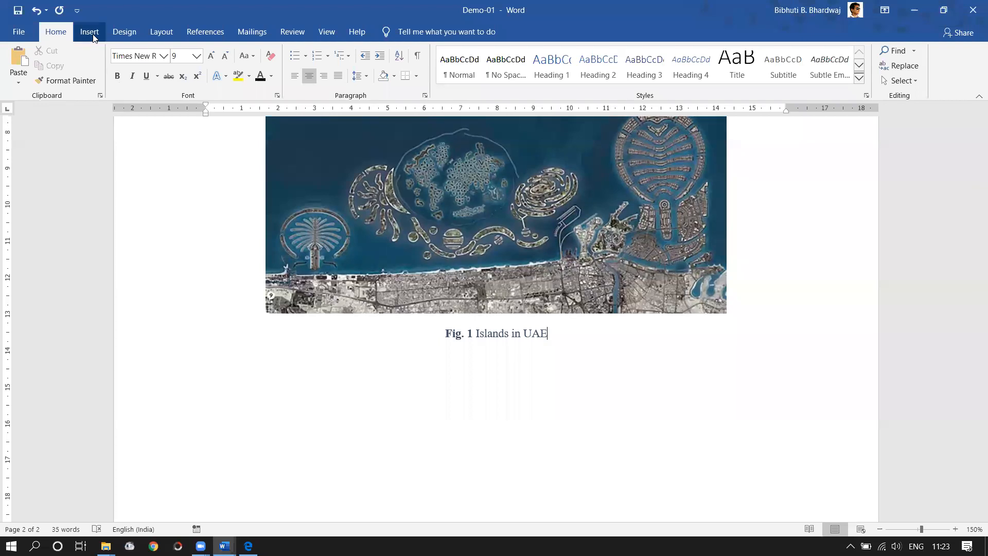
click(89, 32)
click(72, 67)
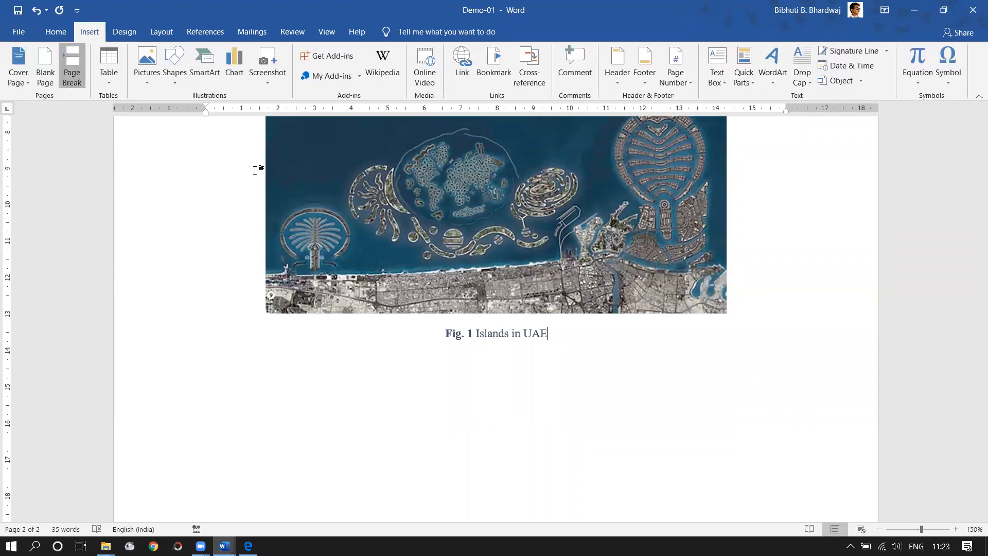
scroll(436, 369, down, 6)
scroll(360, 265, up, 2)
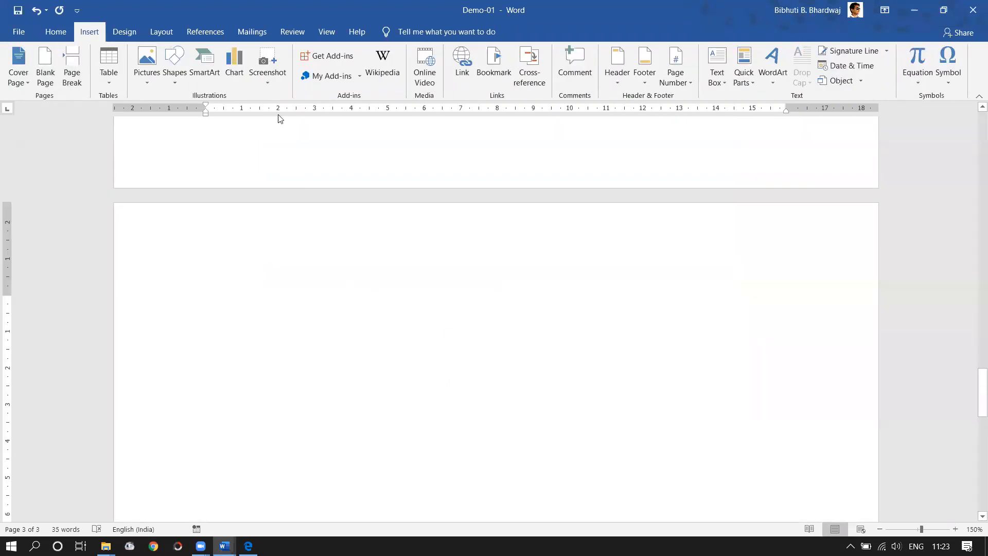
- Justify the paragraph on the new third page and write "As you can see in " there
click(52, 32)
click(337, 76)
scroll(436, 311, up, 3)
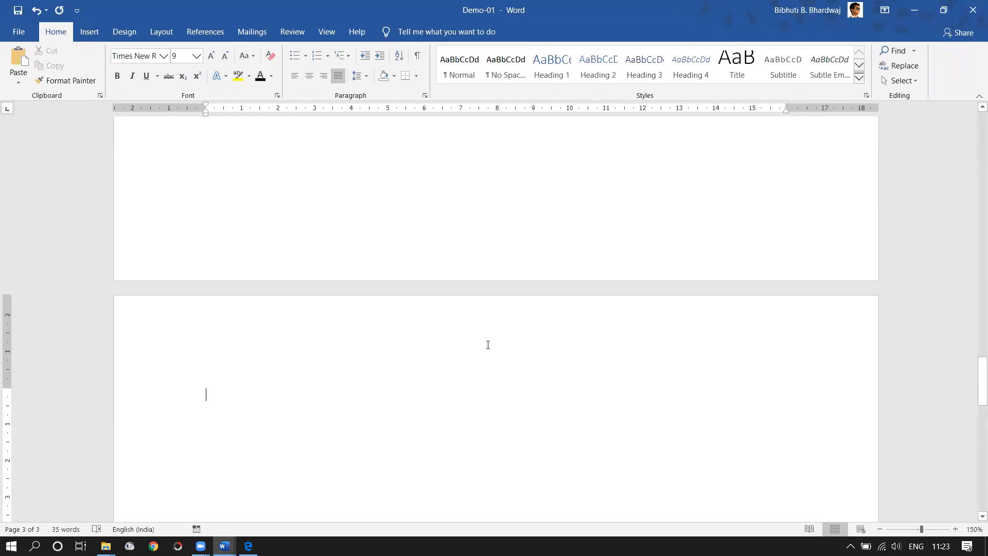
text(As )
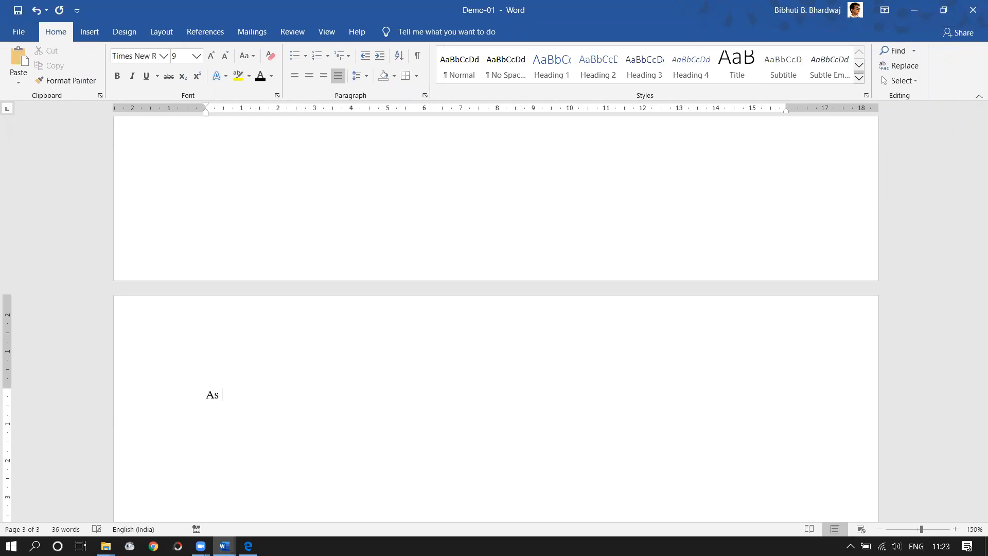
text(you can see in Fi)
key(BackSpace)
- Insert a hyperlinked cross-reference to the entire "Fig. 1 Islands in UAE" caption after "As you can see in"
click(211, 40)
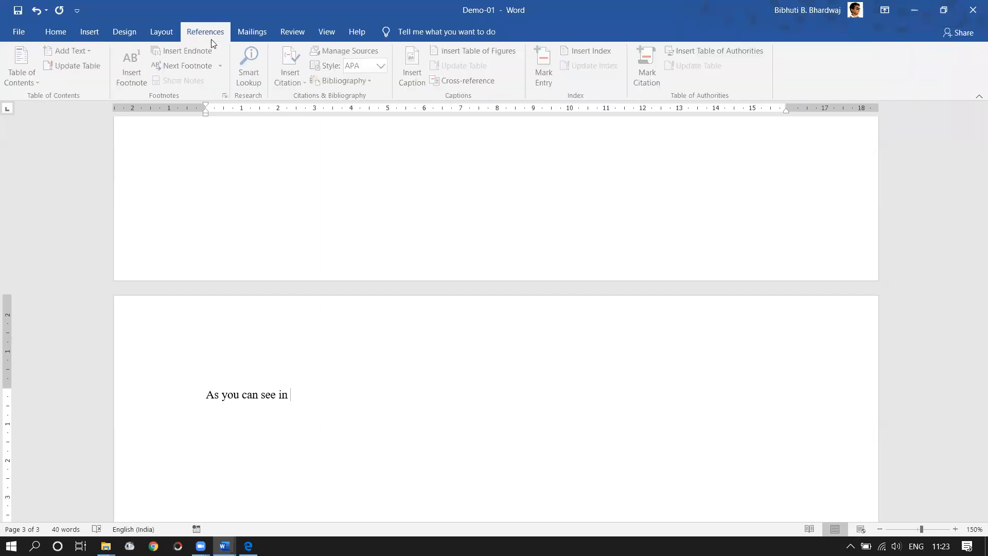
click(465, 80)
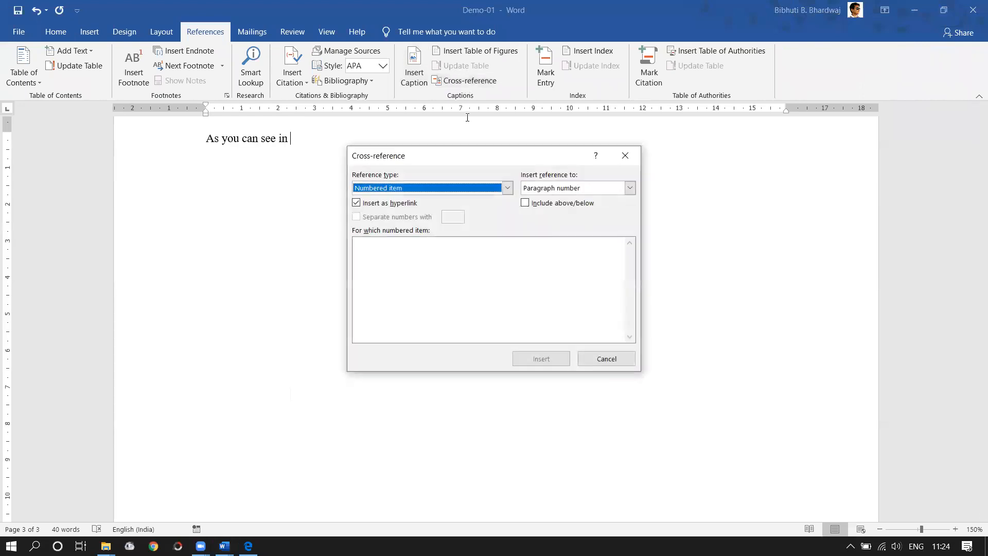
click(508, 189)
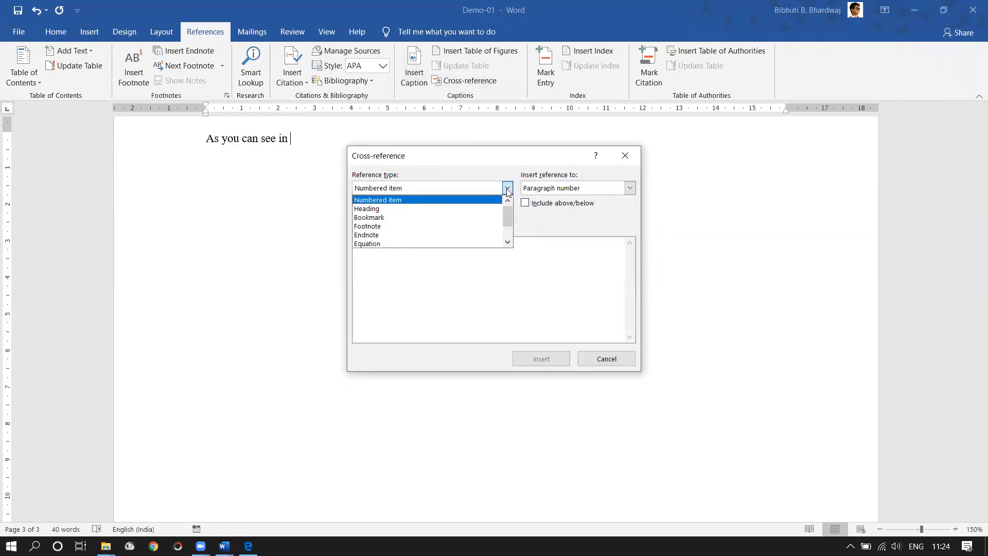
scroll(425, 232, down, 1)
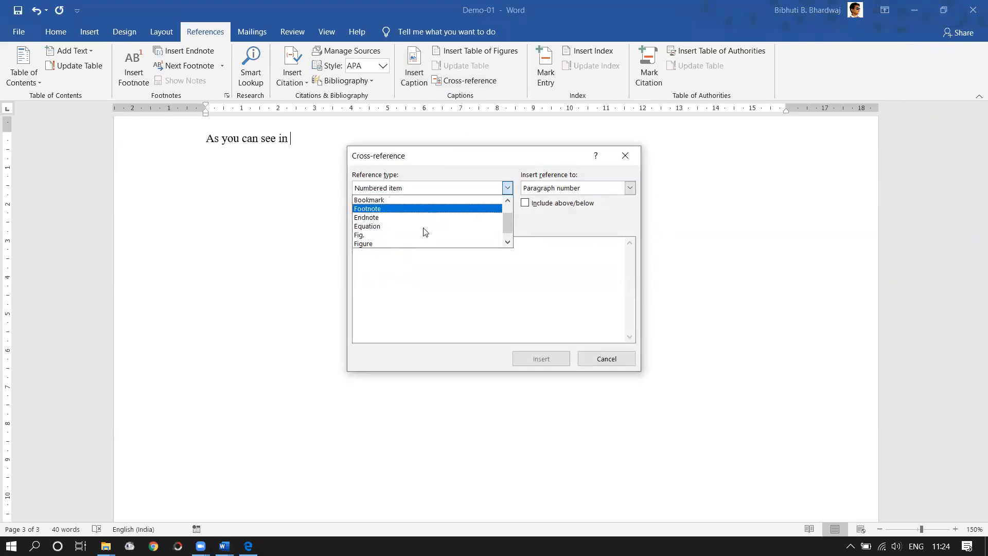
click(387, 235)
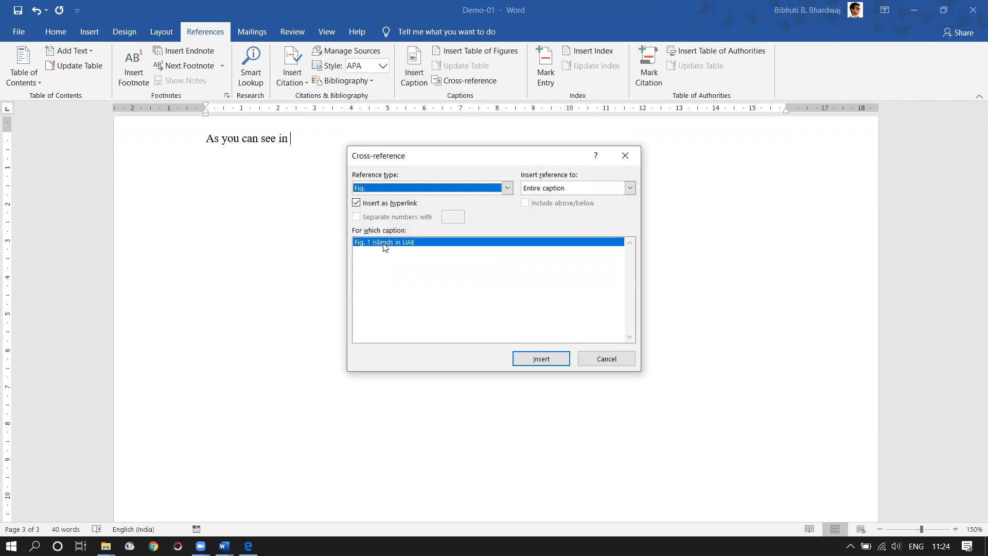
click(559, 359)
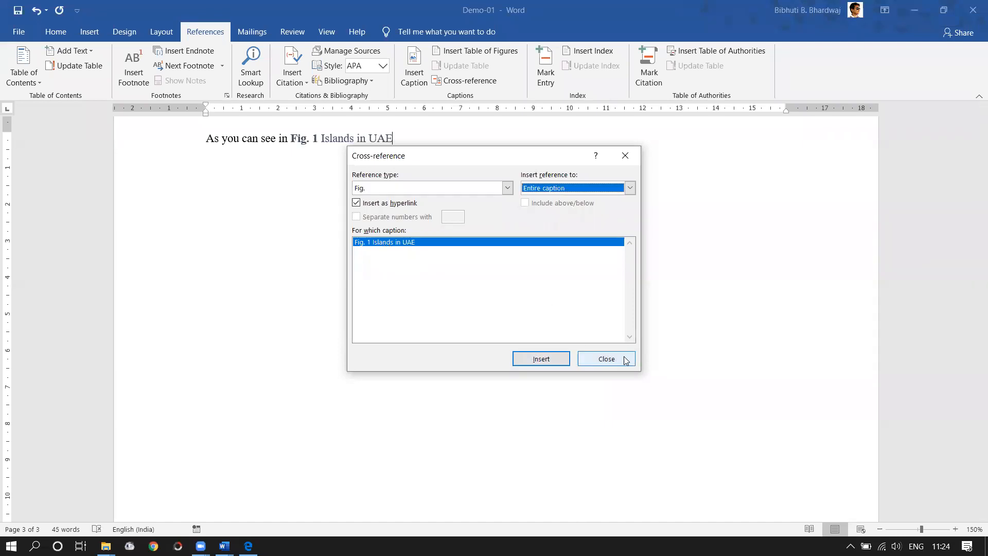
- Insert another cross-reference to the Fig. 1 caption at the end of the line, using only its label and number
drag(442, 156, 561, 164)
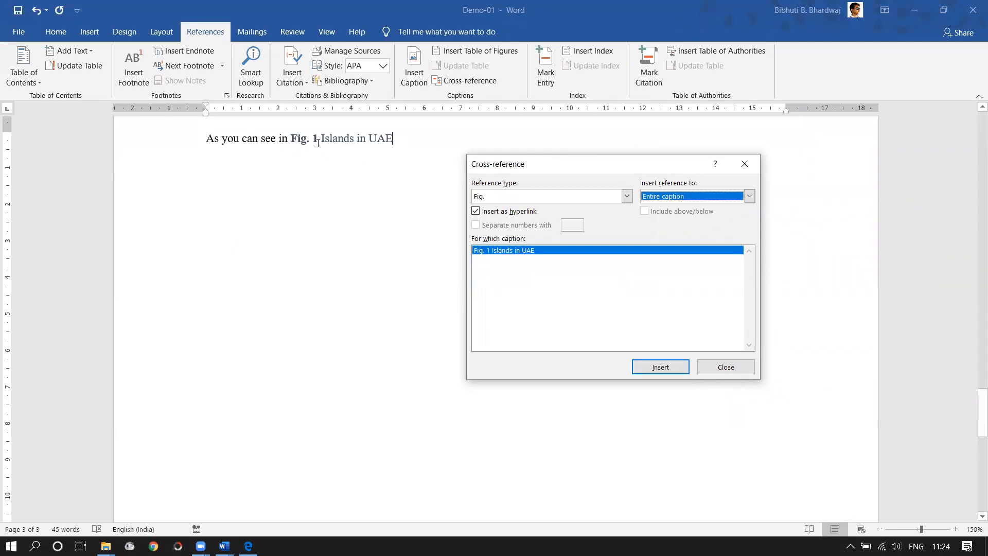
click(368, 143)
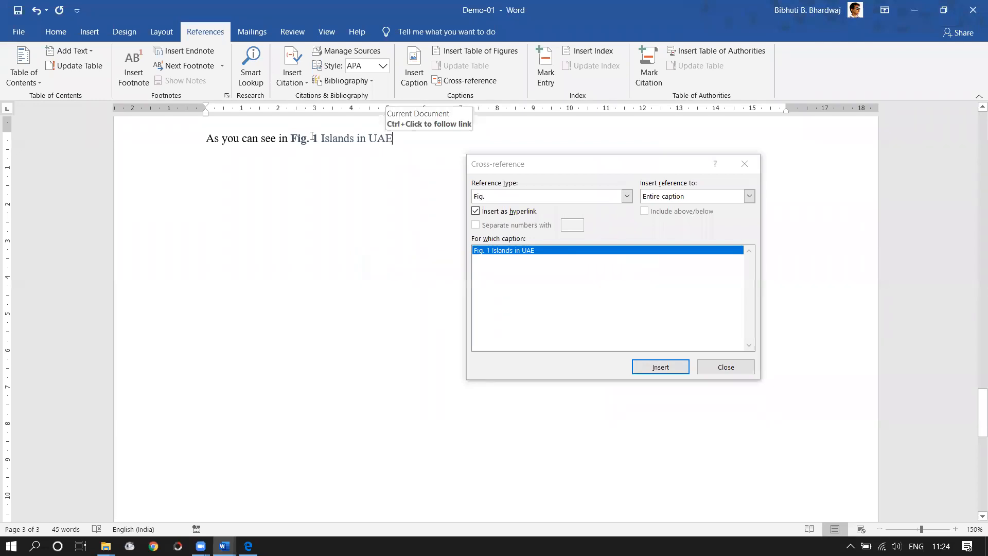
click(683, 198)
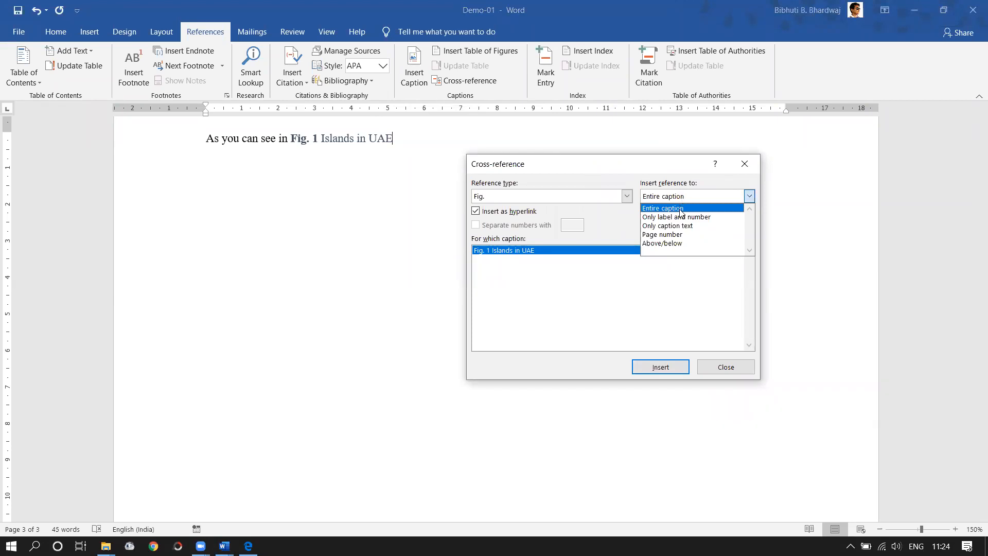
click(681, 217)
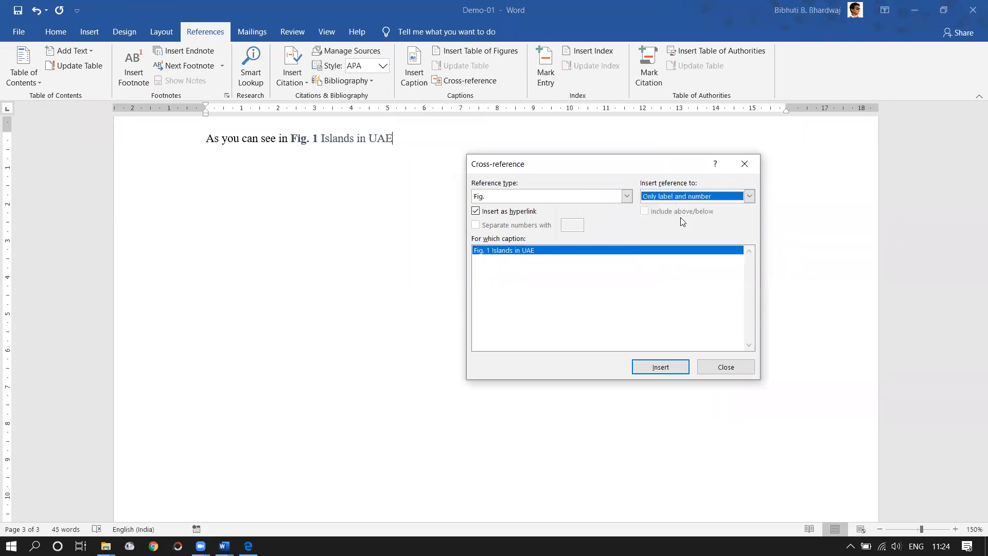
click(662, 367)
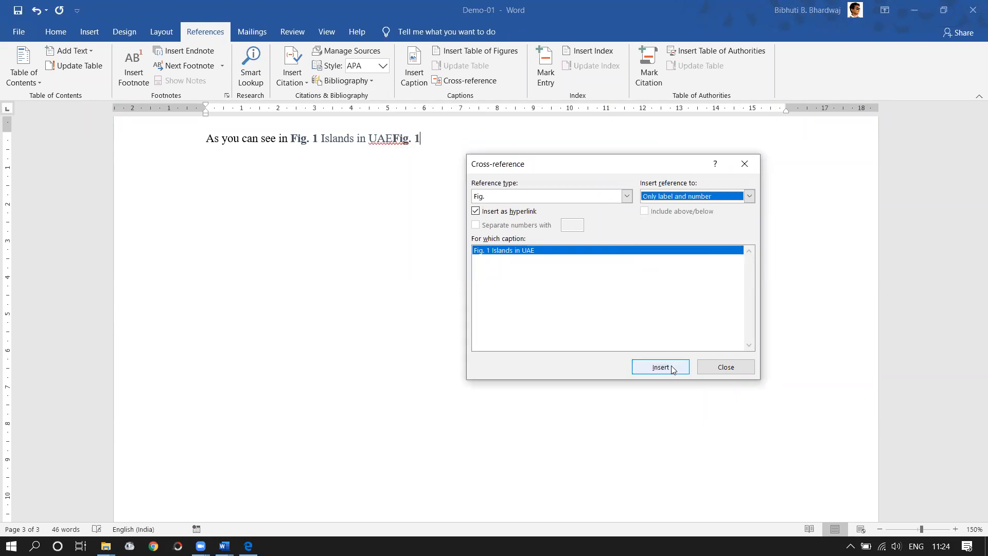
- Delete the "Fig. 1 Islands in UAE" cross-reference from the line, leaving only the label-and-number reference, and close the Cross-reference dialog
click(398, 159)
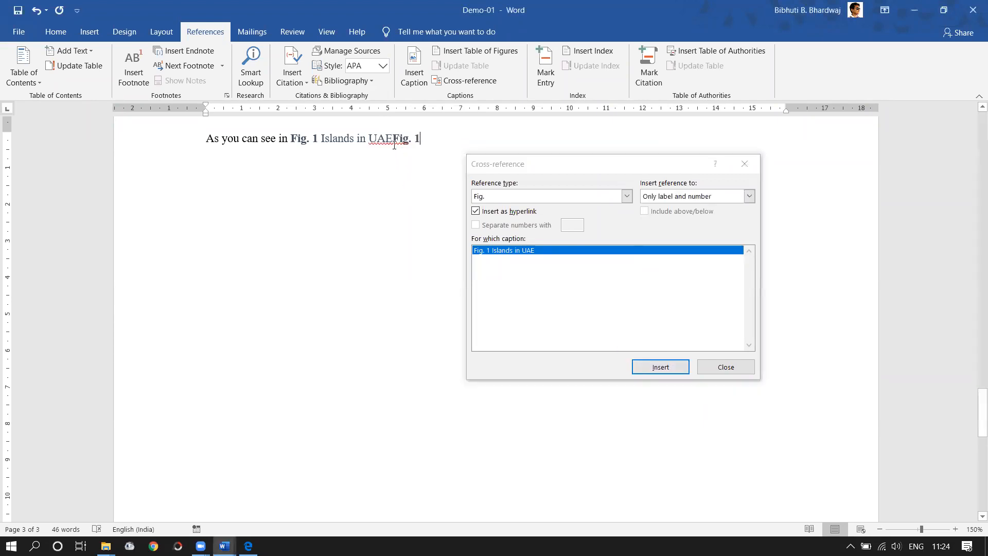
drag(393, 144, 287, 144)
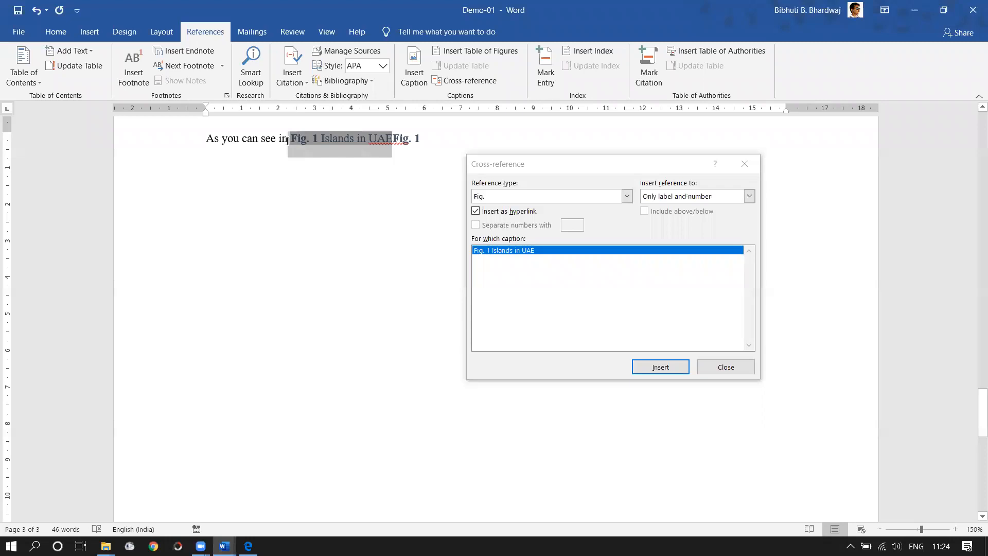
key(BackSpace)
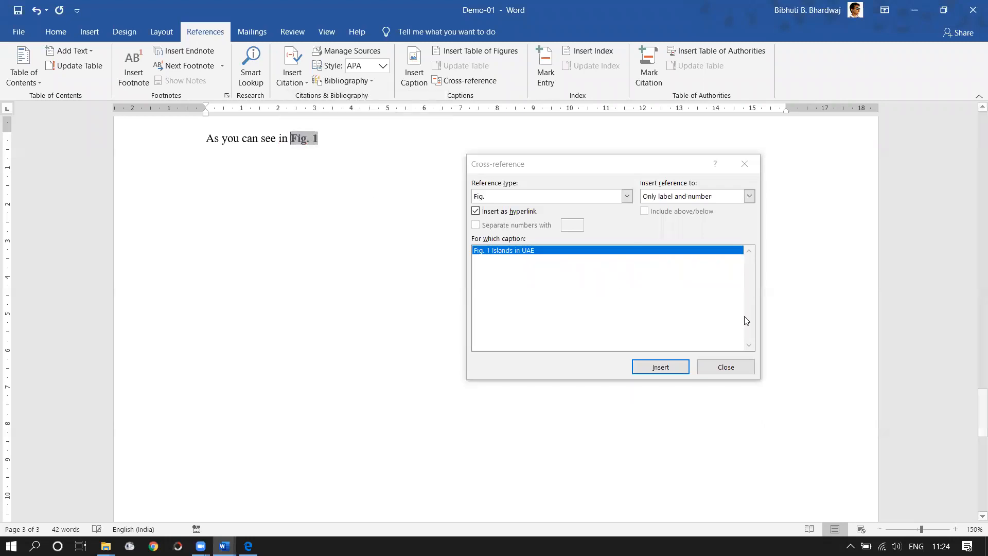
click(726, 368)
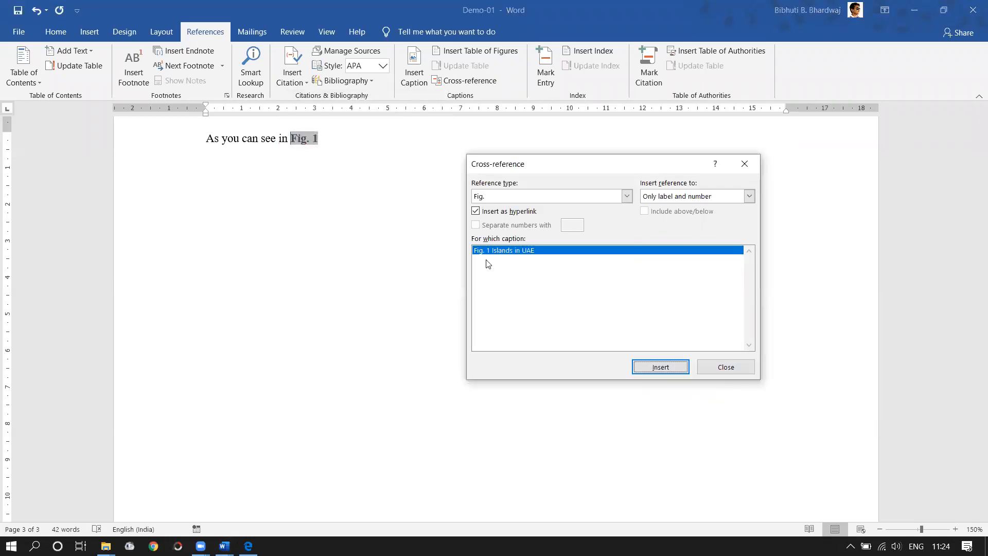
click(727, 367)
- Continue the sentence after the "Fig. 1" reference with "of Page no. "
click(317, 138)
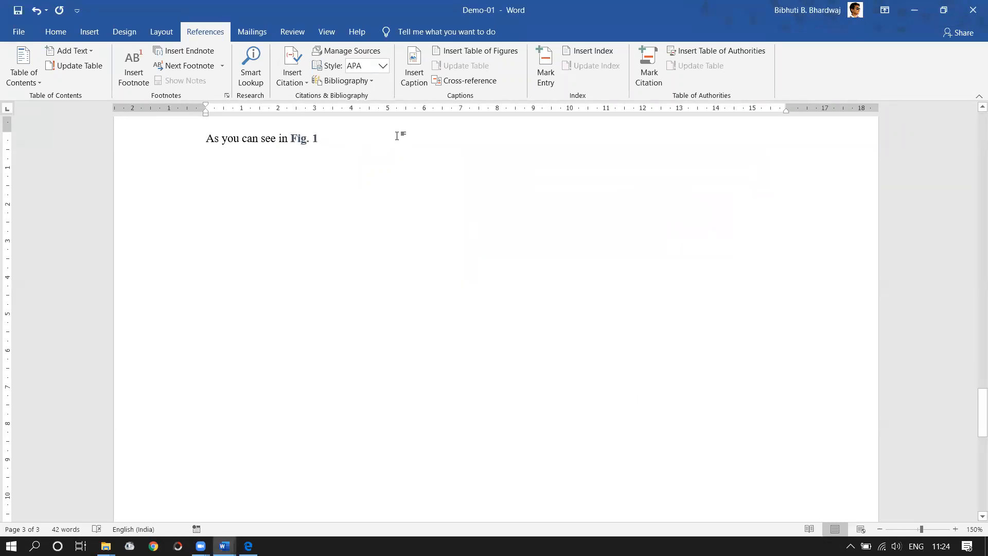
text(of )
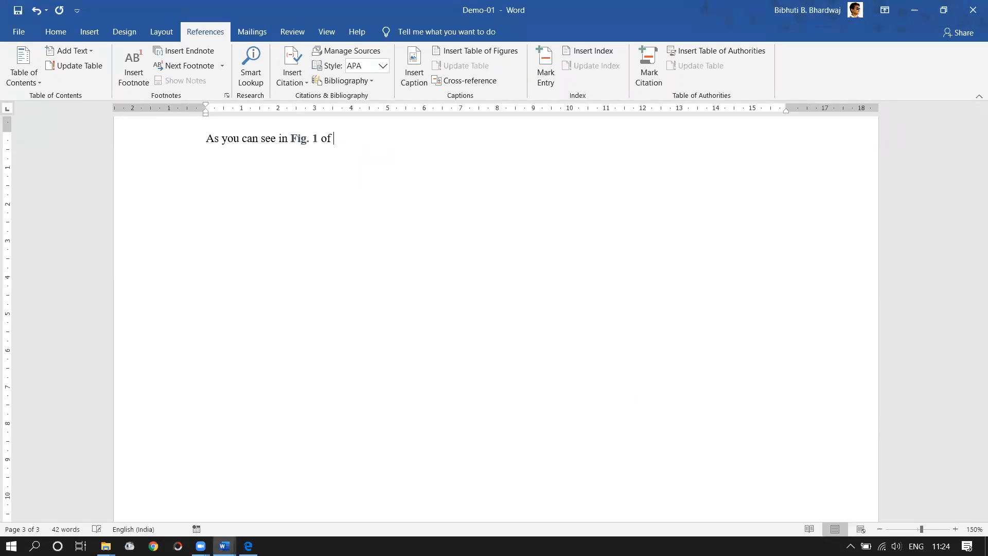
text(Page no.)
- Add page numbers in the footer using the Accent Bar 2 style and return to the document body
scroll(393, 212, up, 10)
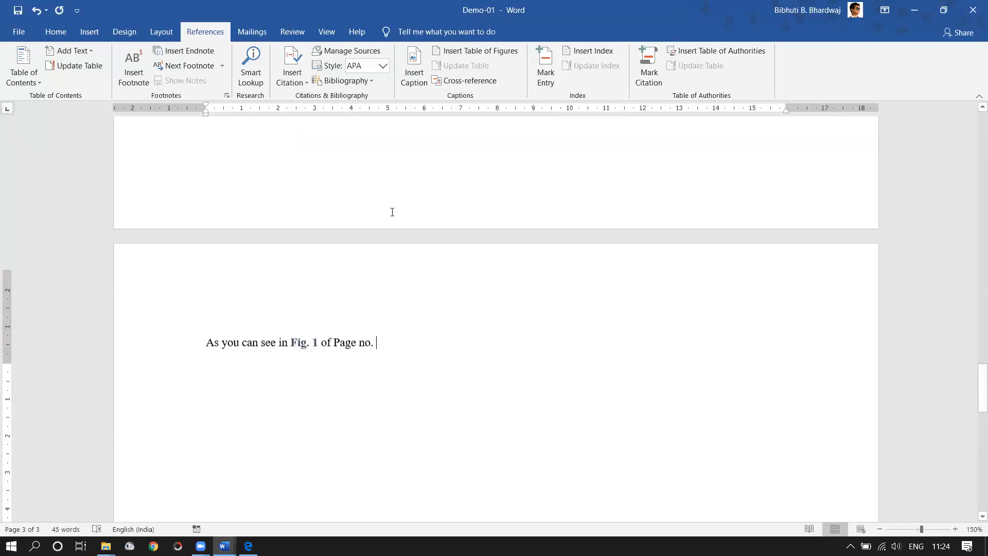
click(410, 256)
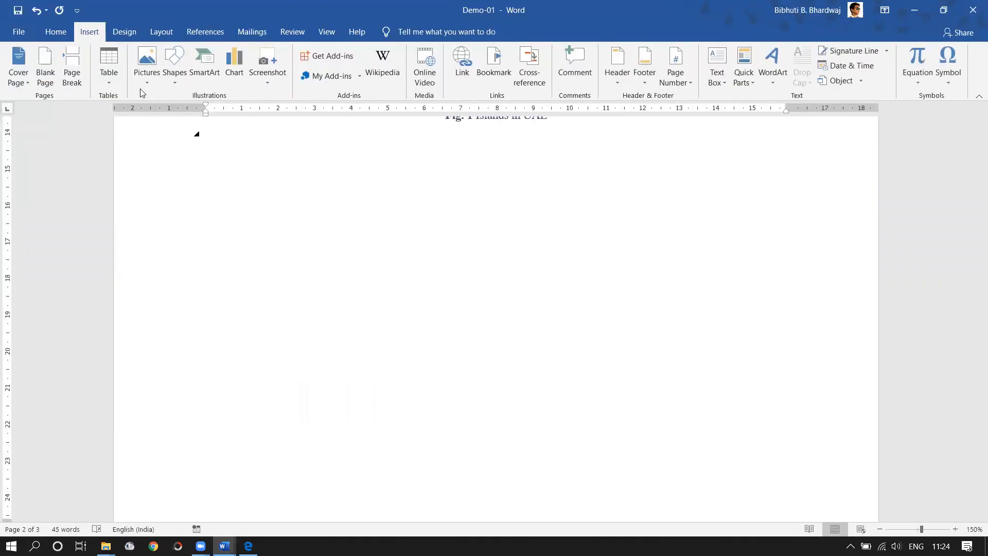
click(686, 81)
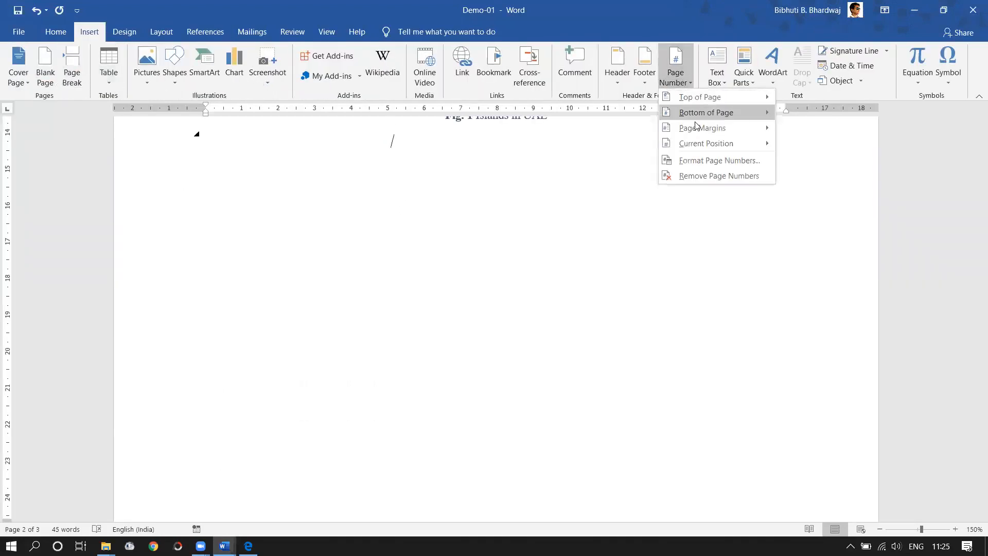
mouse_move(709, 114)
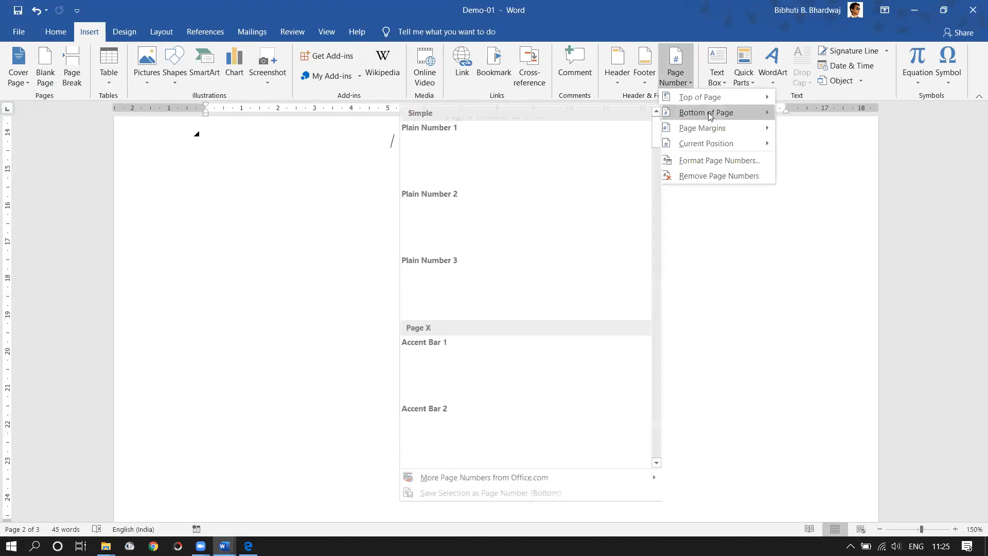
click(601, 438)
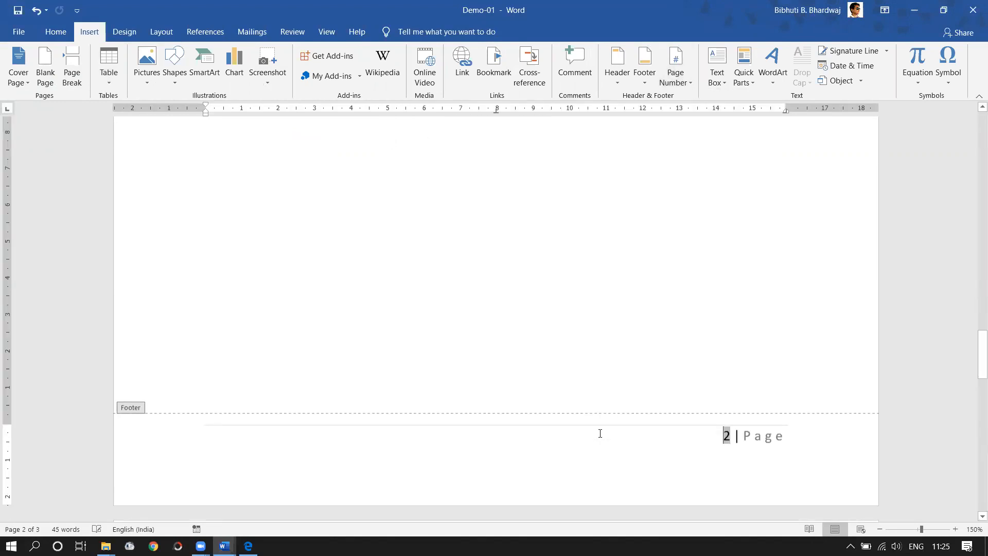
double_click(568, 293)
scroll(542, 316, up, 8)
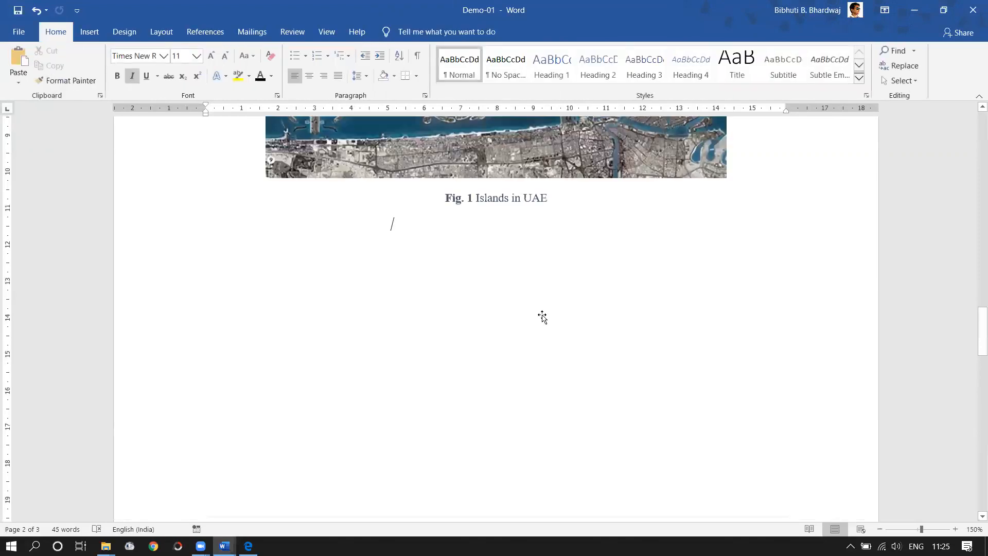
scroll(542, 316, down, 10)
scroll(585, 315, down, 5)
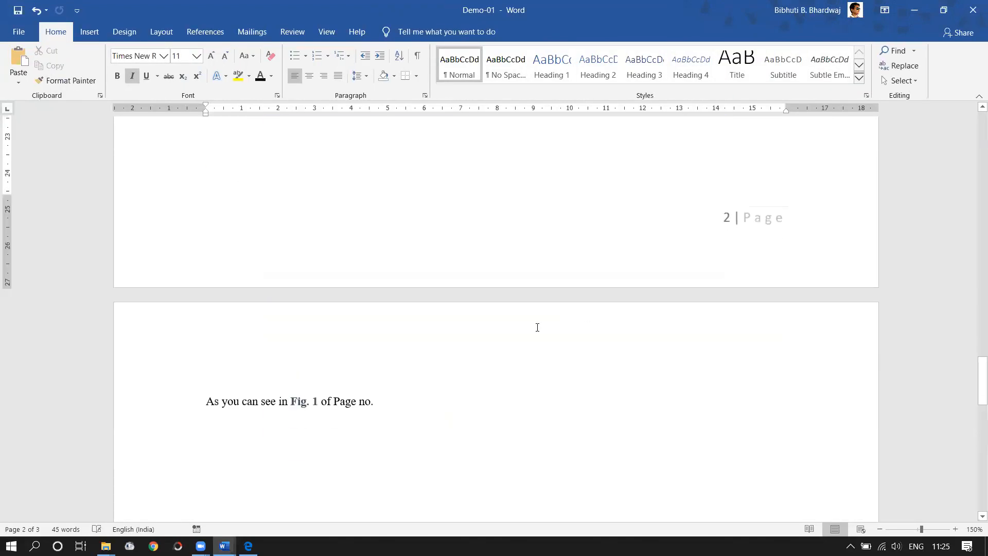
- Insert a hyperlinked cross-reference to the page number of the Fig. 1 caption after "Page no."
click(388, 218)
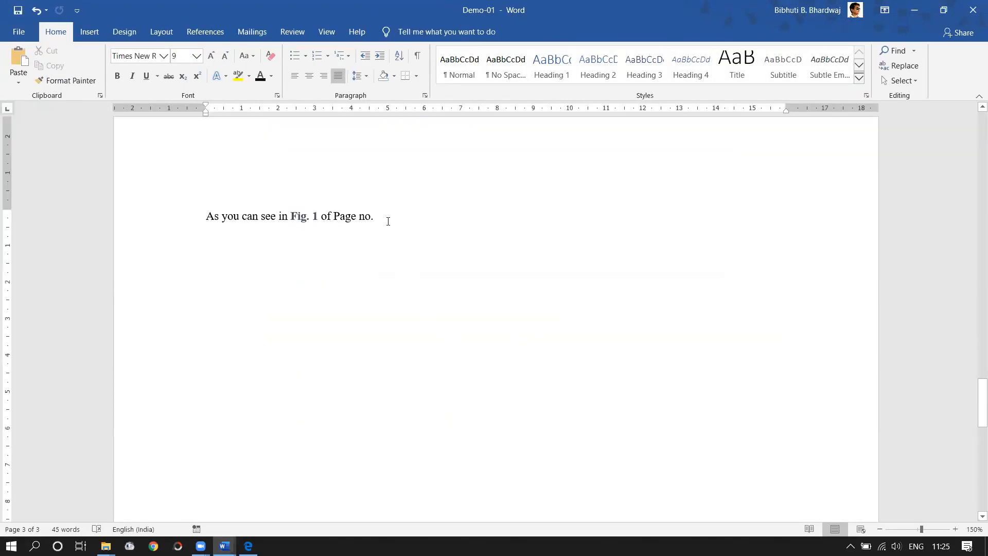
text(2)
key(BackSpace)
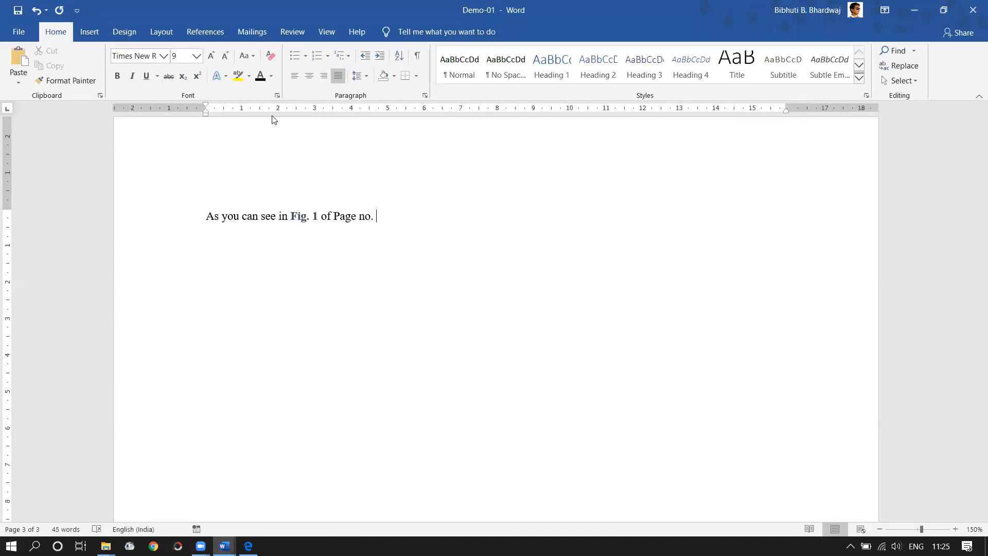
click(205, 32)
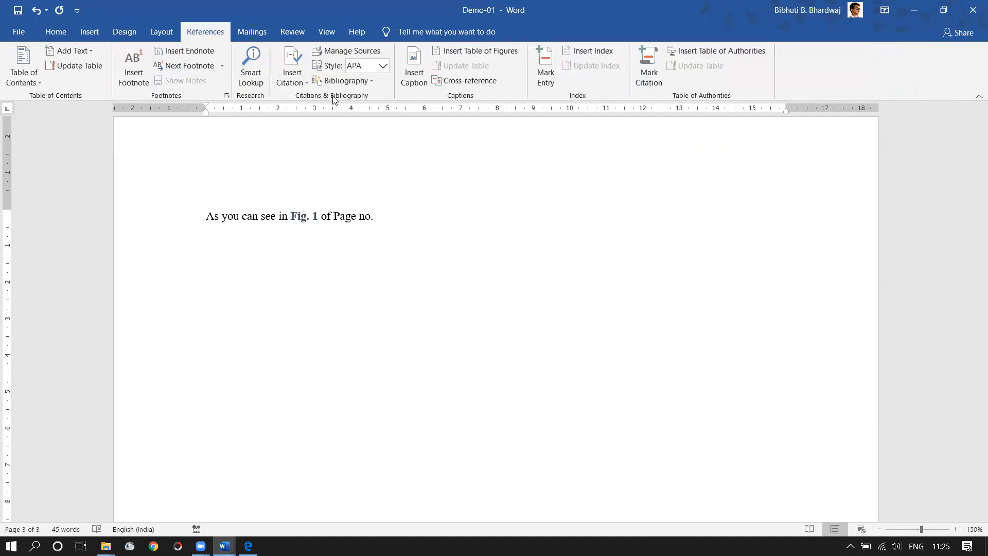
click(456, 84)
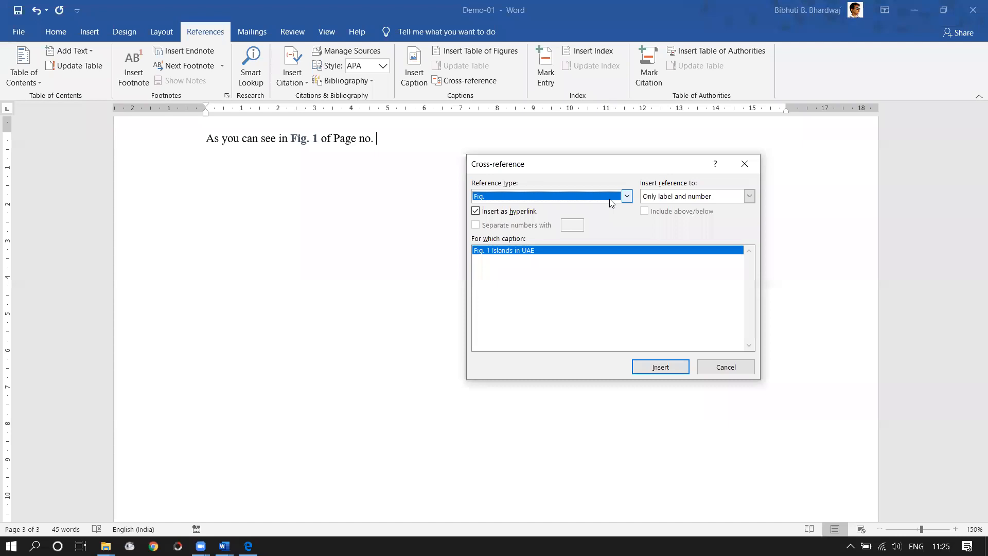
click(670, 201)
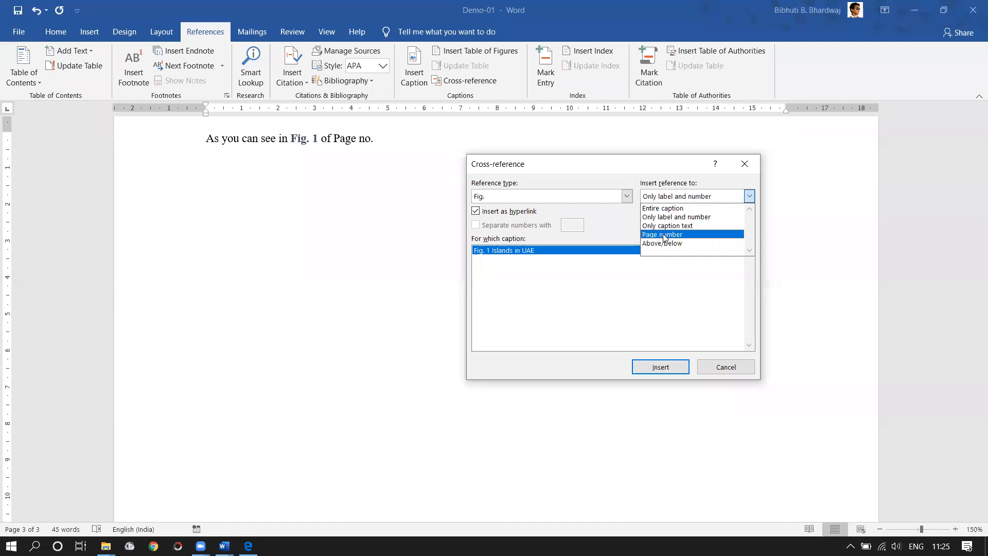
click(664, 235)
click(661, 368)
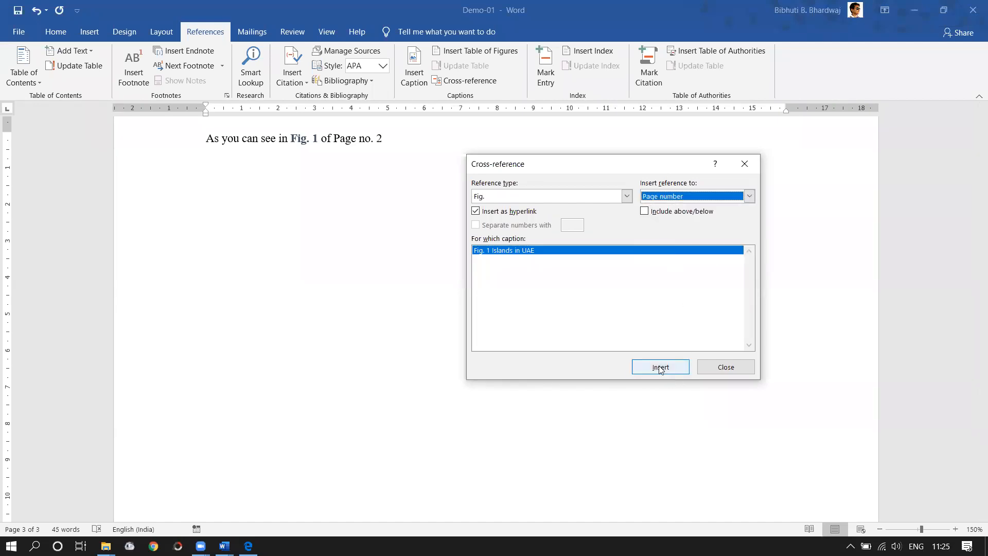
click(737, 368)
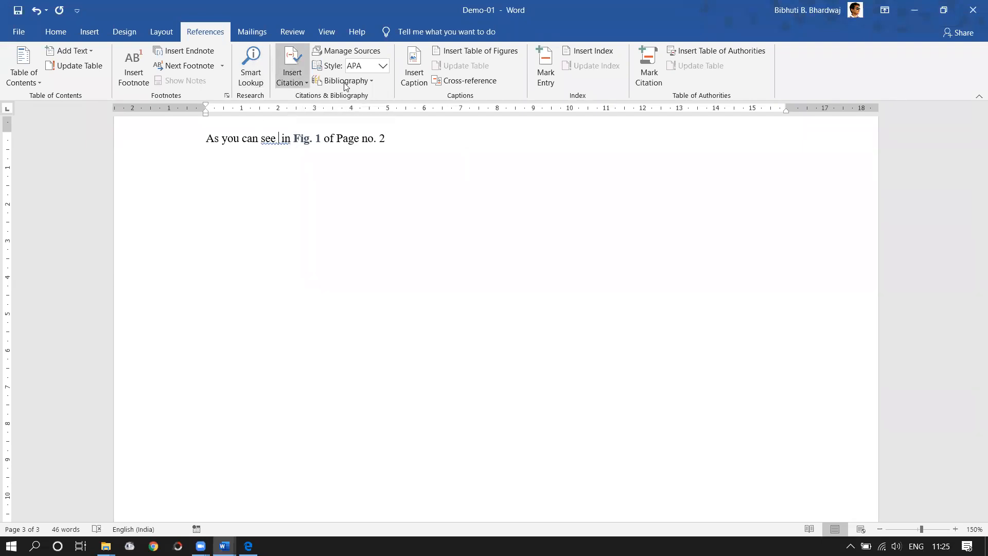
- Insert an Above/below cross-reference to the Fig. 1 caption after "As you can see"
click(448, 80)
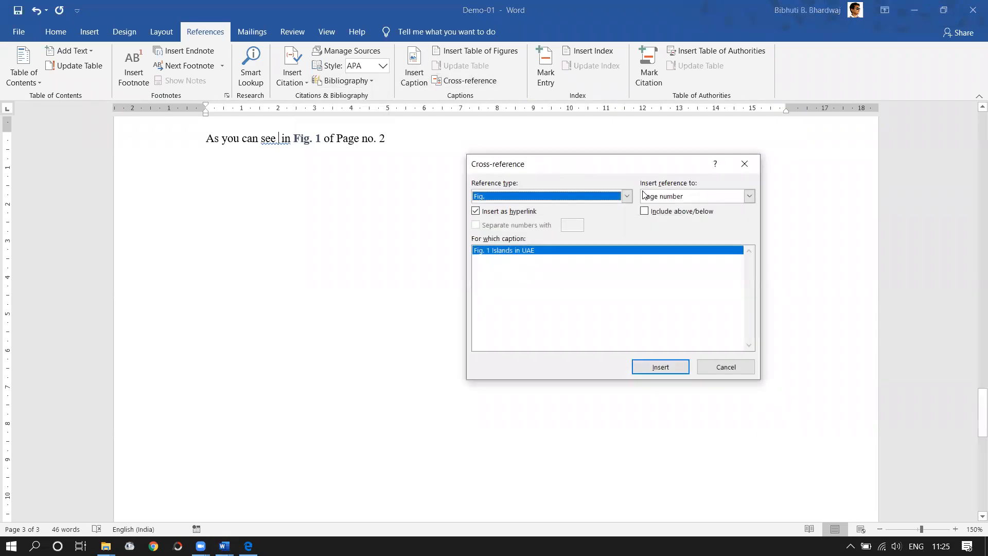
click(669, 196)
click(677, 243)
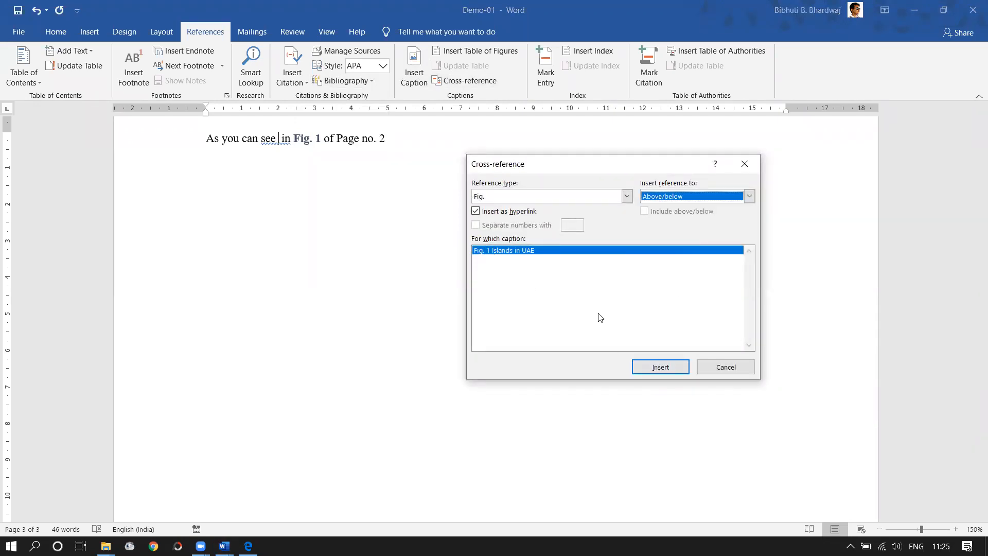
click(674, 369)
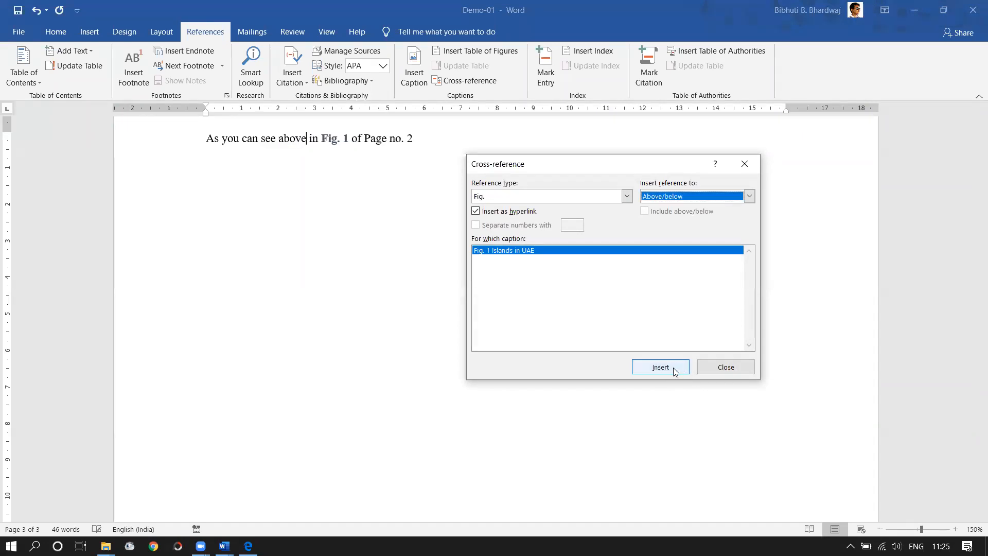
click(726, 367)
- Extend the sentence on the third page with "of this report, " followed by the filler text "lfel,gl"
scroll(446, 237, up, 10)
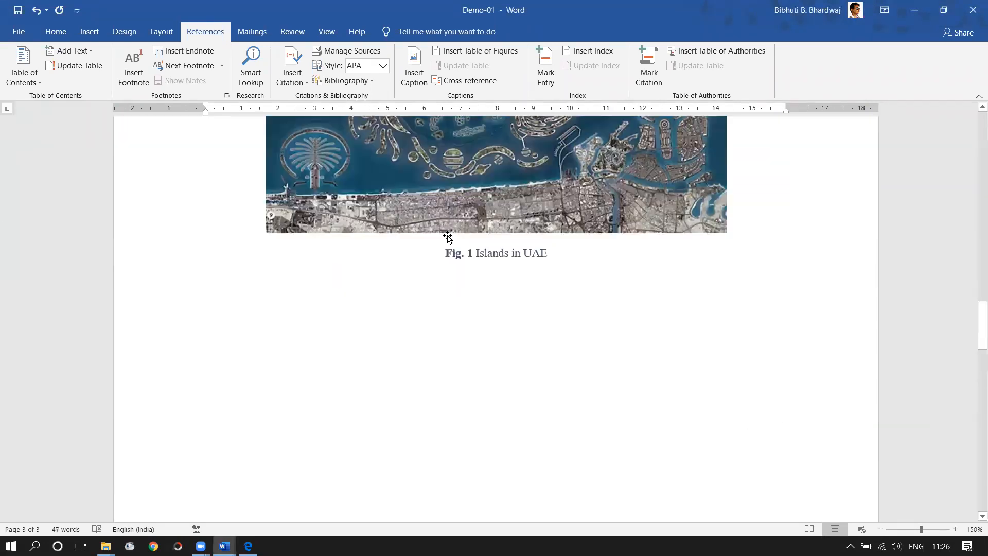
scroll(447, 237, up, 4)
scroll(581, 443, down, 3)
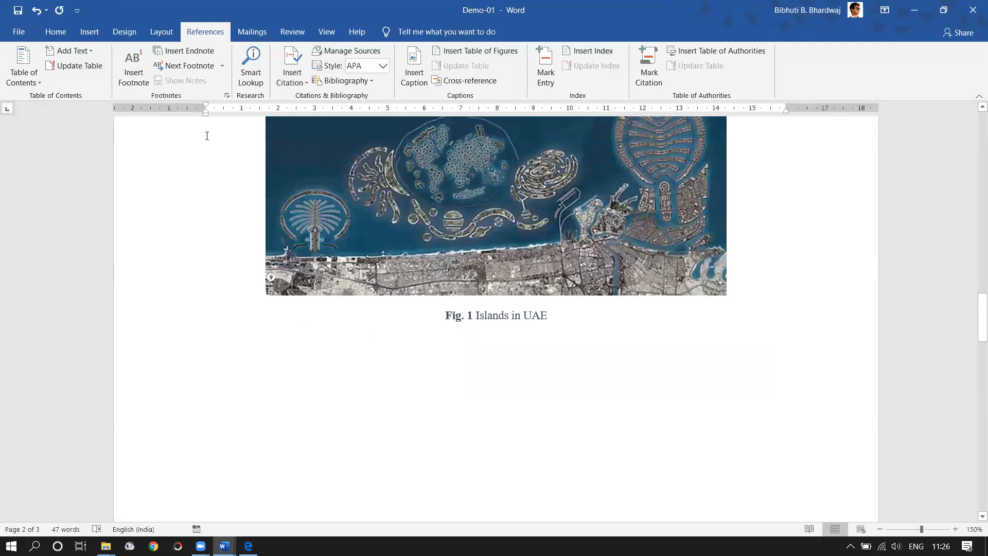
drag(488, 297, 465, 291)
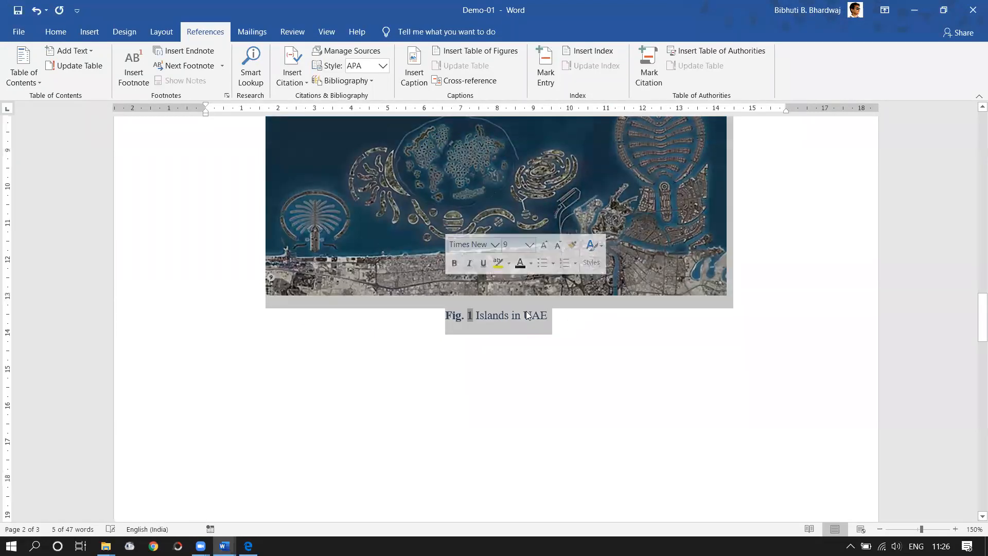
scroll(566, 325, down, 5)
scroll(419, 211, down, 1)
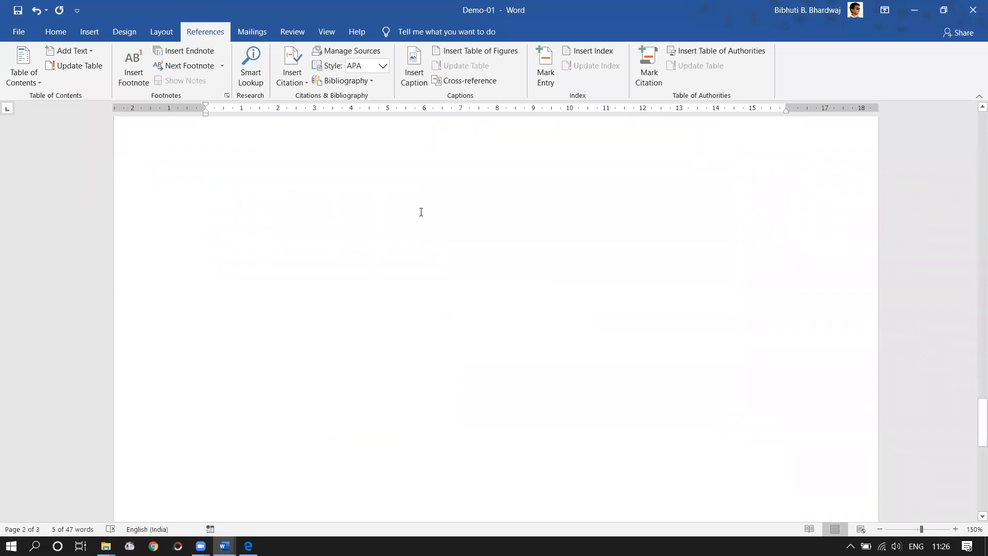
click(465, 233)
text(of this report.)
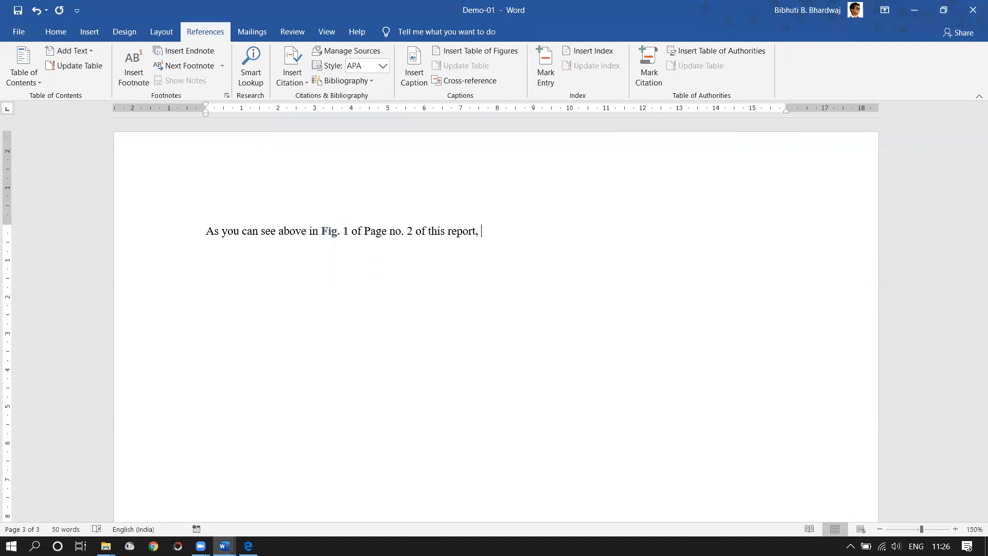
text(lfel,gl)
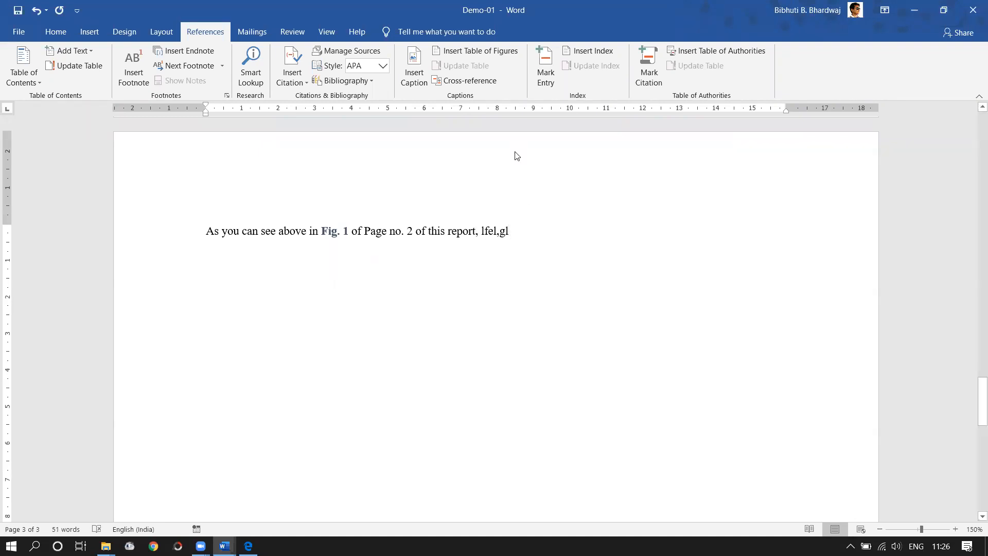
- Copy the Fig. 1 image file from the Dubai Article folder and paste it in Demo-01 below the text of section 1.2.2 BG2
scroll(516, 154, up, 10)
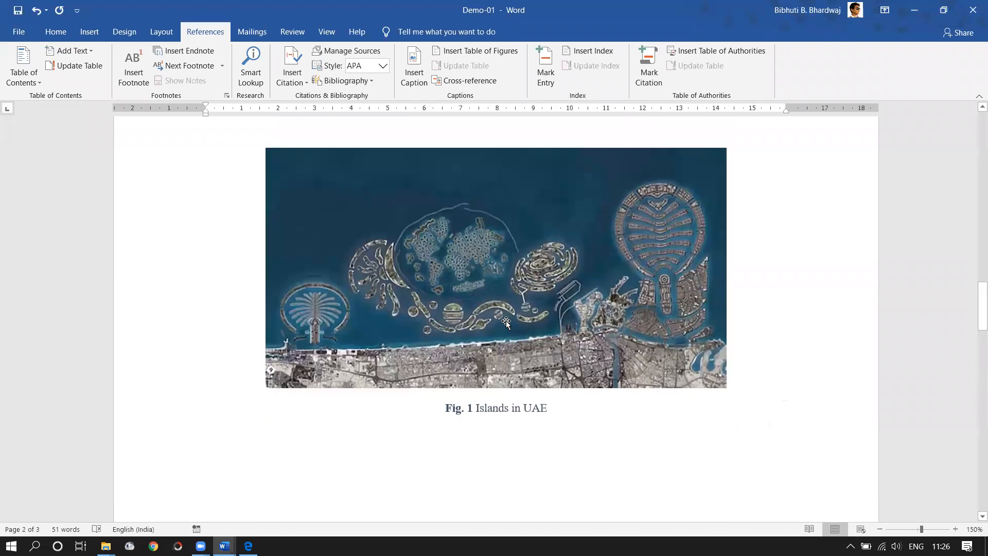
scroll(494, 322, up, 5)
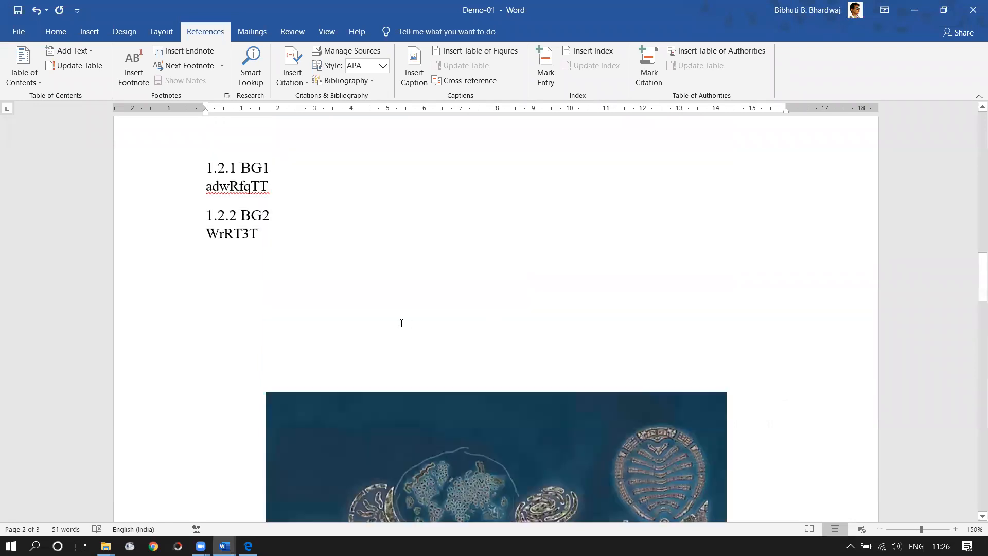
click(309, 336)
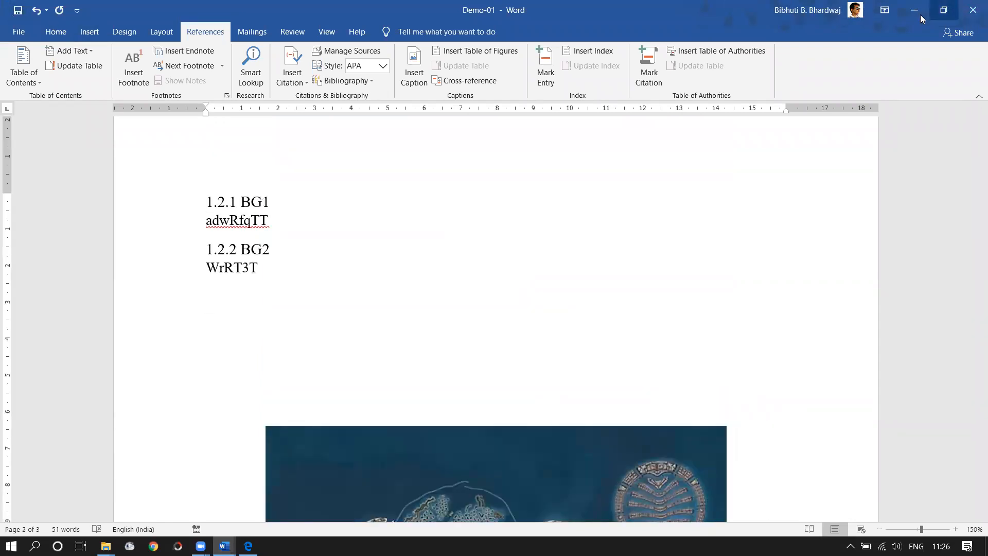
click(915, 11)
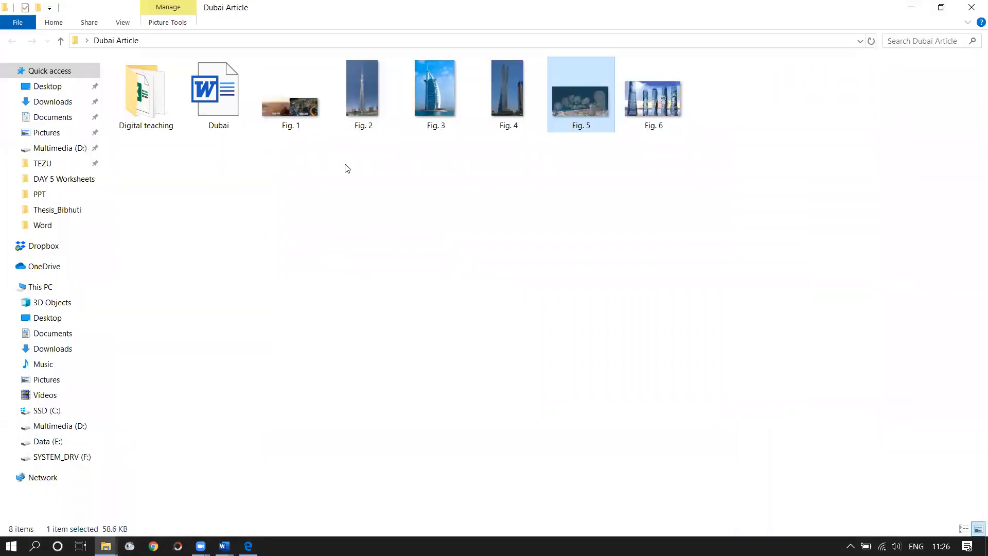
click(298, 109)
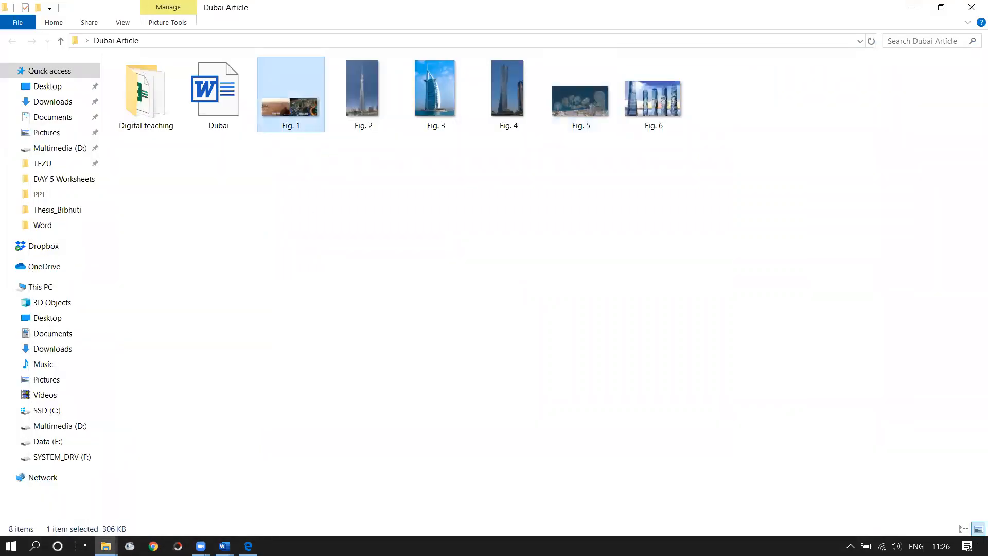
click(224, 546)
click(79, 505)
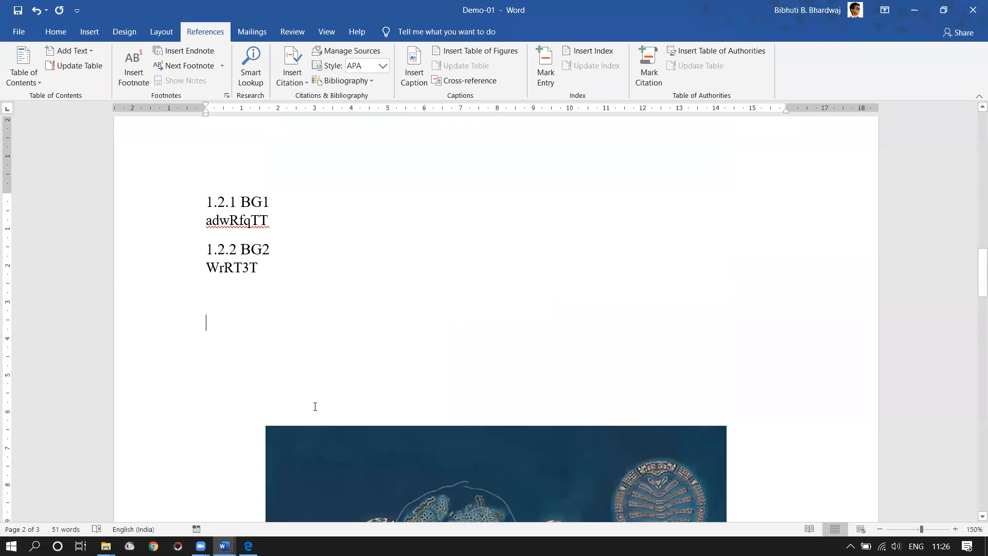
key(ctrl+v)
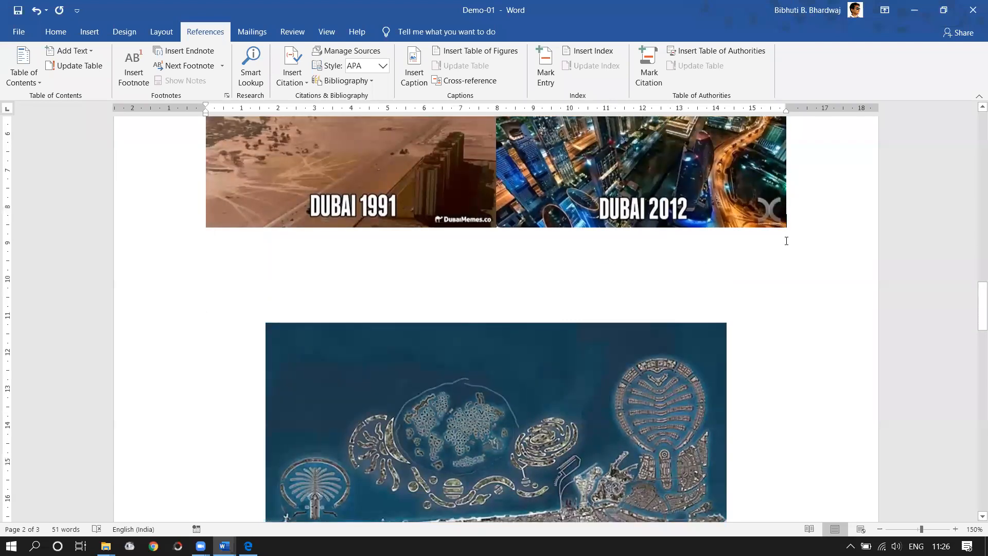
- Shrink the pasted Dubai 1991/2012 picture from its corner to about 14.3 cm wide
click(786, 228)
drag(788, 229, 729, 287)
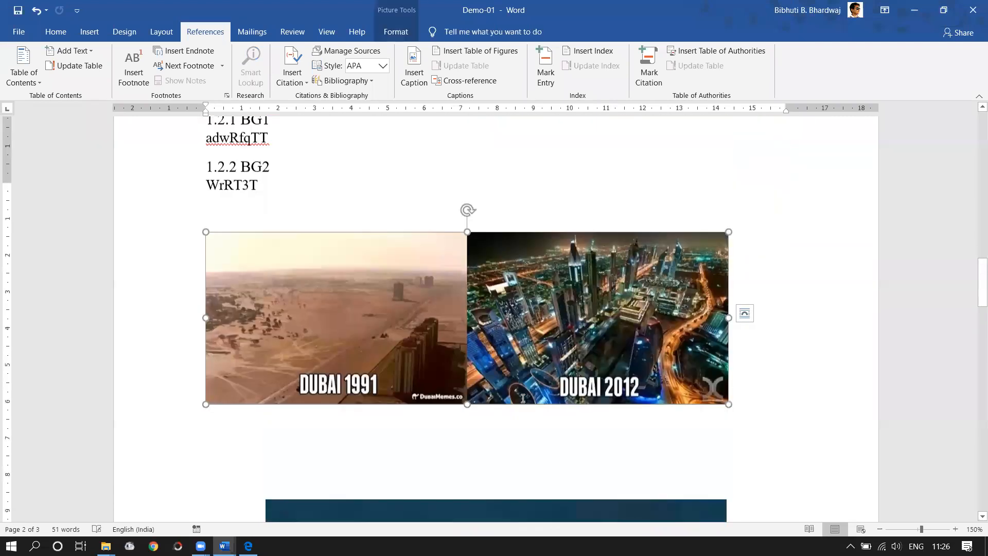
- Insert an automatically numbered caption with the label Fig. on the line below the Dubai 1991/2012 picture
scroll(457, 414, down, 5)
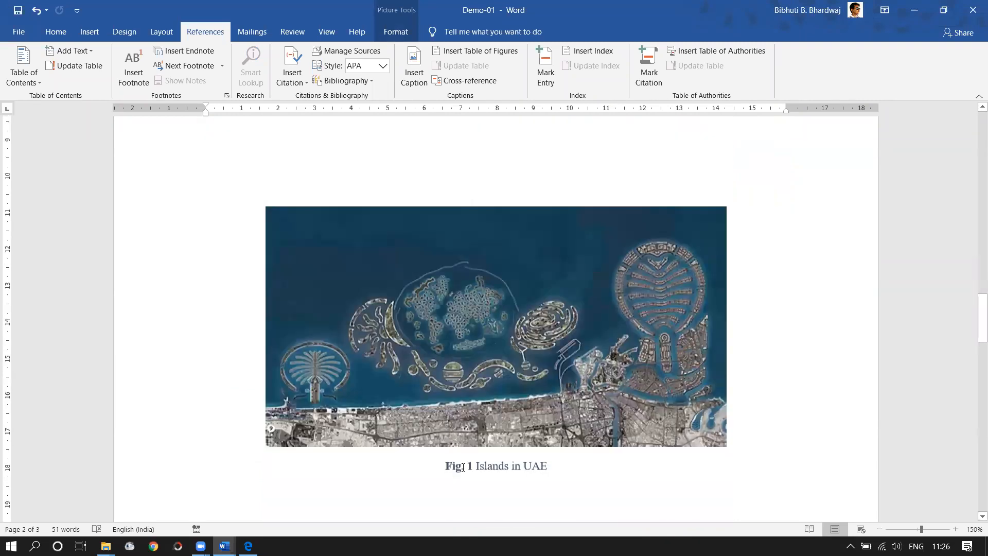
scroll(505, 174, up, 3)
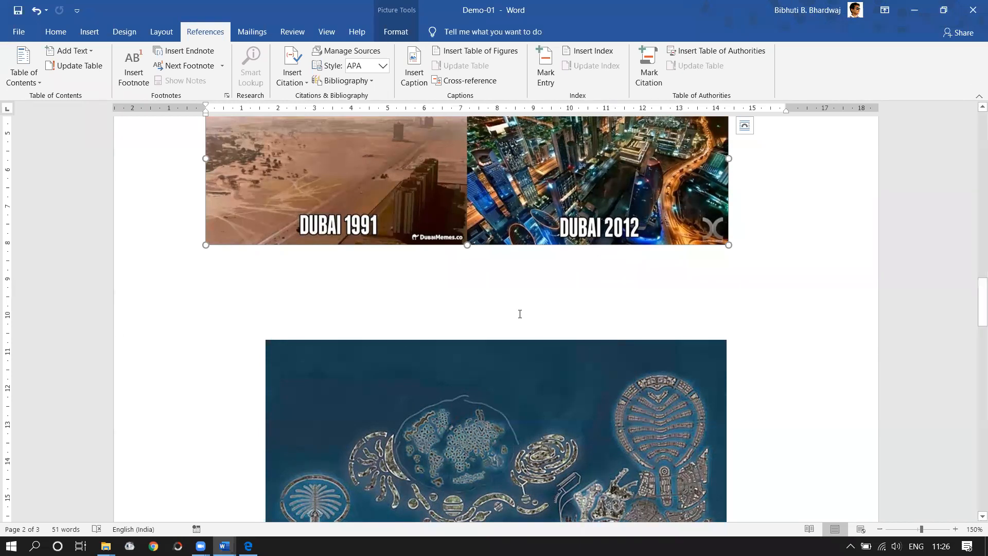
click(453, 269)
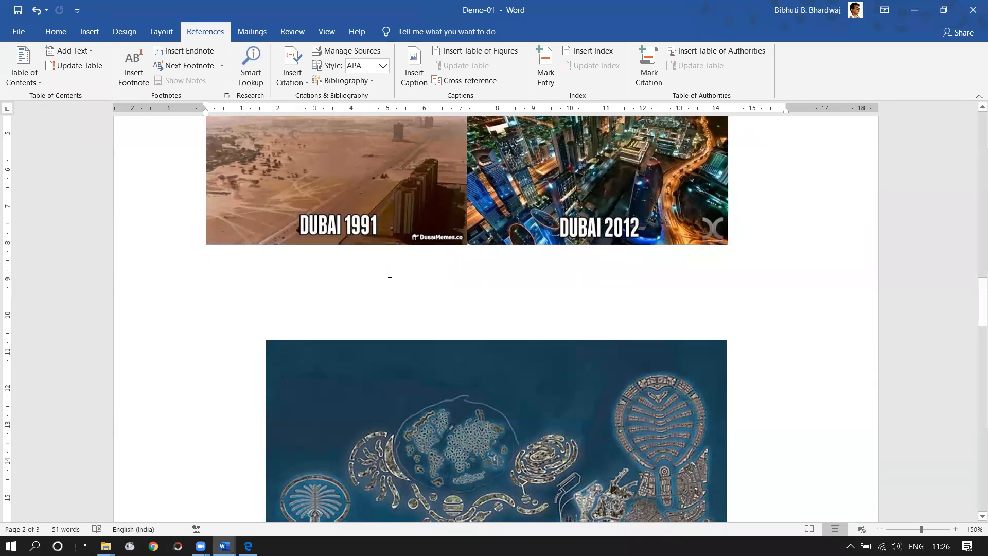
scroll(406, 308, down, 3)
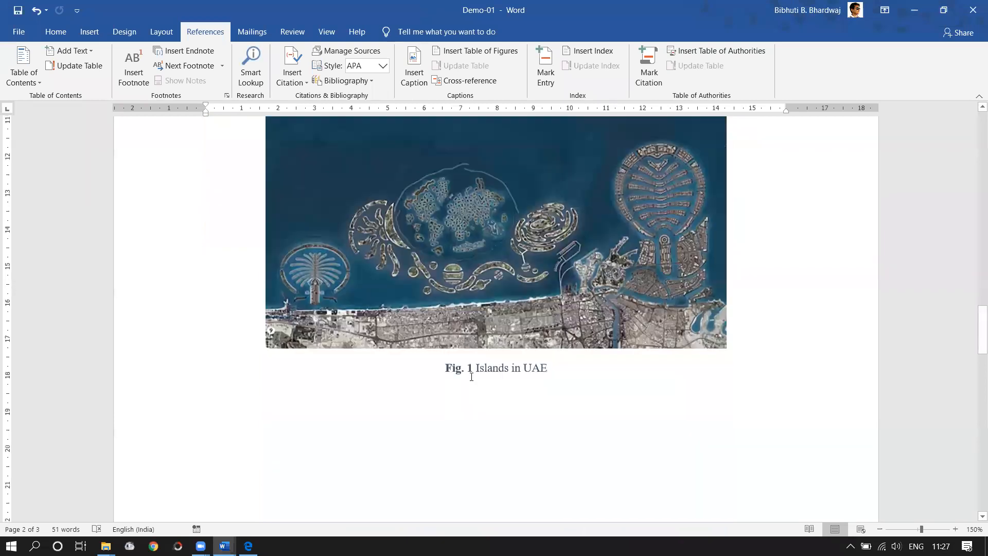
scroll(458, 355, up, 4)
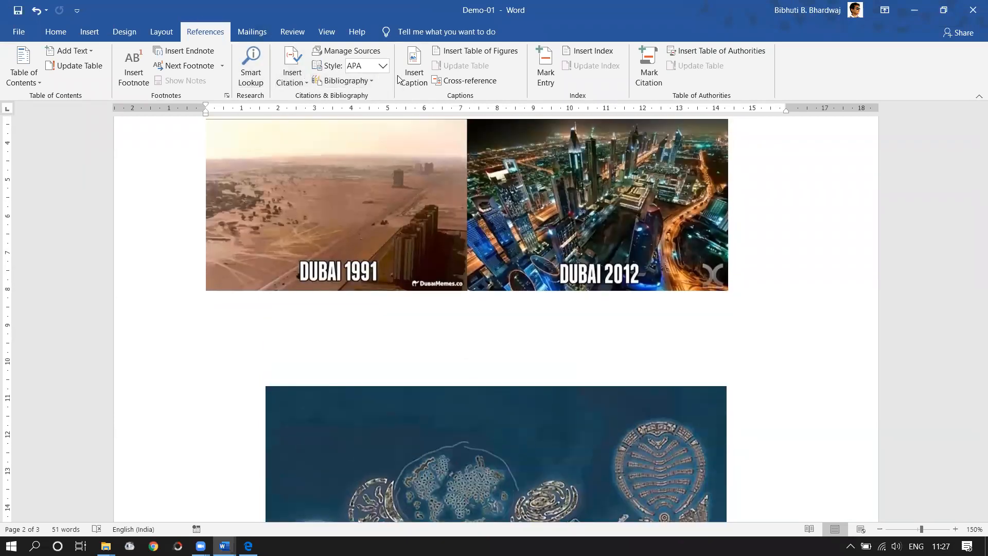
click(411, 74)
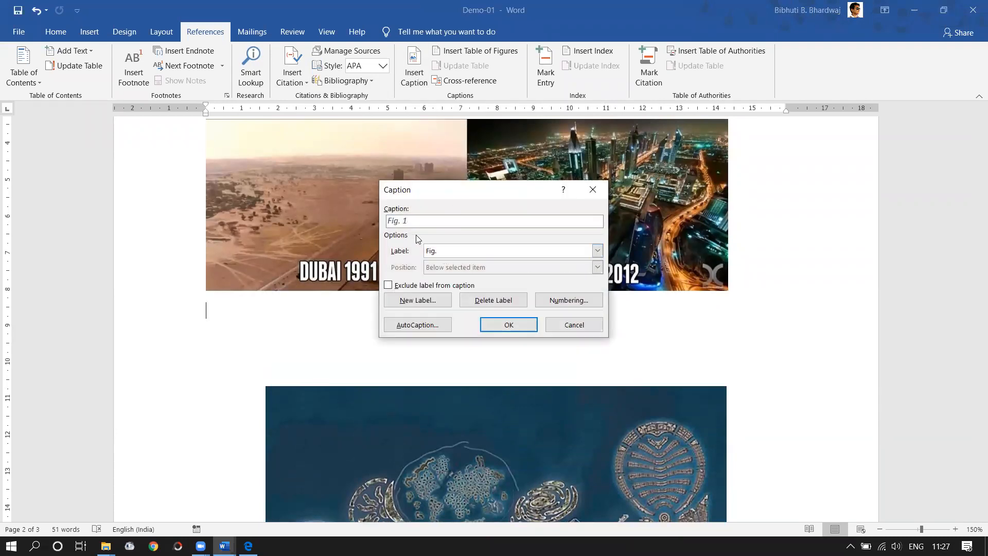
click(509, 325)
- Check the caption number of the islands picture and the figure and page references in the sentence on the third page
scroll(392, 355, down, 5)
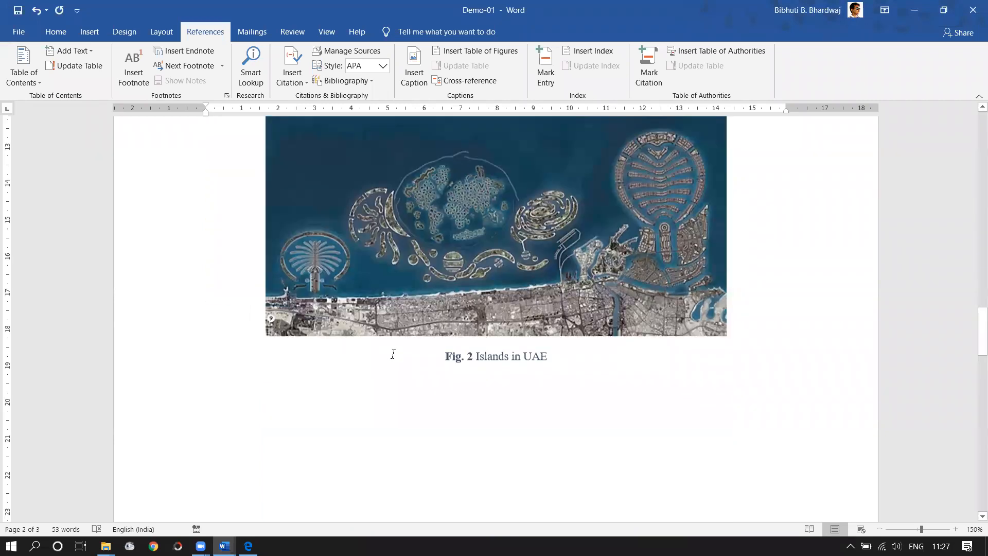
scroll(392, 354, down, 1)
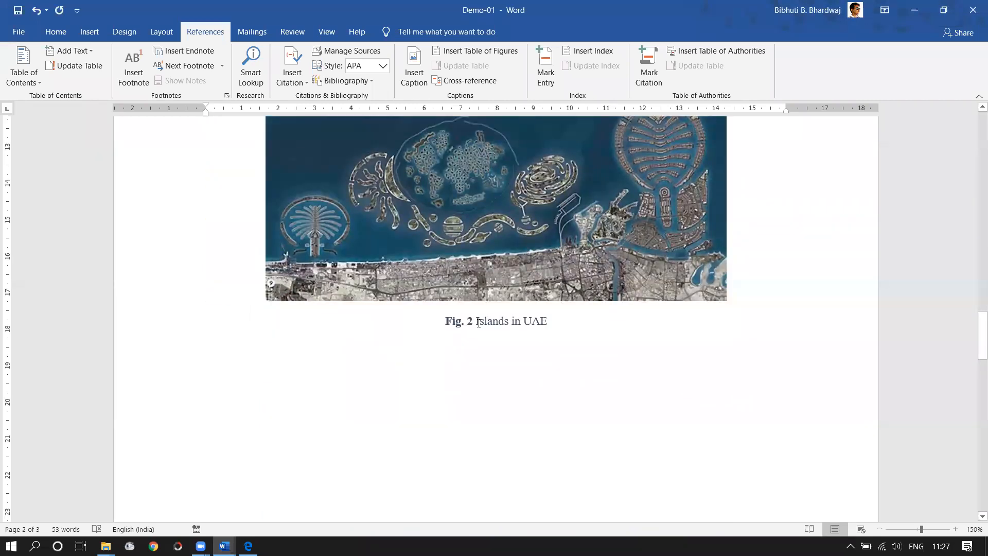
scroll(472, 324, up, 2)
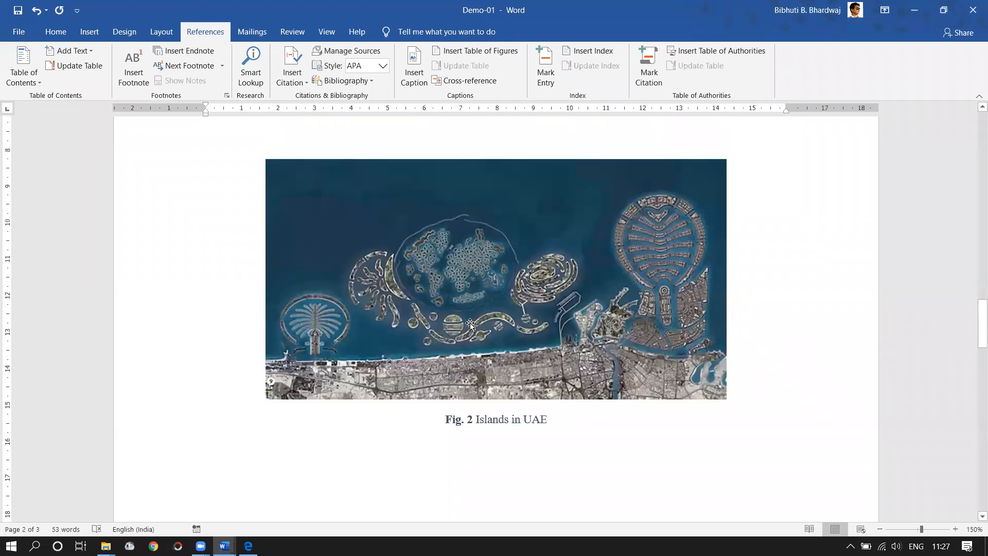
scroll(478, 347, down, 10)
scroll(453, 320, up, 3)
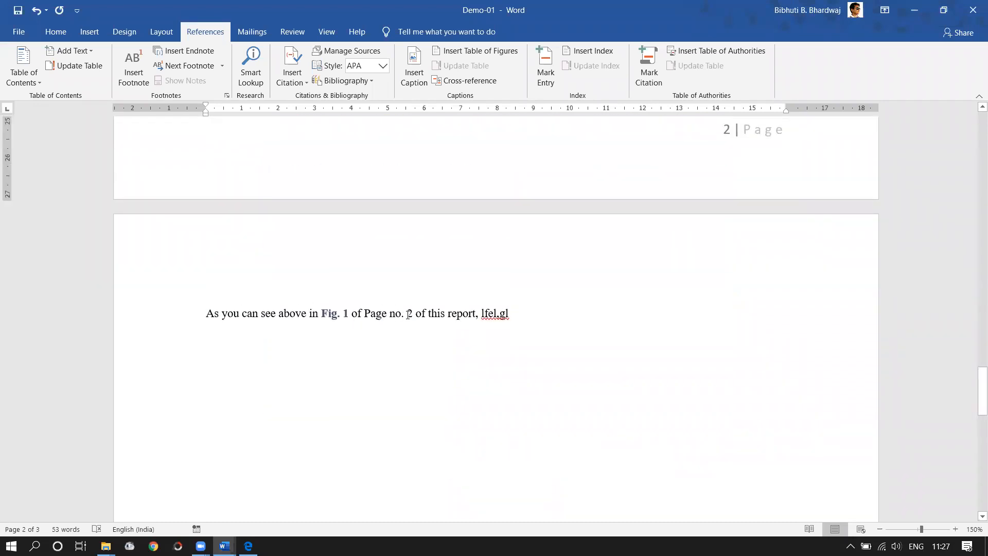
scroll(412, 307, up, 9)
scroll(247, 359, up, 2)
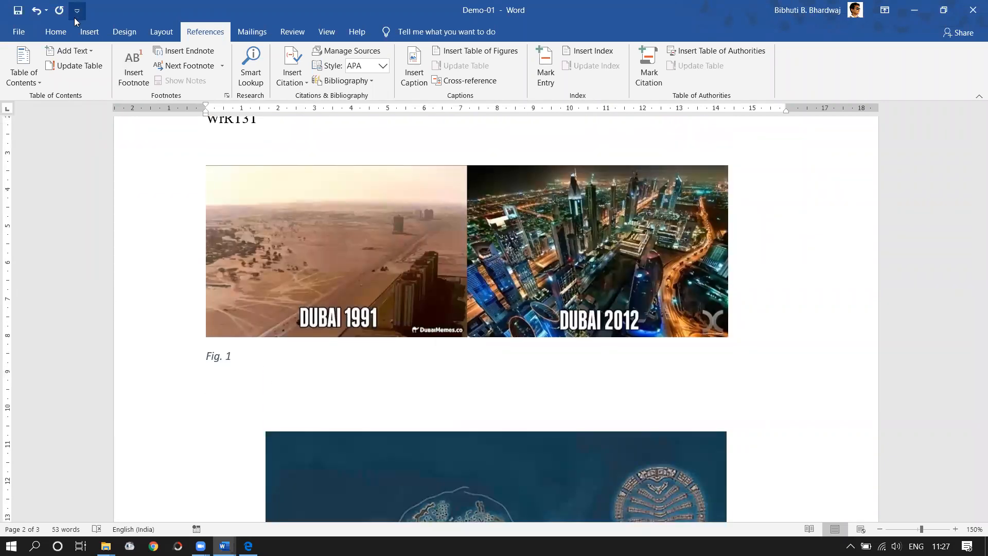
- Insert a page break after the Fig. 1 caption so the islands picture starts on a new page
click(88, 31)
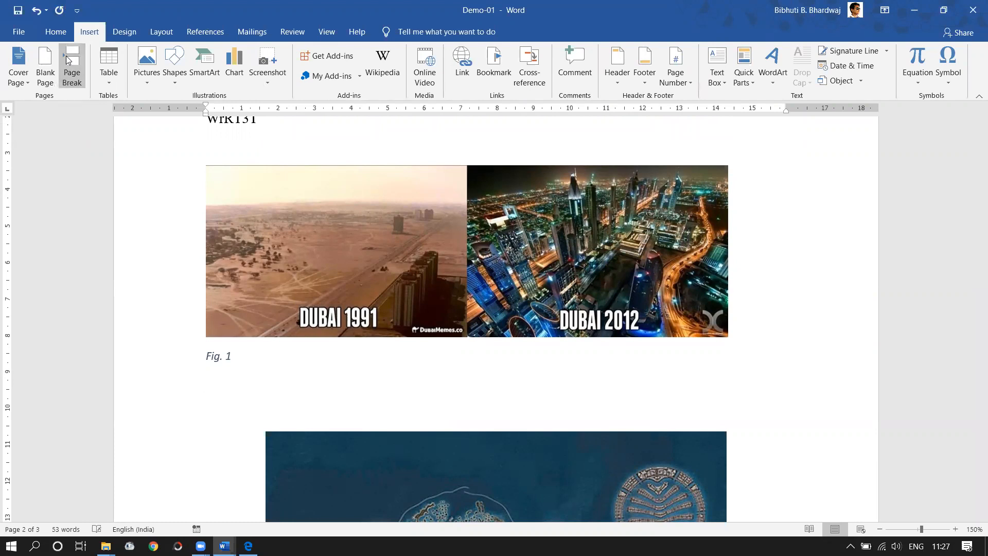
click(67, 61)
scroll(128, 77, down, 6)
scroll(509, 341, up, 9)
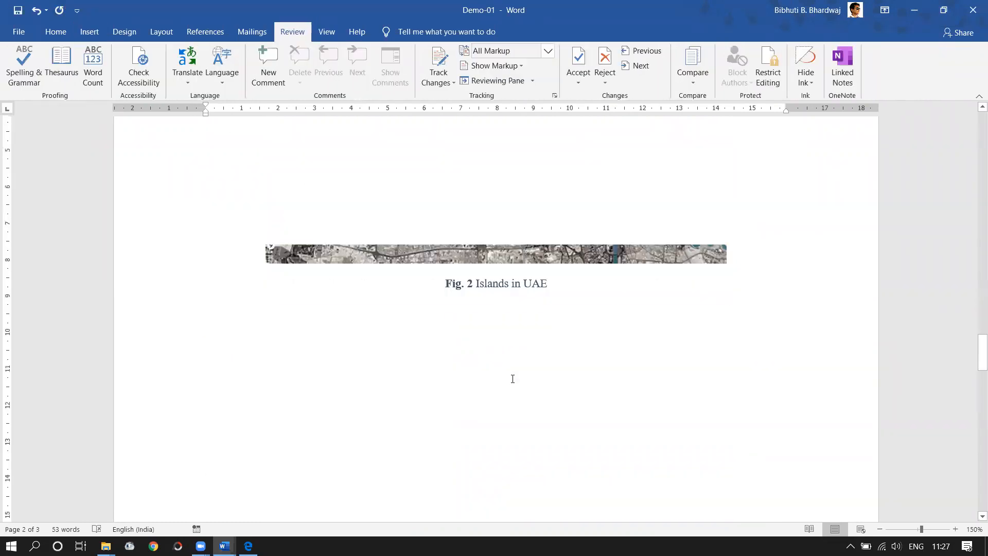
scroll(513, 379, up, 10)
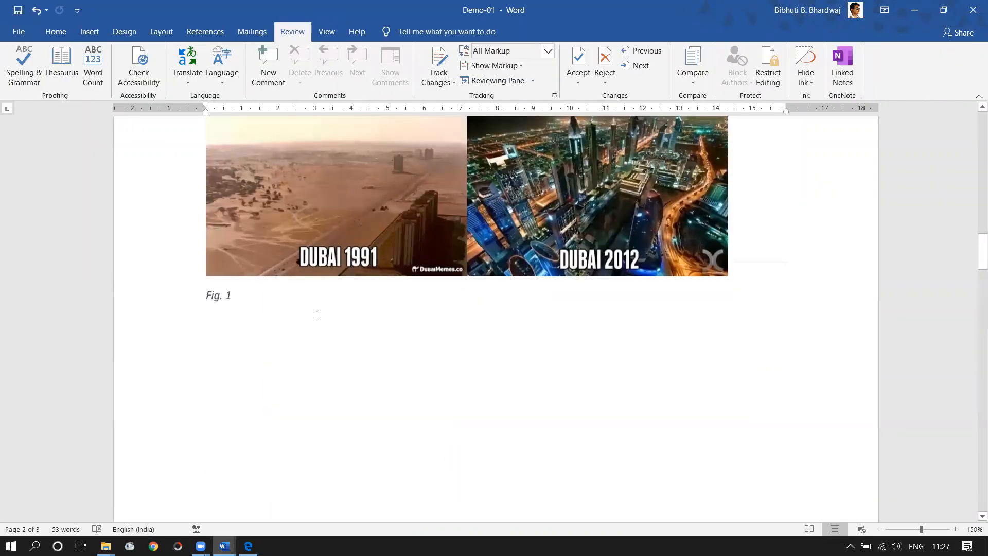
- Complete the Fig. 1 caption with the text "Dubai then and now"
click(248, 299)
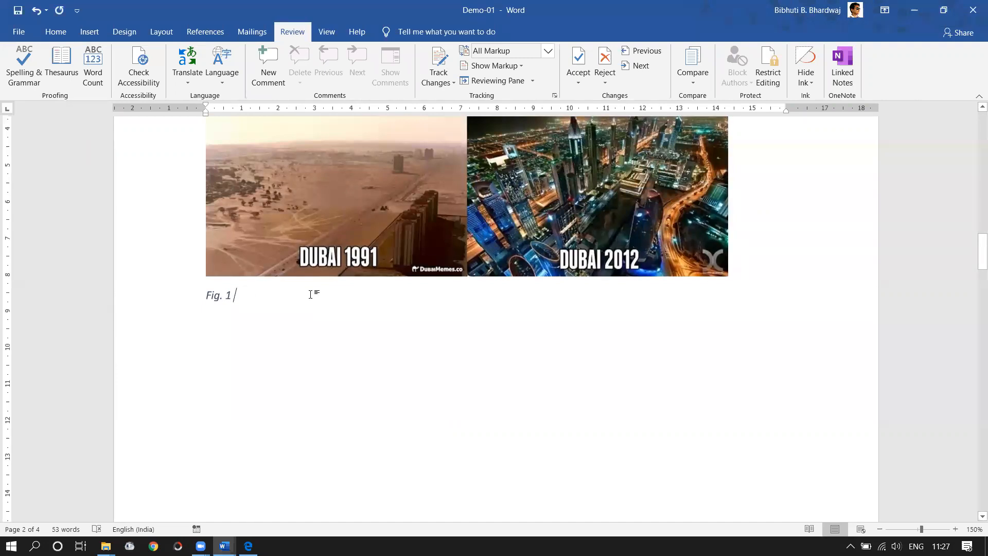
text(Dubai t)
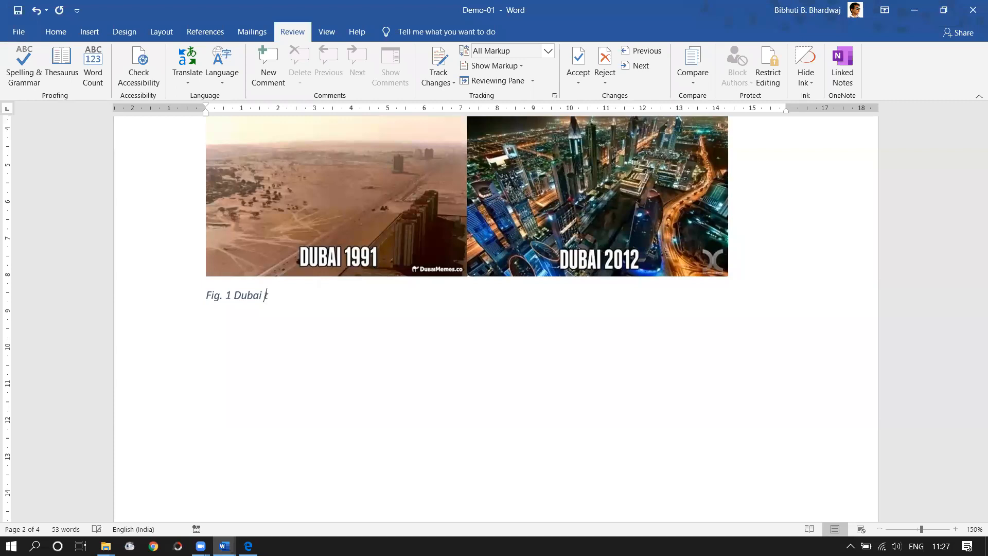
text(hen and now)
- Copy the formatting of the "Islands in UAE" caption onto the "Dubai then and now" caption with Format Painter
click(72, 310)
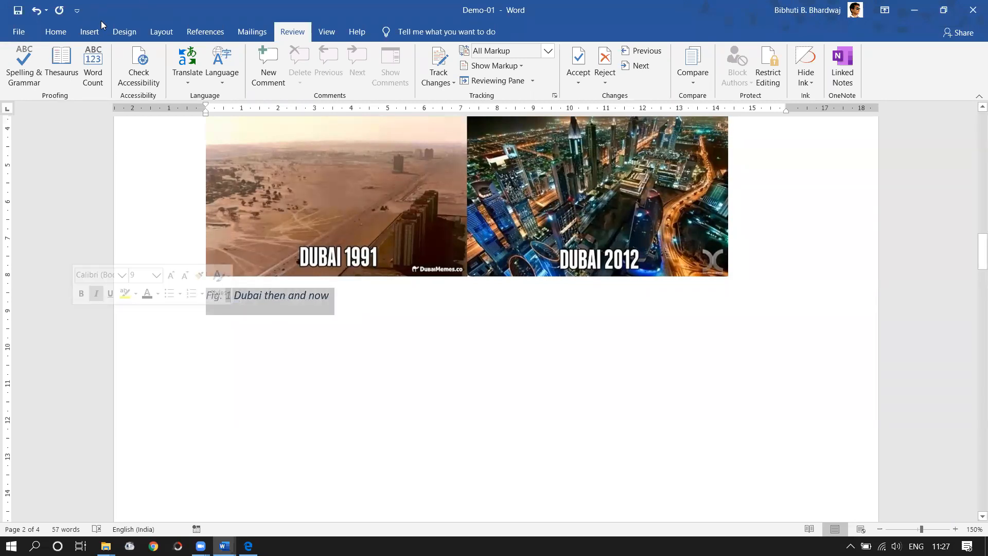
scroll(308, 242, up, 5)
scroll(420, 343, down, 12)
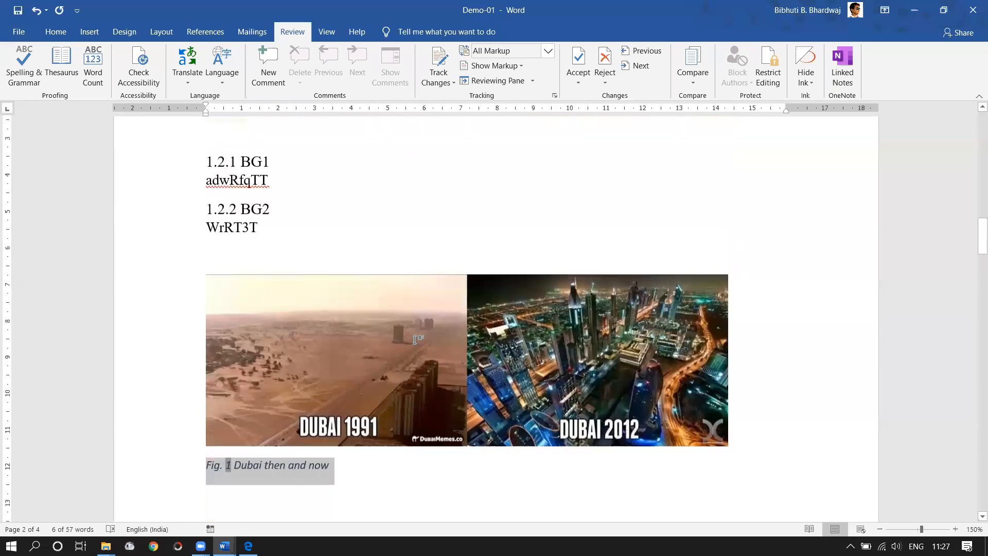
scroll(420, 343, up, 5)
scroll(444, 273, down, 3)
click(516, 170)
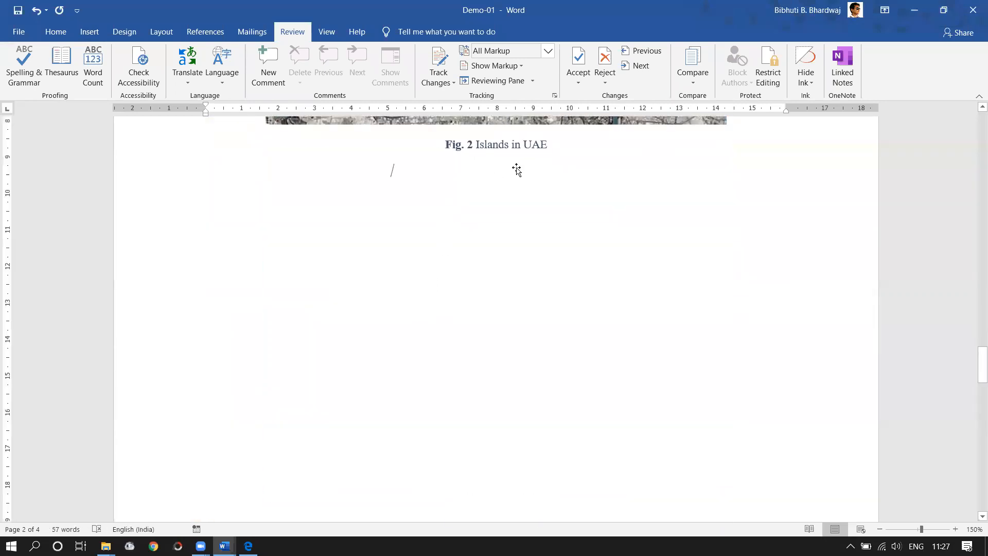
scroll(576, 244, up, 2)
triple_click(469, 238)
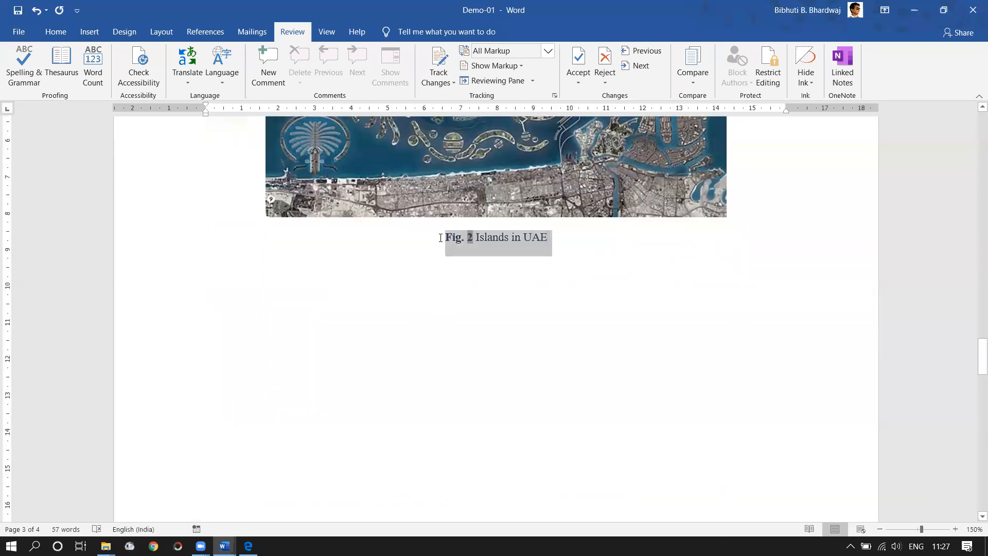
click(55, 32)
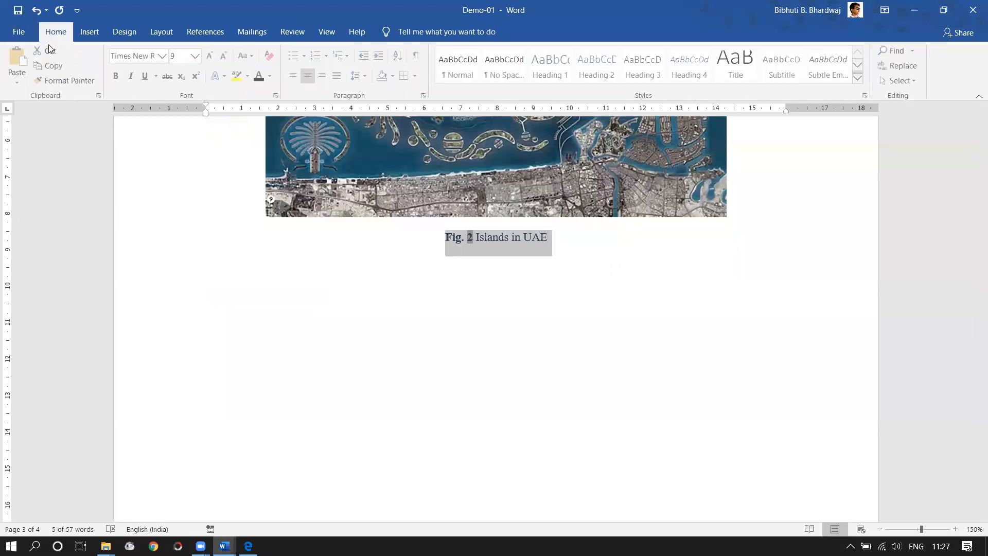
click(65, 81)
scroll(410, 333, up, 6)
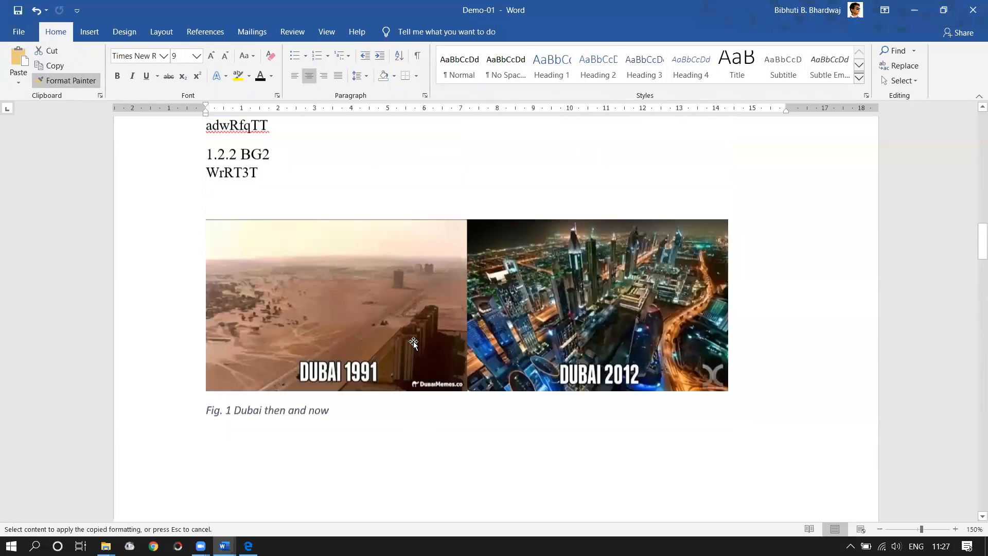
scroll(381, 380, up, 1)
drag(225, 439, 229, 457)
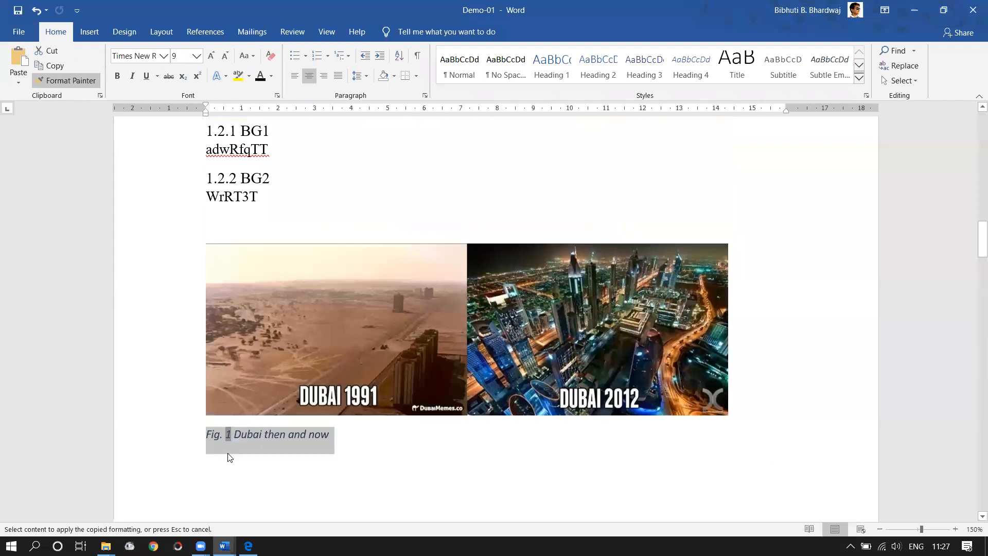
click(468, 475)
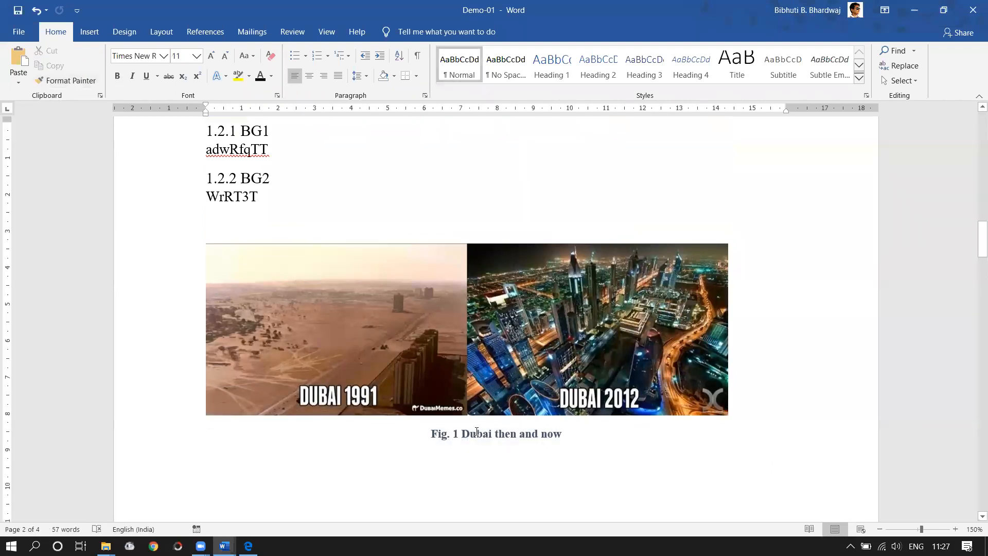
- Remove the bold from "Dubai then and now" in the Fig. 1 caption, keeping the label bold
drag(570, 431, 482, 442)
scroll(497, 464, down, 5)
scroll(497, 463, down, 10)
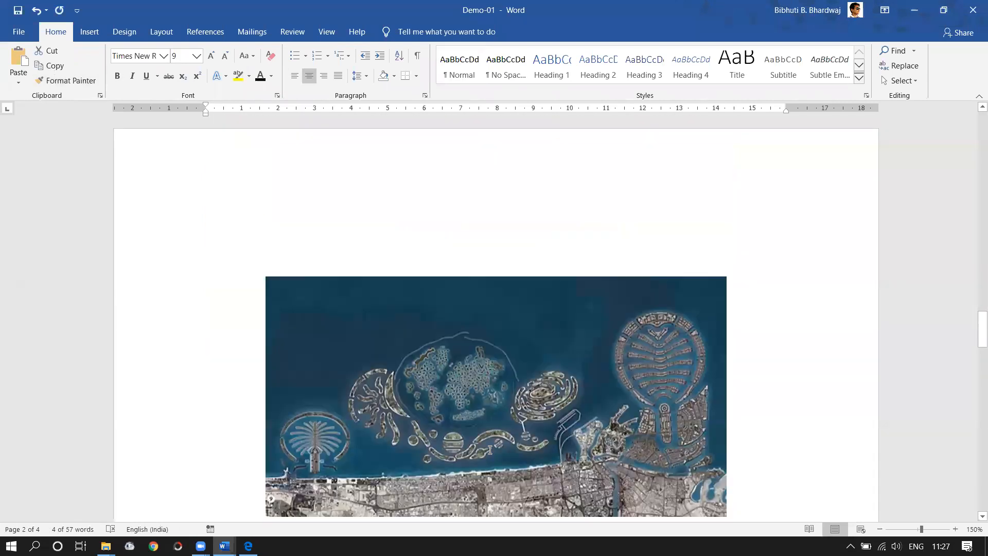
- Compare the figure captions and their page numbers with the cross-references in the sentence on the last page
scroll(489, 389, up, 15)
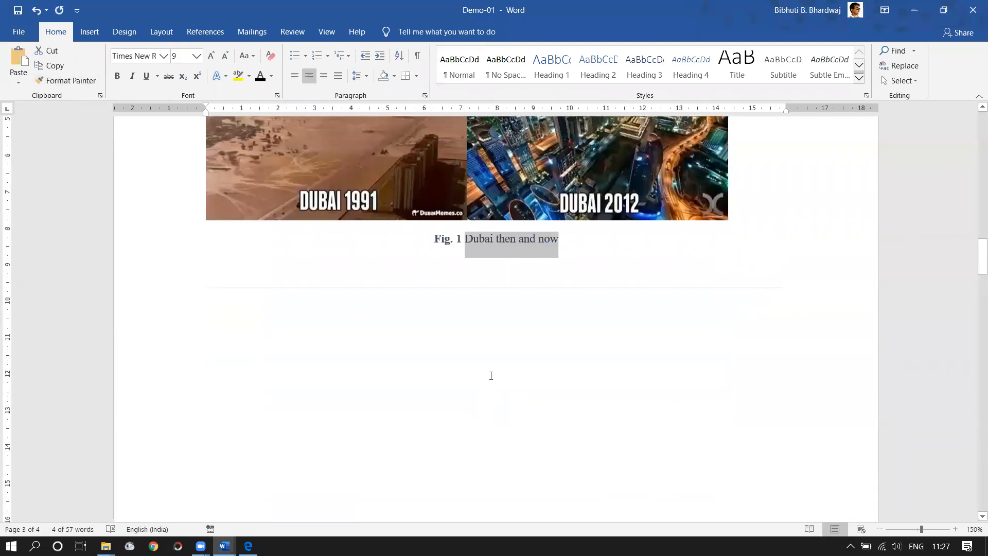
click(528, 314)
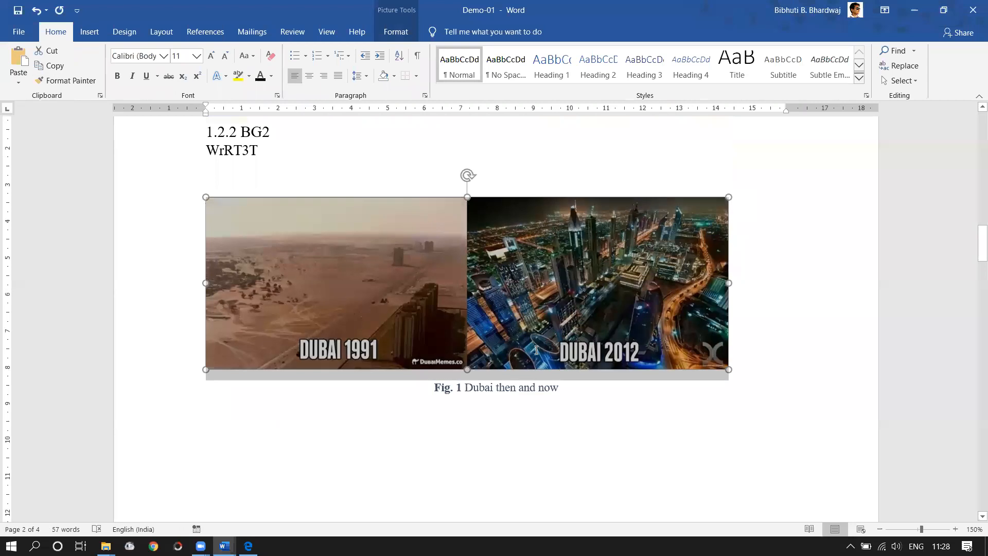
scroll(497, 319, down, 5)
scroll(529, 406, down, 15)
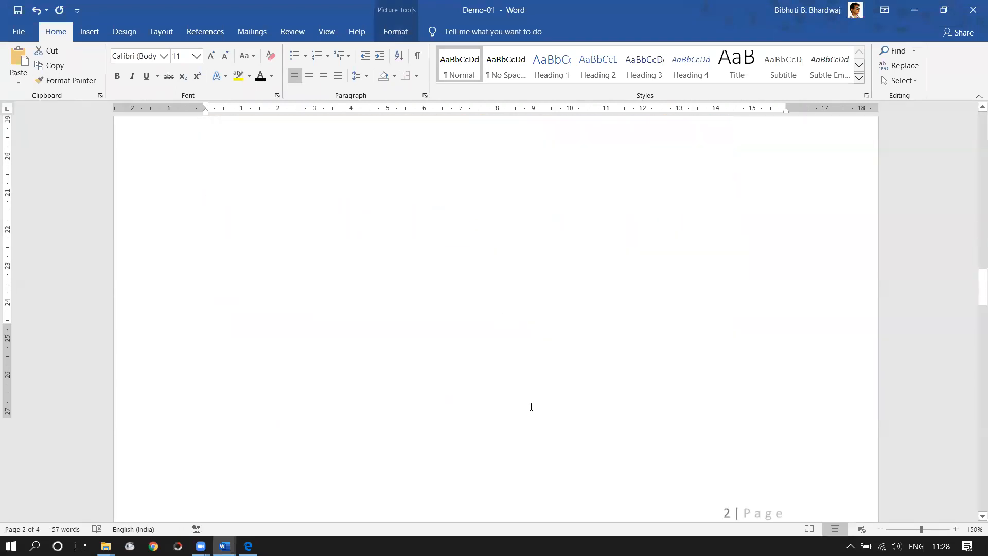
scroll(480, 393, down, 7)
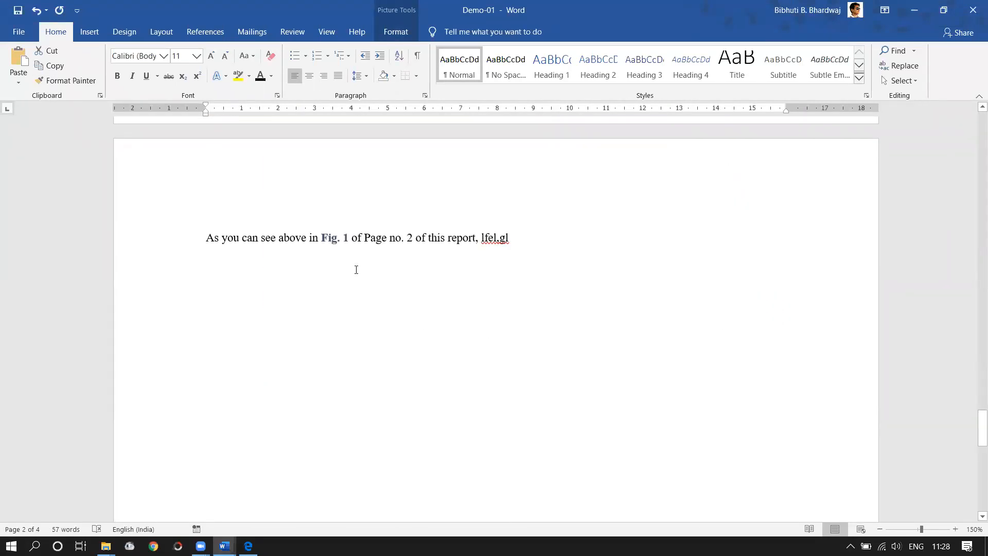
scroll(361, 276, up, 10)
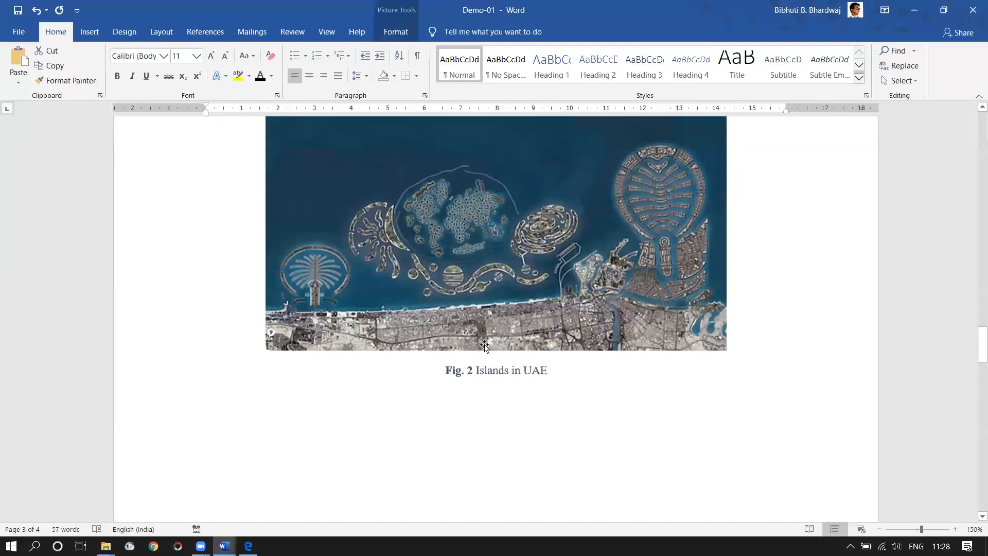
scroll(486, 391, down, 6)
scroll(427, 316, up, 5)
scroll(437, 322, down, 12)
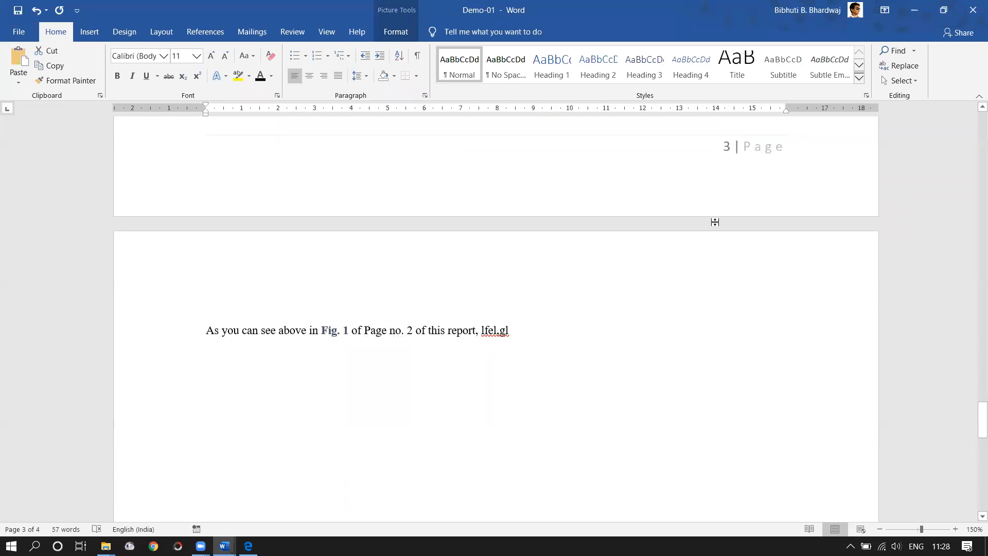
scroll(721, 242, up, 3)
scroll(618, 278, down, 5)
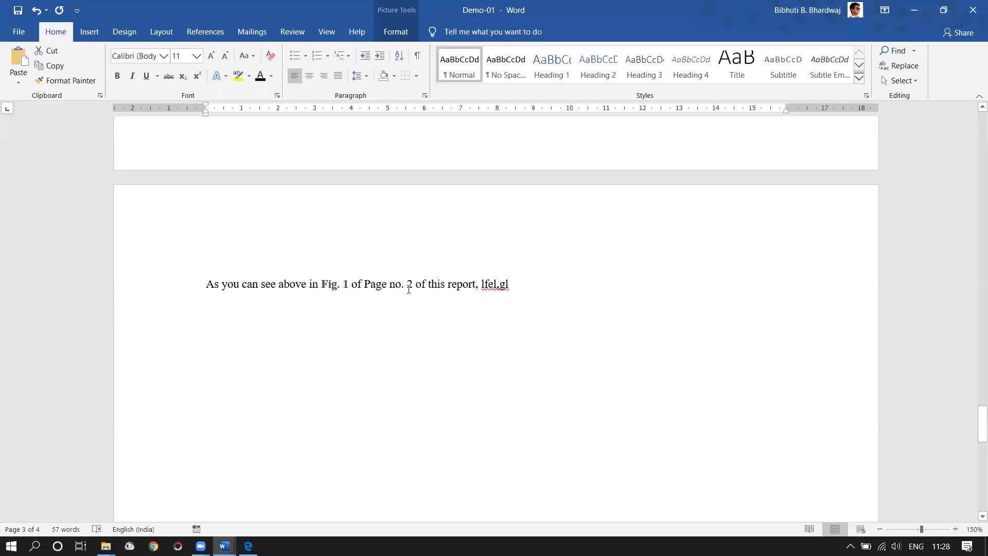
right_click(339, 285)
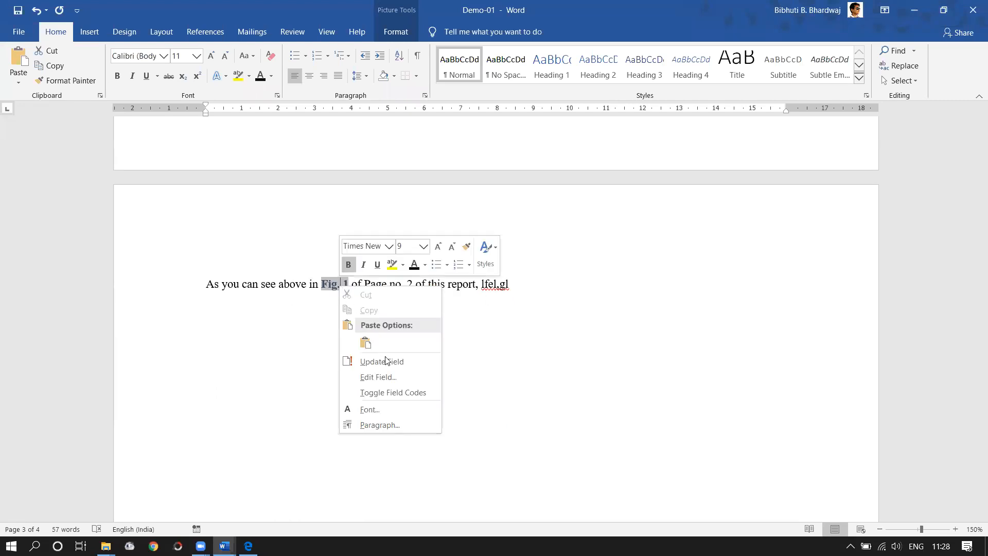
key(Escape)
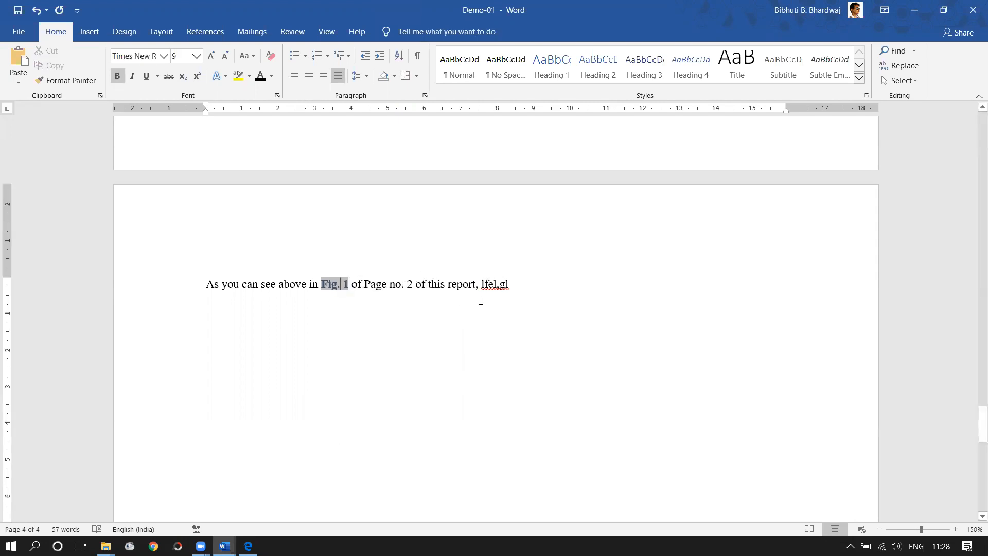
click(480, 300)
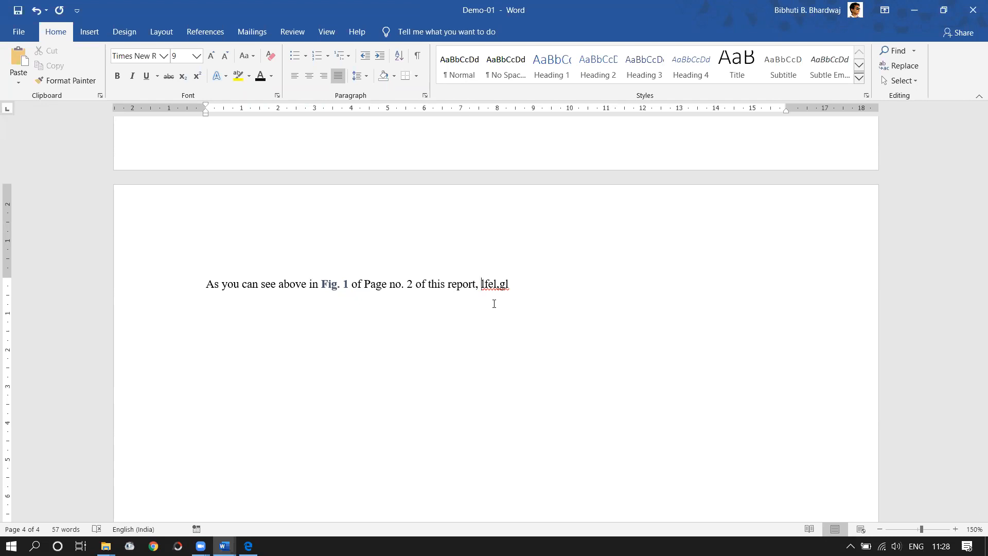
- Select the whole document and update all its fields at once, choosing to update the entire table of contents
key(ctrl+a)
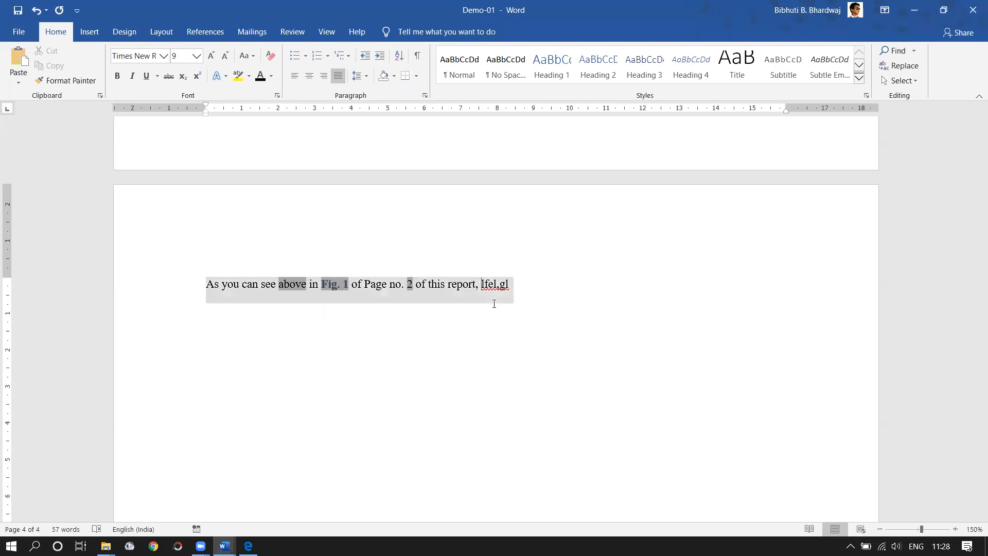
scroll(495, 299, up, 5)
scroll(466, 314, up, 15)
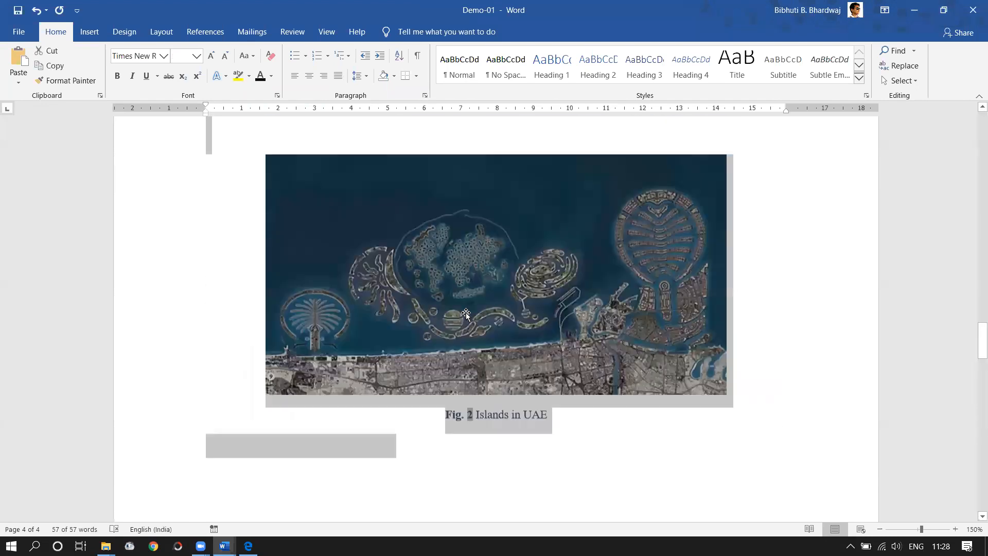
scroll(458, 281, up, 2)
scroll(451, 309, down, 10)
scroll(448, 355, down, 8)
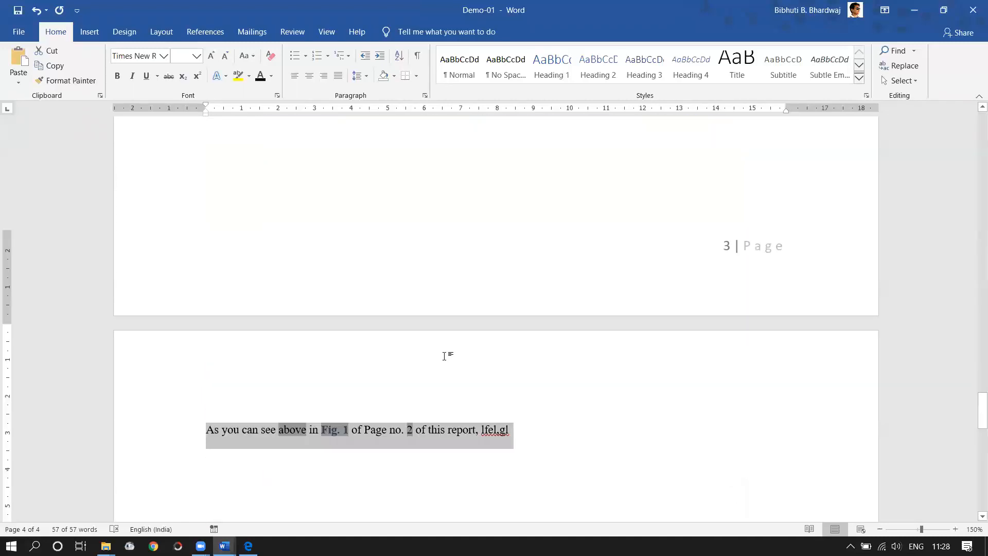
scroll(401, 299, up, 3)
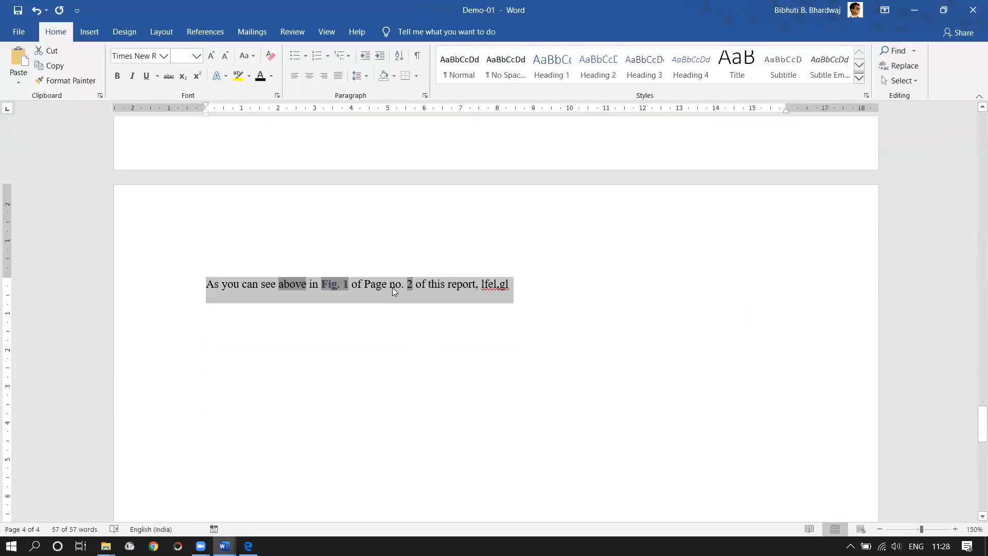
right_click(392, 287)
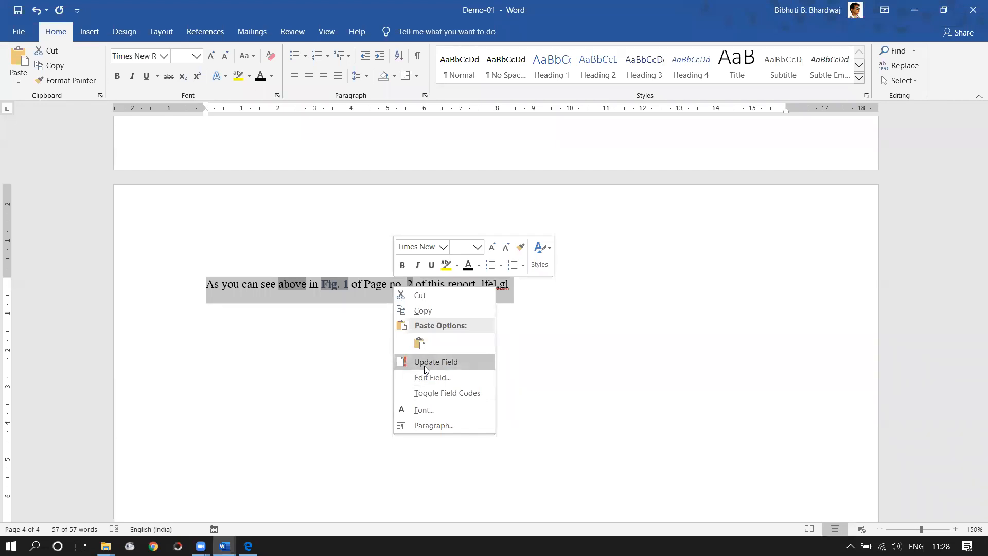
click(424, 363)
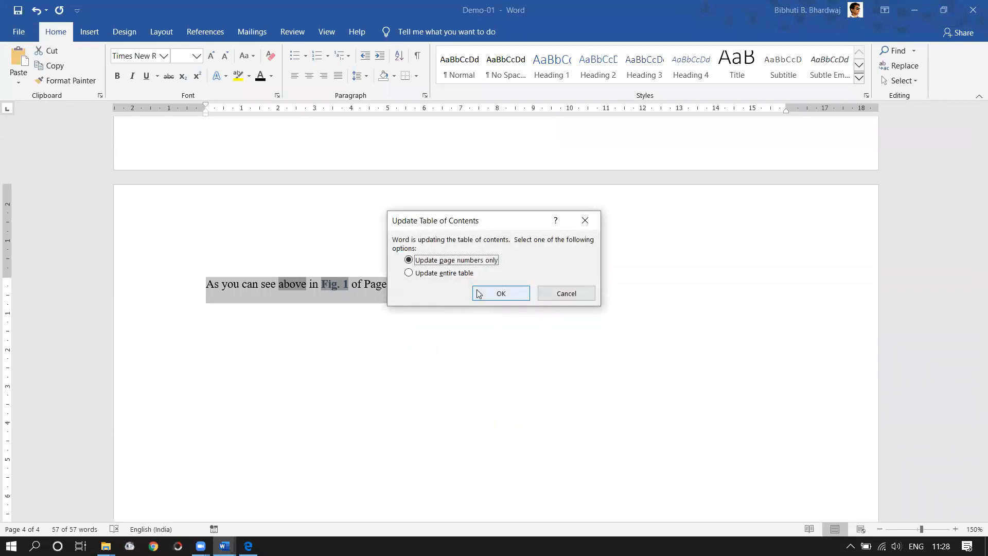
click(437, 274)
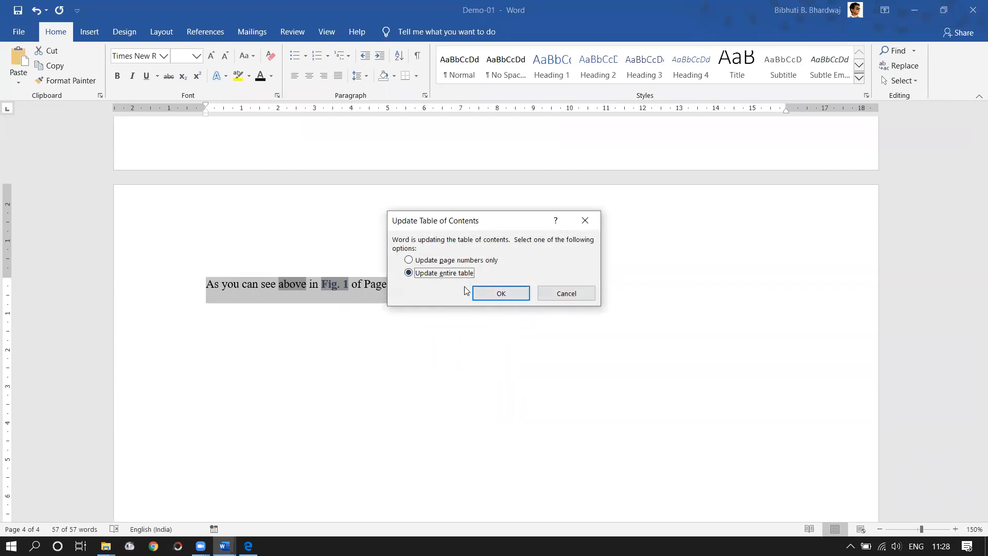
click(490, 293)
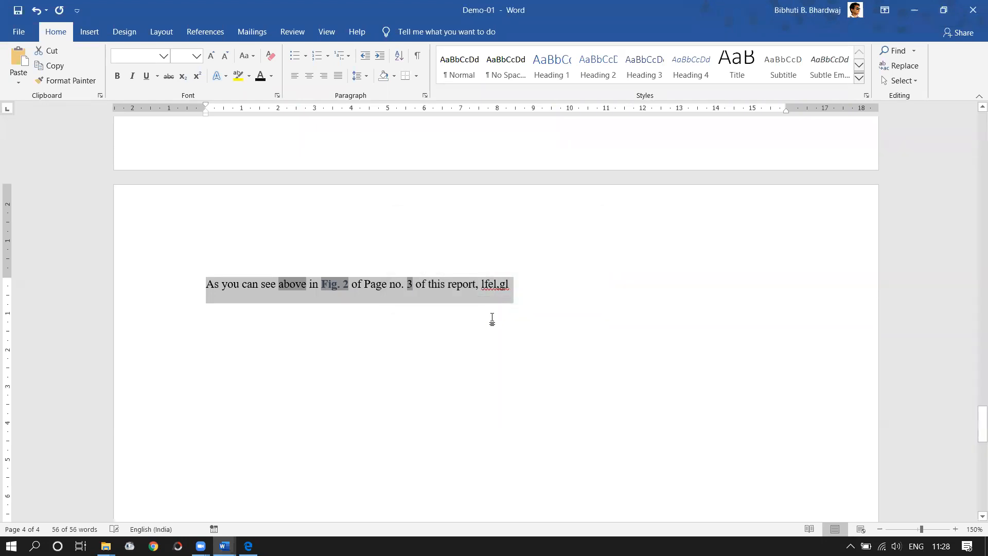
click(350, 290)
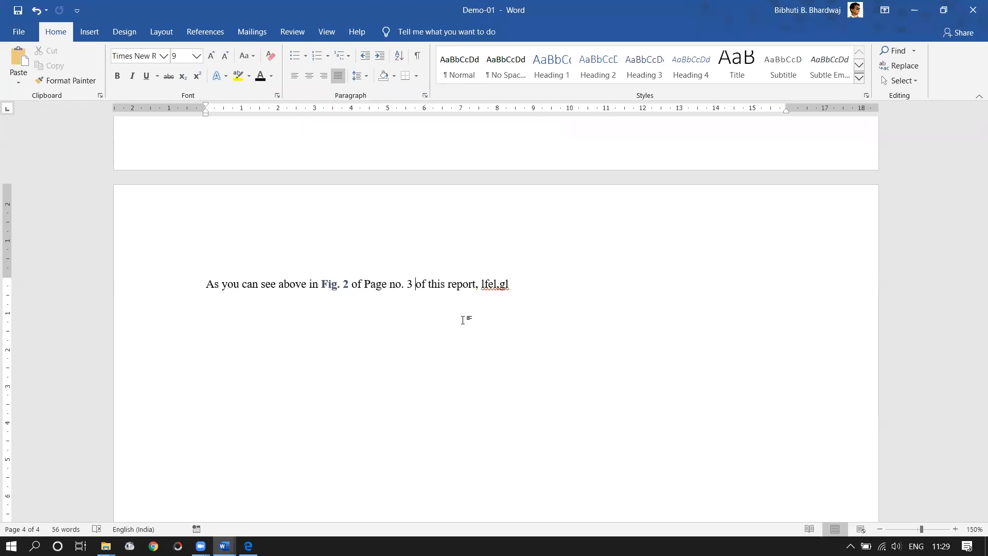
- Check the table of contents entries and page numbers against the headings and figures in the document
scroll(309, 349, up, 15)
scroll(321, 343, up, 8)
scroll(333, 356, up, 10)
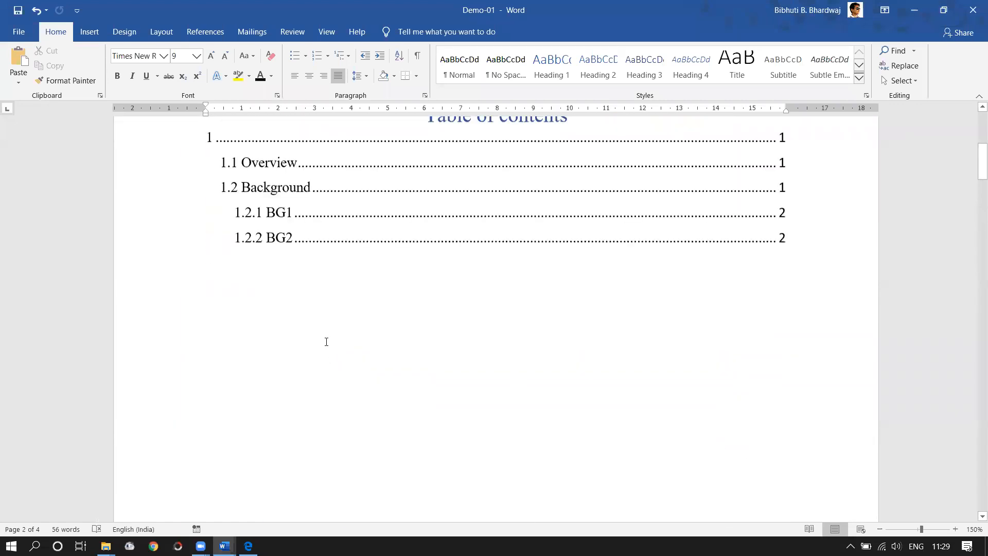
scroll(325, 340, up, 2)
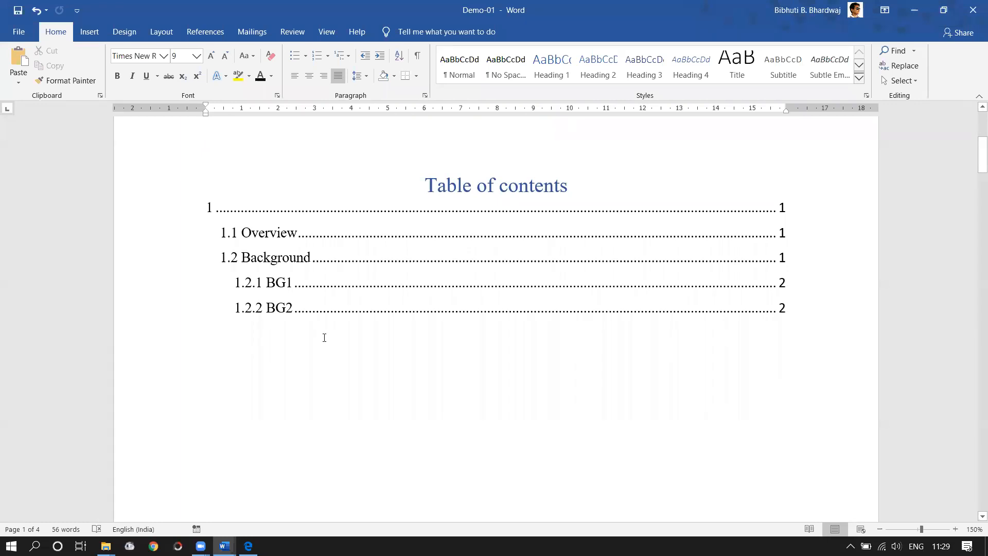
scroll(325, 337, down, 10)
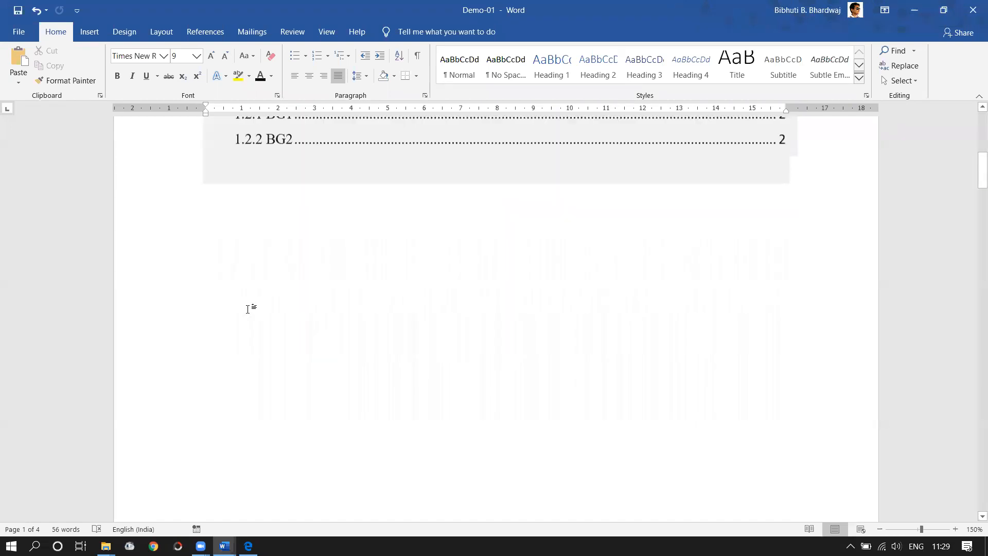
scroll(294, 318, down, 12)
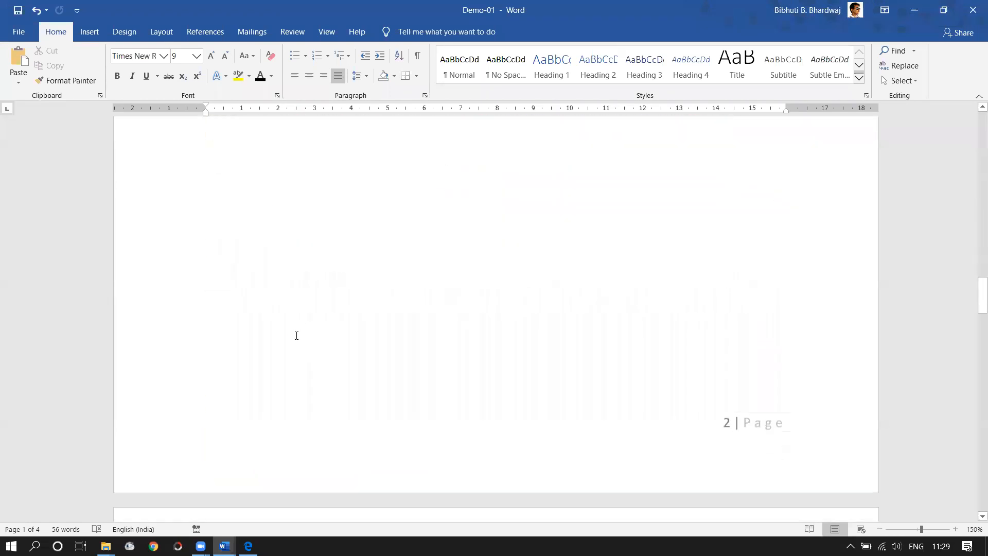
scroll(303, 338, down, 4)
scroll(292, 302, up, 15)
scroll(274, 289, up, 6)
scroll(283, 324, down, 2)
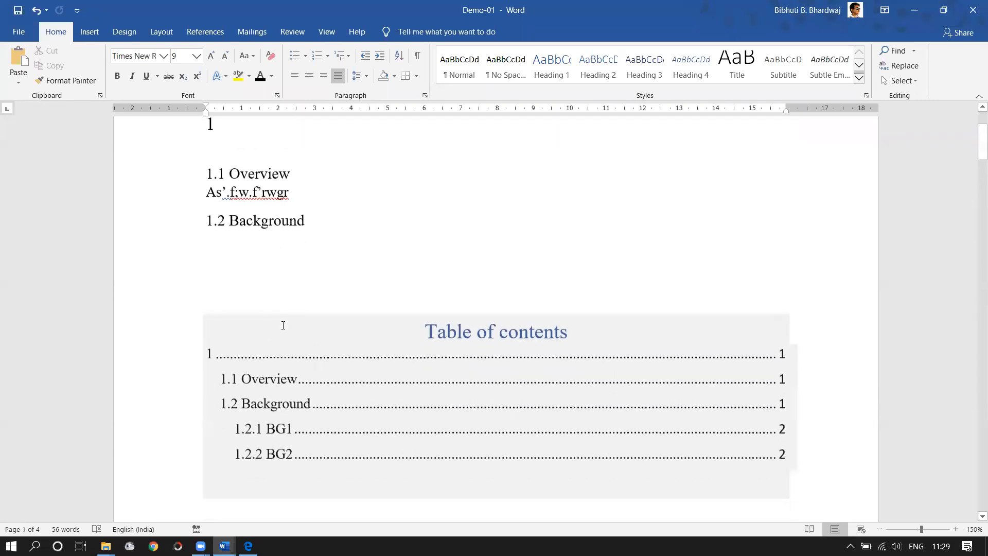
scroll(361, 329, down, 10)
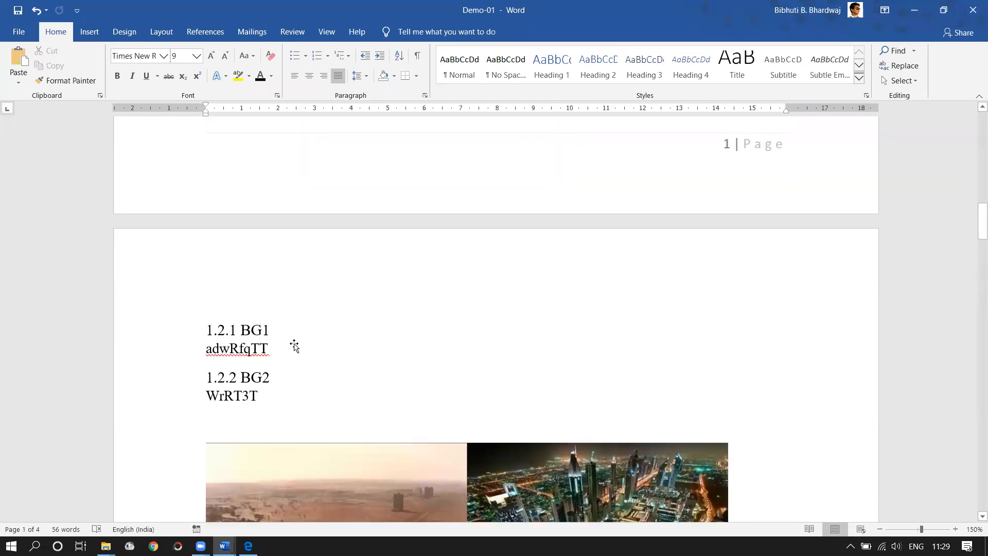
scroll(319, 363, down, 5)
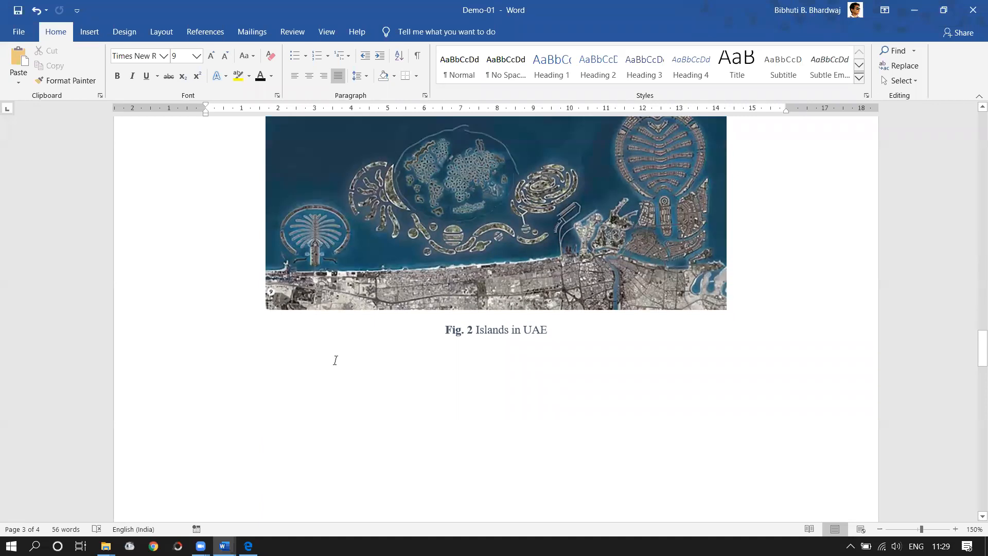
scroll(289, 306, up, 10)
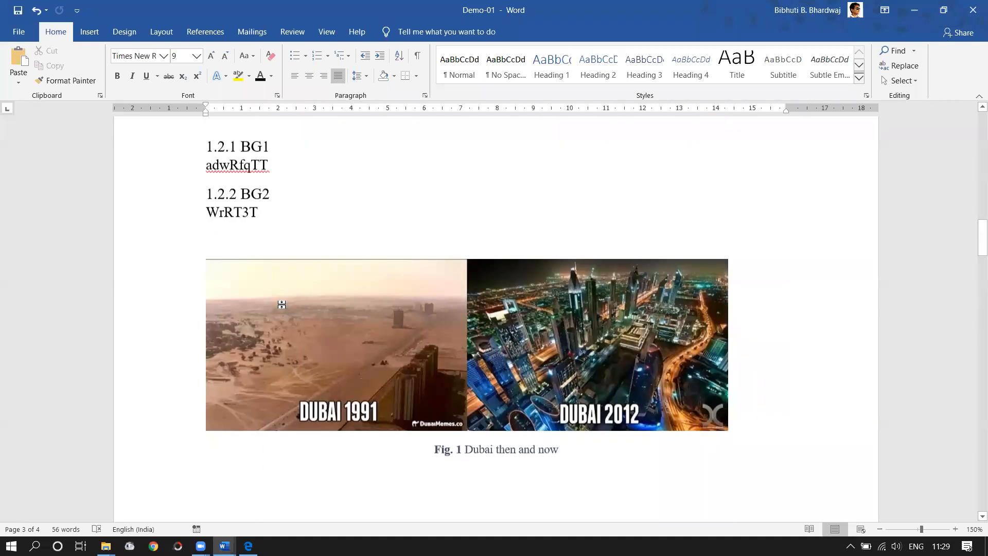
- Rename the 1.2.2 heading as "Background 2"
double_click(271, 458)
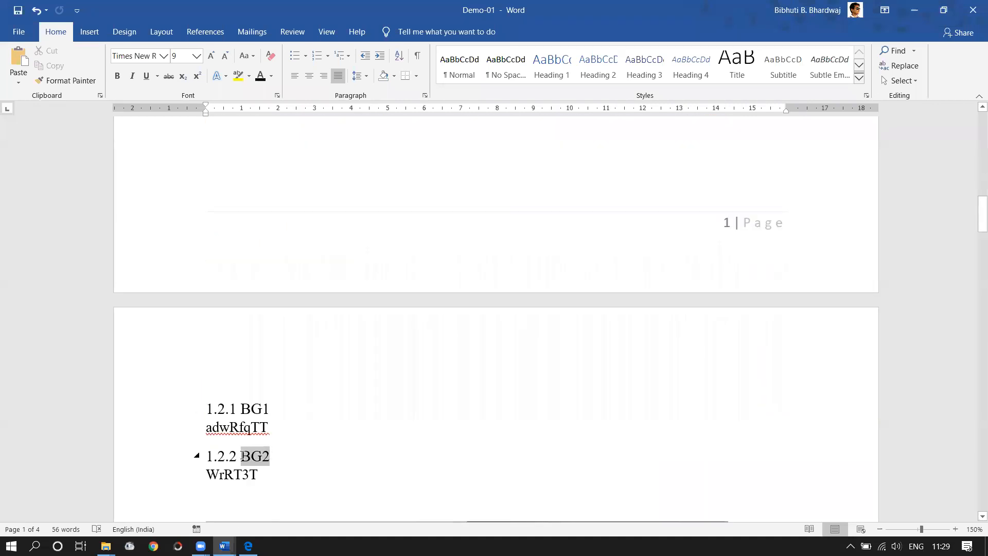
text(Back)
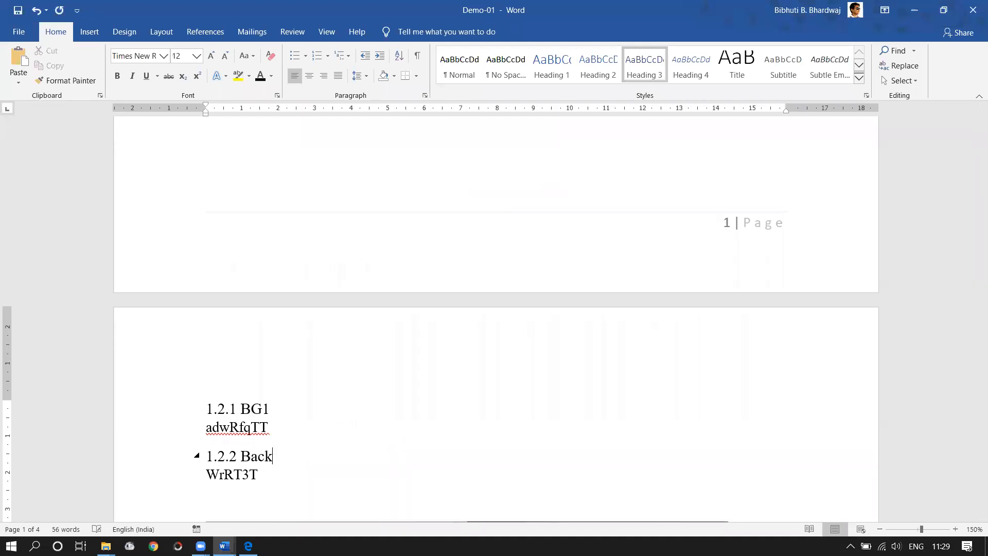
text(ground 2)
click(370, 443)
- Update the entire table of contents so it picks up the renamed 1.2.2 heading
scroll(327, 262, up, 5)
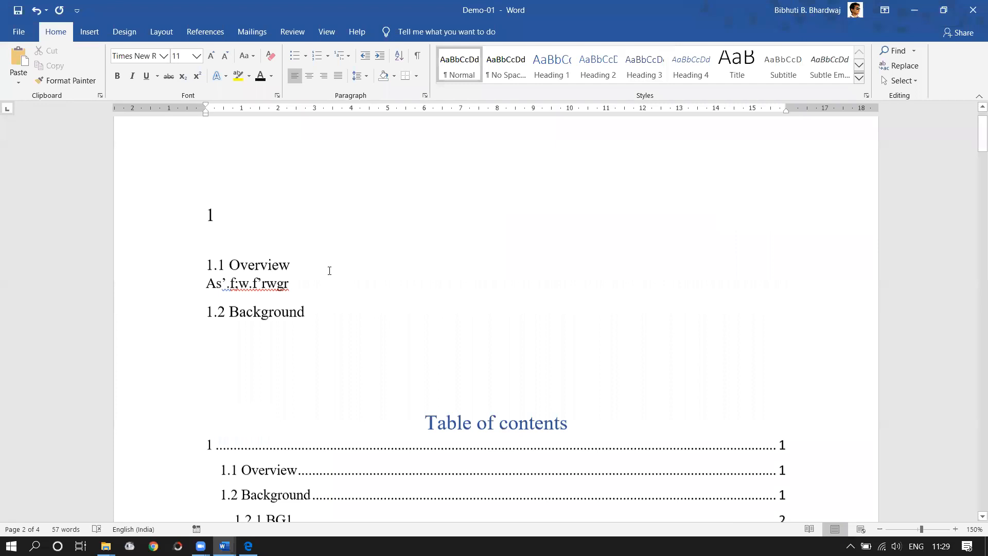
scroll(307, 375, down, 3)
right_click(306, 344)
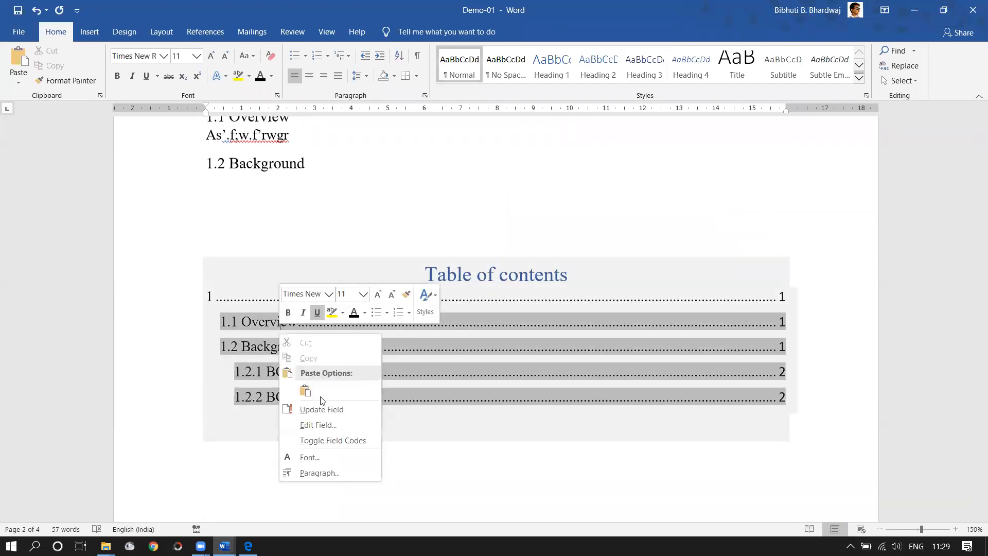
click(334, 412)
click(455, 273)
click(501, 294)
click(307, 404)
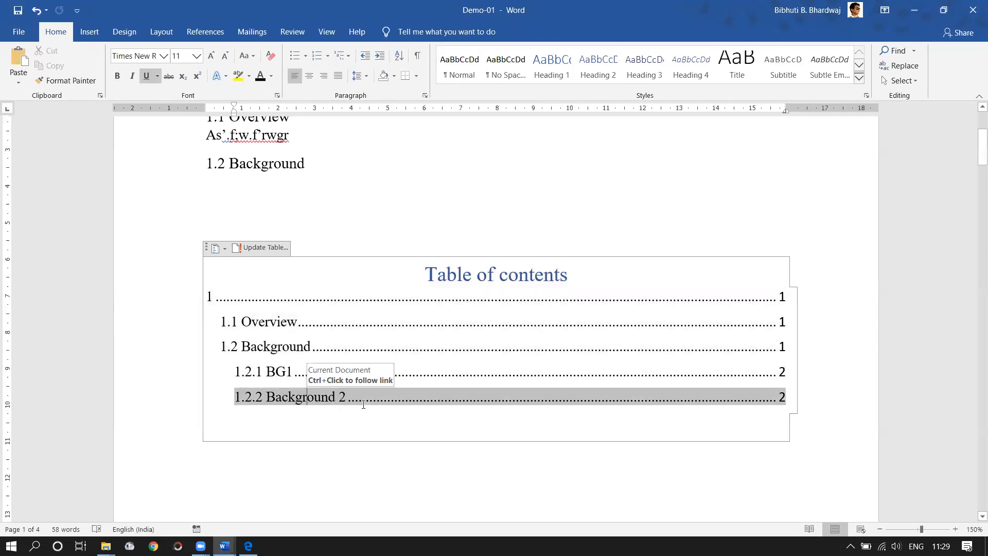
- Compare the updated table of contents with the headings and page numbers on the following pages
scroll(361, 420, down, 4)
scroll(359, 422, up, 6)
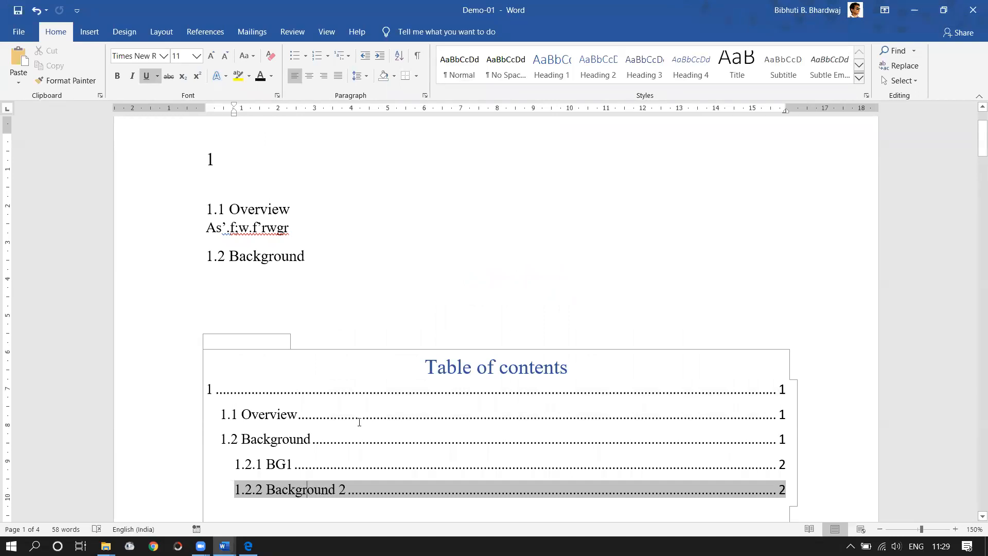
scroll(359, 422, down, 10)
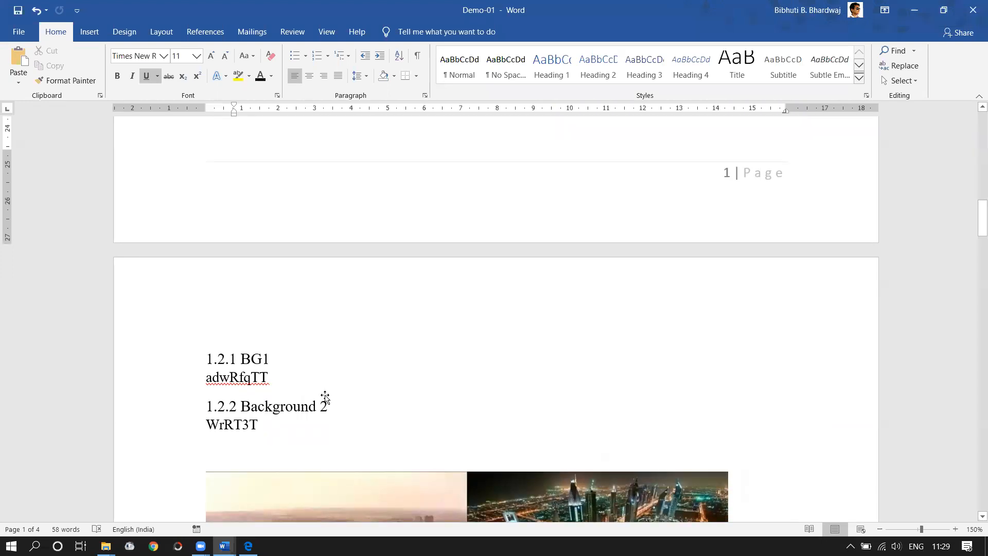
scroll(324, 396, down, 4)
scroll(306, 386, down, 5)
scroll(304, 381, up, 9)
scroll(286, 352, up, 5)
scroll(277, 346, down, 2)
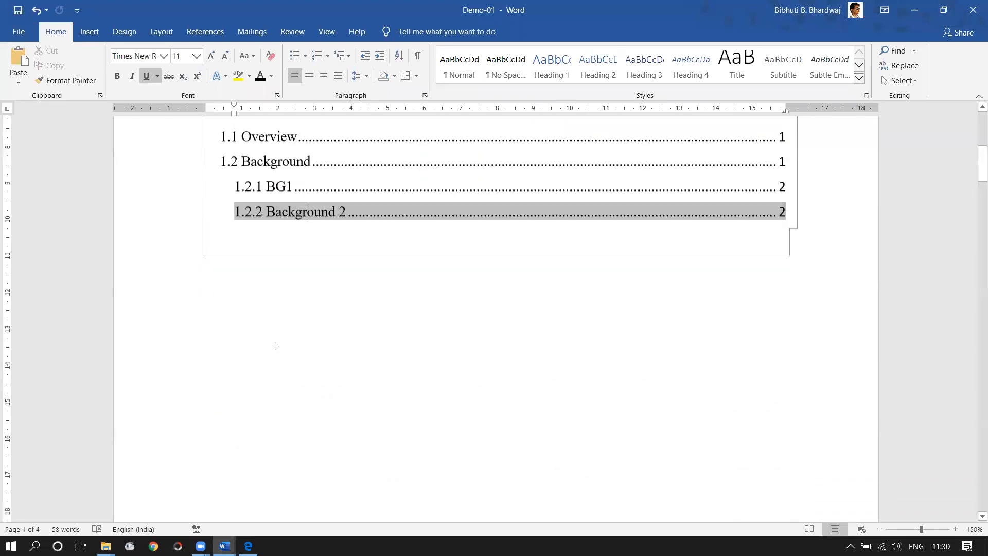
- Insert a page break below the table of contents
click(411, 323)
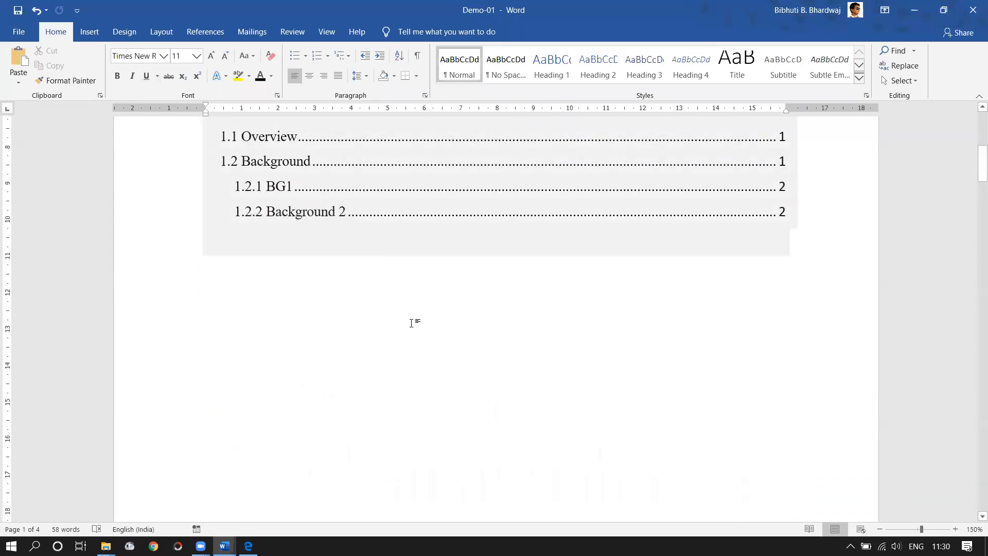
key(ctrl+z)
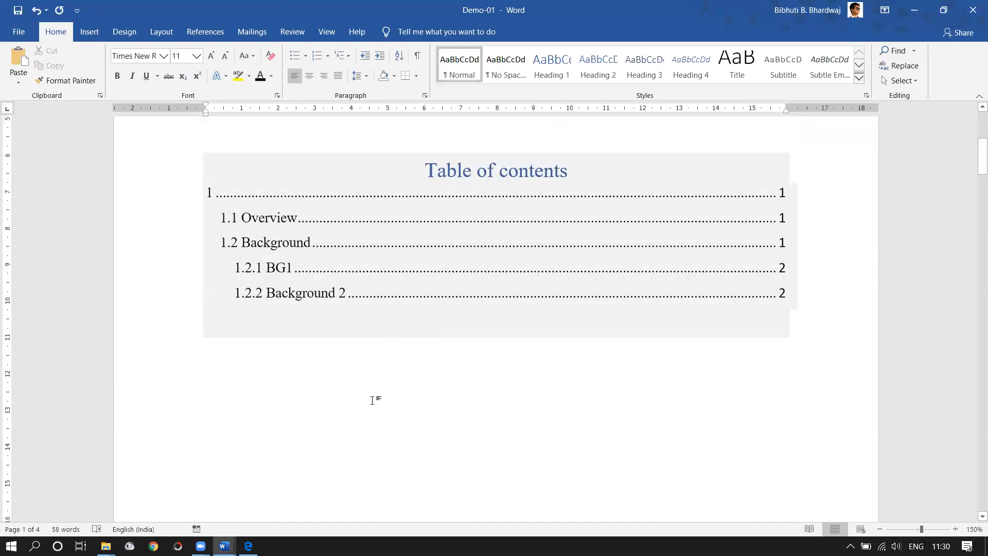
key(ctrl+Return)
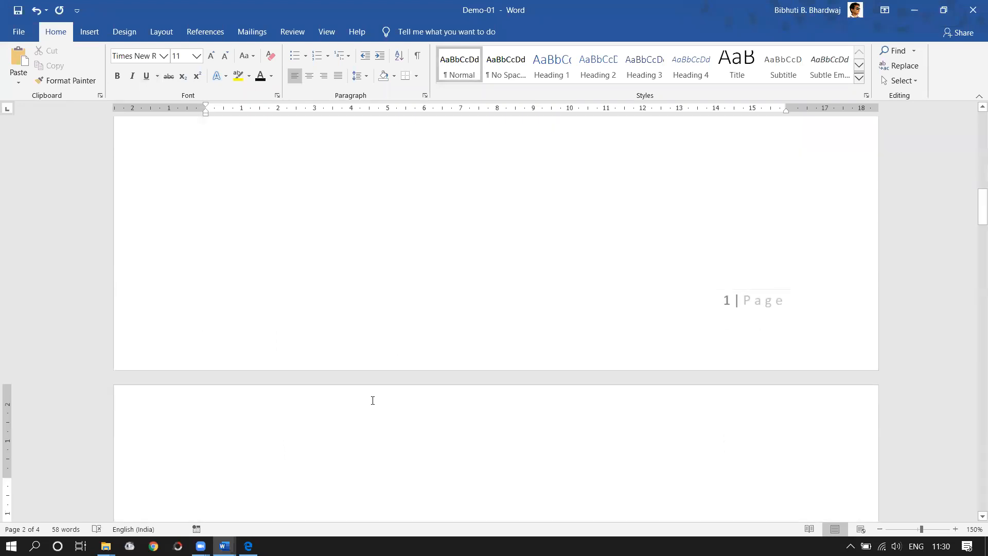
- Insert a table of figures for the Fig. caption label above the 1.2.1 BG1 heading, with right-aligned page numbers and dotted leaders
scroll(438, 400, down, 3)
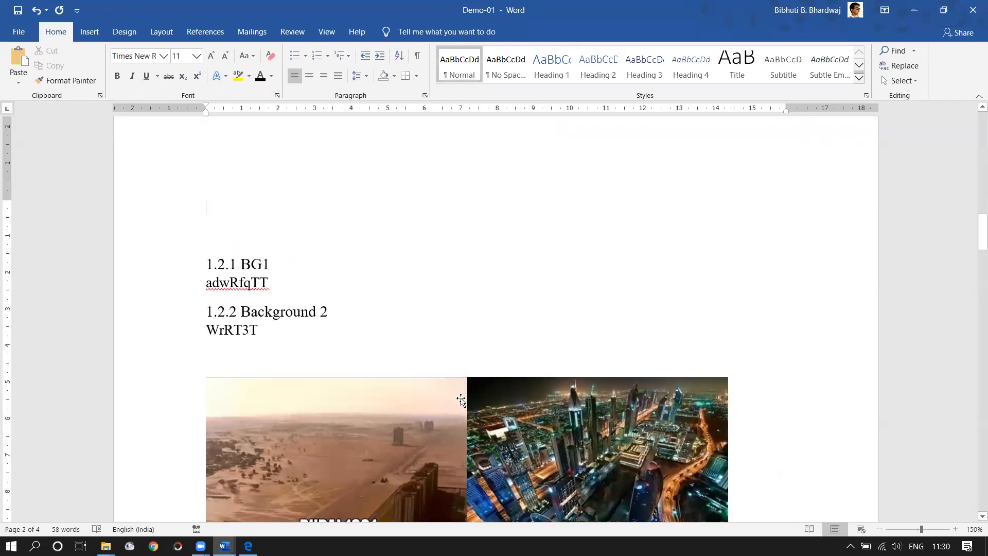
scroll(342, 324, up, 2)
scroll(285, 360, down, 3)
scroll(285, 360, down, 1)
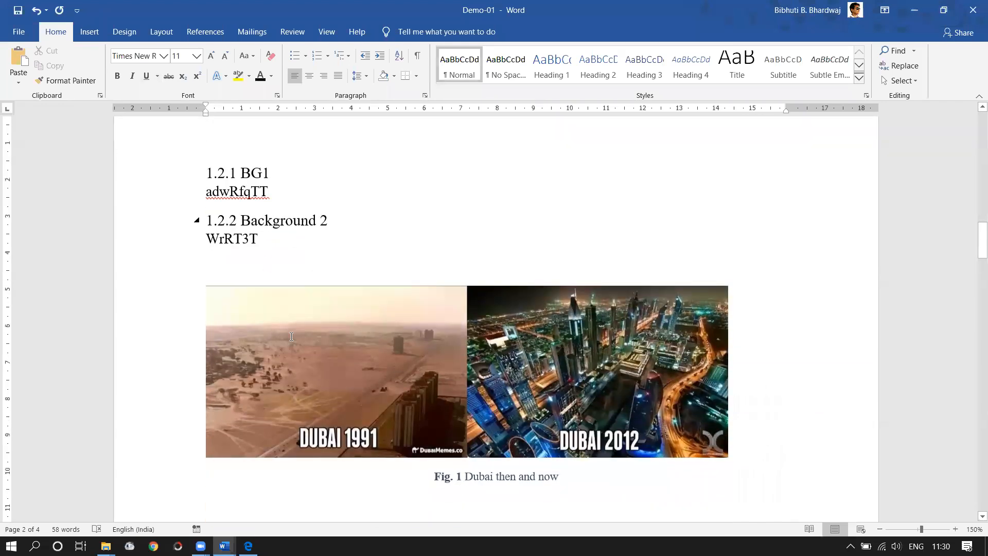
scroll(291, 342, up, 3)
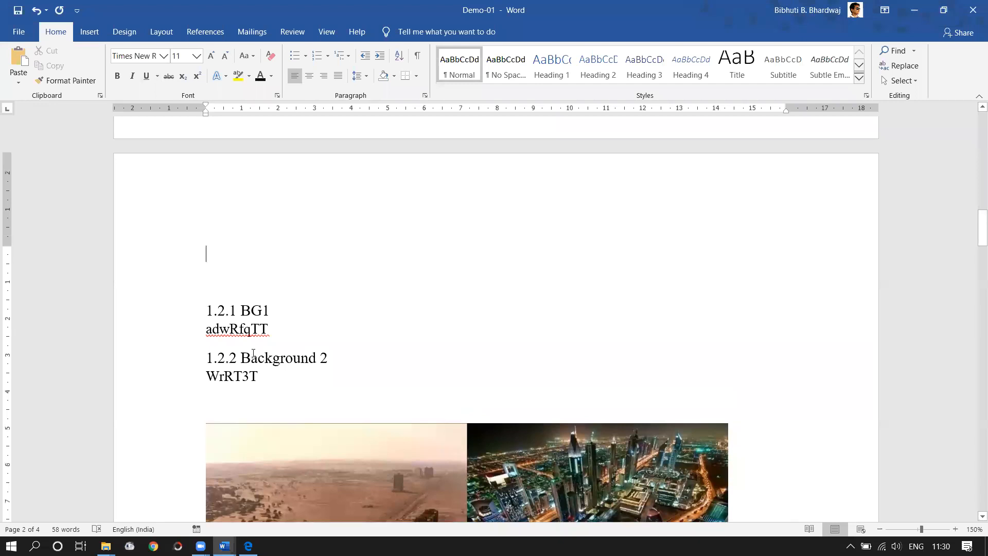
scroll(253, 353, up, 3)
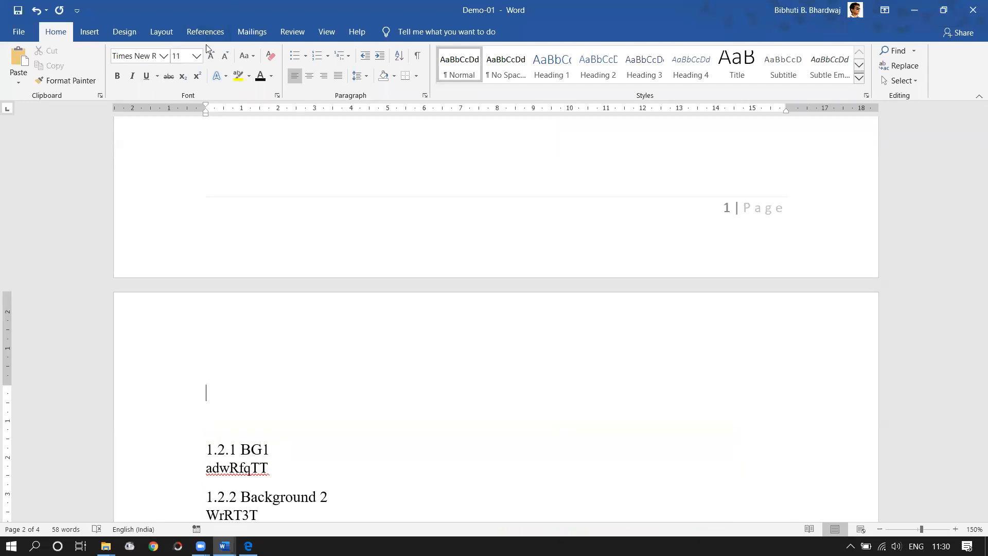
click(219, 34)
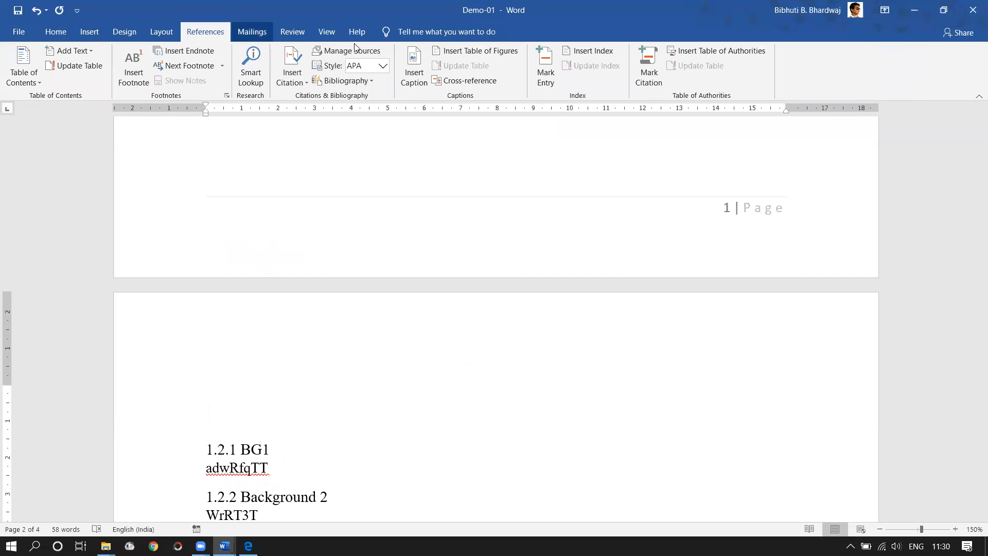
click(461, 51)
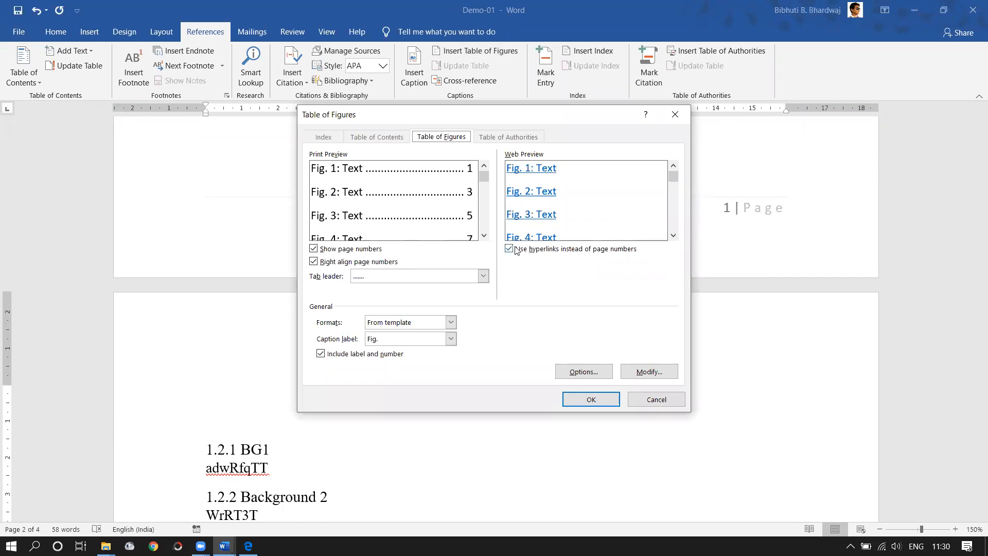
click(591, 400)
scroll(375, 426, down, 3)
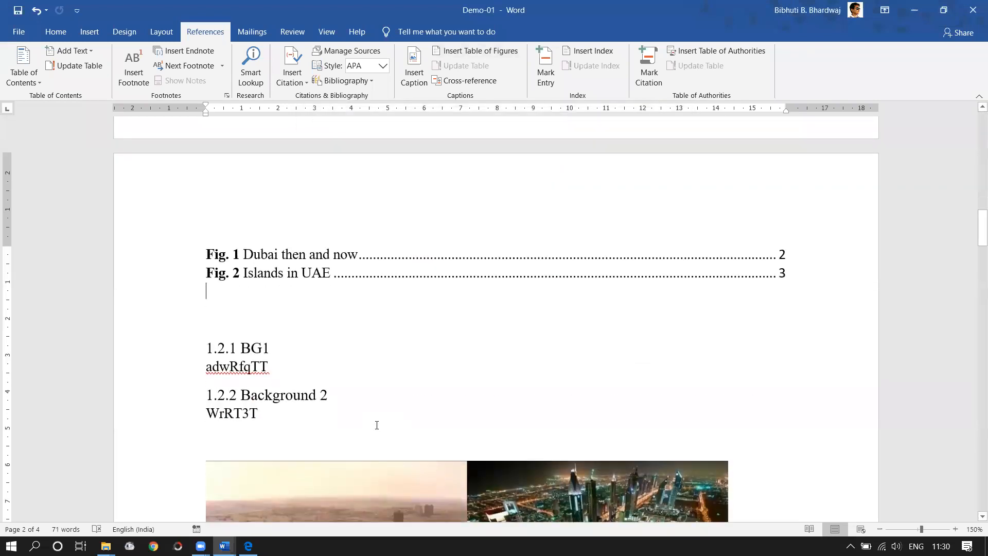
- Review the caption entries and page numbers listed in the new table of figures
scroll(386, 329, up, 3)
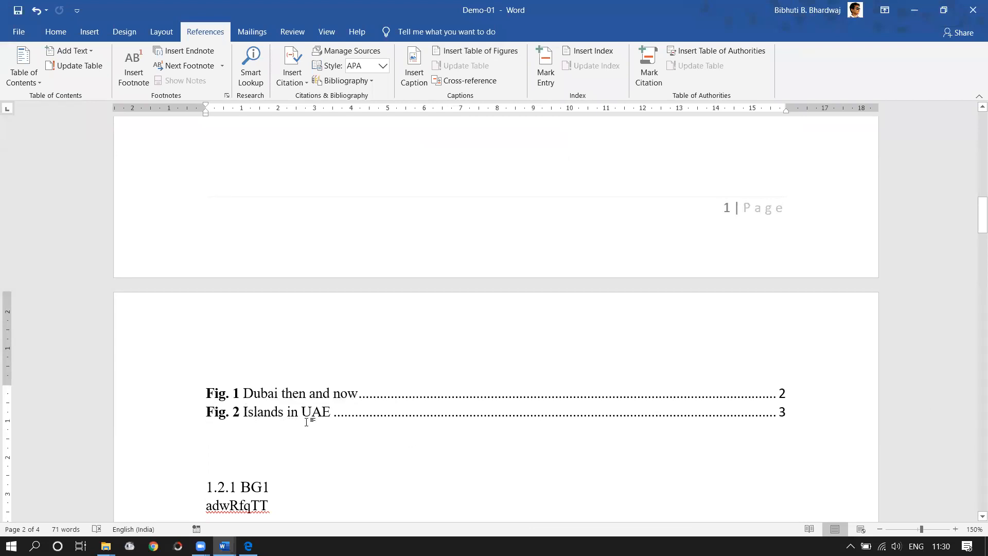
click(789, 411)
click(231, 395)
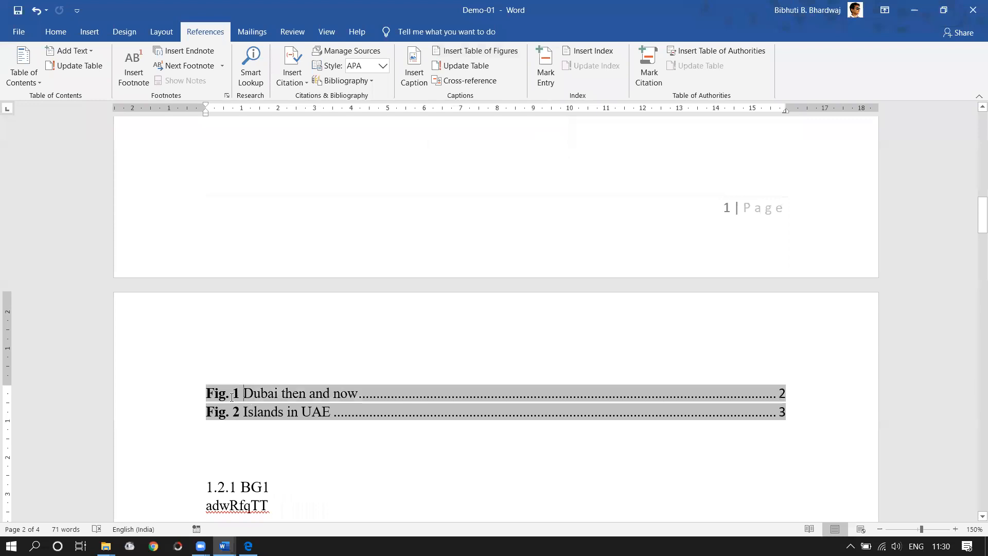
click(314, 433)
click(788, 415)
- Insert a page break above the Islands in UAE picture to move the figure onto the following page
scroll(540, 459, down, 15)
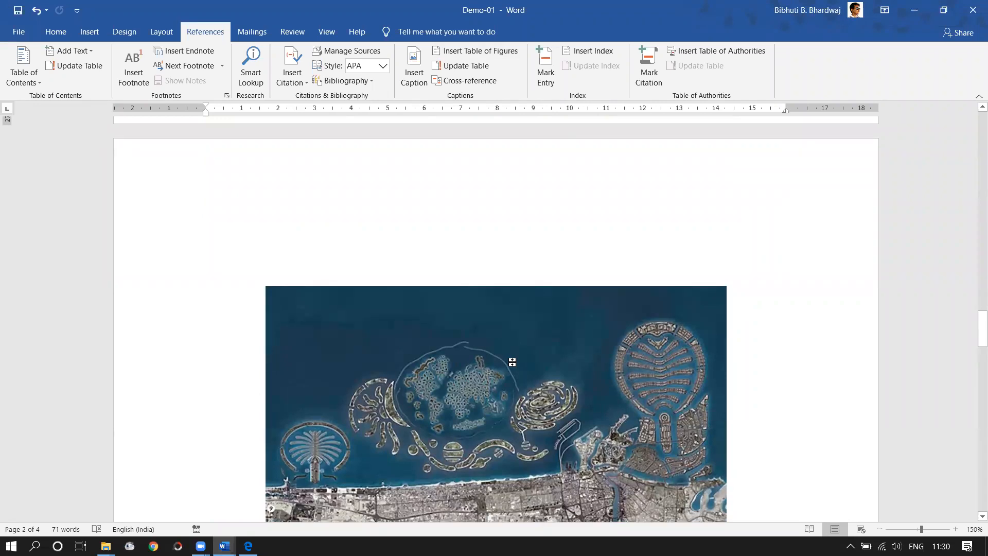
scroll(509, 391, up, 5)
click(495, 456)
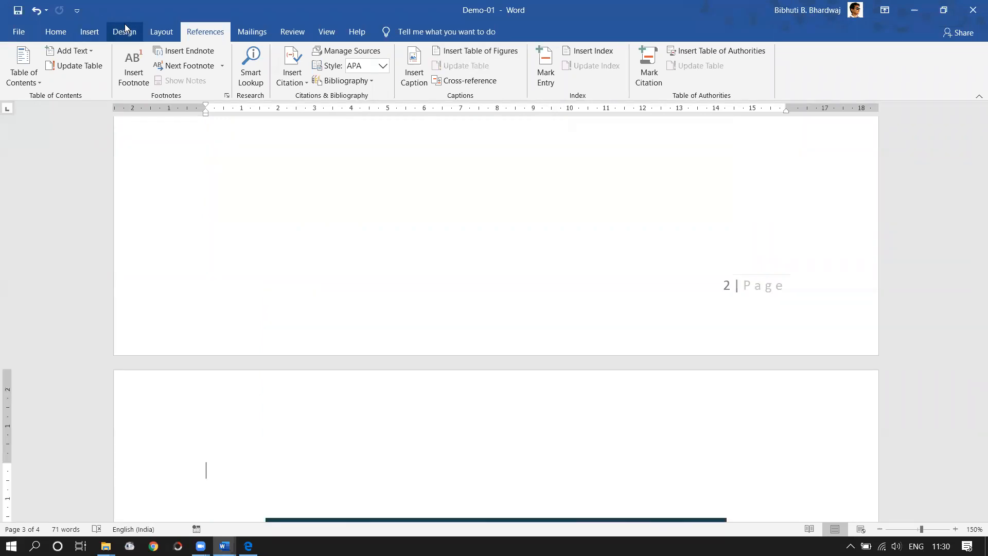
click(89, 31)
click(72, 72)
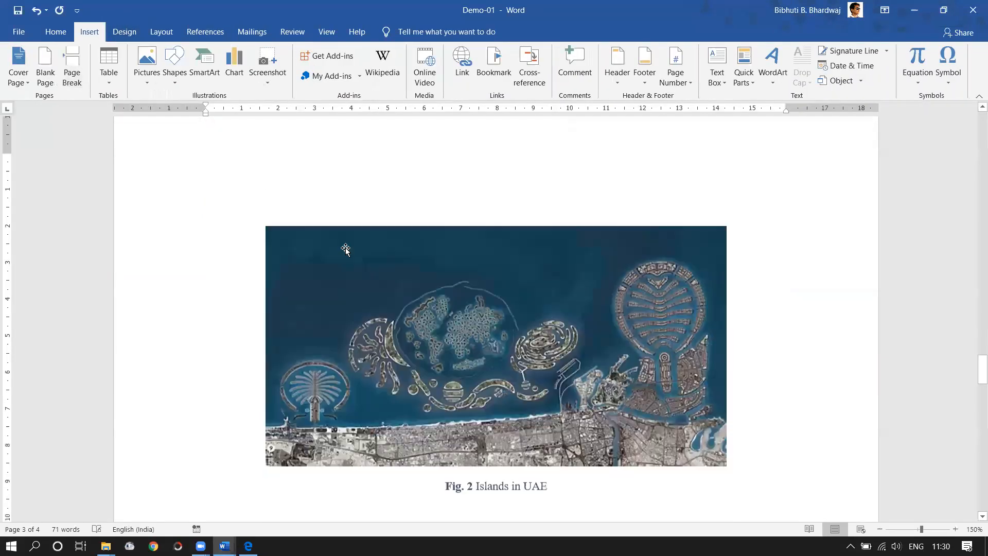
scroll(347, 249, down, 10)
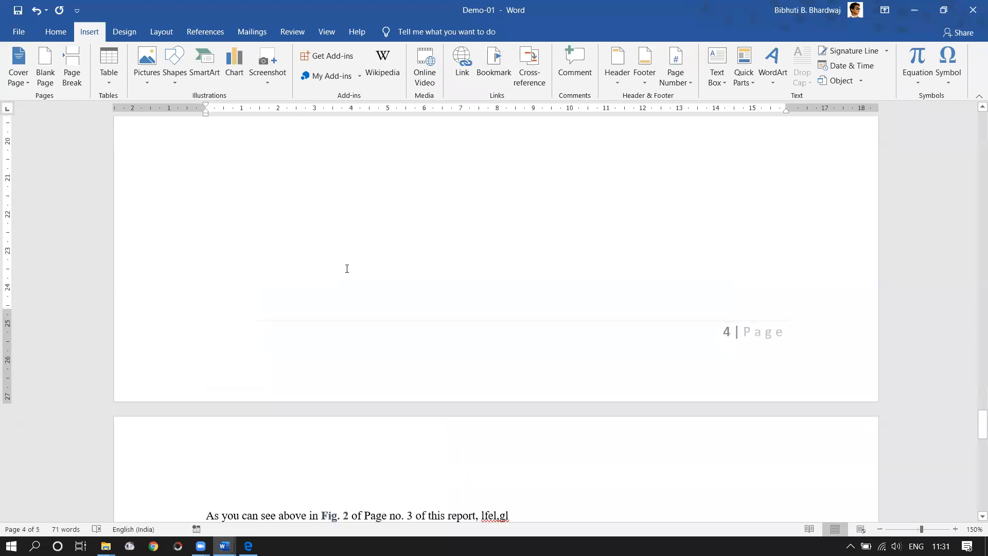
scroll(347, 257, up, 20)
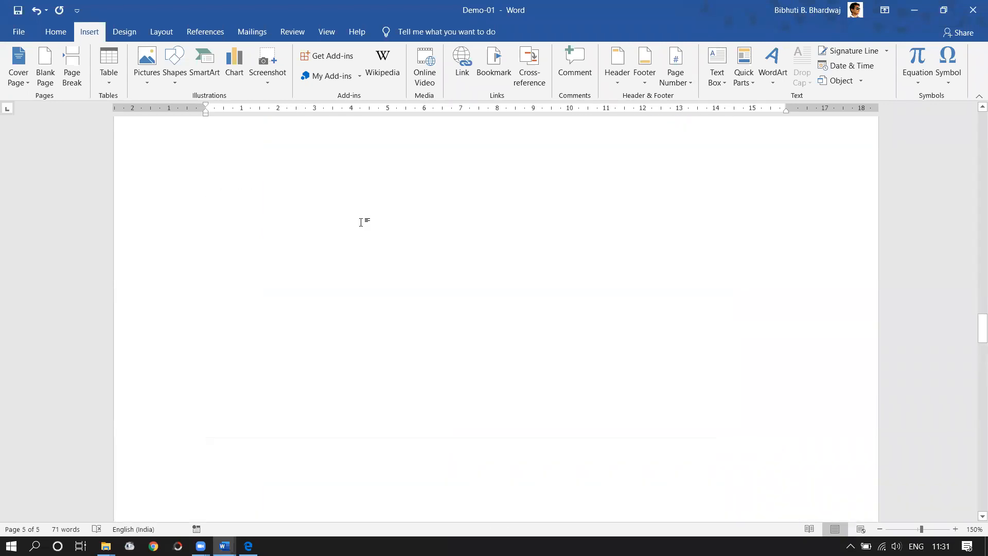
scroll(363, 224, up, 20)
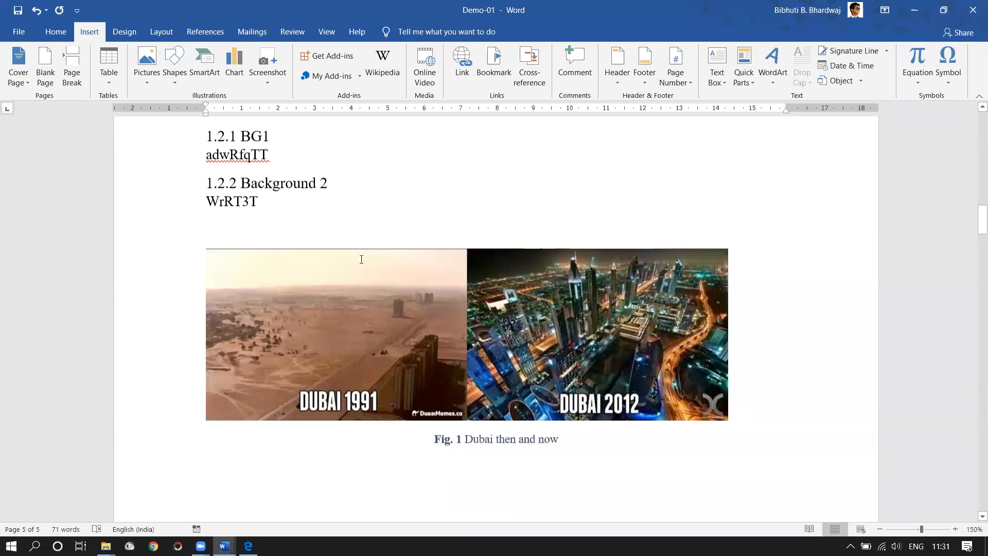
- Update the fields of the whole document, refreshing only the page numbers in the table of figures
scroll(356, 284, down, 4)
click(300, 257)
right_click(300, 256)
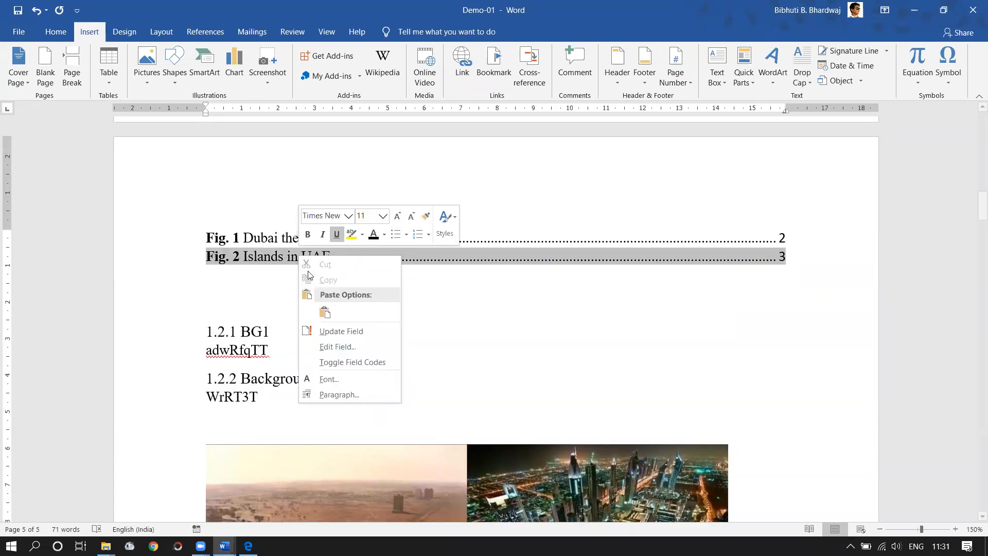
key(Escape)
click(592, 309)
key(ctrl+a)
right_click(418, 257)
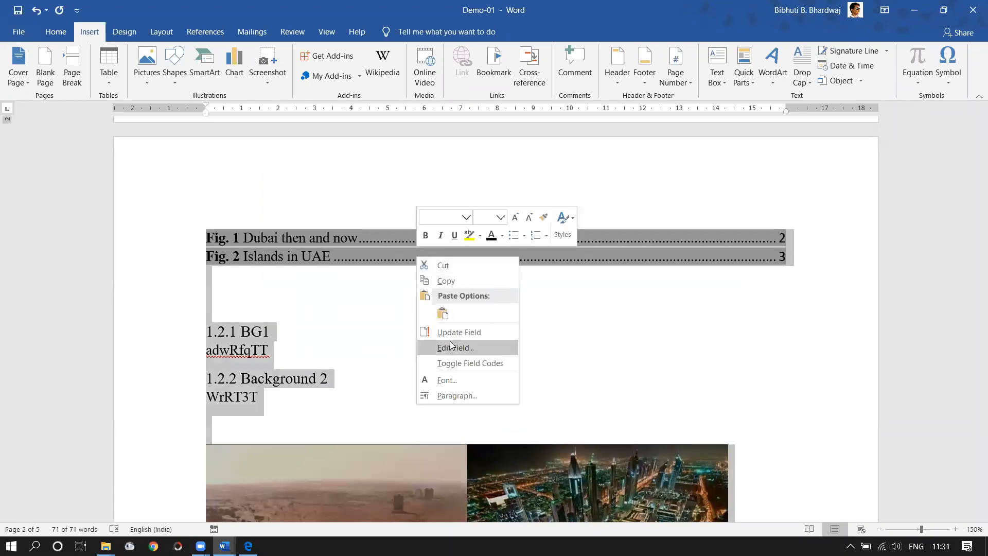
click(450, 333)
click(444, 274)
click(488, 297)
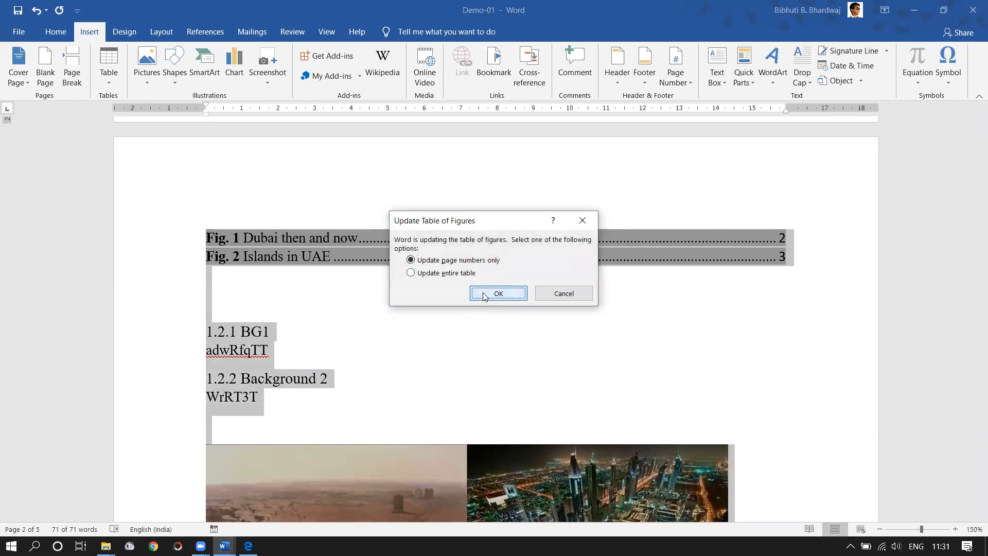
click(489, 295)
click(594, 296)
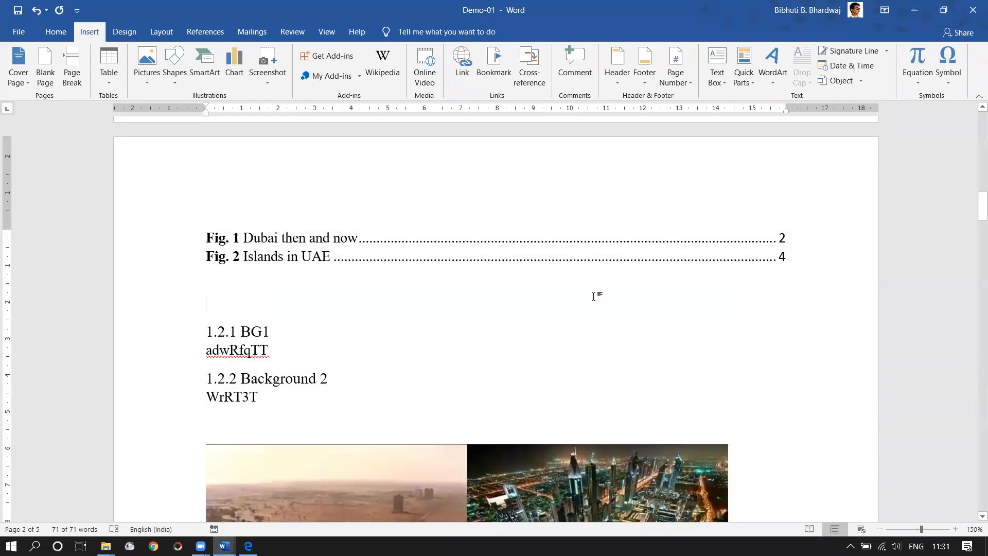
- Compare the updated table of figures page numbers with the pages where Fig. 1 and Fig. 2 appear
click(785, 257)
click(788, 299)
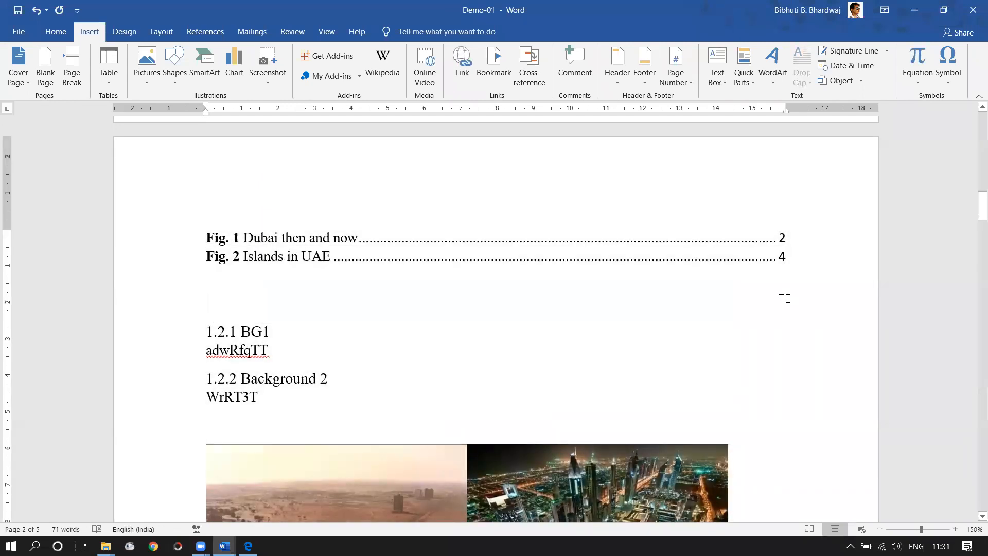
scroll(419, 409, down, 10)
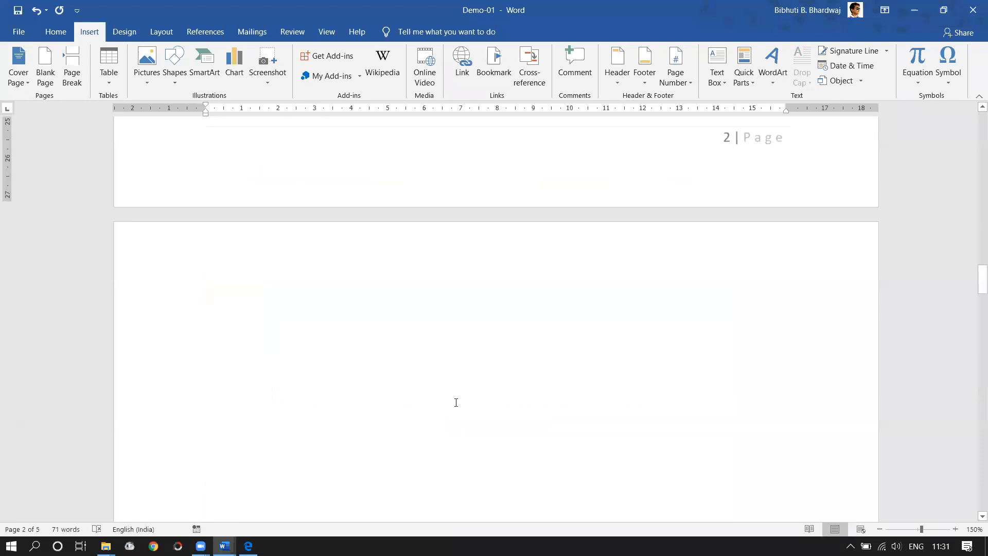
scroll(460, 391, up, 8)
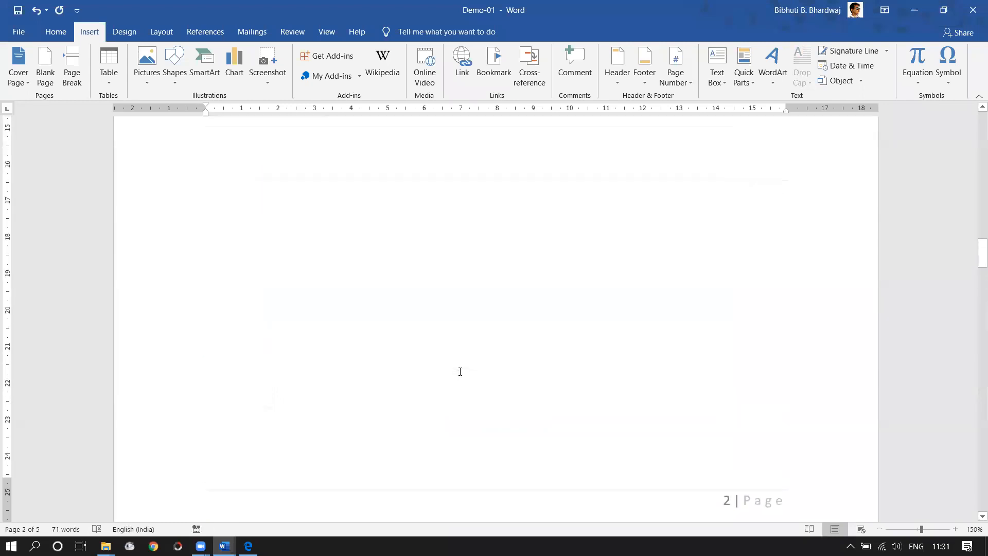
scroll(505, 326, down, 15)
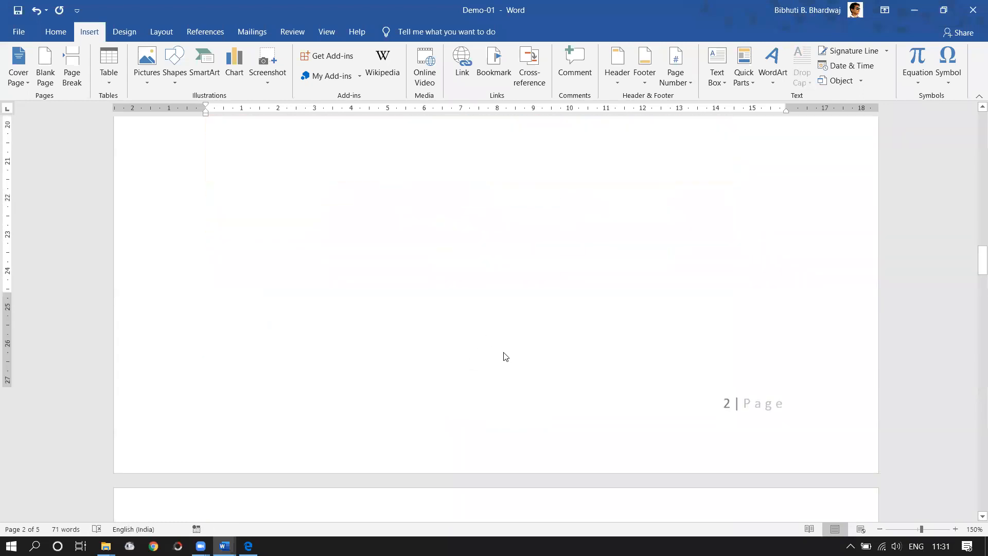
scroll(523, 407, down, 10)
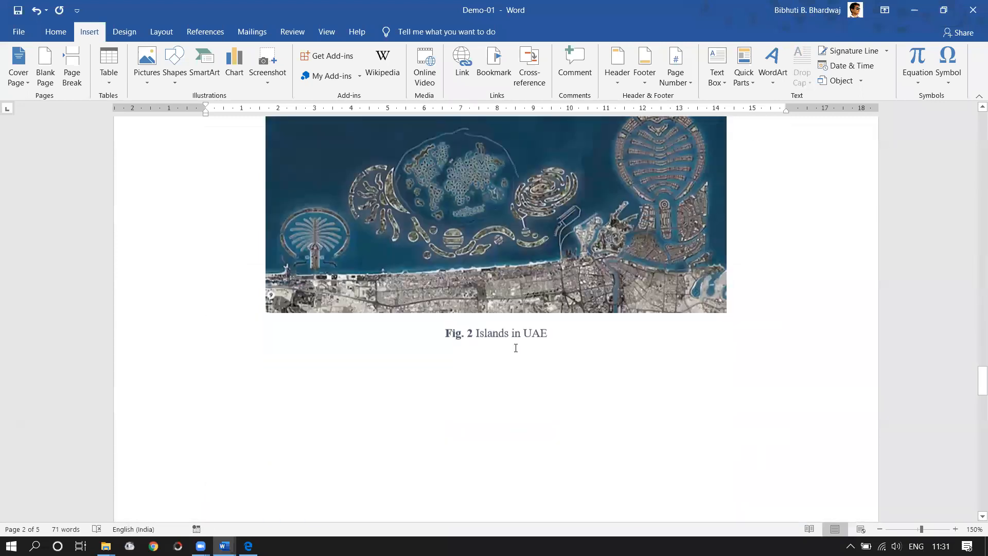
scroll(479, 332, down, 2)
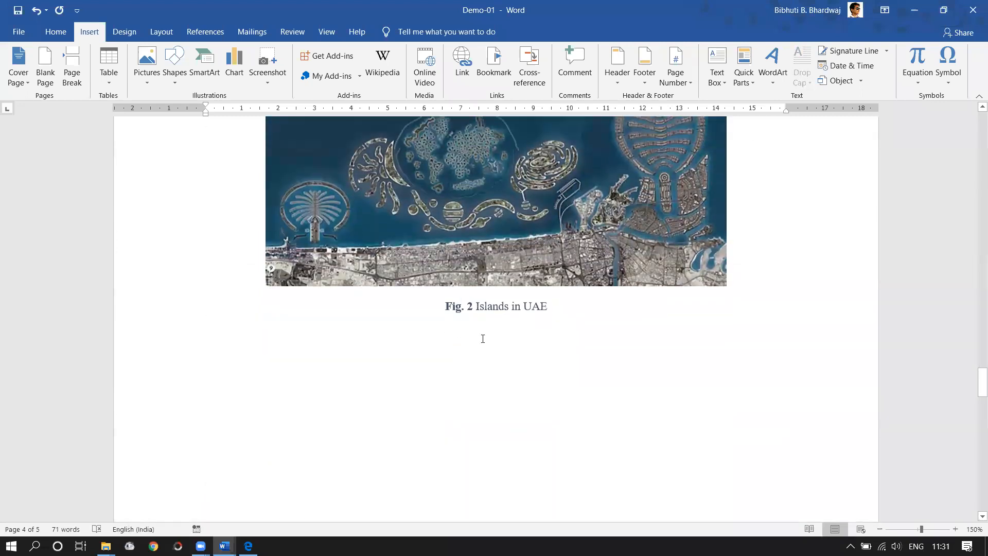
scroll(609, 192, up, 8)
scroll(609, 192, up, 15)
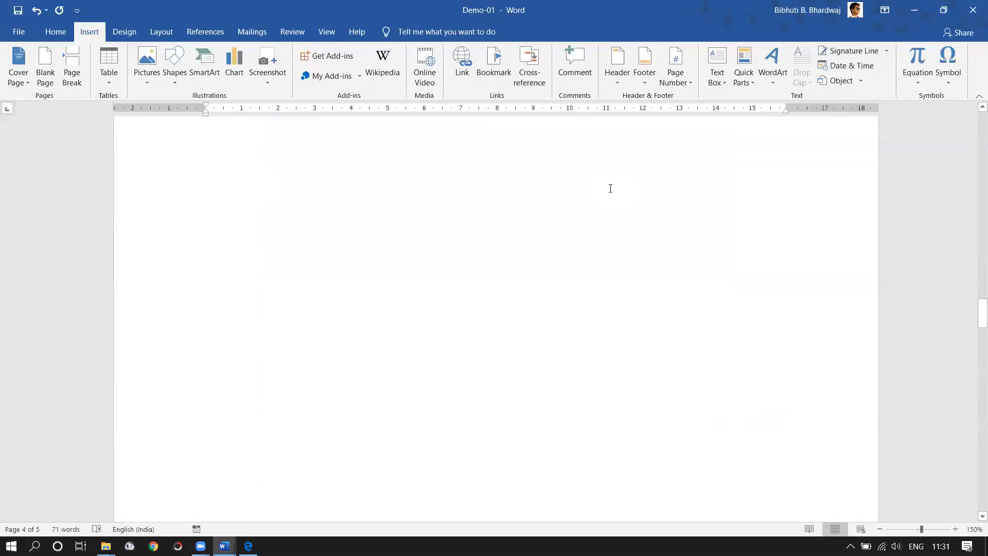
scroll(596, 197, up, 15)
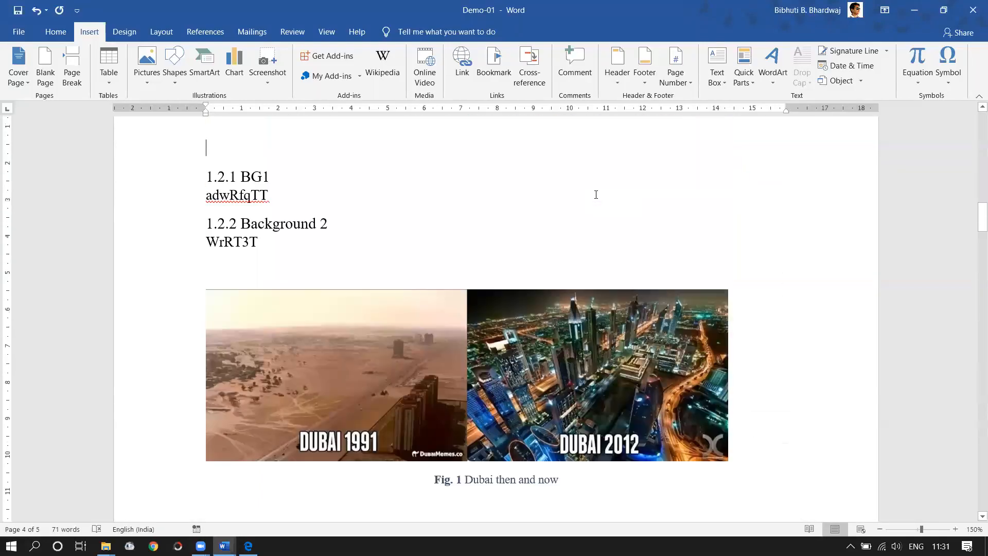
scroll(602, 274, up, 3)
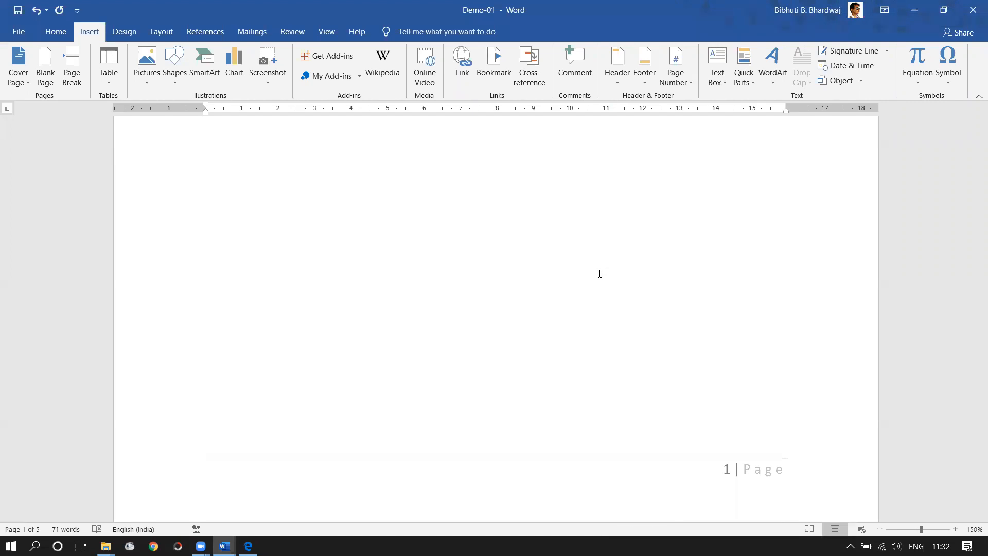
- Review the 1.2 Background, 1.2.1 and 1.2.2 entries and their page numbers in the table of contents
key(ctrl+y)
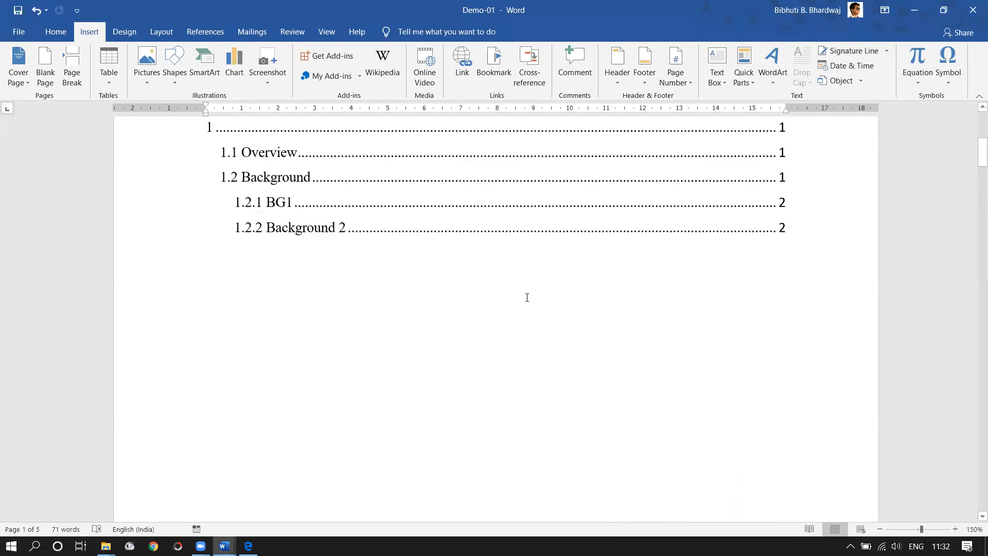
scroll(415, 313, down, 5)
click(399, 268)
click(403, 301)
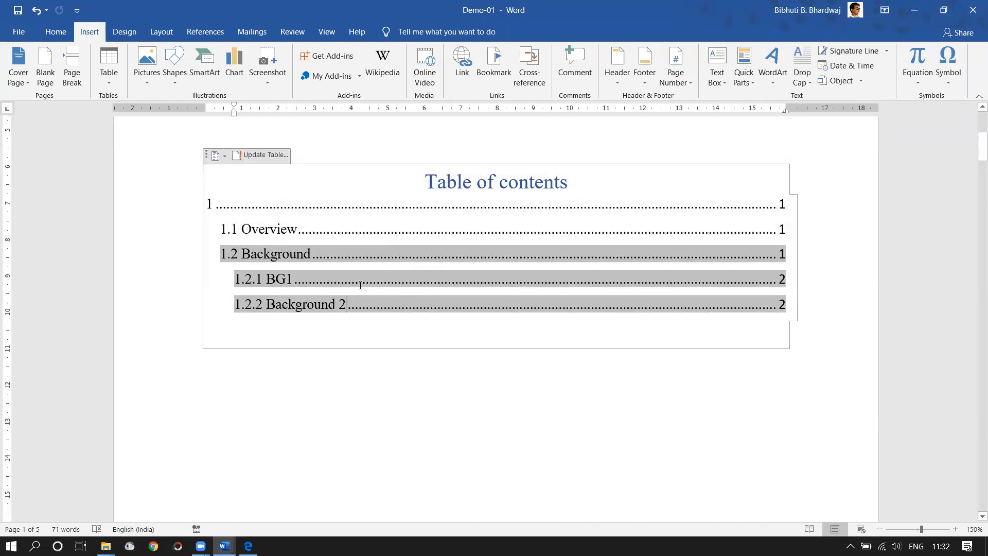
click(324, 283)
click(775, 279)
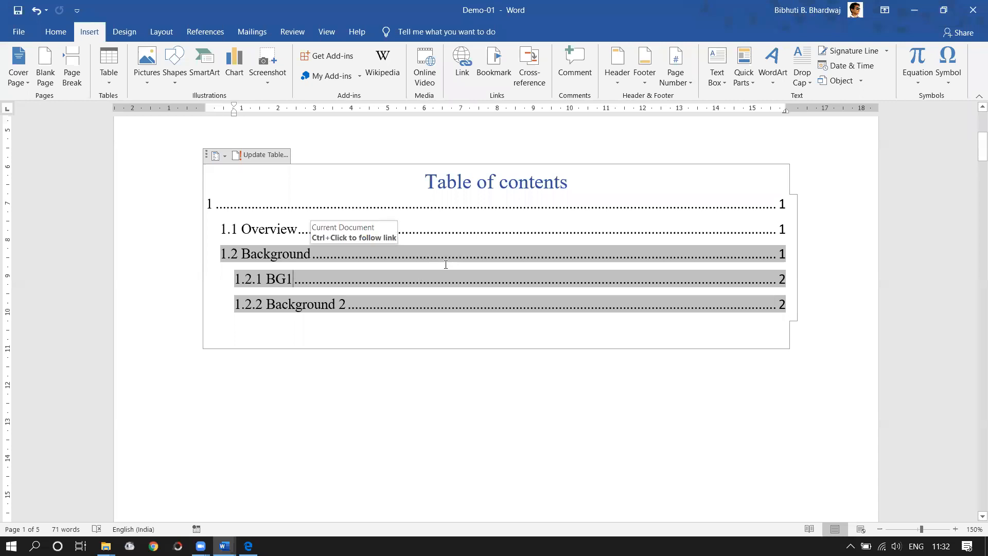
scroll(401, 222, down, 10)
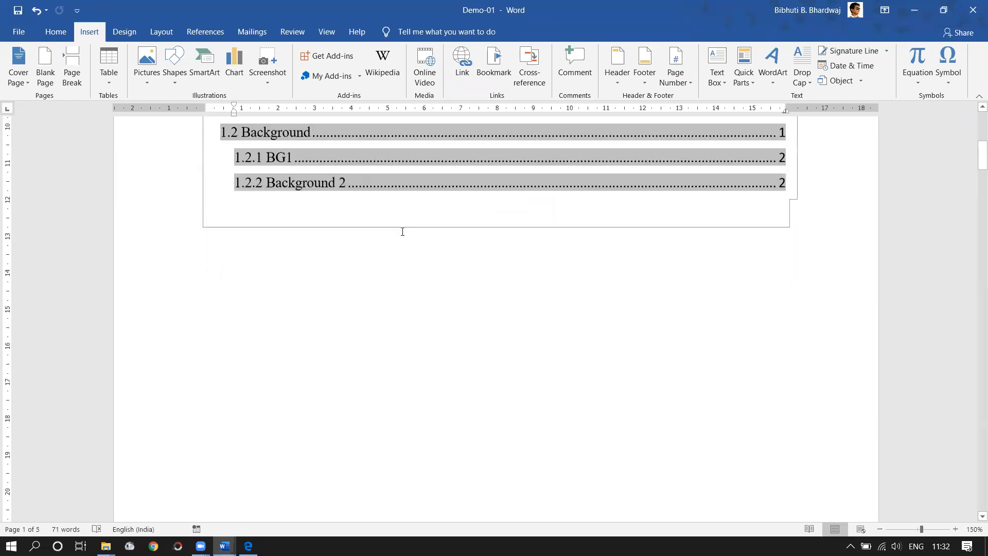
- Compare the Fig. 1 and Fig. 2 entries in the table of figures with the captioned Dubai picture on page 2
scroll(372, 313, down, 12)
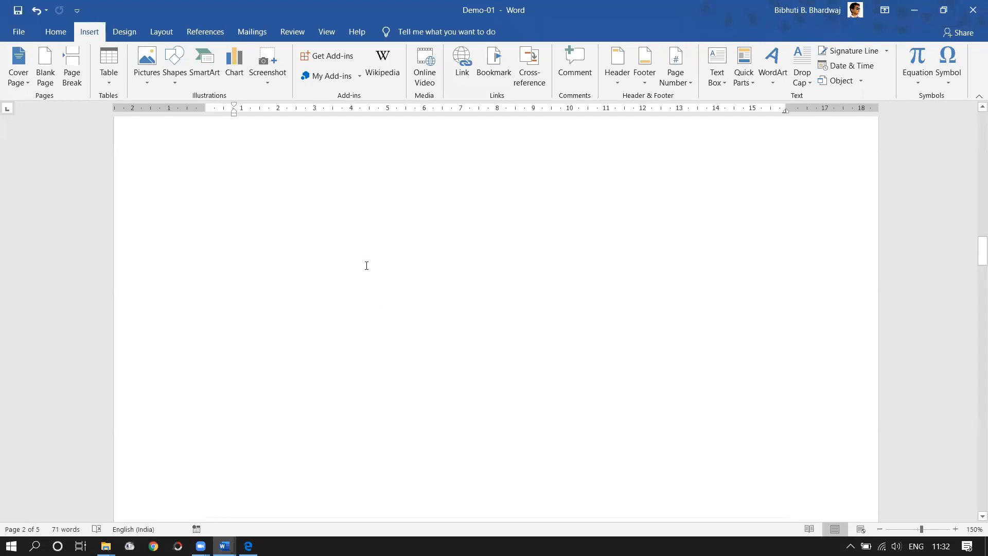
scroll(365, 269, up, 10)
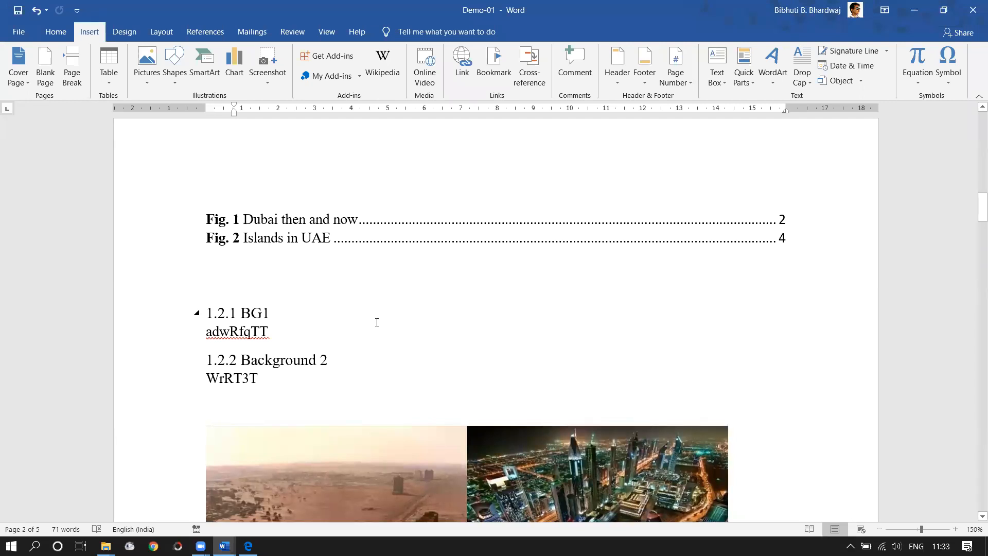
scroll(360, 315, down, 2)
scroll(361, 317, down, 1)
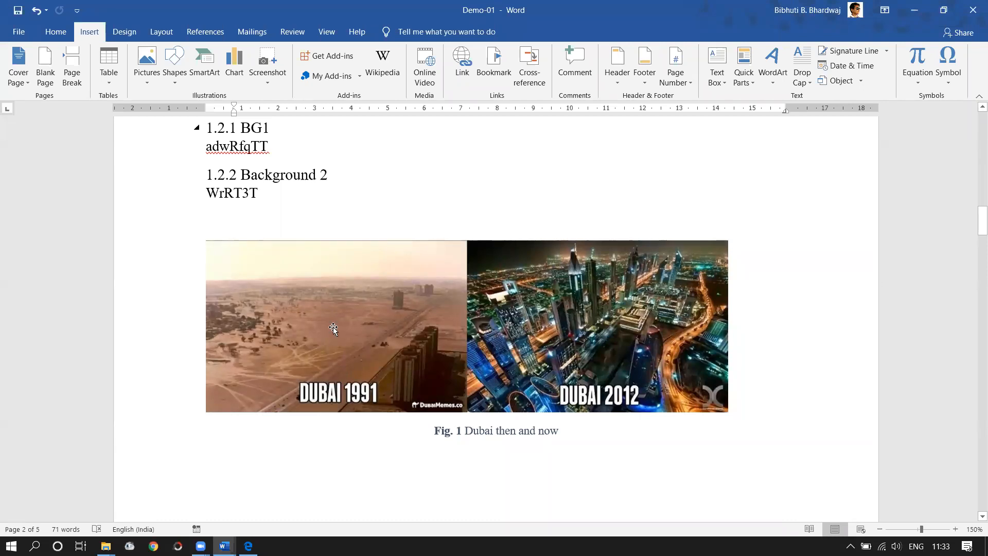
scroll(330, 275, up, 2)
scroll(286, 287, up, 3)
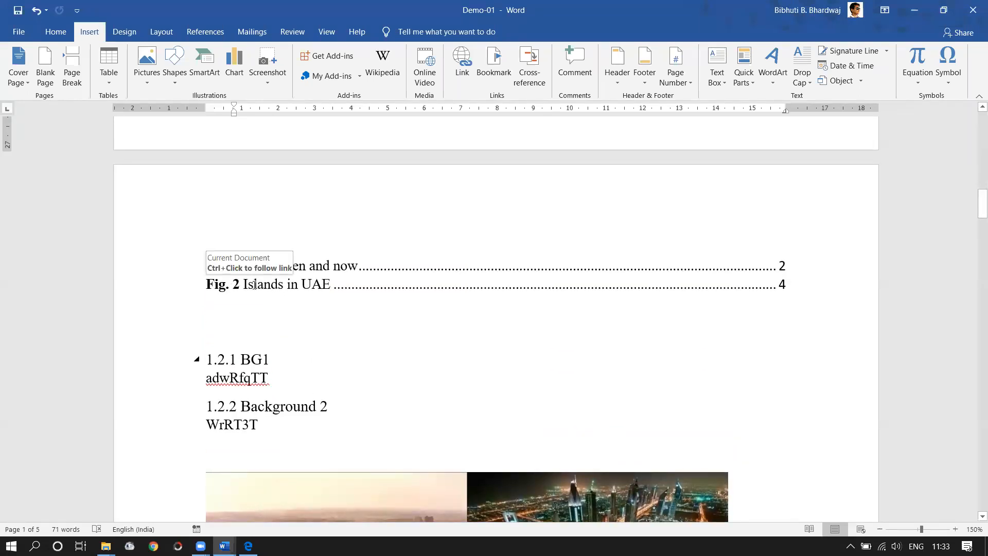
scroll(254, 285, down, 8)
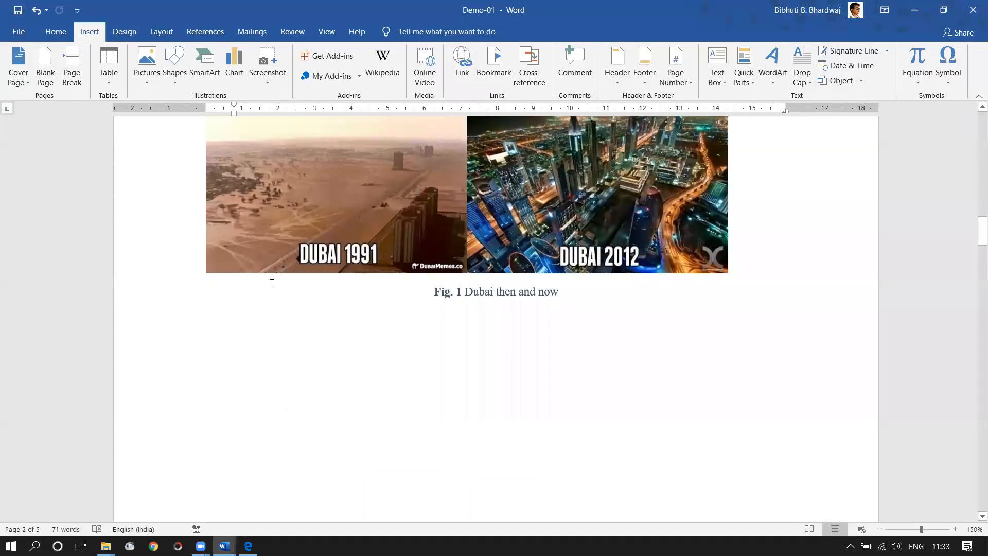
scroll(271, 283, up, 10)
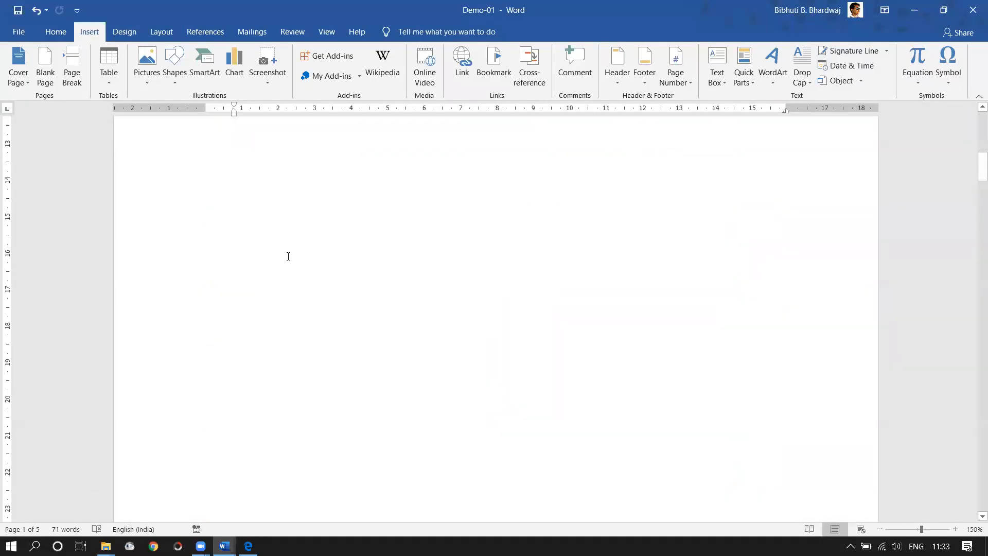
- Check the table of contents against the 1.2.1 BG1 and 1.2.2 Background 2 headings, and review the table of figures and Fig. 1 caption
scroll(278, 257, up, 8)
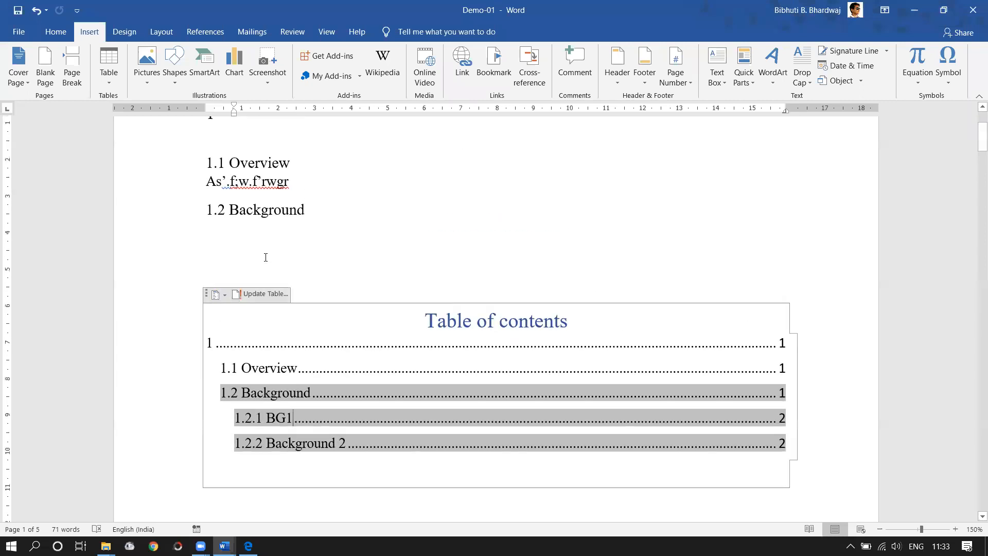
scroll(260, 268, down, 4)
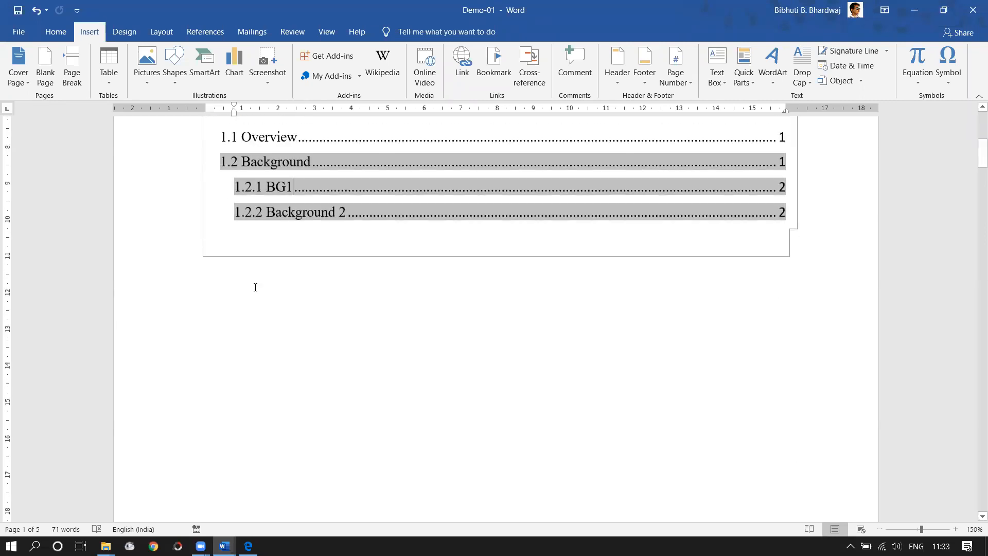
click(257, 304)
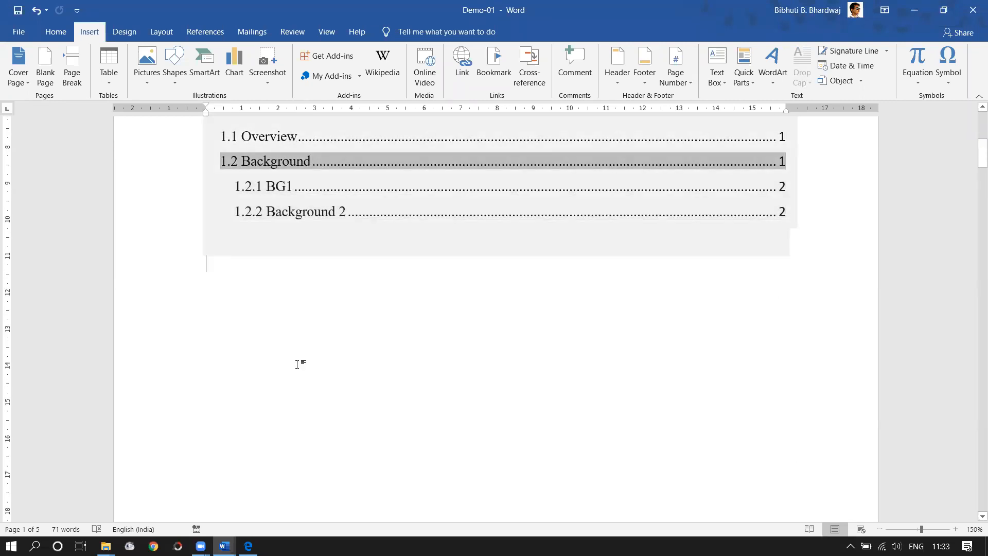
scroll(359, 330, down, 15)
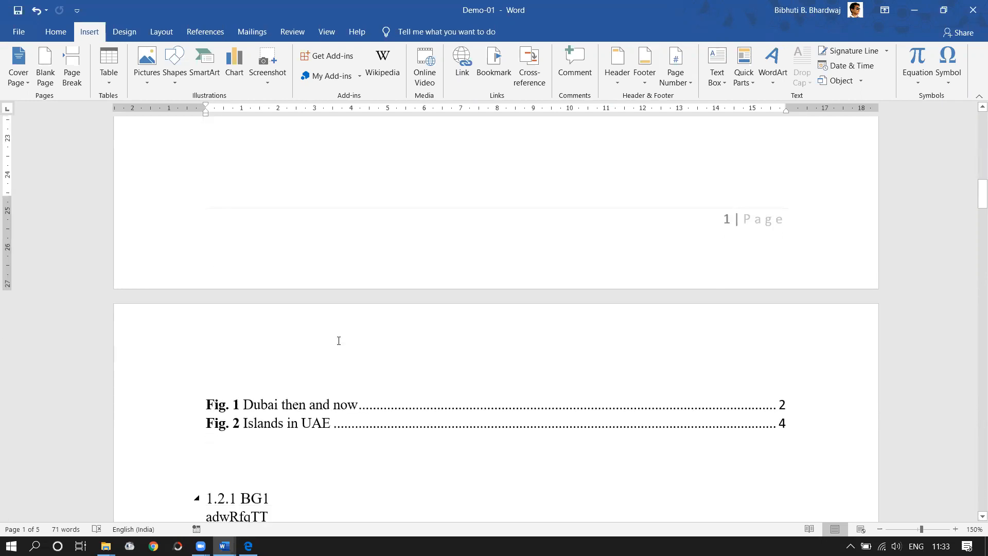
scroll(319, 352, down, 2)
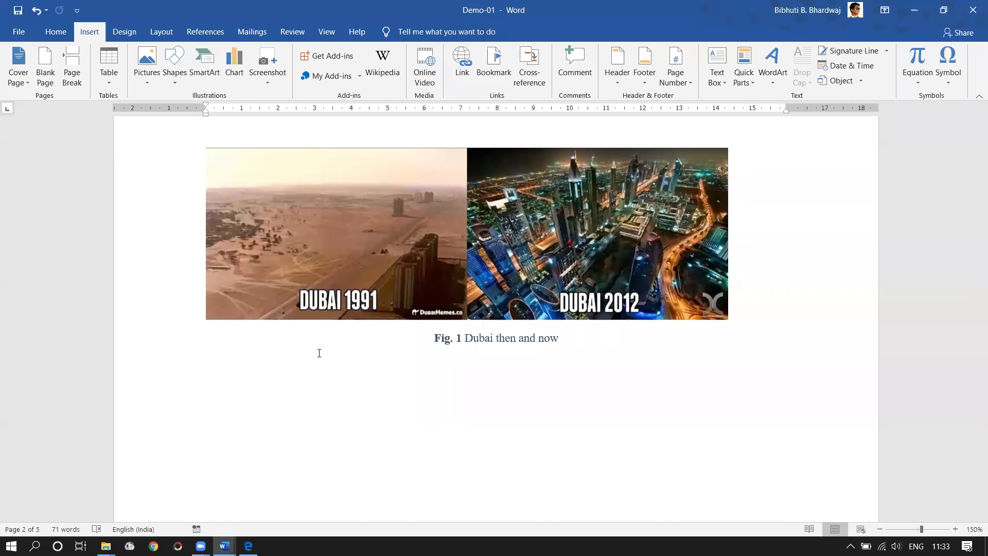
click(482, 344)
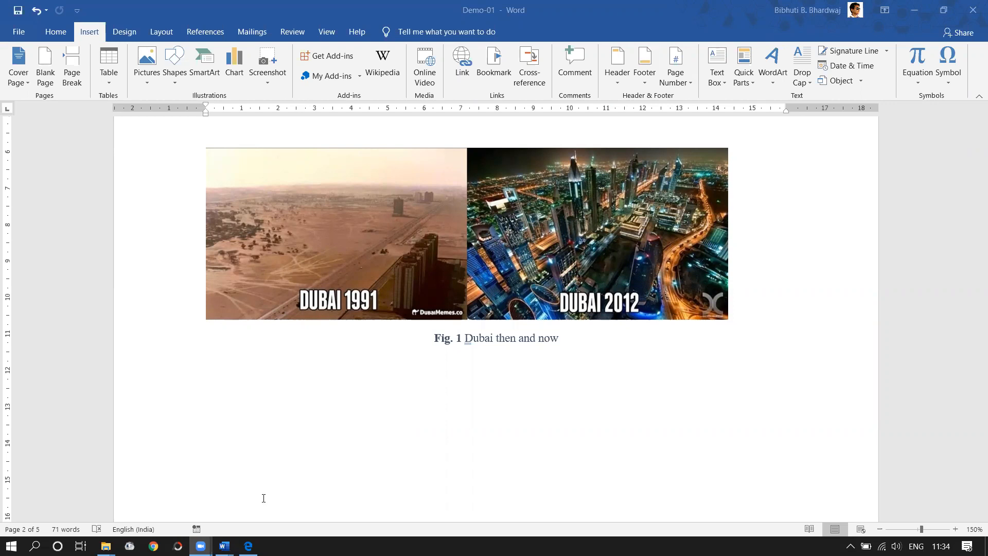
scroll(483, 375, up, 3)
scroll(429, 349, up, 15)
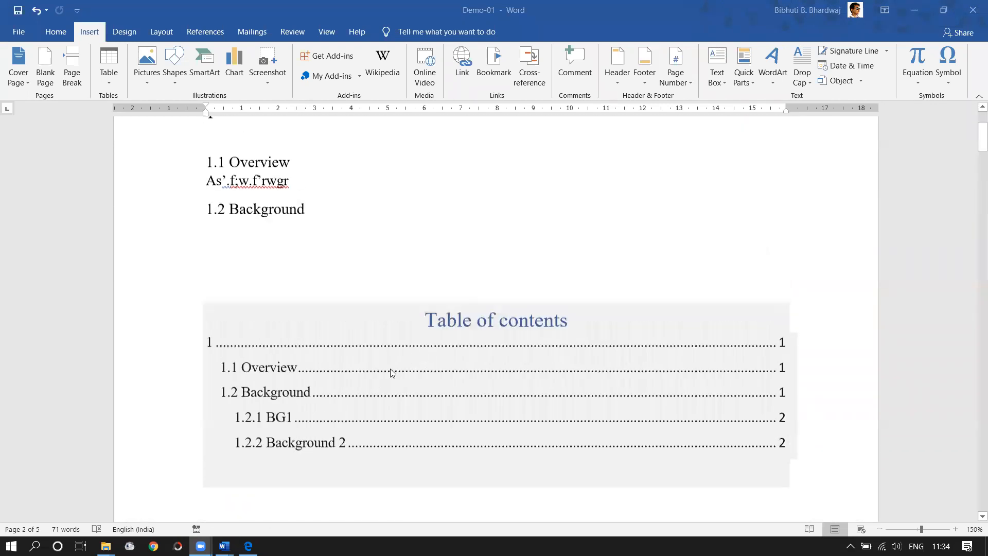
scroll(266, 419, down, 4)
scroll(265, 420, down, 8)
scroll(239, 273, up, 3)
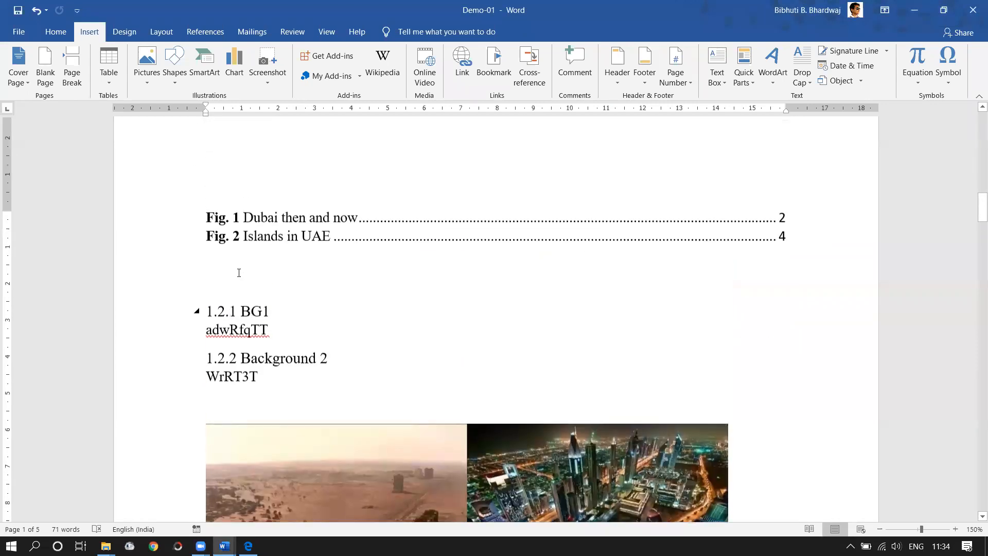
scroll(305, 256, up, 4)
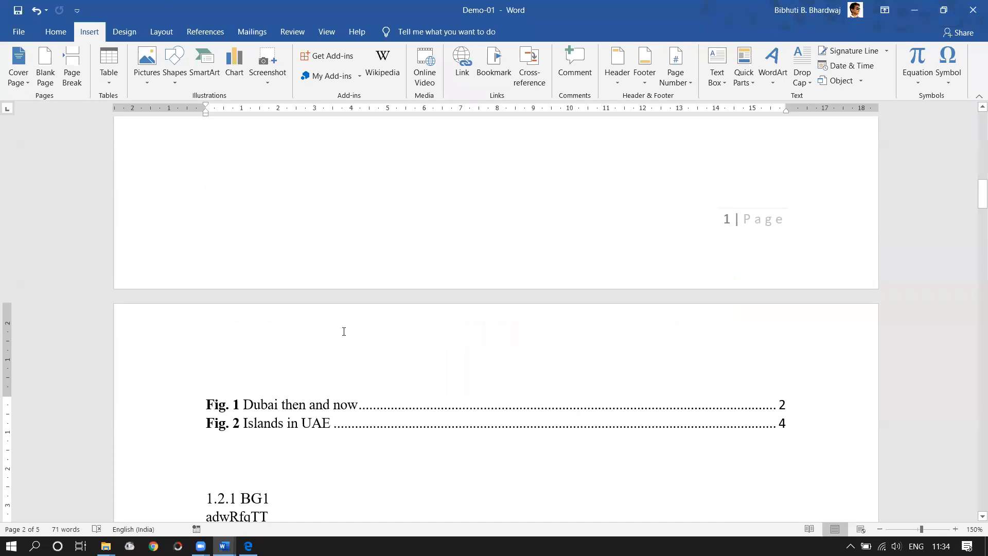
scroll(340, 331, down, 4)
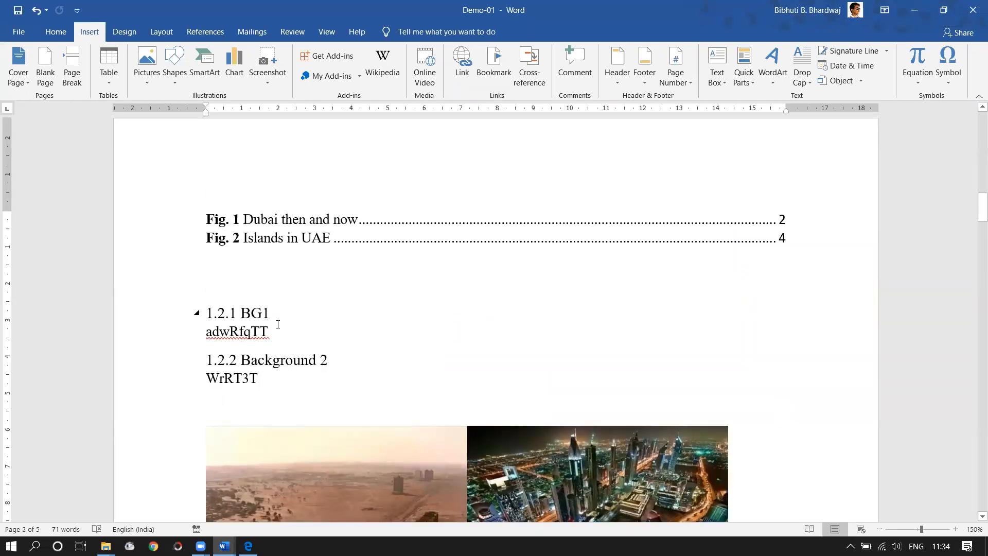
- Select the 1.2.1 and 1.2.2 sections, preview the Normal style on them, and check the style of each heading
shift+click(178, 302)
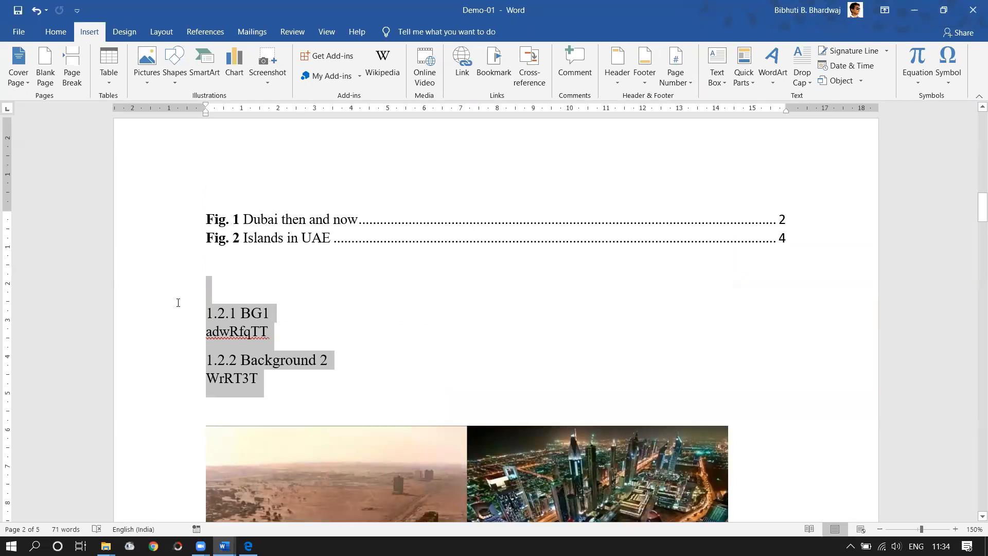
click(56, 31)
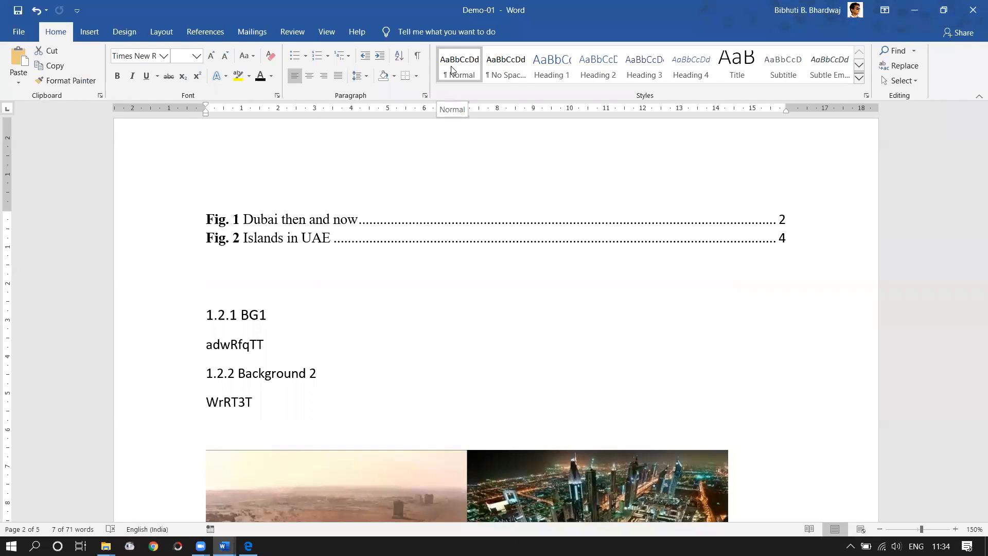
click(328, 360)
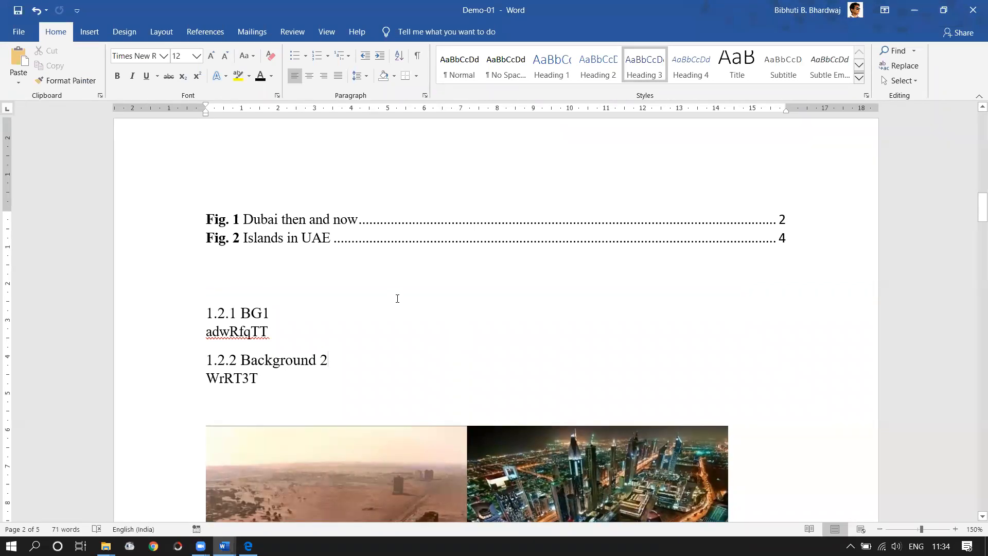
click(409, 315)
scroll(296, 508, down, 1)
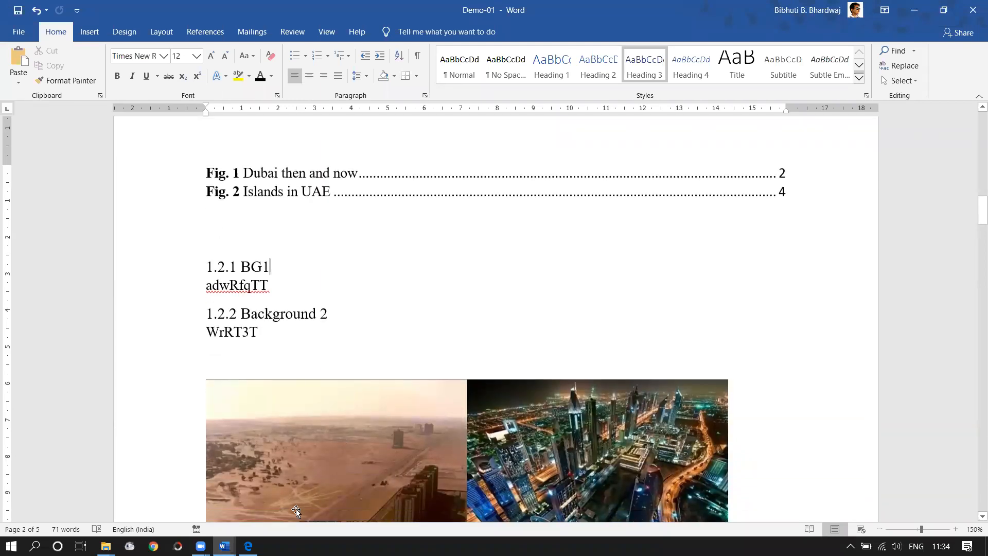